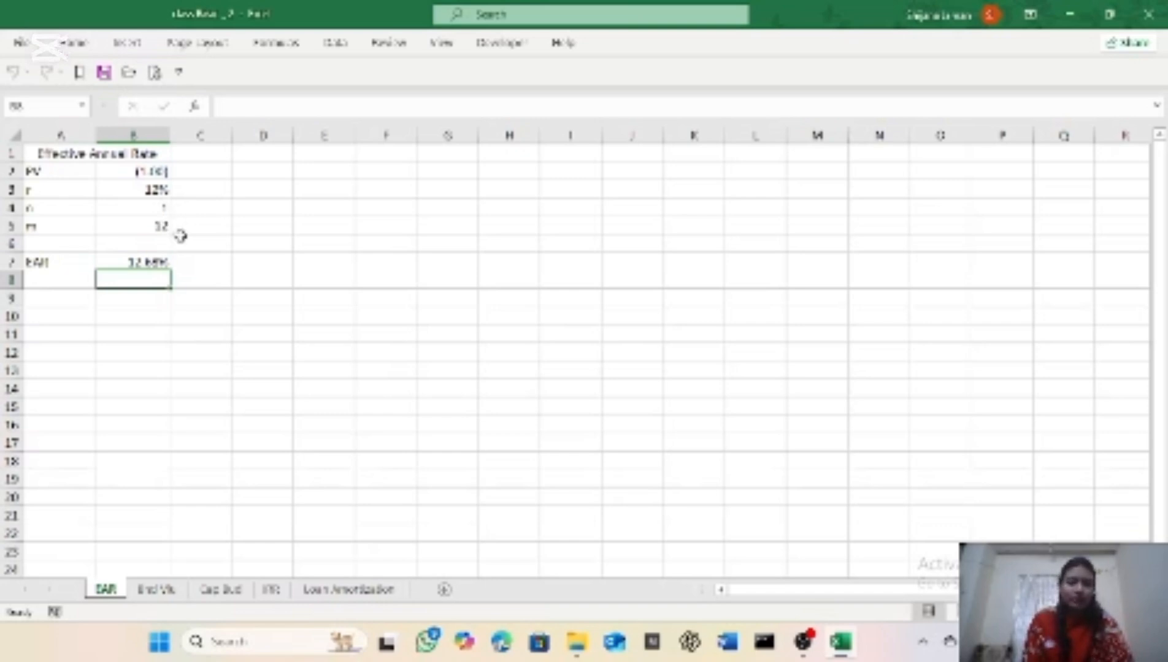
Step: Begin an FV formula in cell B10 with B3/B5 as the rate and B4*B5 as the number of periods
left_click(115, 315)
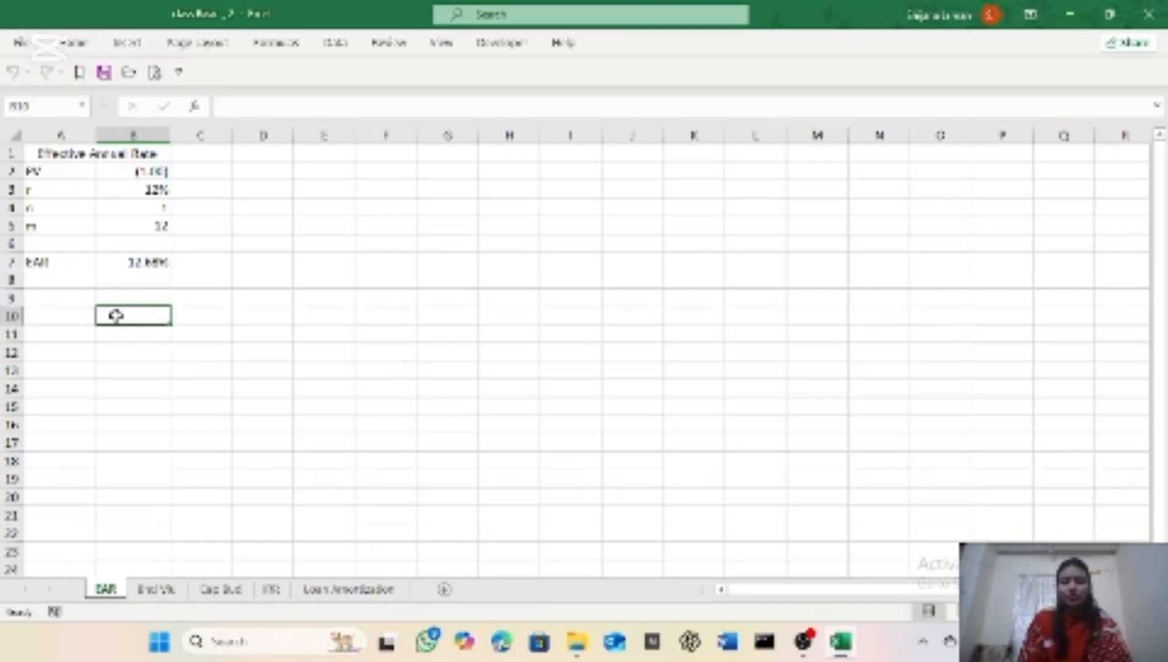
type("=")
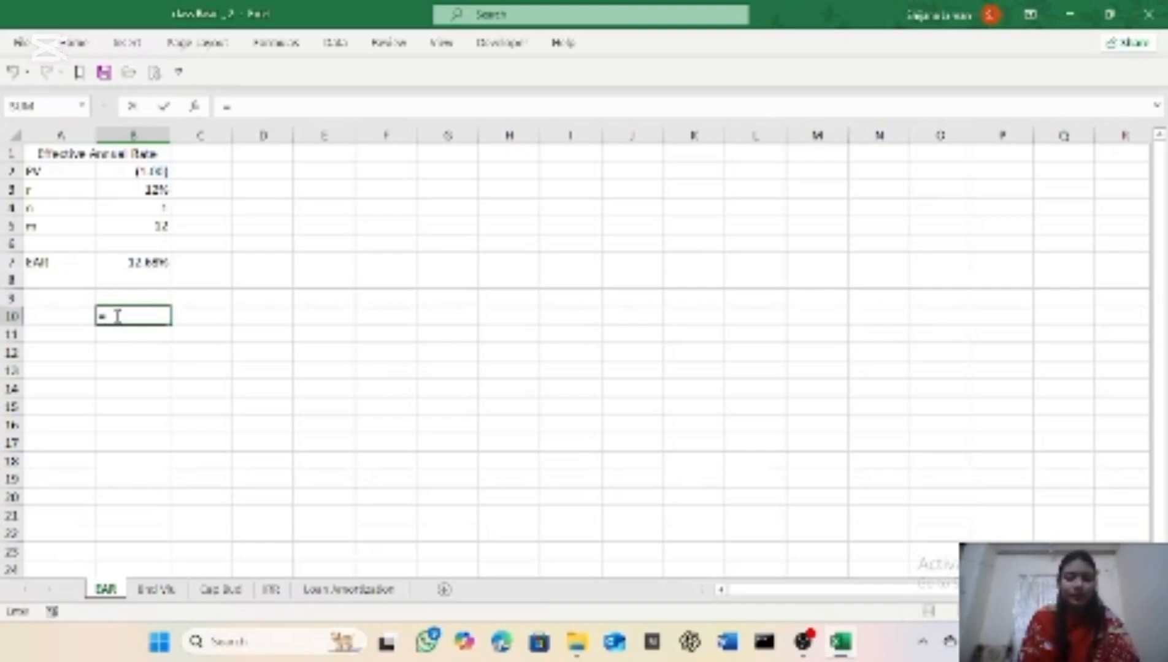
type("fv")
key("Tab")
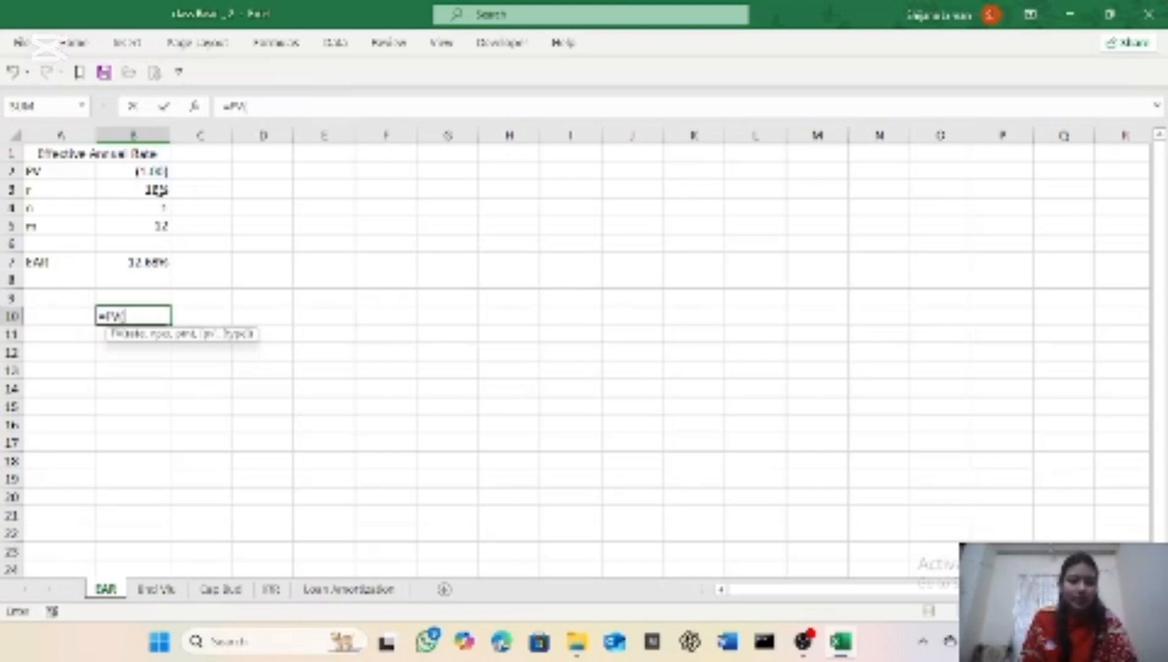
left_click(163, 190)
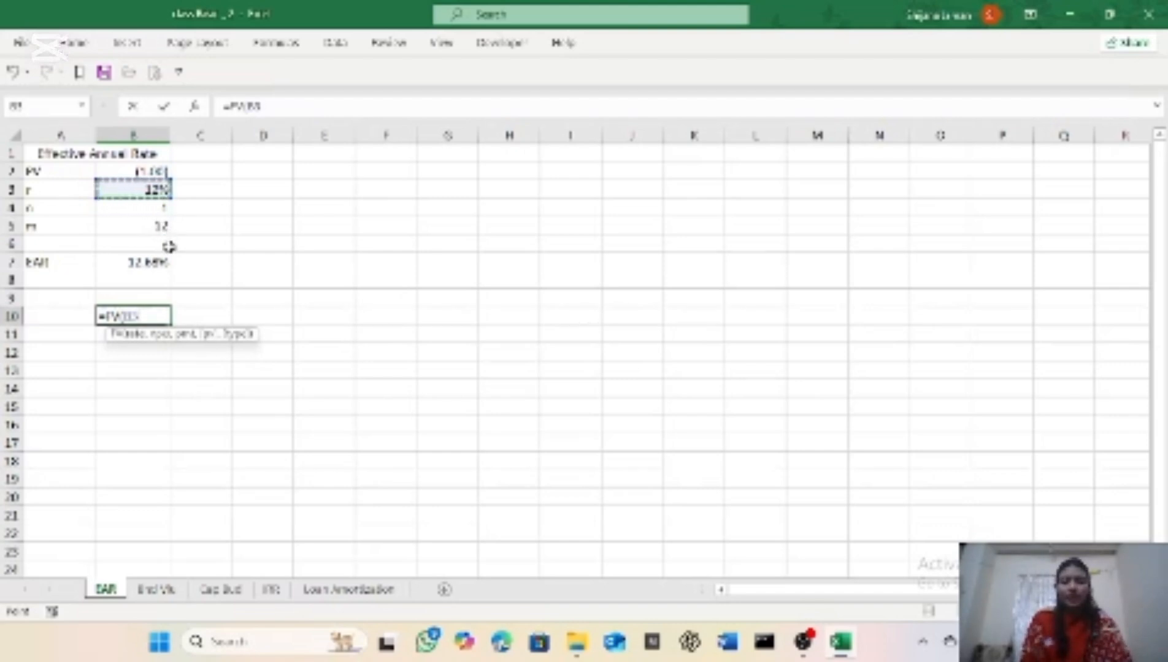
type("/")
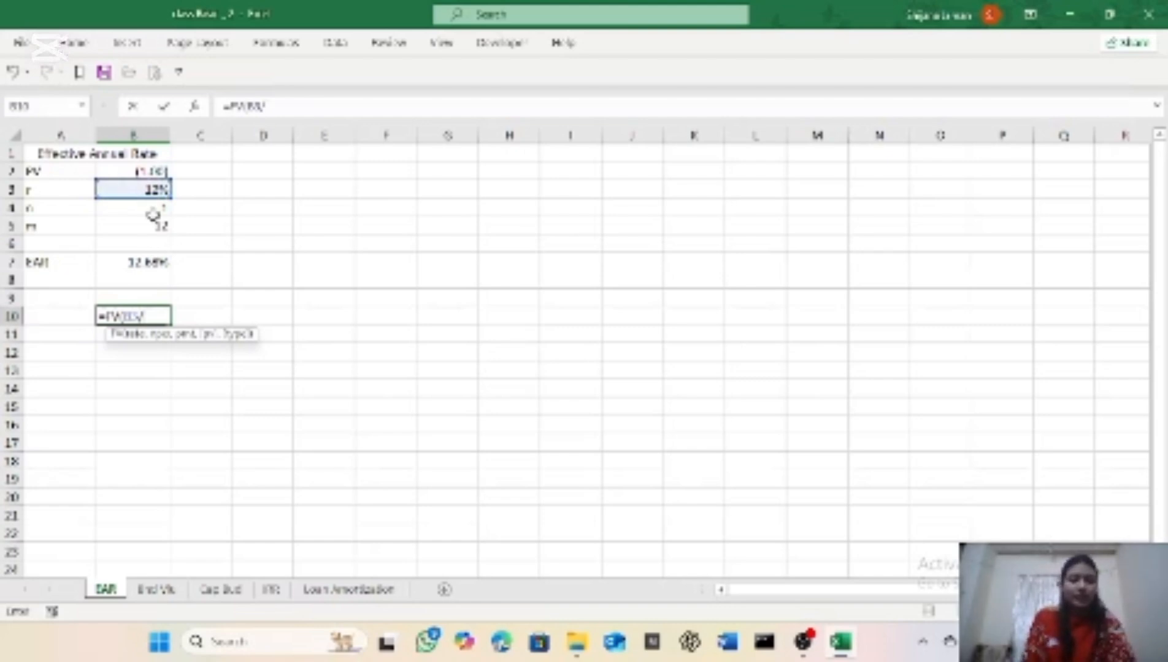
left_click(157, 228)
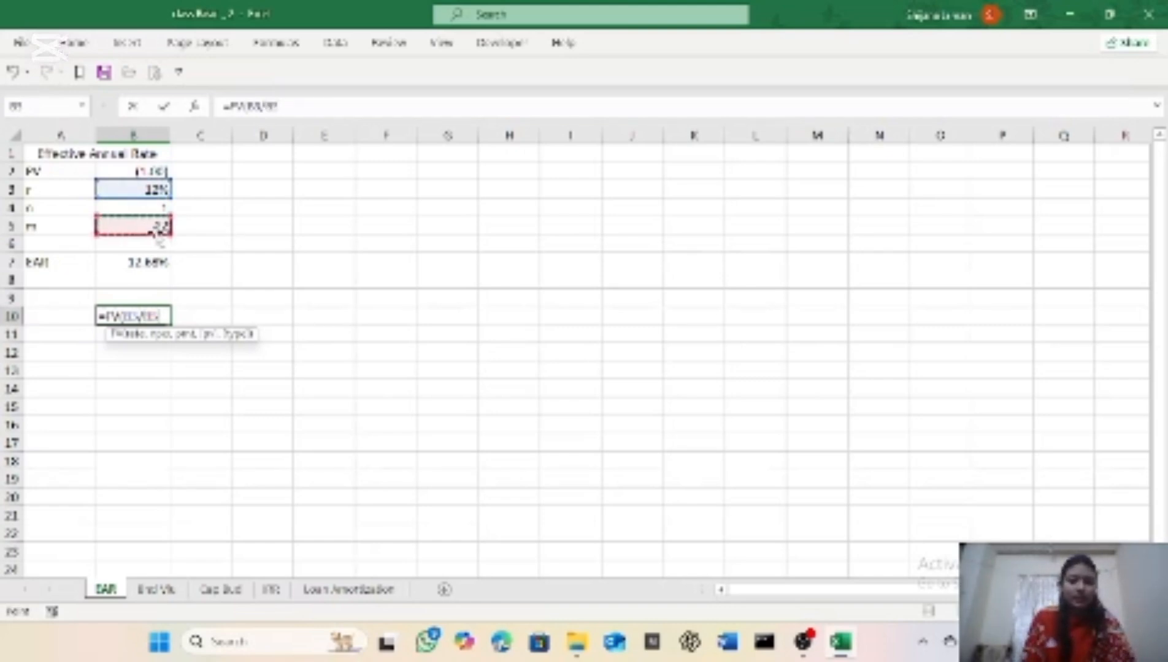
type(",")
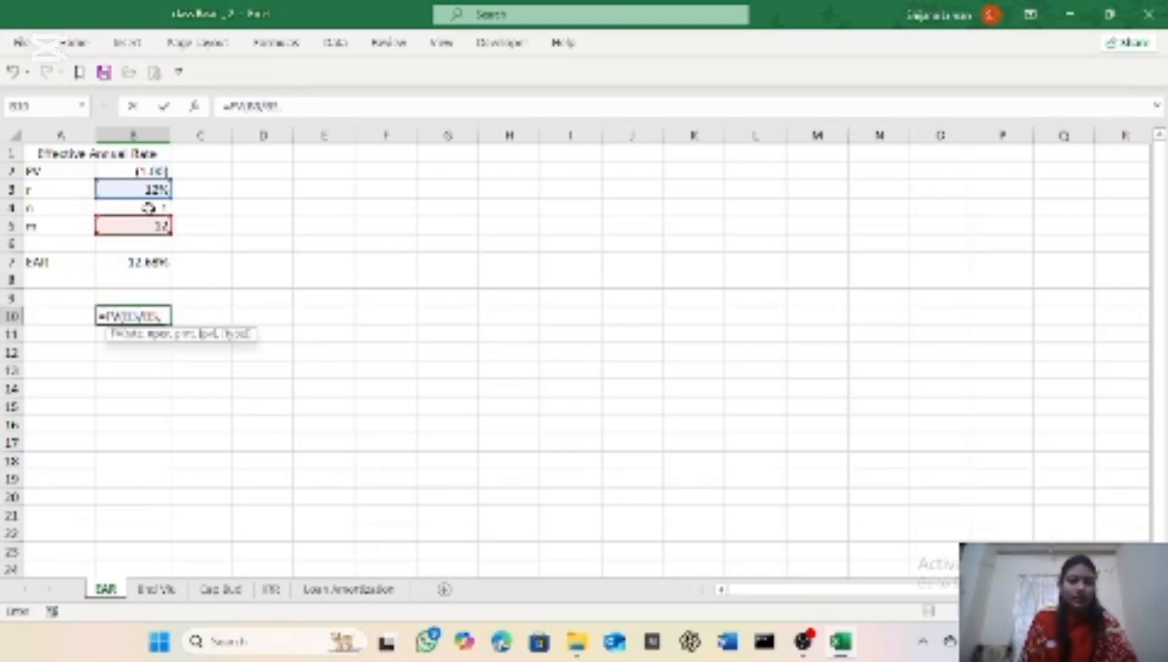
left_click(140, 208)
type("*")
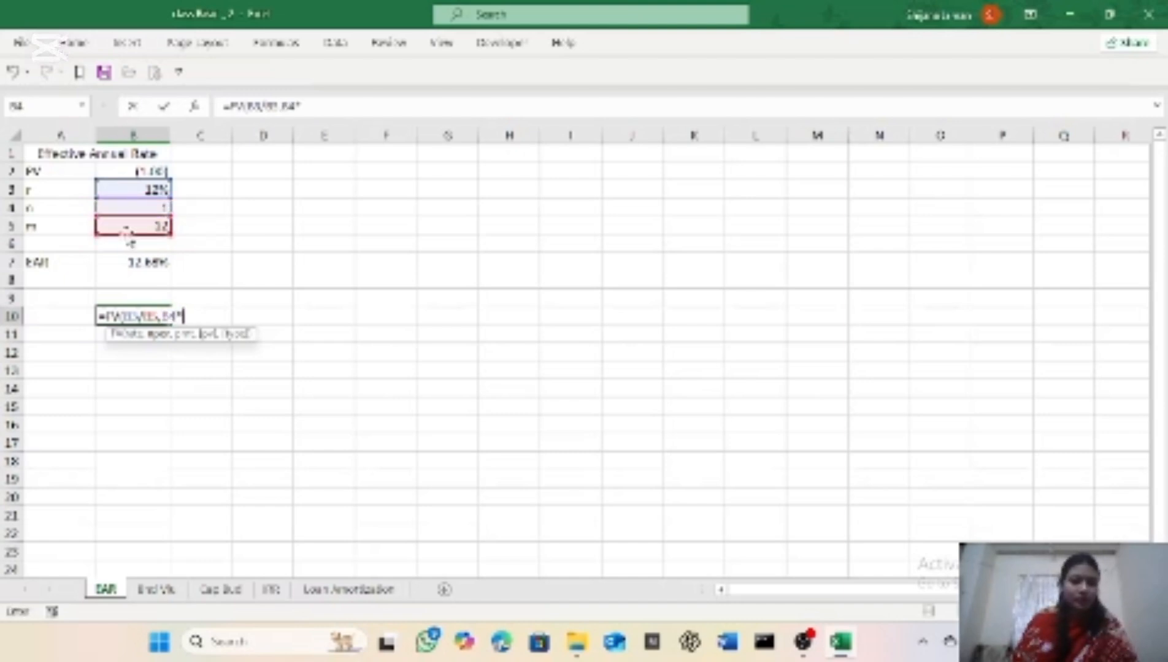
left_click(126, 227)
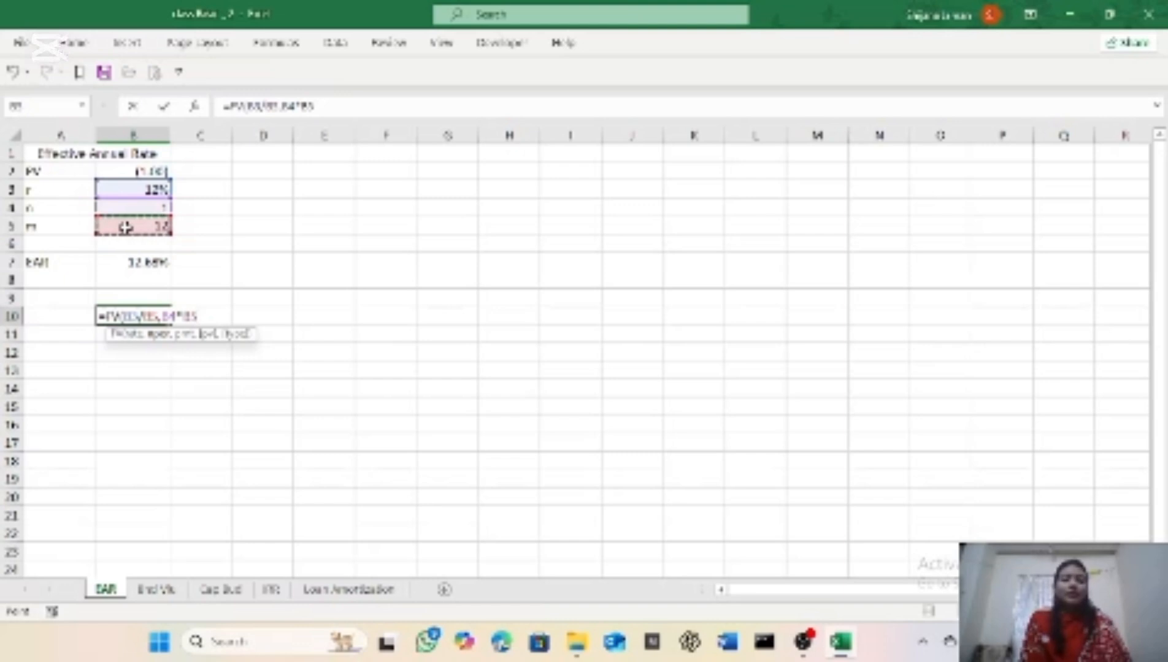
Step: Complete the FV formula in B10 with payment 0, present value B2 and type 0, and subtract 1 from it
type(",")
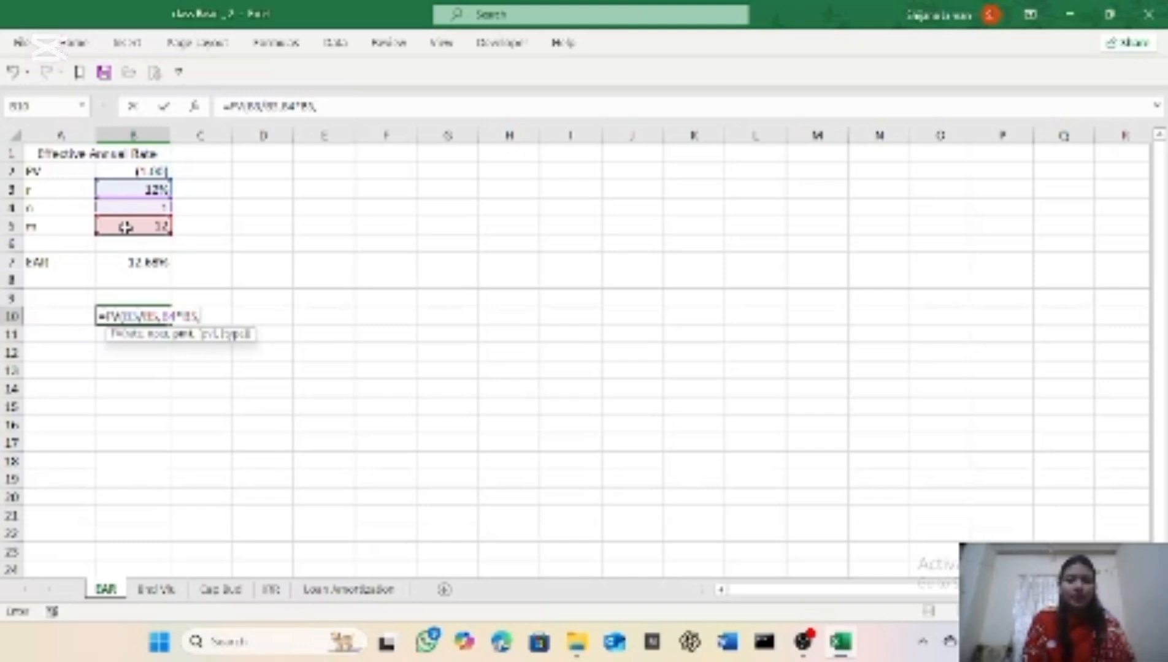
type("0,")
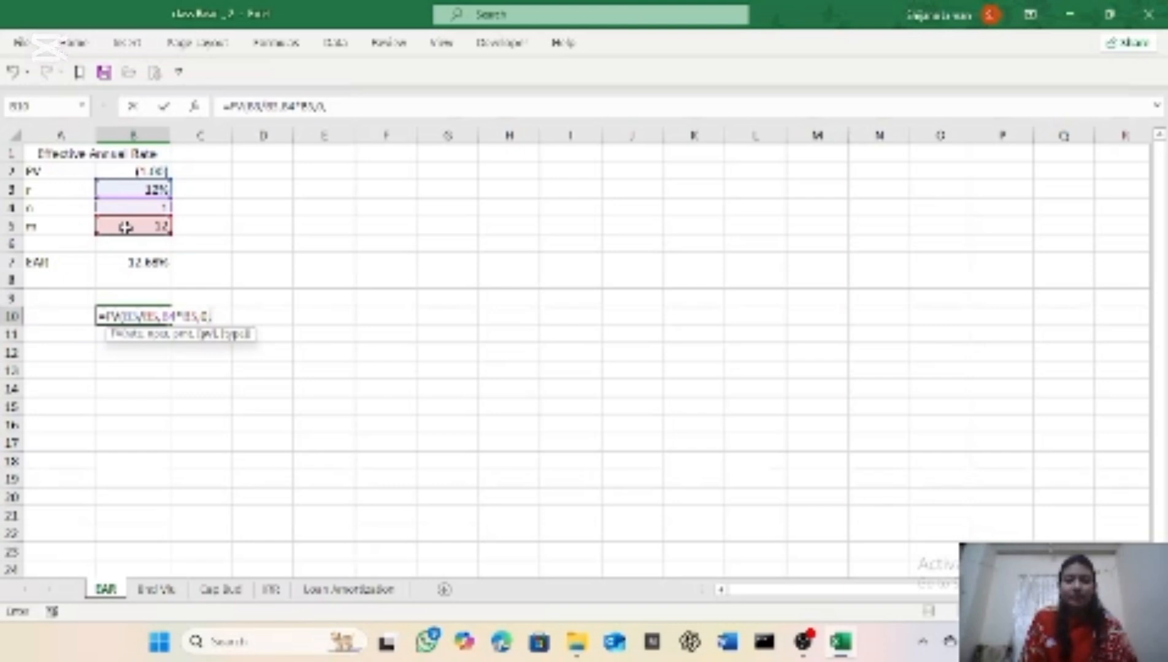
left_click(123, 171)
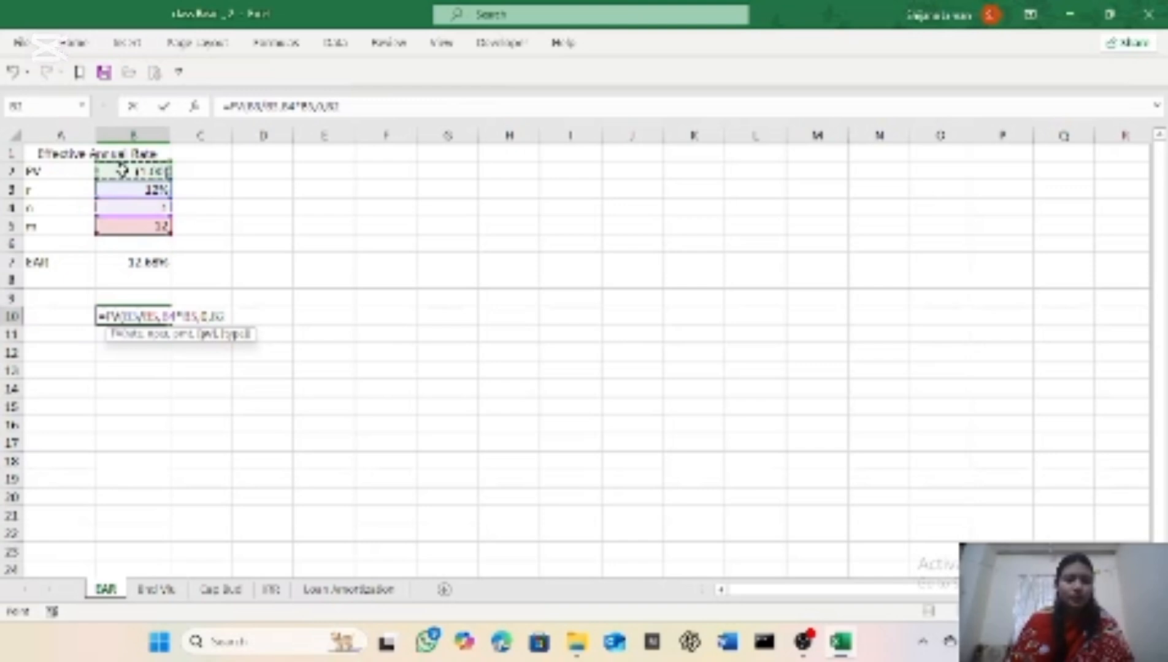
type(",")
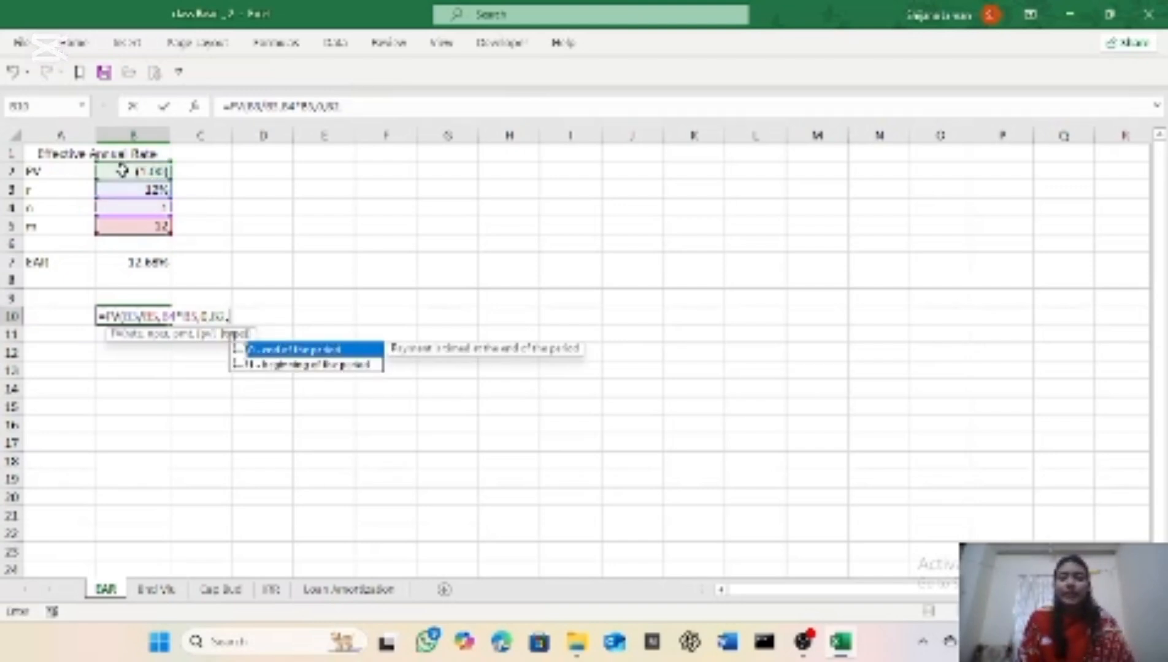
type("0")
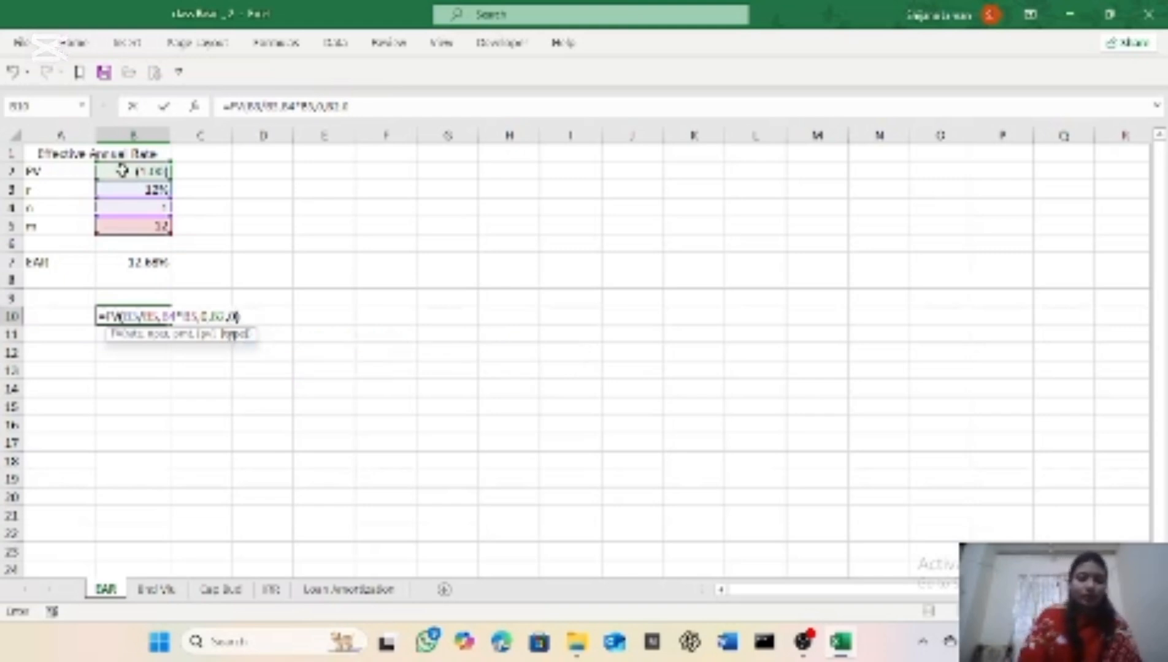
type(")")
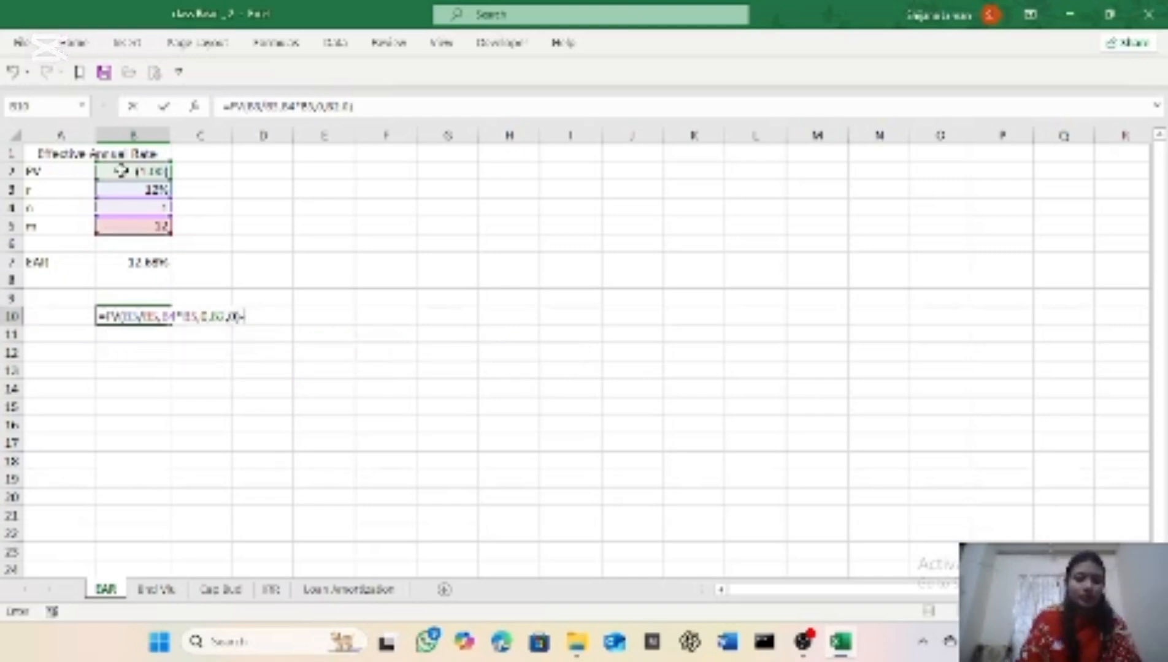
type("-1")
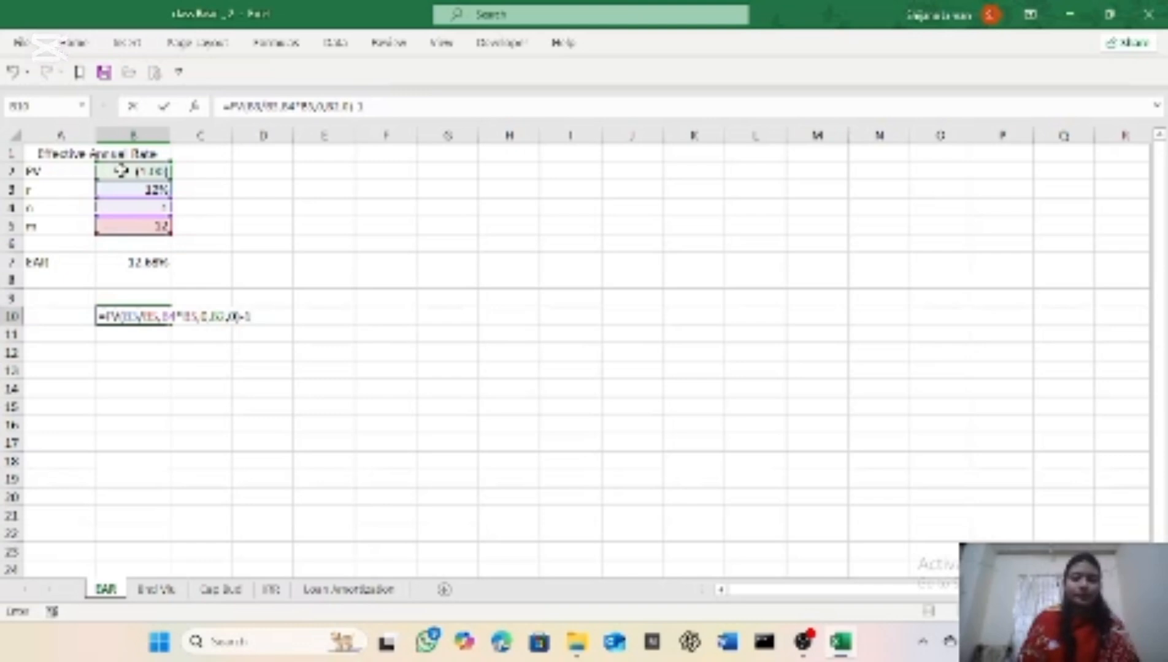
key("Return")
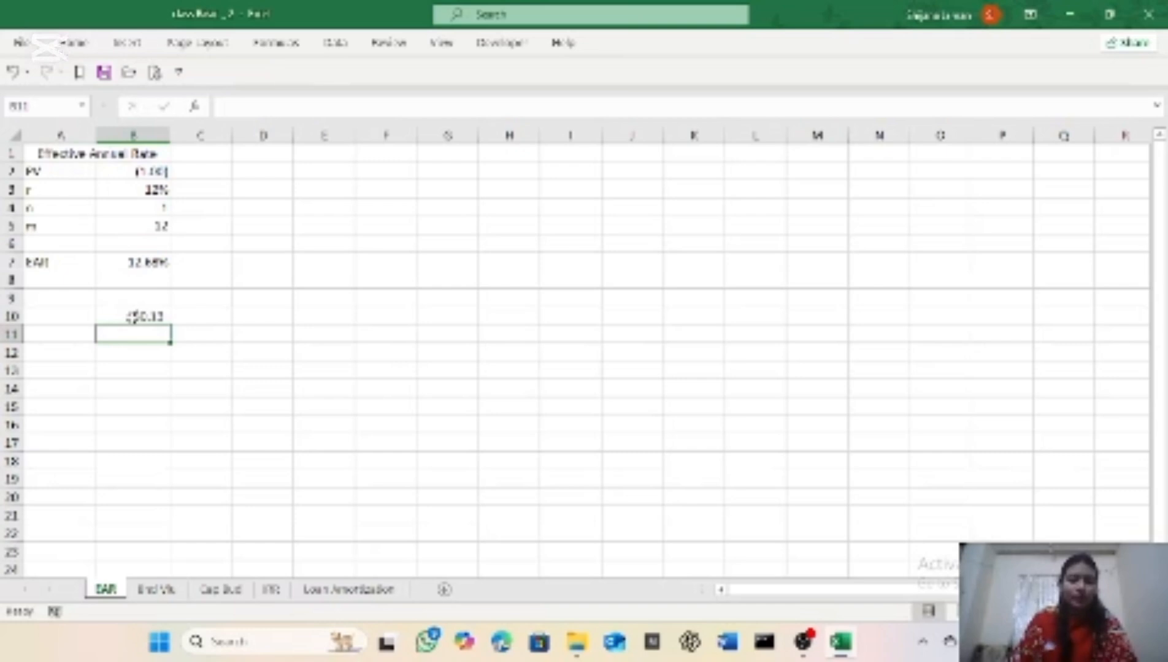
Step: Format the effective annual rate result in cell B10 as Percentage
left_click(129, 317)
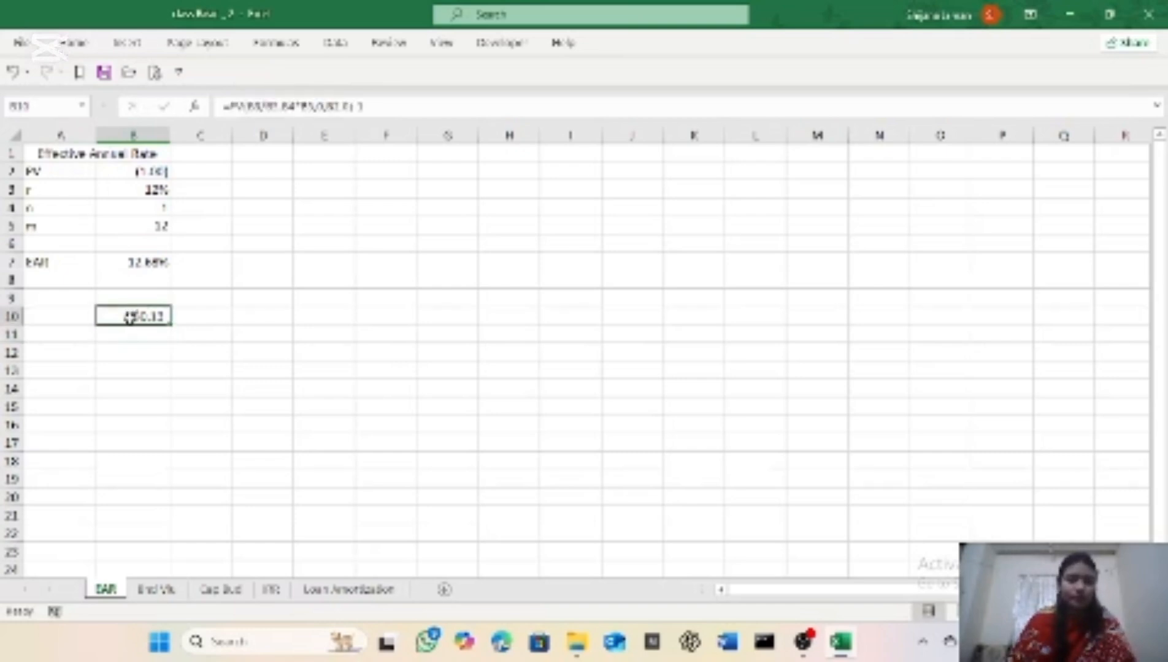
left_click_drag(130, 317, 30, 152)
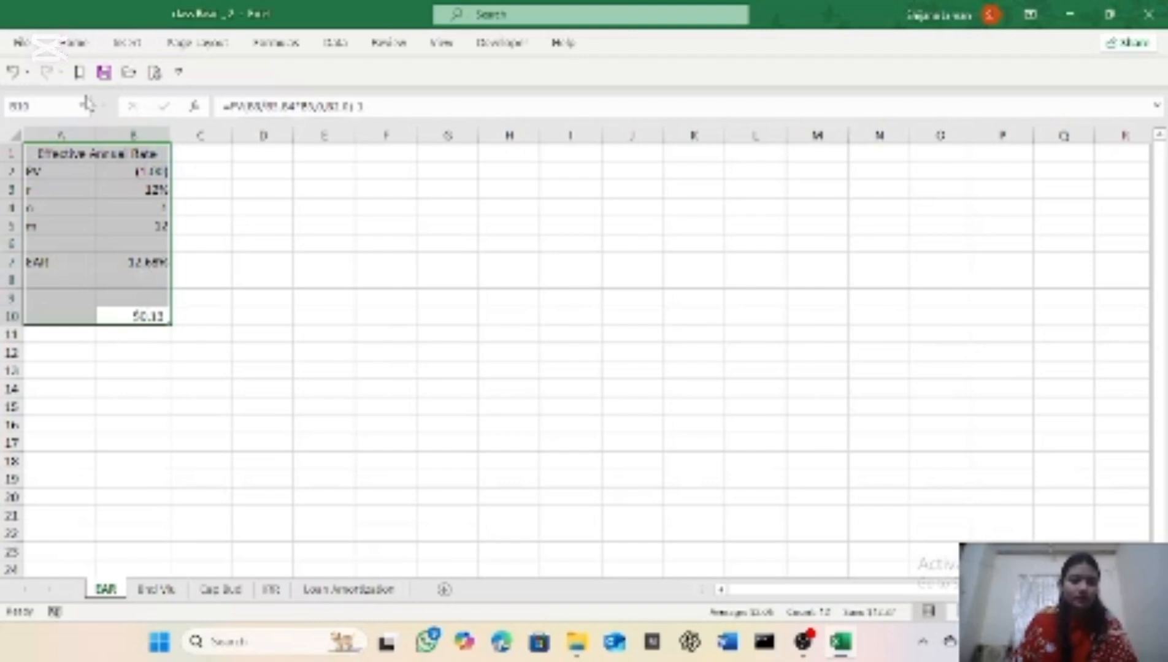
left_click(166, 315)
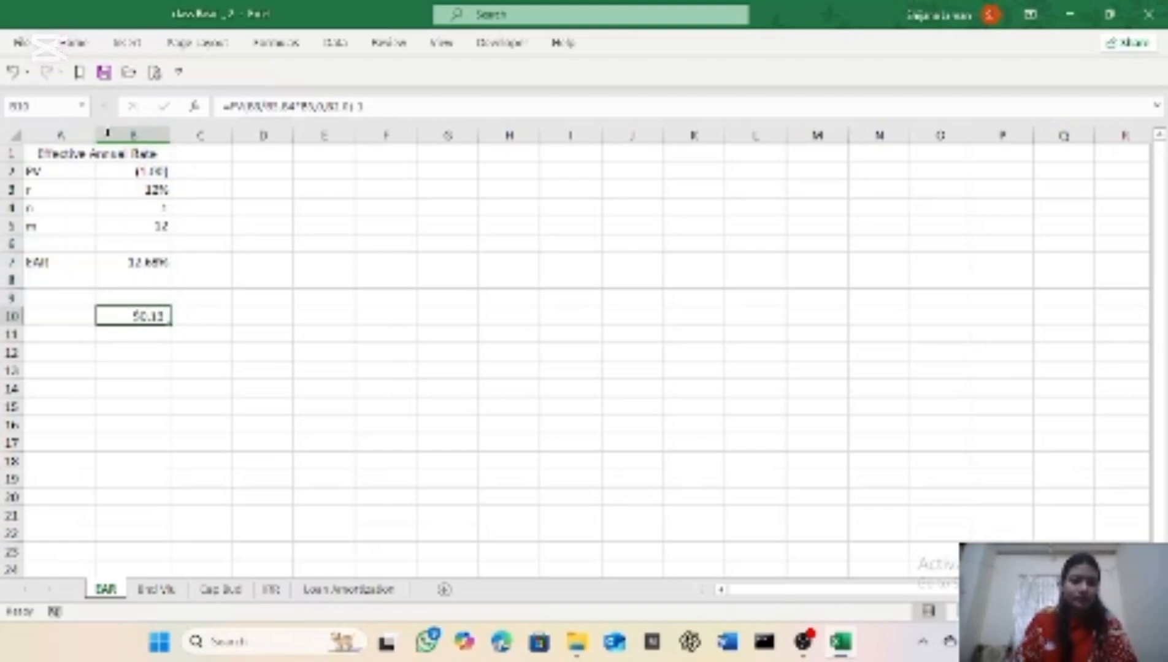
left_click(73, 44)
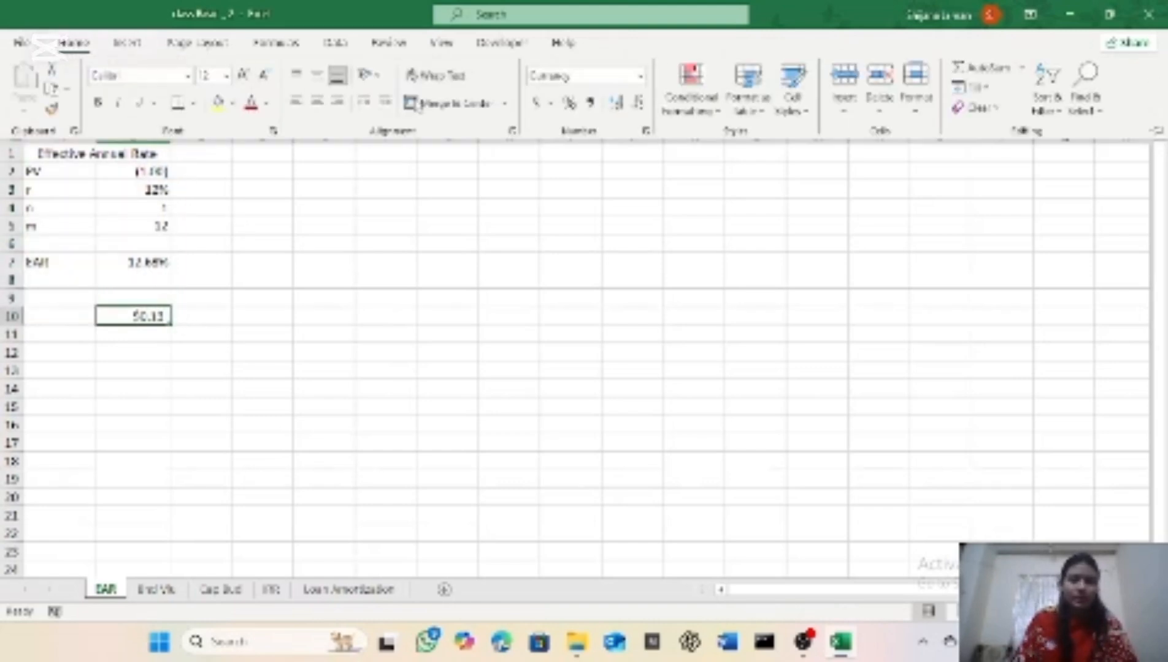
left_click(641, 76)
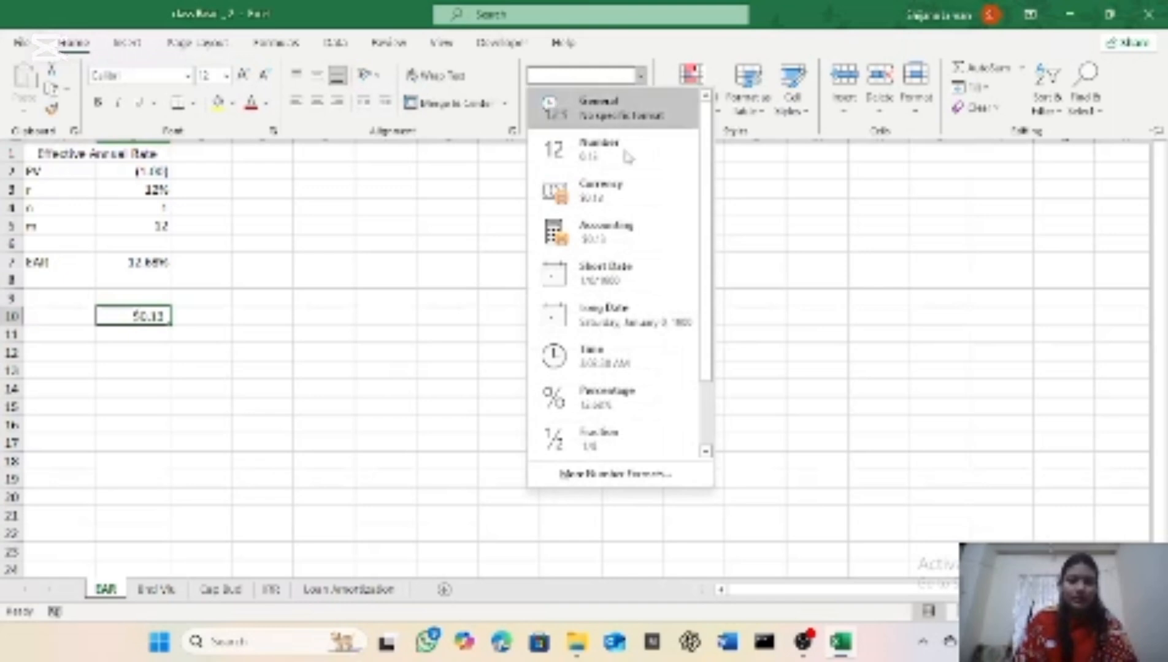
left_click(596, 391)
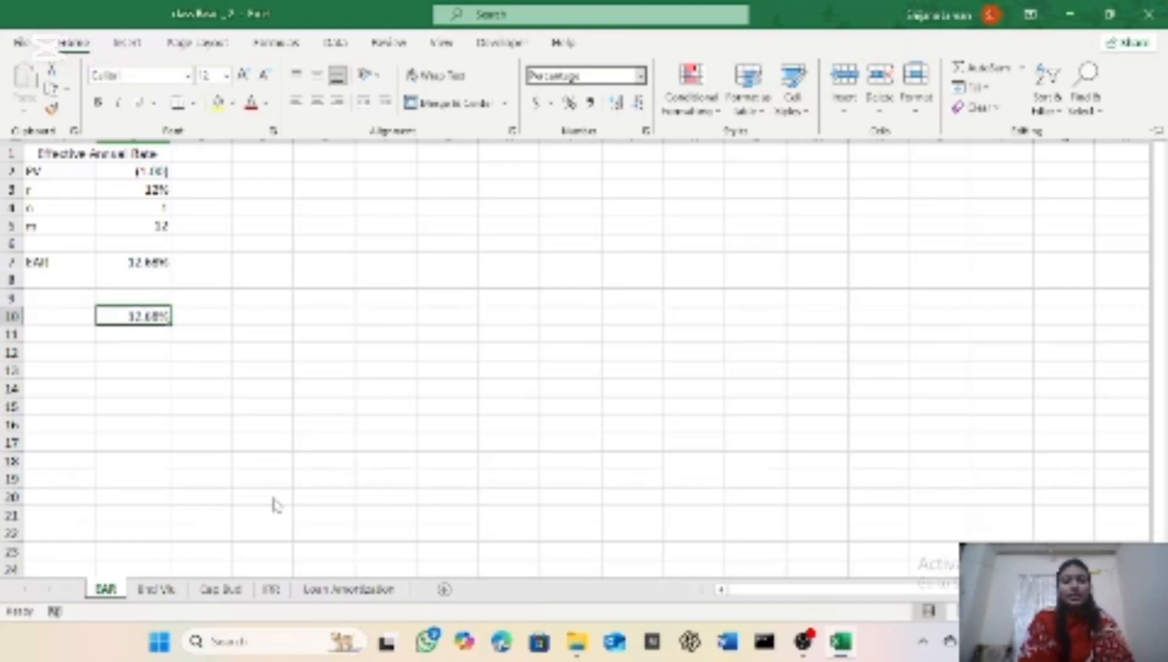
Step: On the bond valuation sheet, begin a PV formula in cell B9 with rate B5 and number of periods B4
left_click(157, 590)
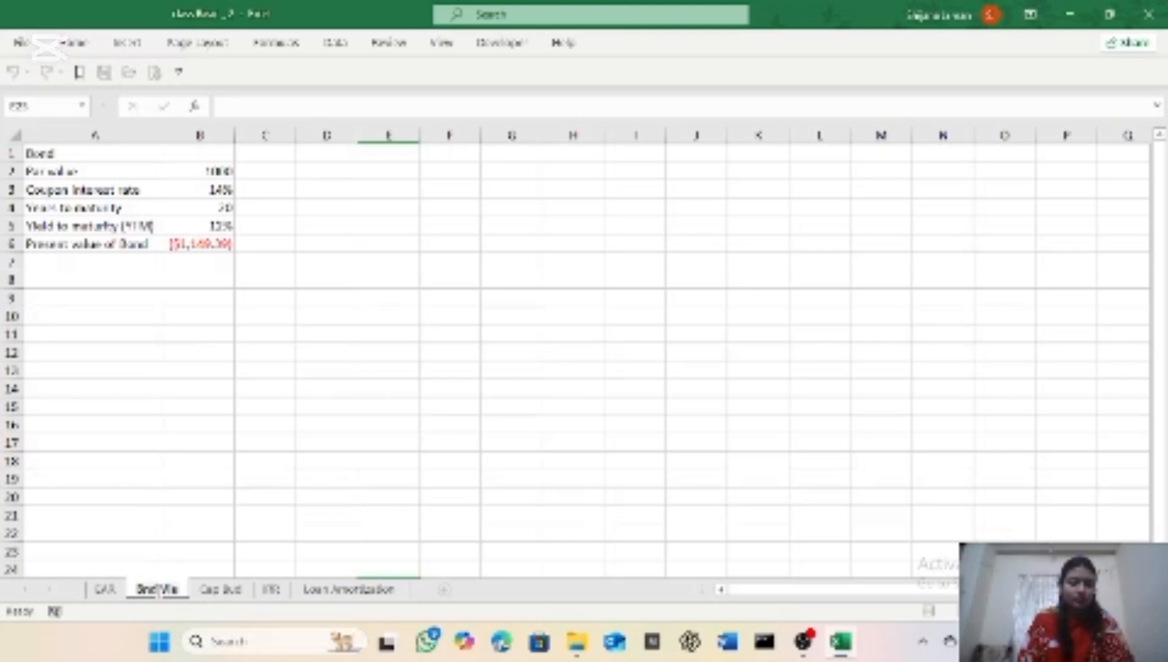
left_click(220, 590)
left_click(164, 588)
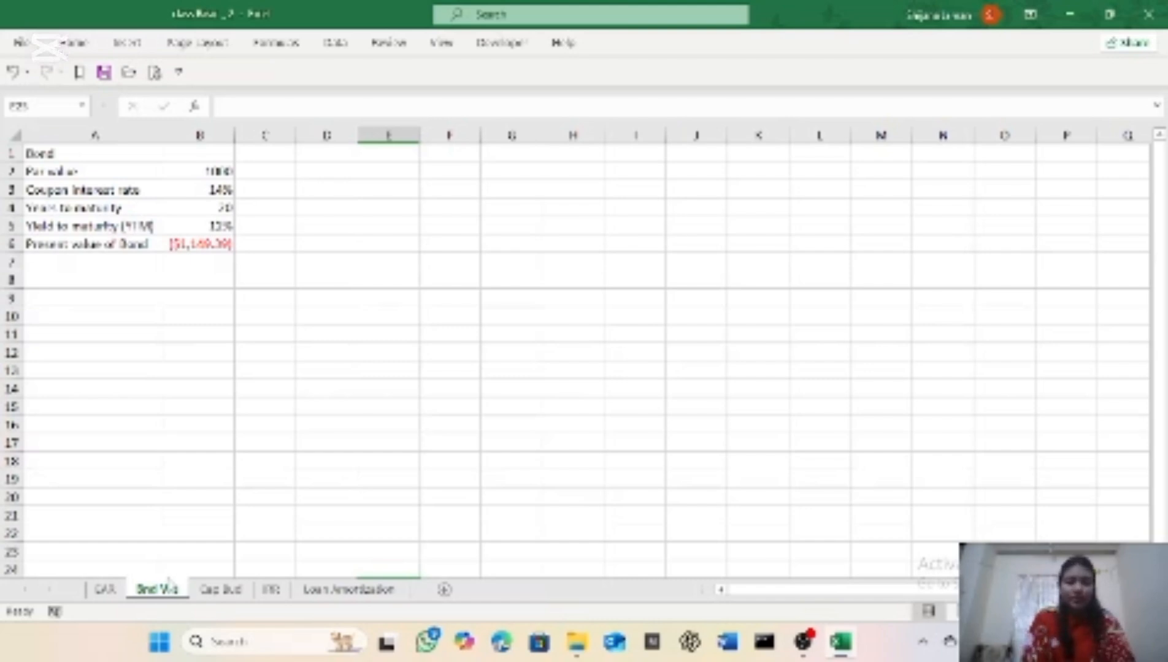
left_click(193, 296)
type("=pv")
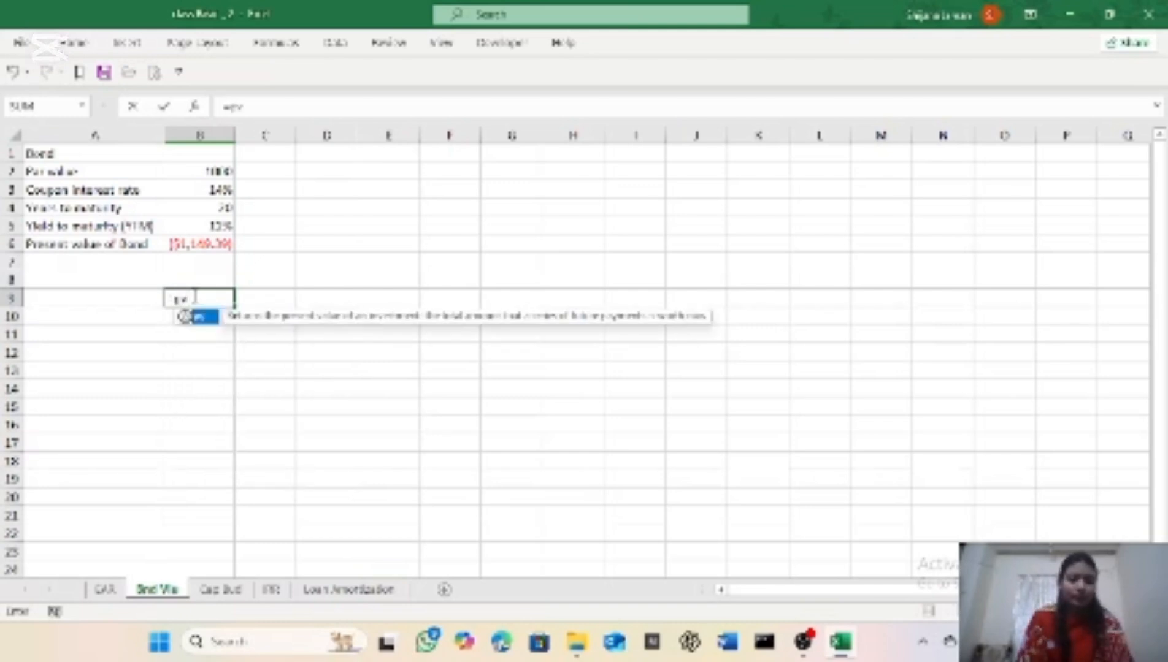
key("Tab")
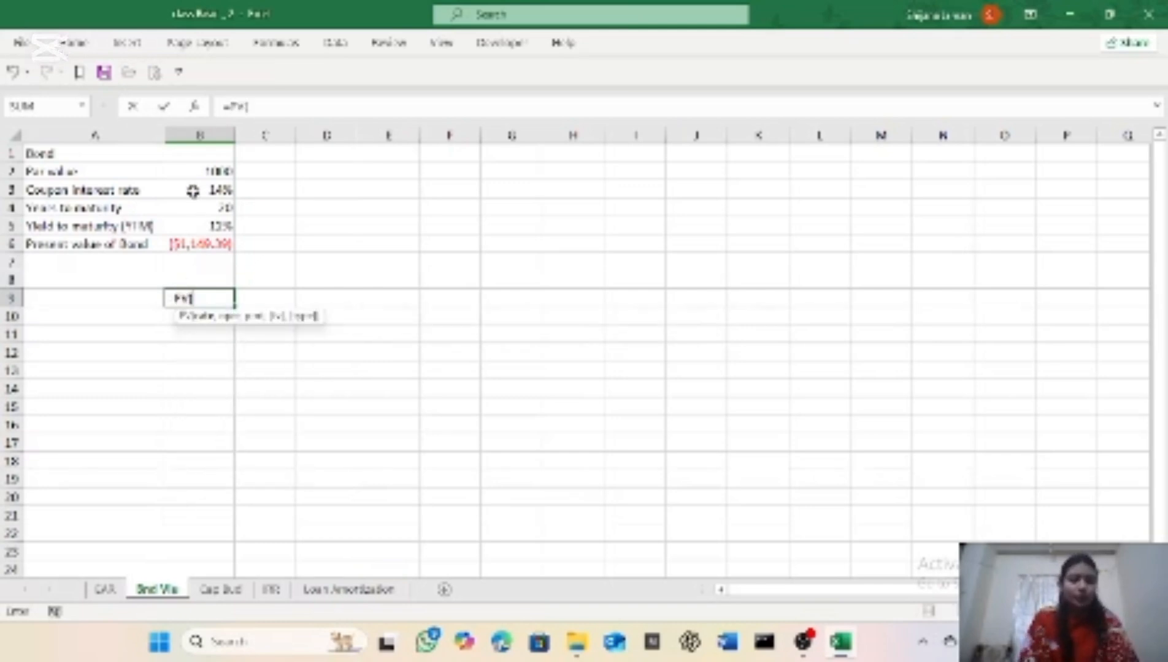
left_click(193, 227)
type(",")
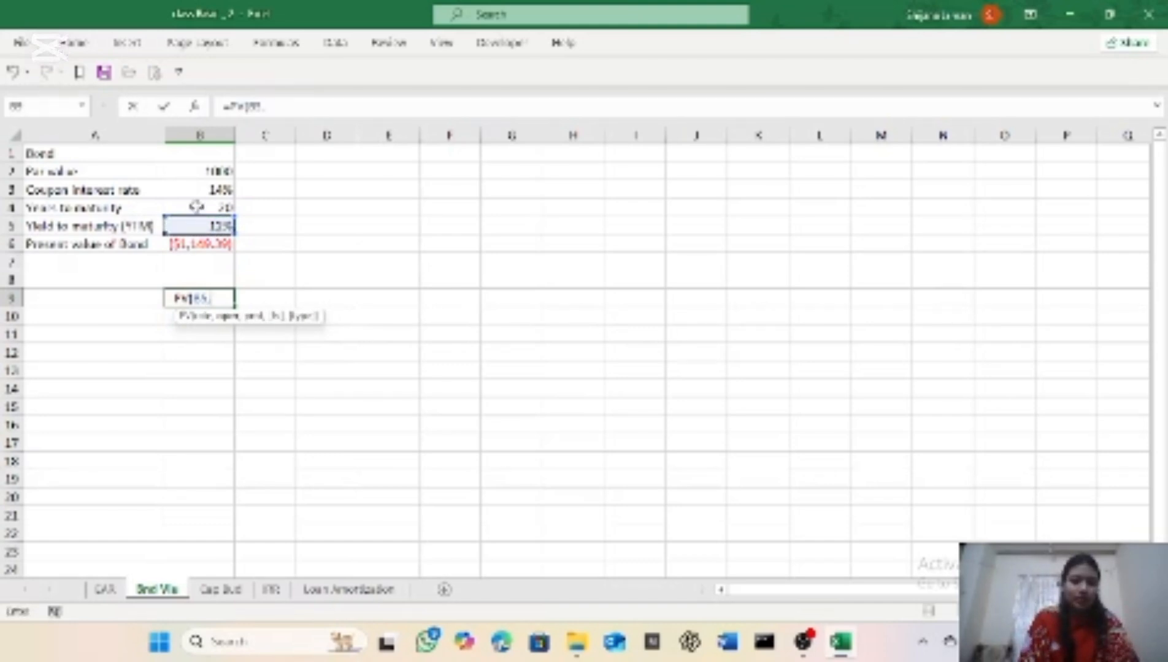
left_click(197, 207)
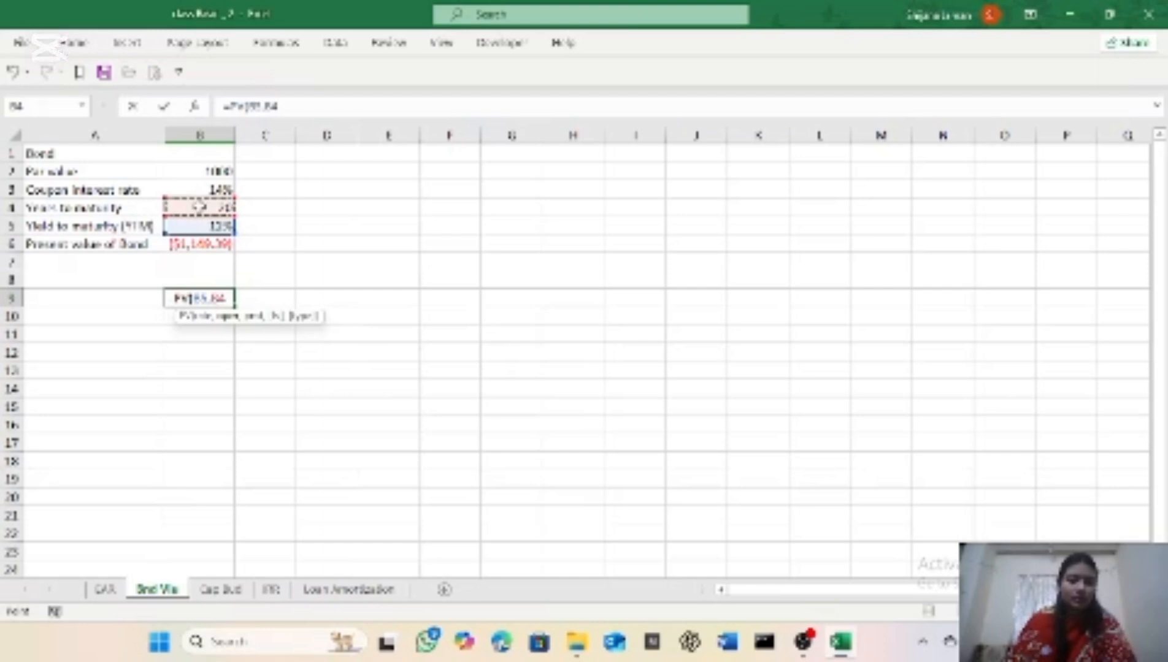
type(",")
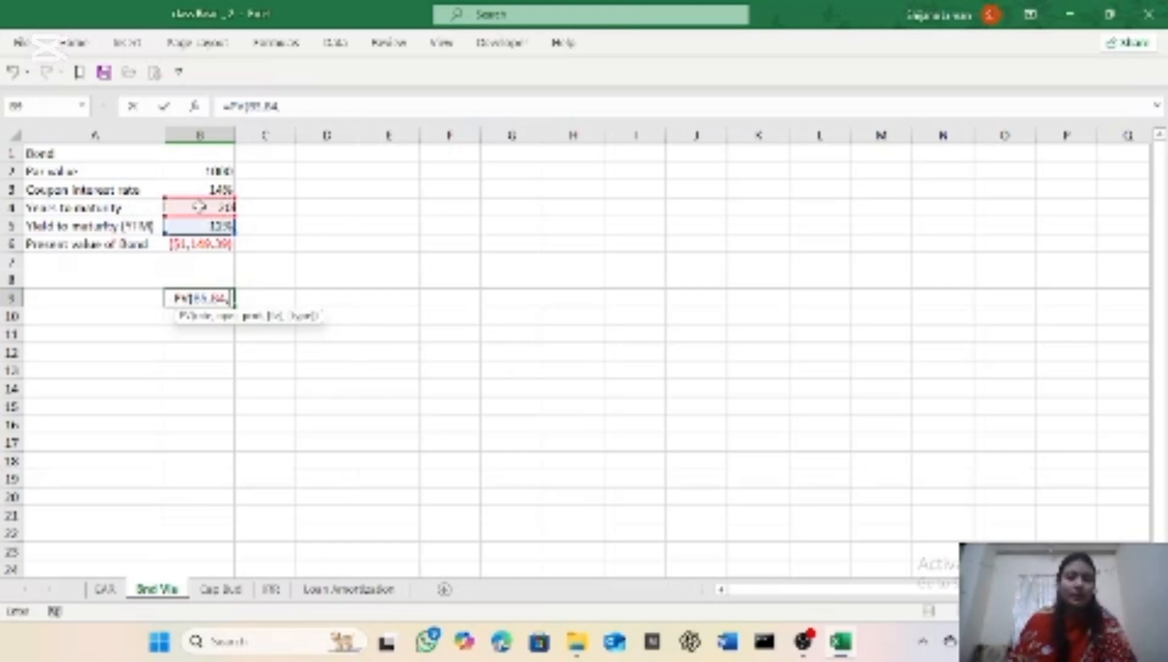
Step: Complete the PV formula in B9 with payment B2*B3, future value B2 and type 0
left_click(185, 172)
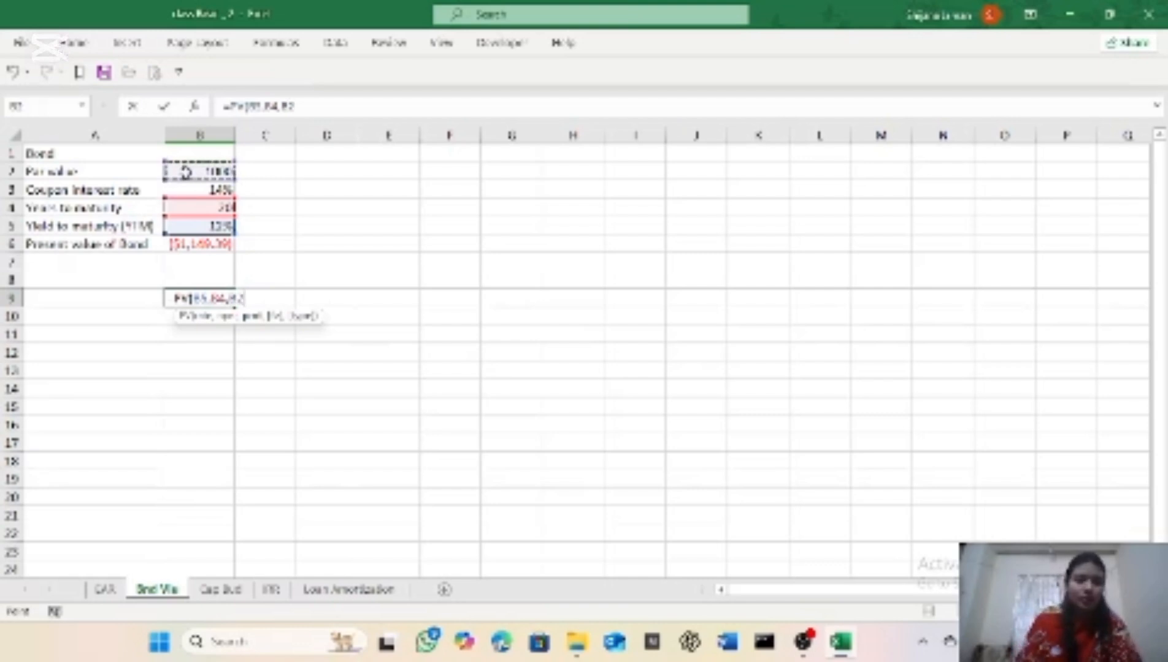
type("*")
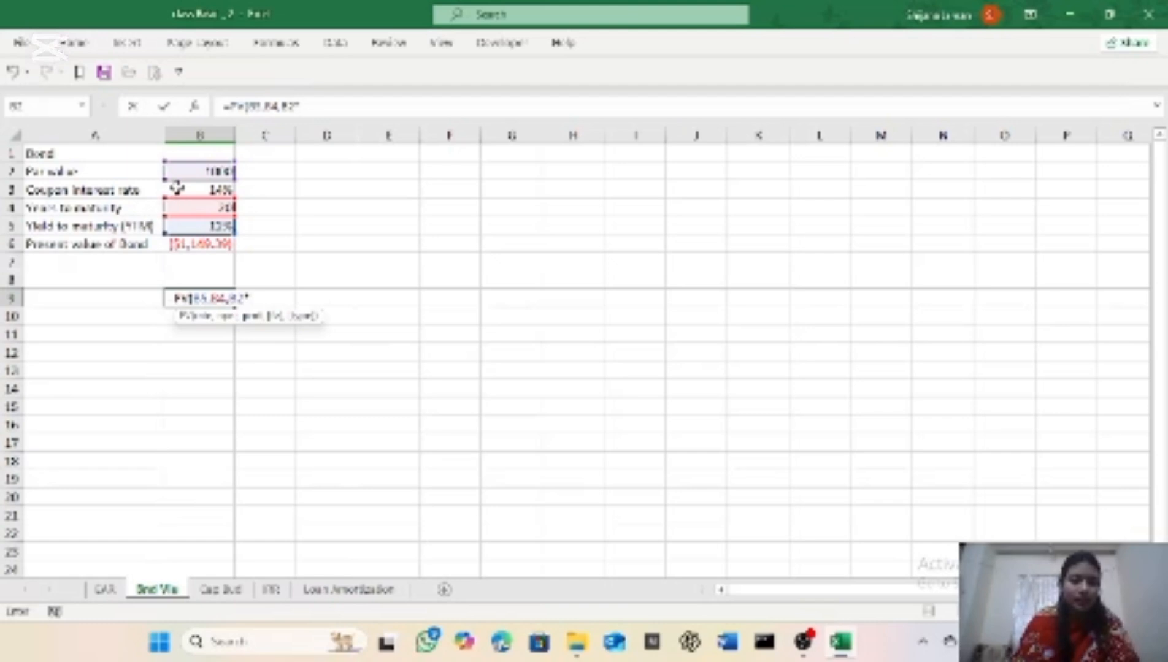
left_click(177, 188)
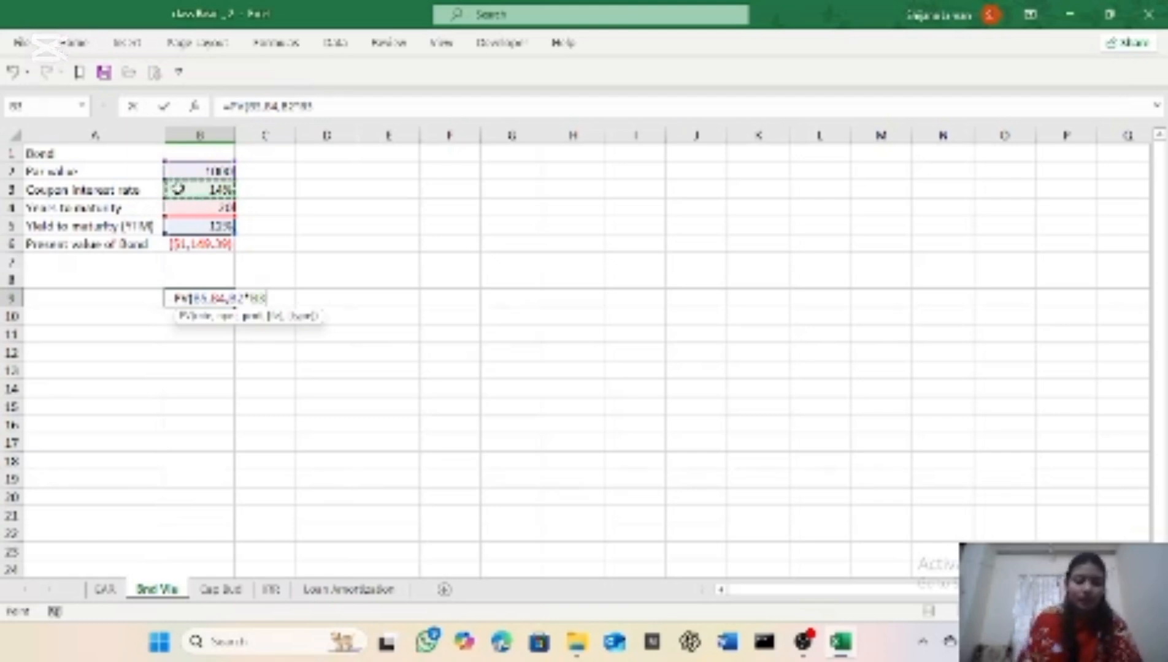
type(",")
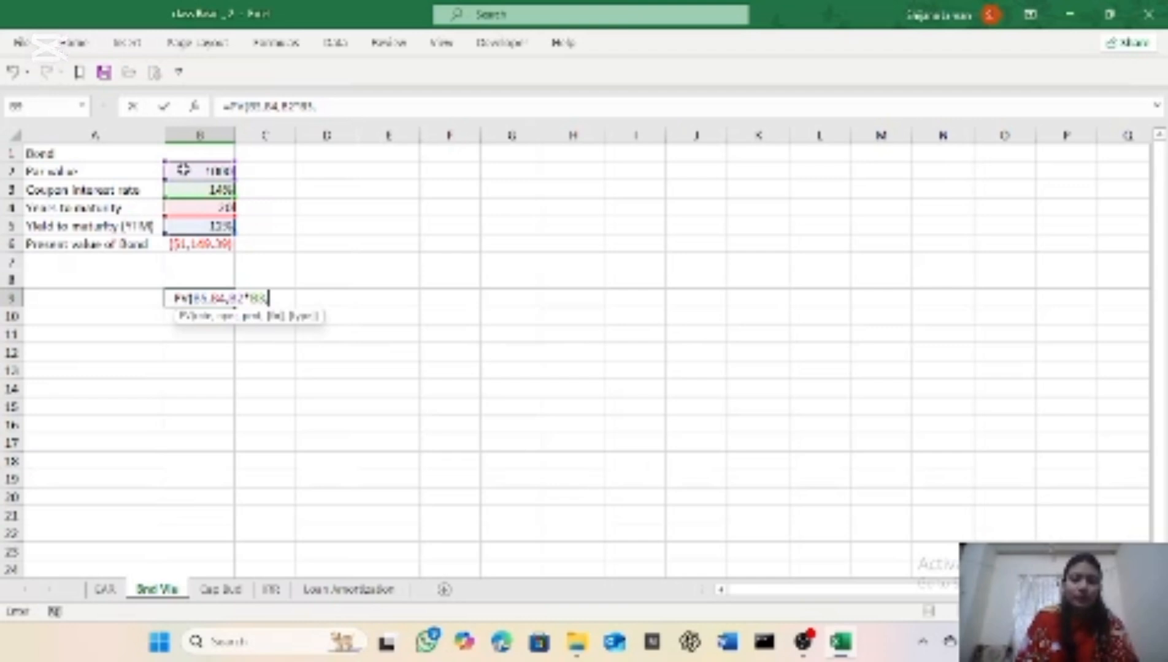
left_click(185, 171)
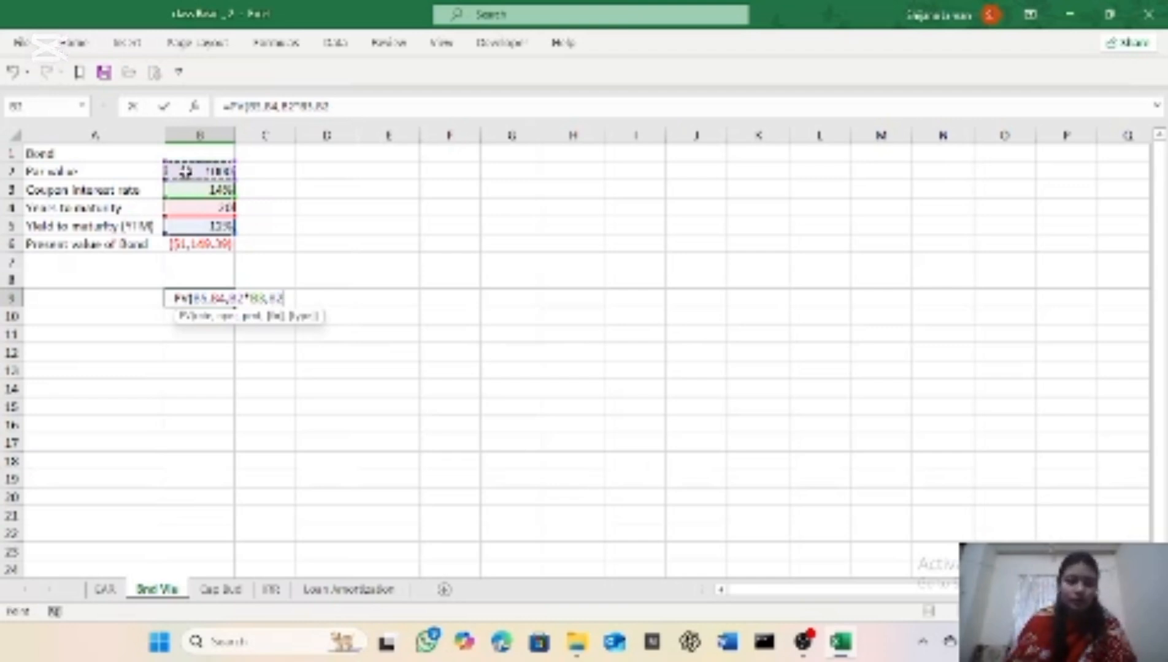
type(",")
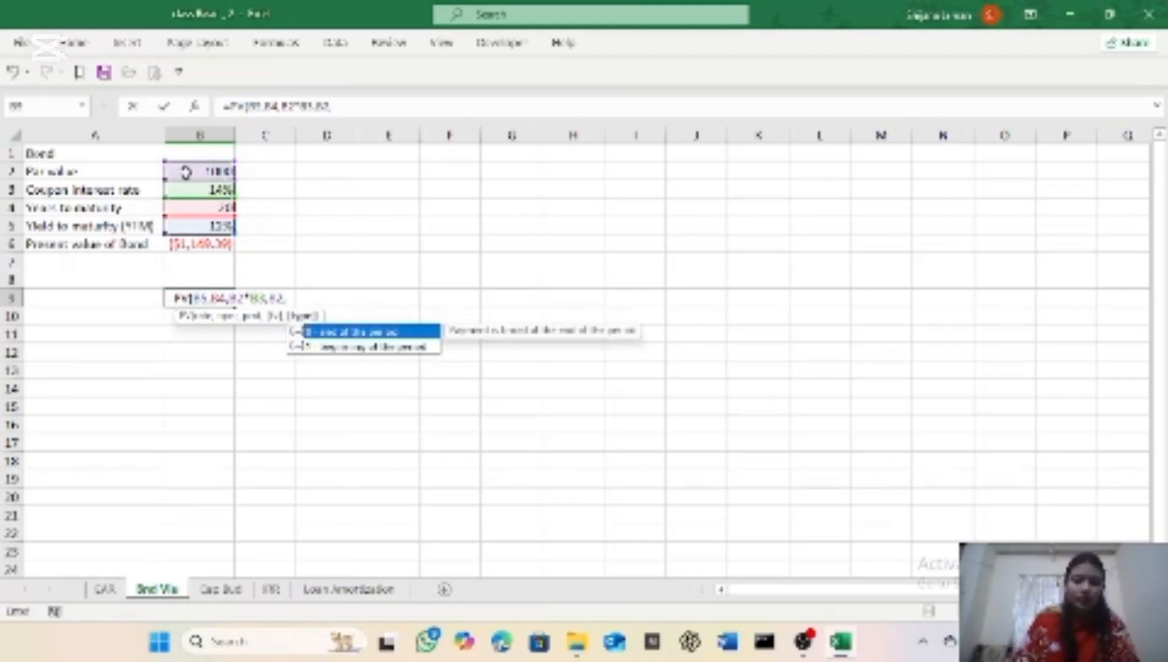
type("0")
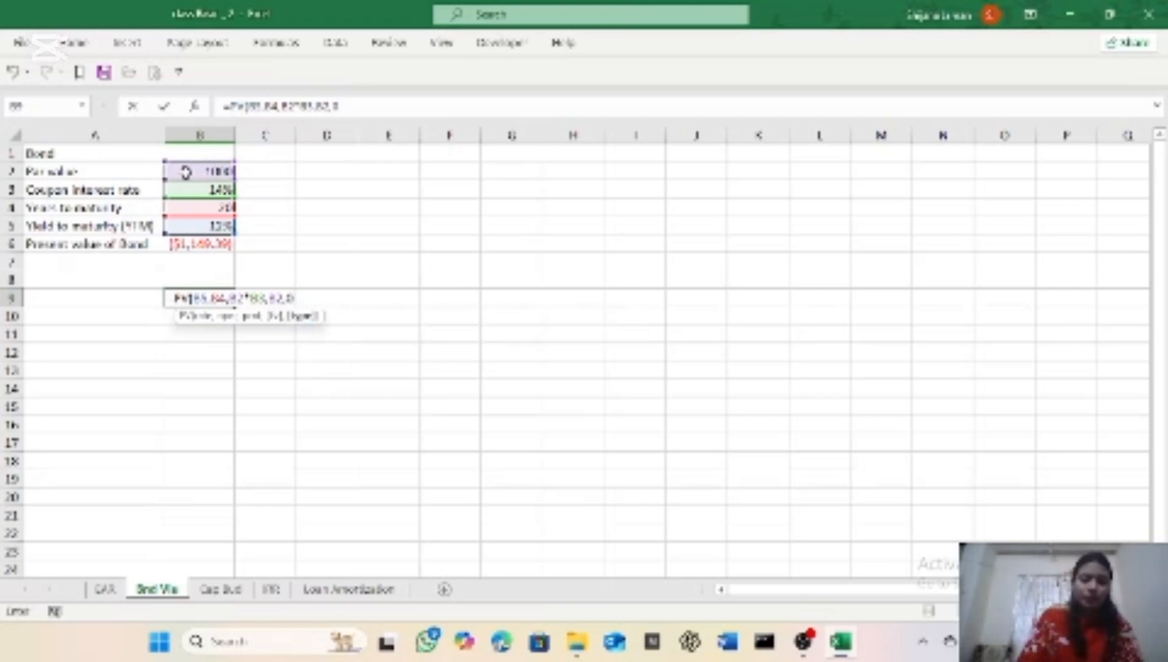
type(")")
key("ctrl+Return")
key("Return")
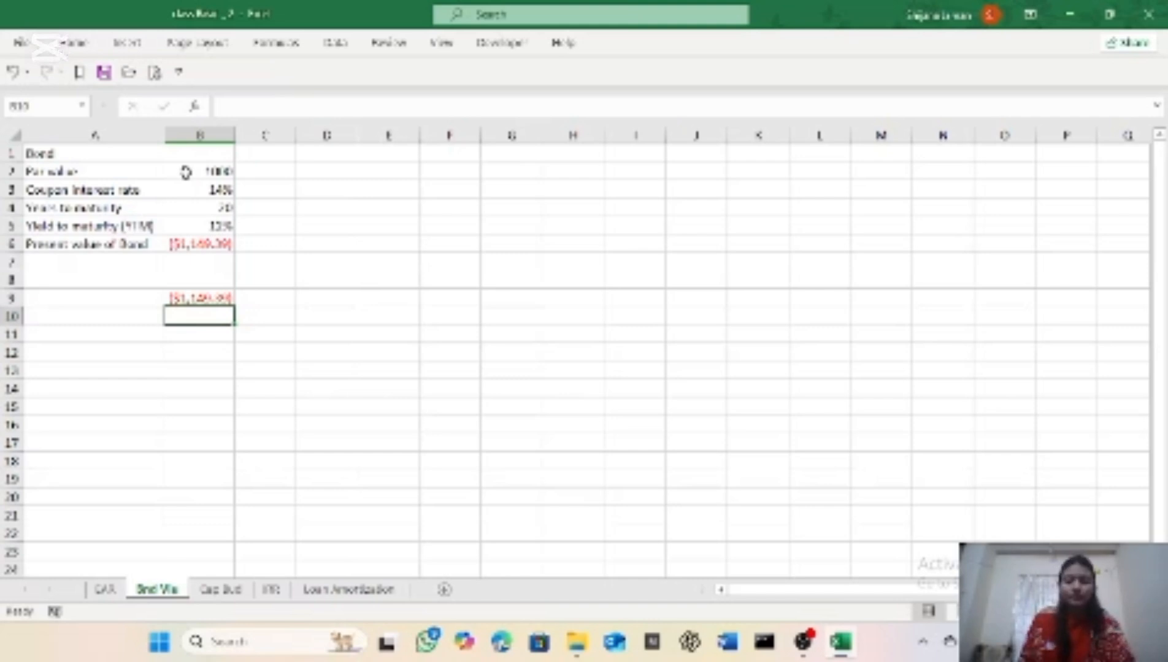
Step: On the Cap Bud sheet, begin an NPV formula in cell D14 with the discount rate C12 as the rate
left_click(219, 595)
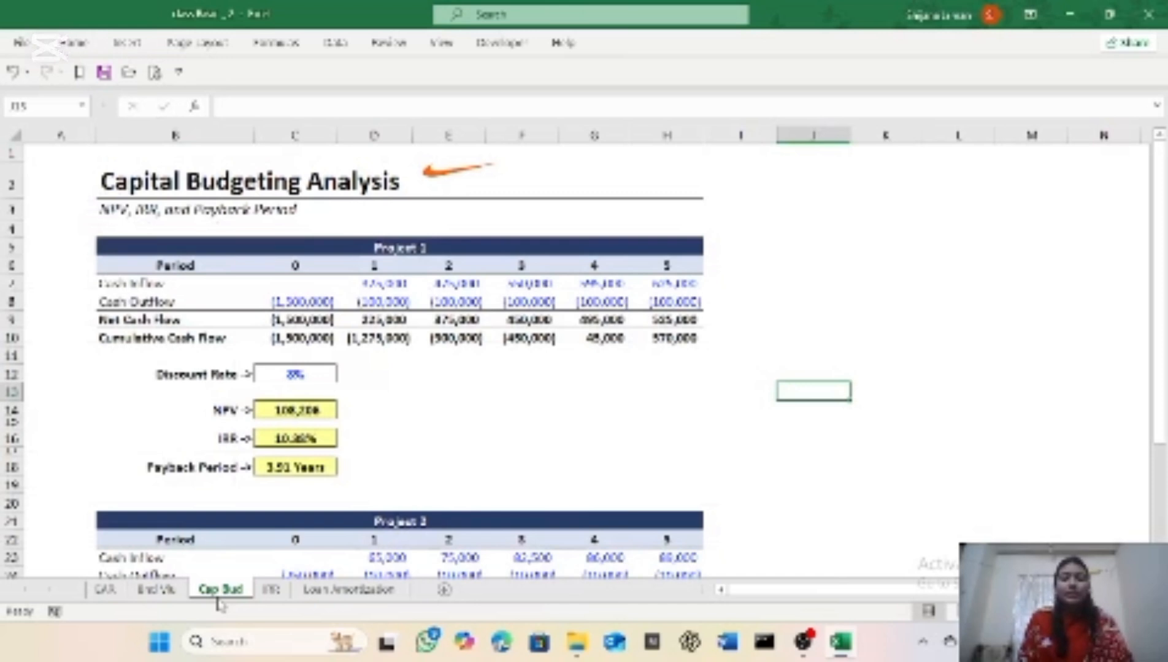
left_click(368, 417)
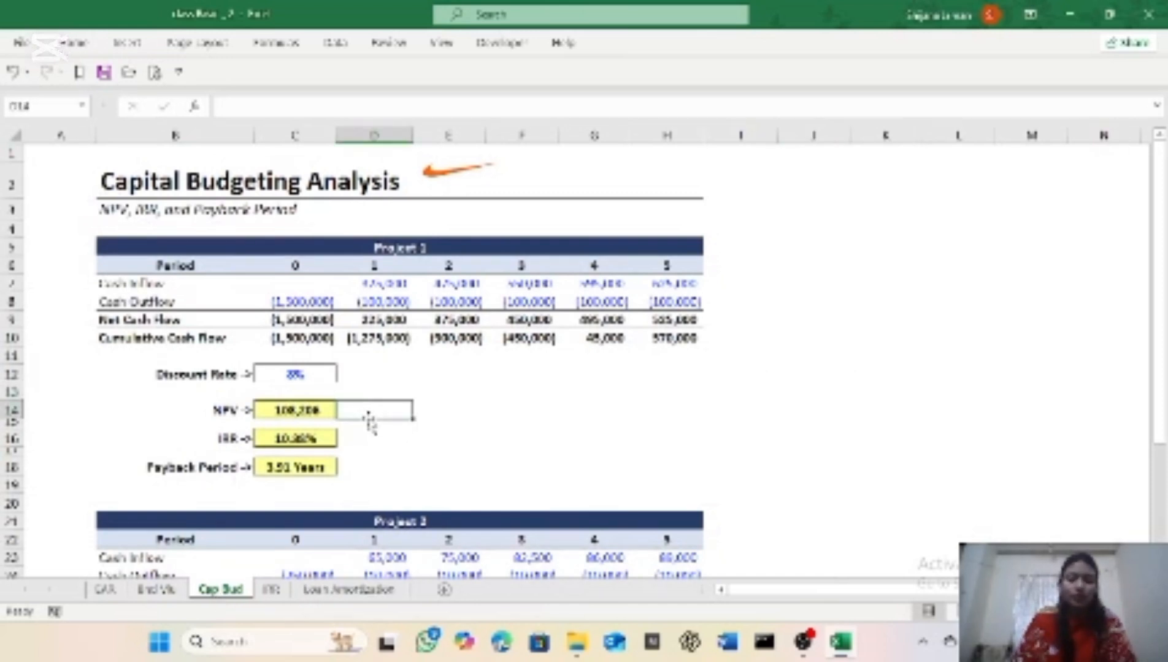
type("=np")
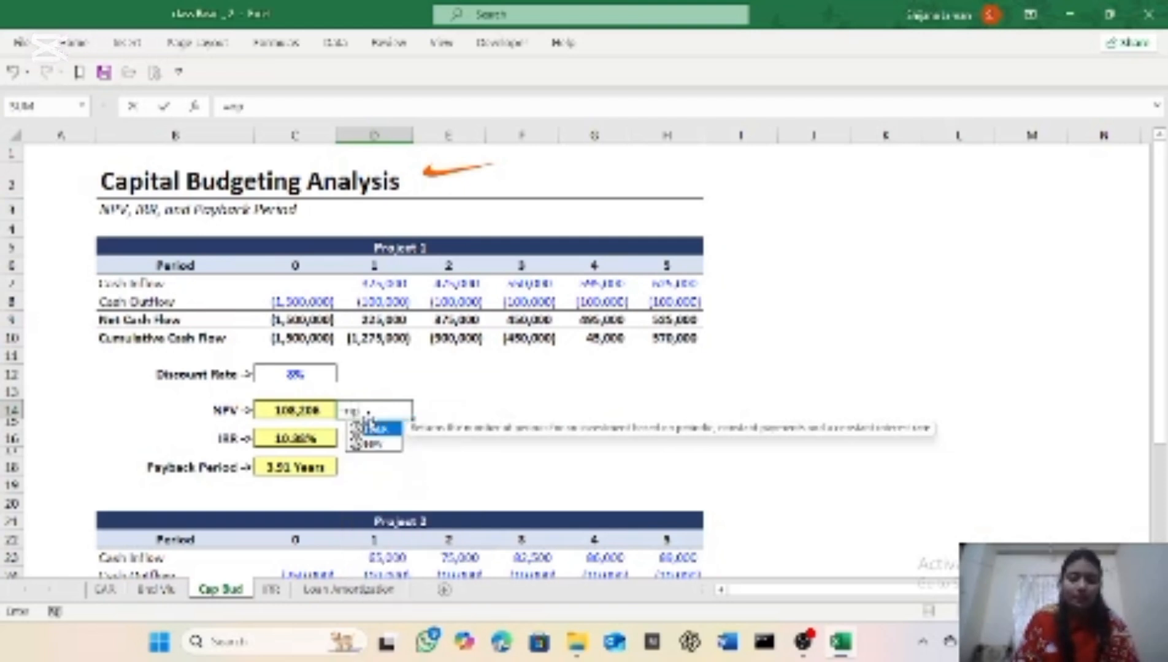
type("v")
double_click(371, 427)
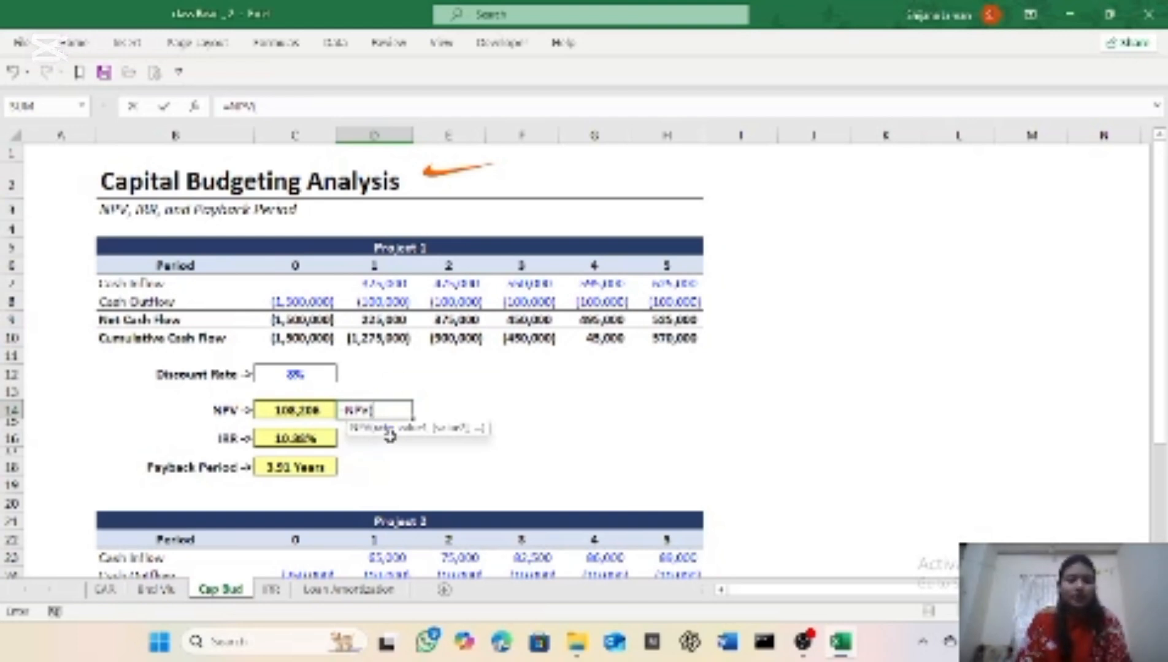
left_click(303, 375)
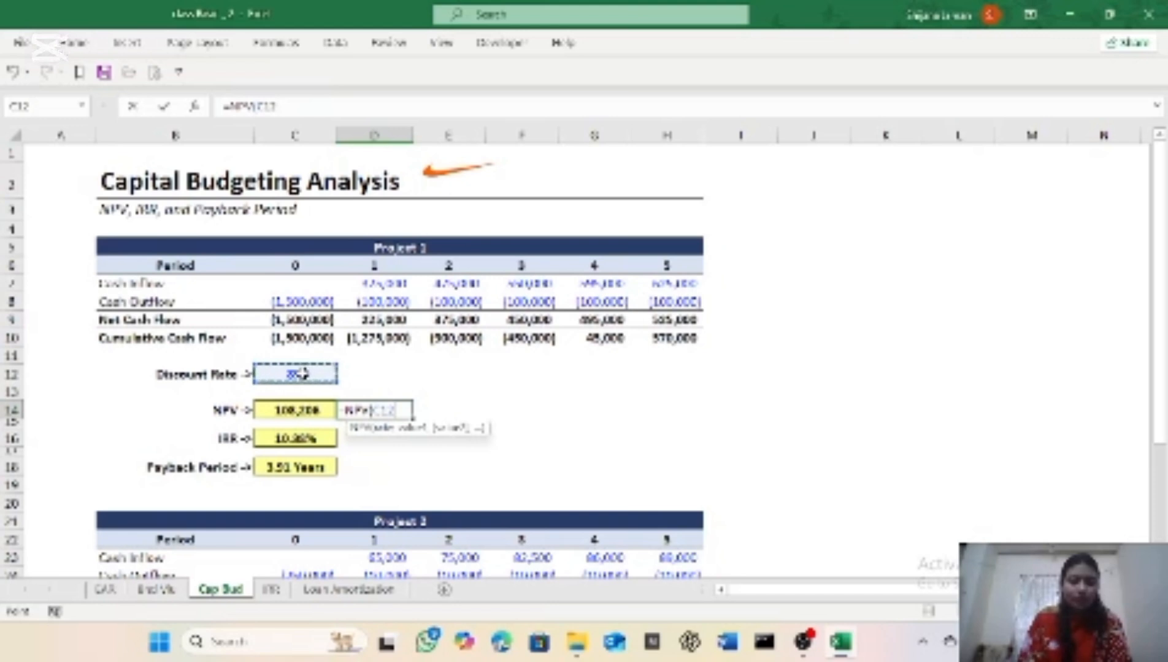
type(",")
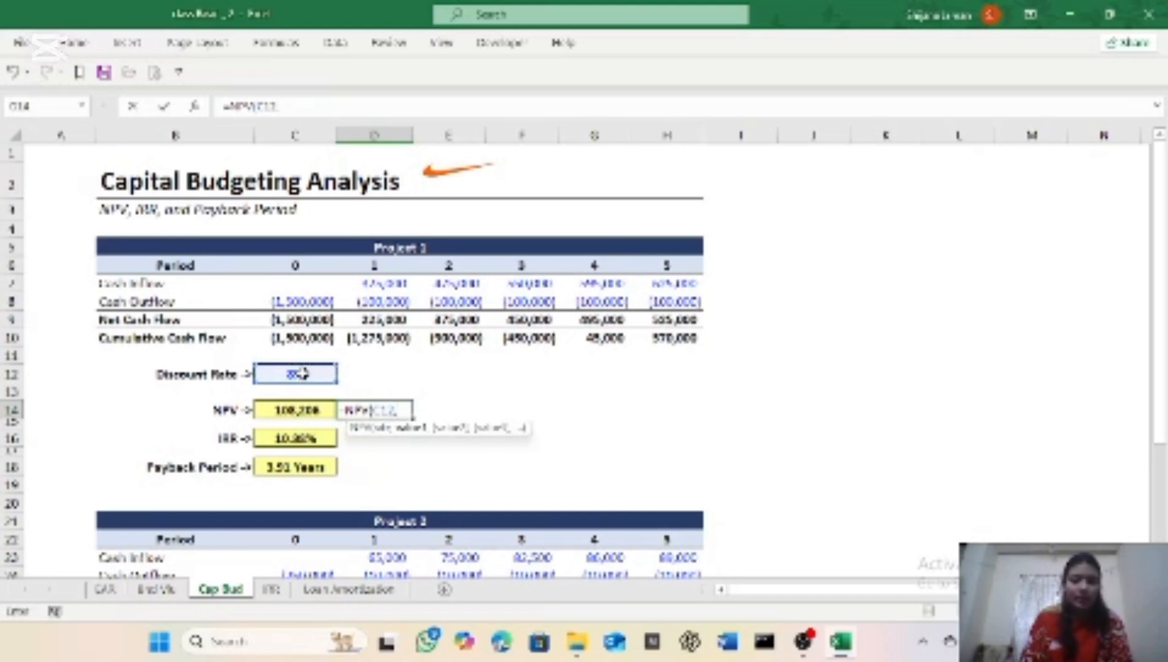
Step: Complete the NPV formula in D14 with the net cash flows D9:H9 and add the initial cash flow C9
left_click(370, 320)
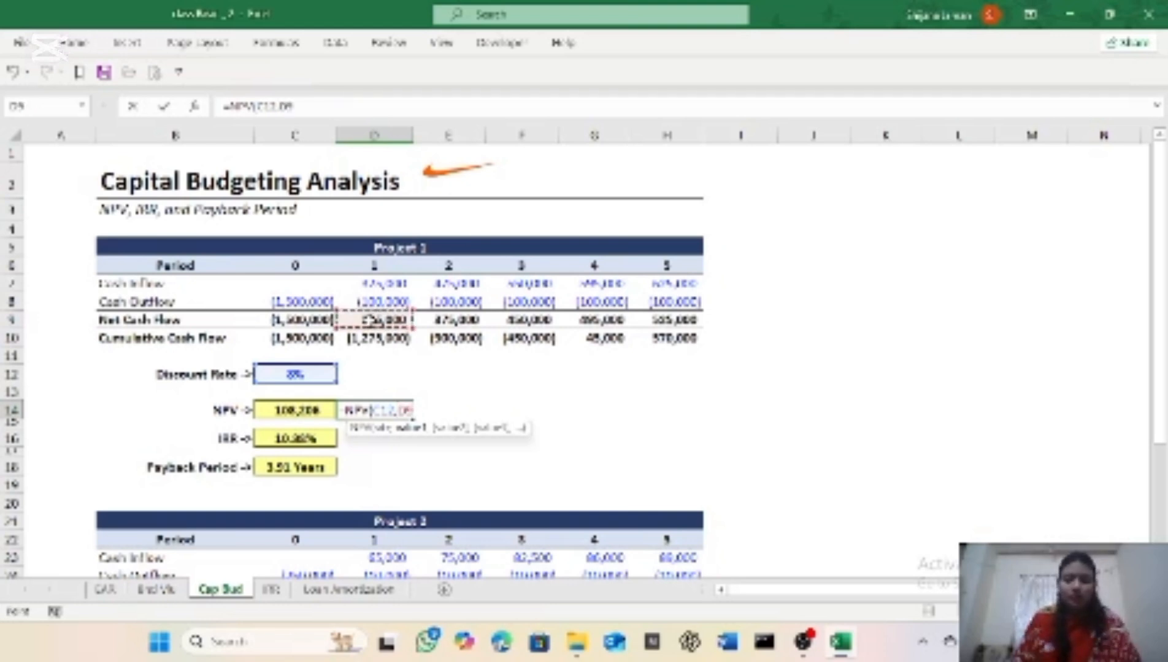
key("ctrl+shift+Right")
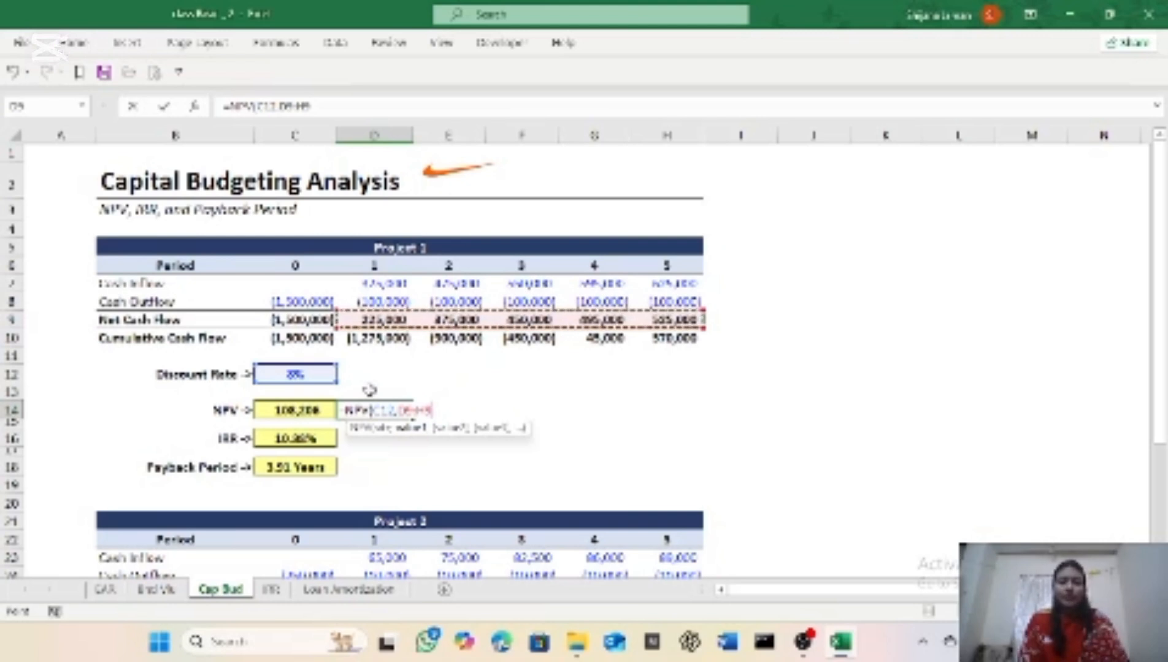
type(")")
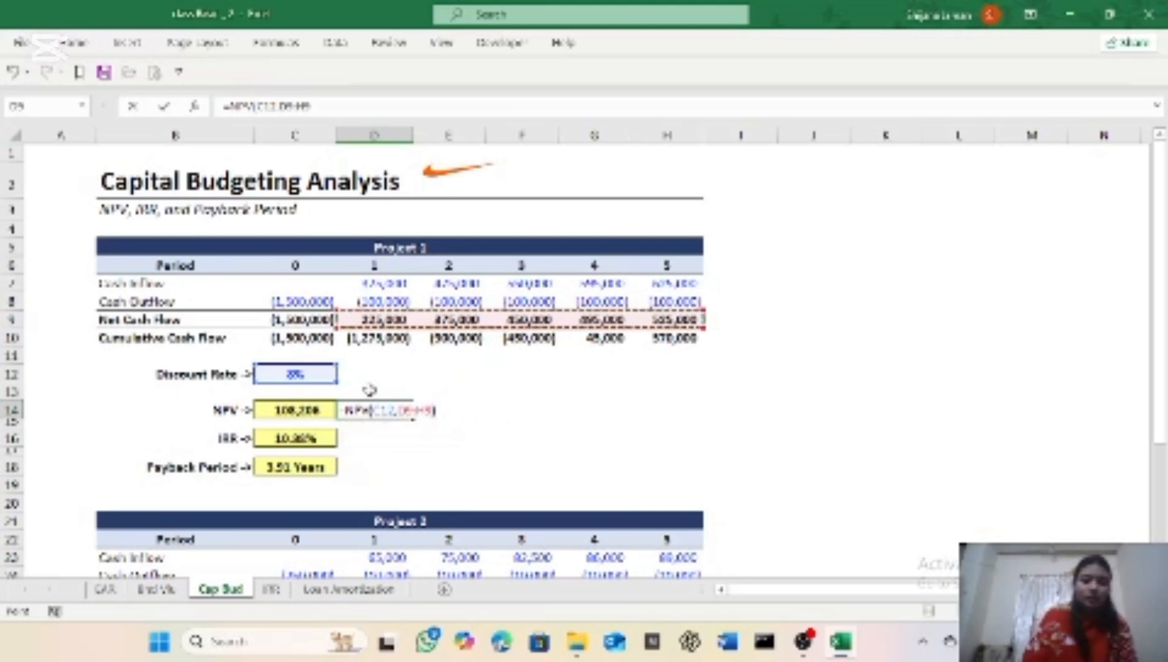
type("+")
left_click(297, 319)
key("Return")
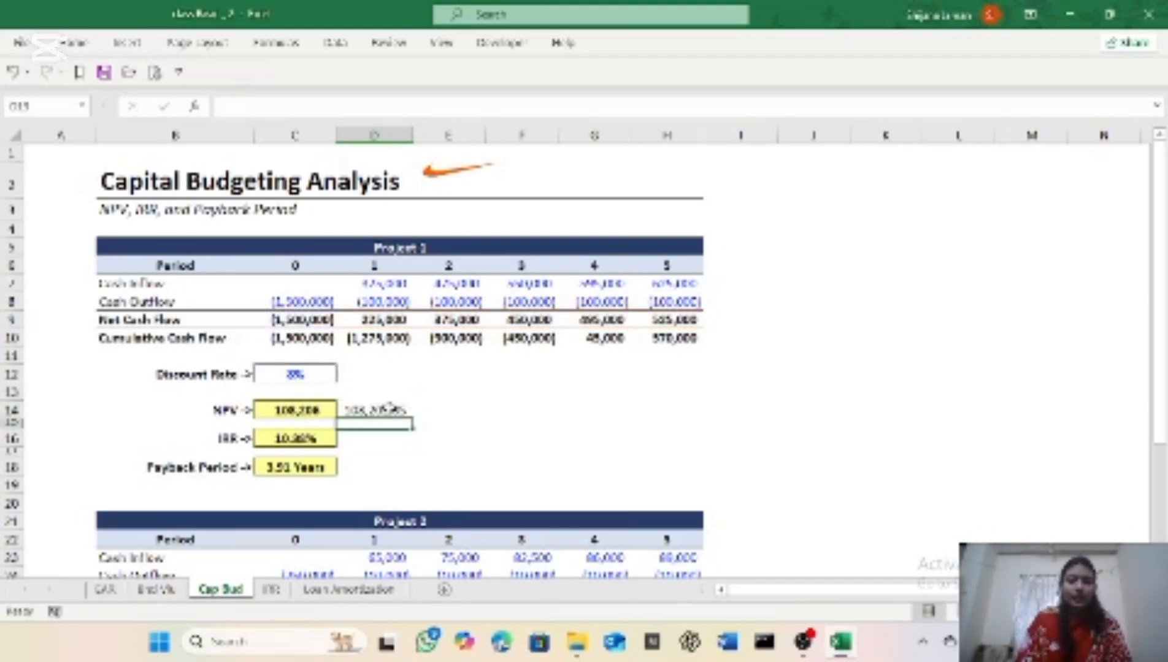
Step: Format the NPV result in cell D14 as Currency
left_click(390, 410)
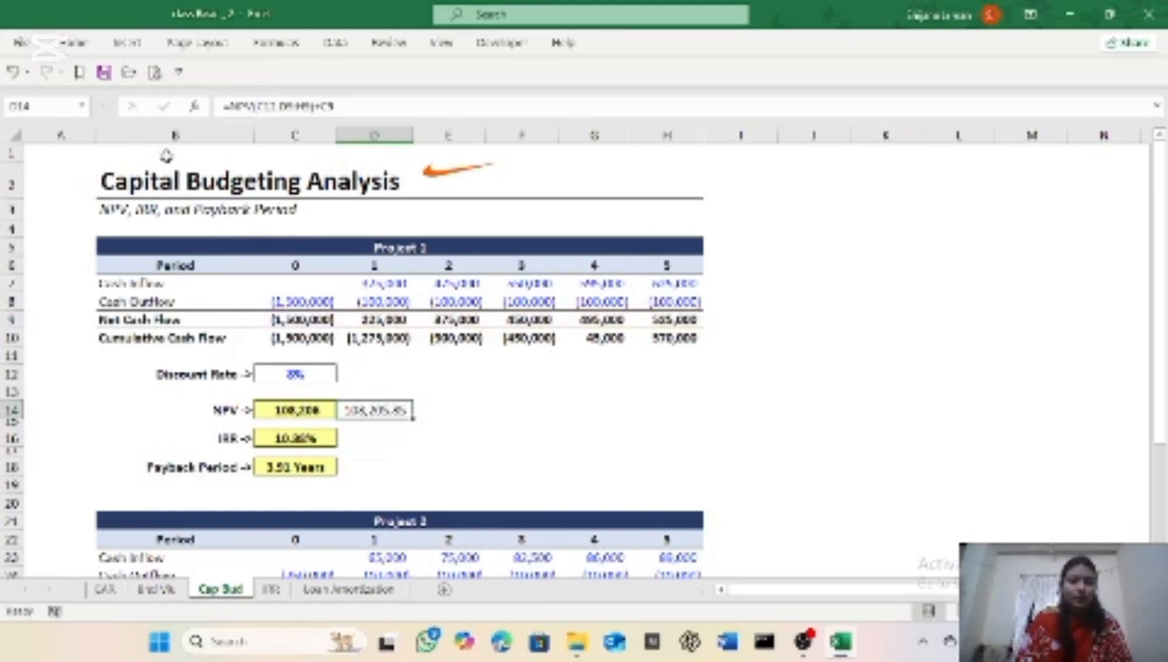
left_click(85, 46)
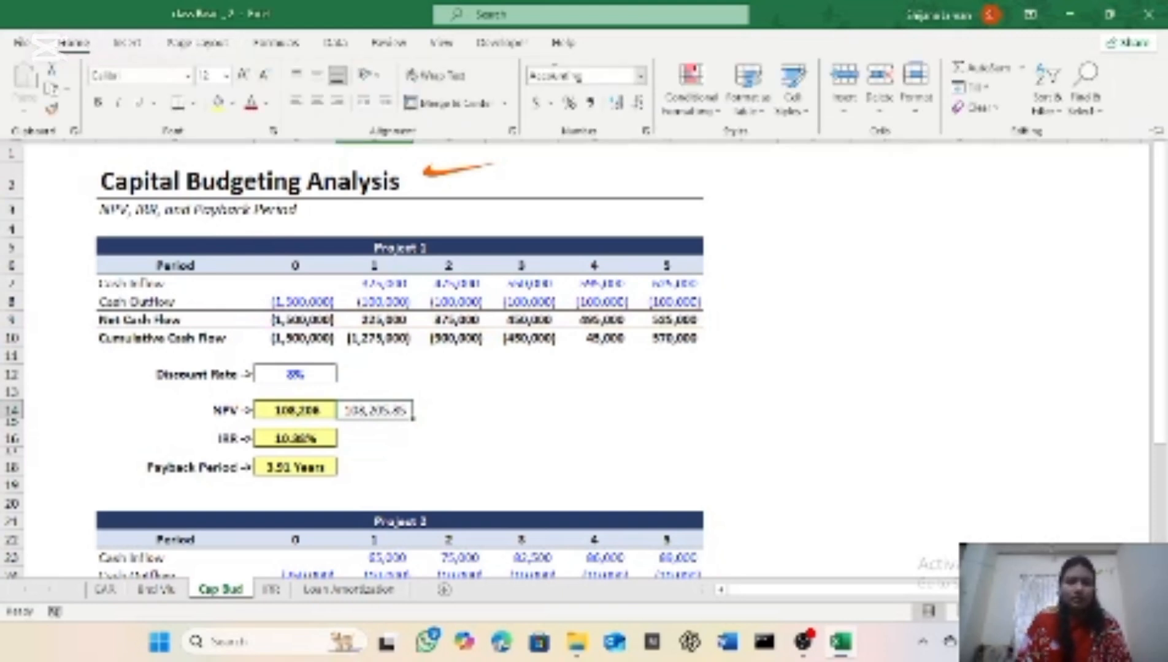
left_click(641, 75)
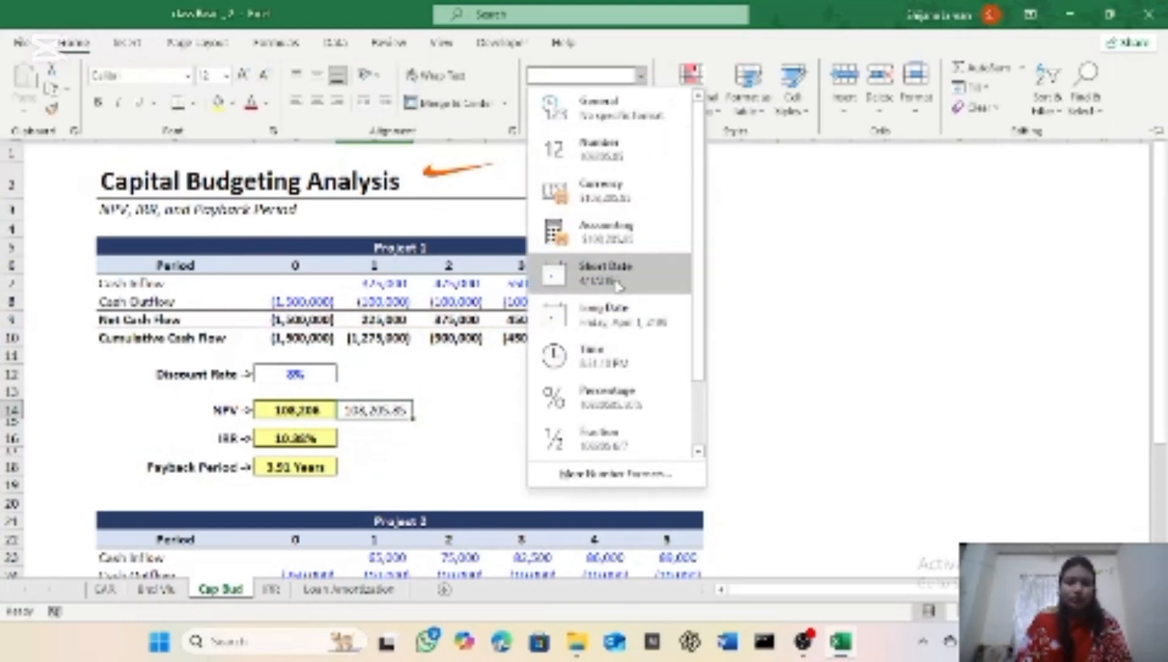
left_click(628, 192)
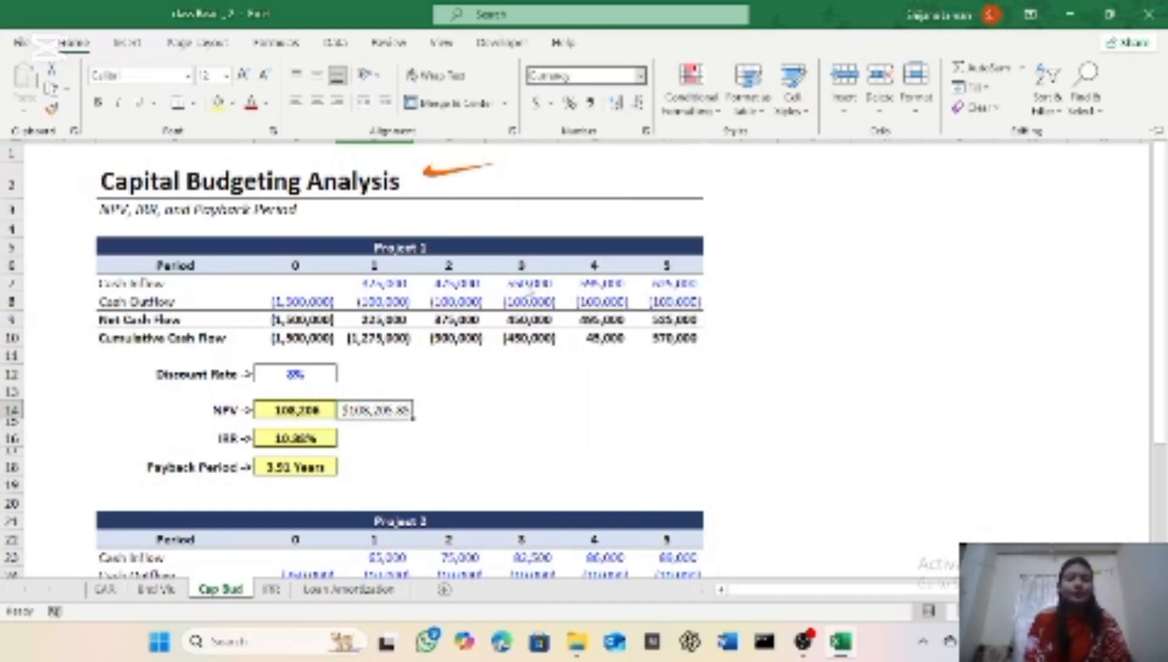
key("ctrl+F1")
Step: Enter an IRR formula in cell D16 over Project 1's net cash flows C9:H9
left_click(364, 433)
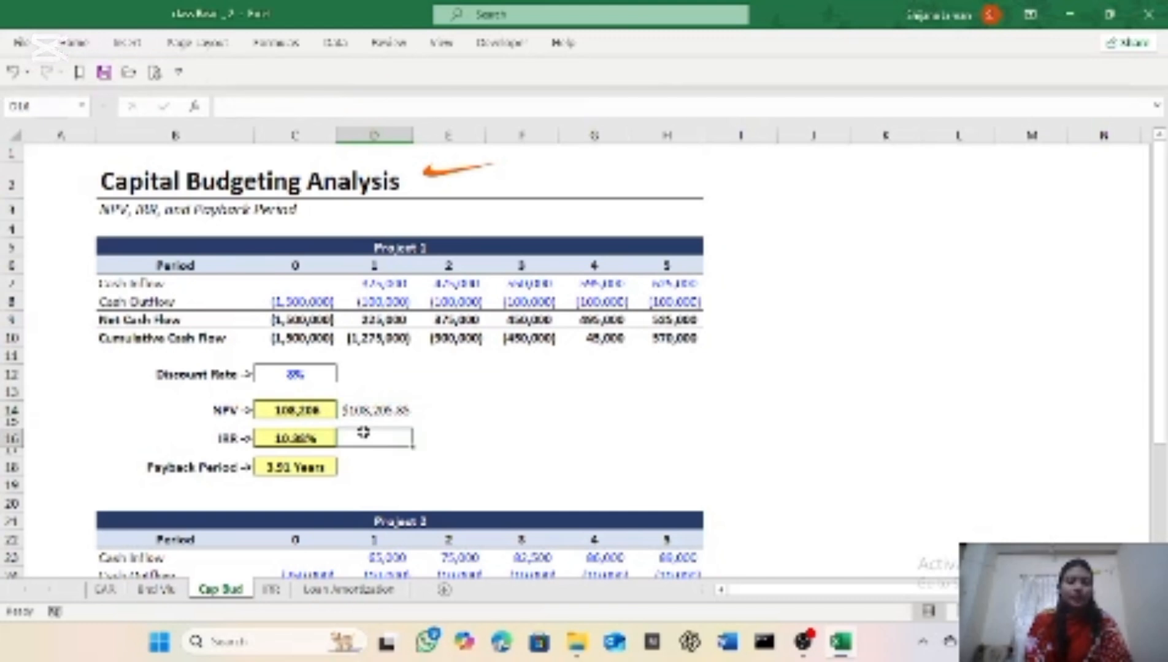
type("=")
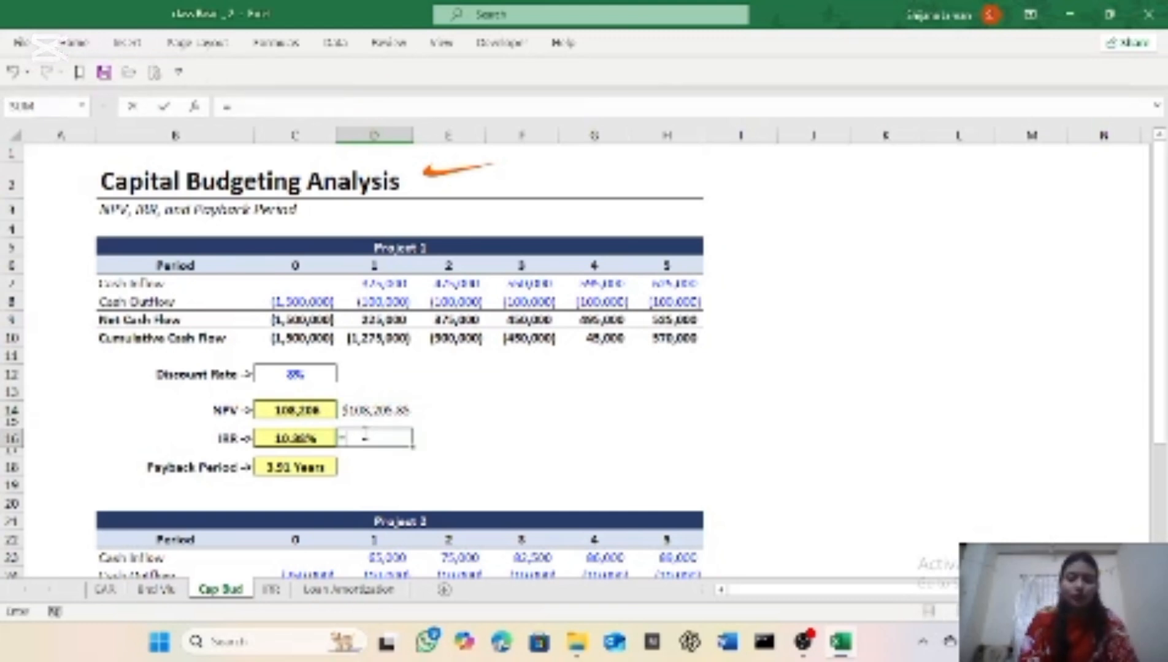
type("irr")
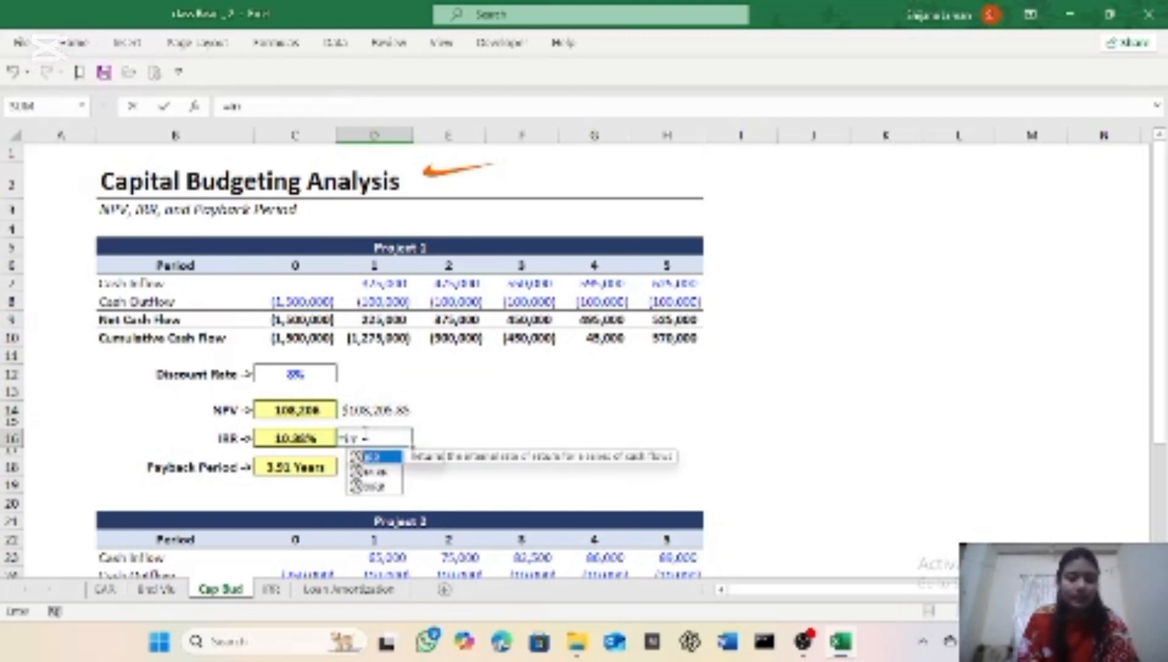
key("Tab")
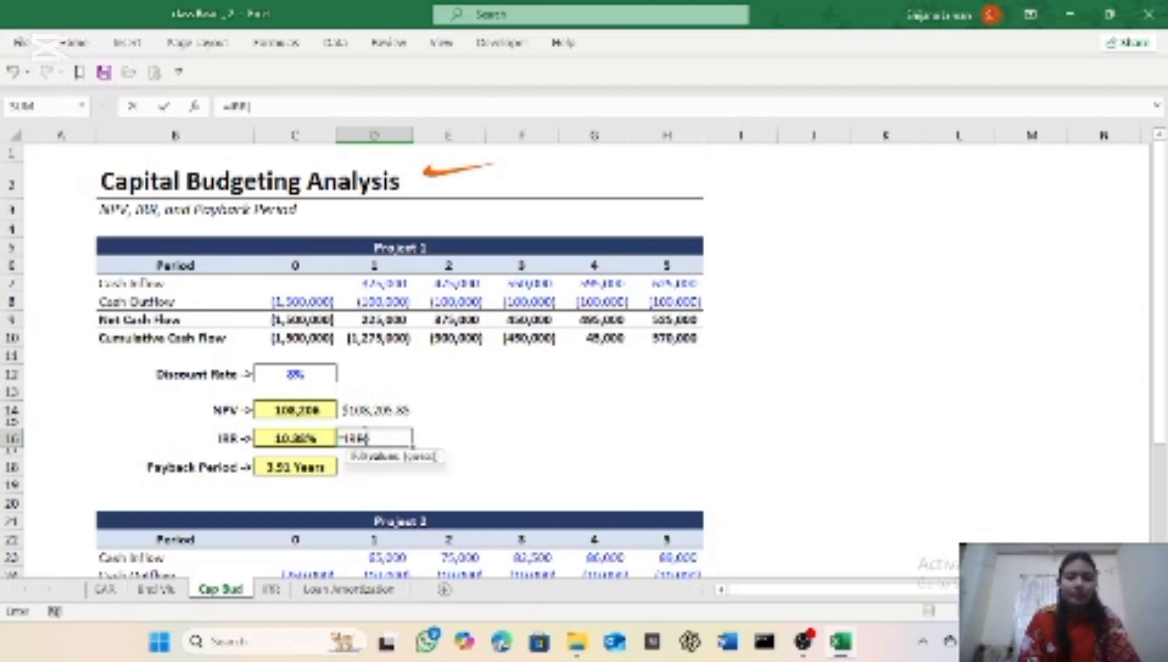
left_click(293, 320)
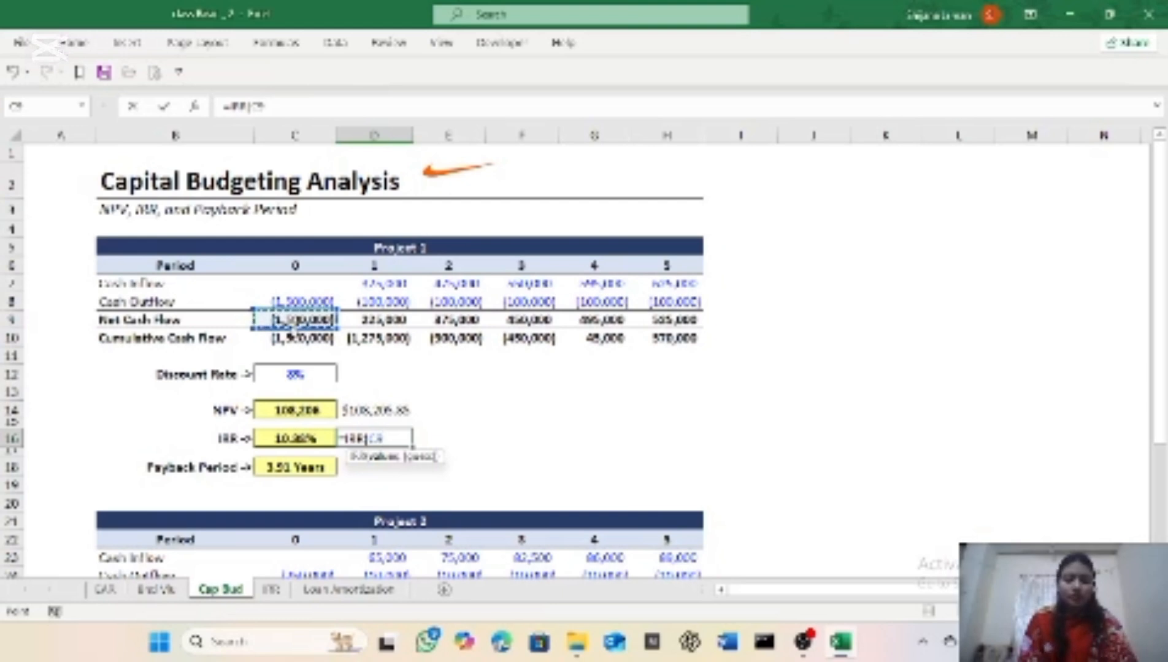
left_click_drag(293, 320, 703, 321)
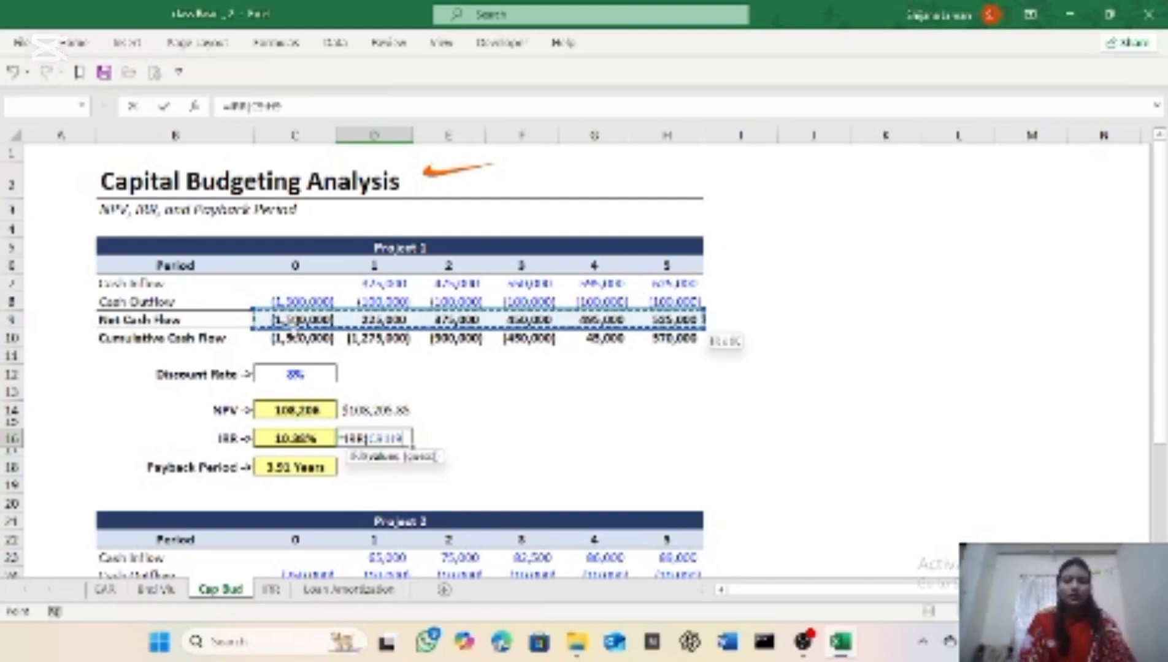
type(")")
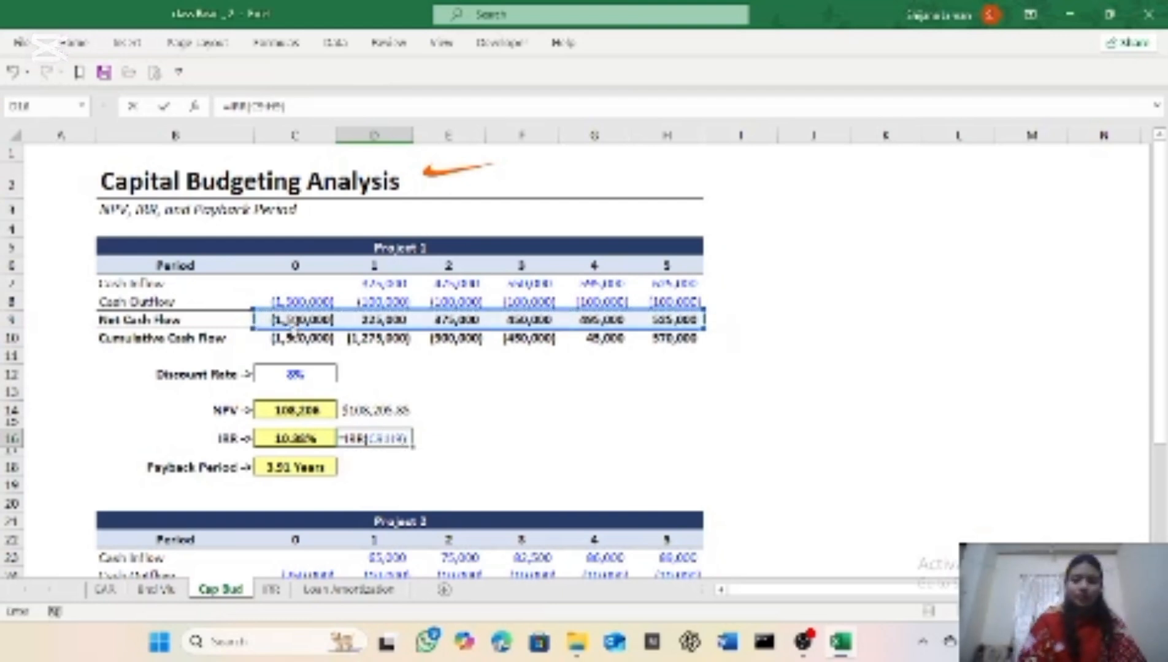
key("Return")
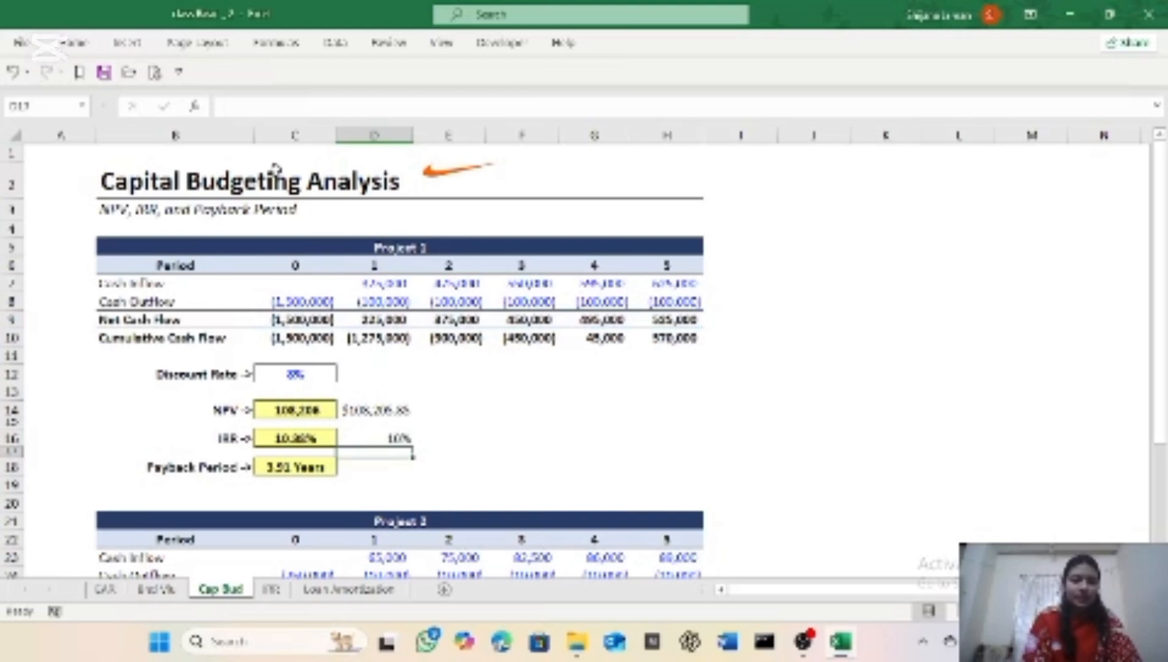
Step: Apply the Percentage number format to cell D17, directly below the IRR result
left_click(89, 48)
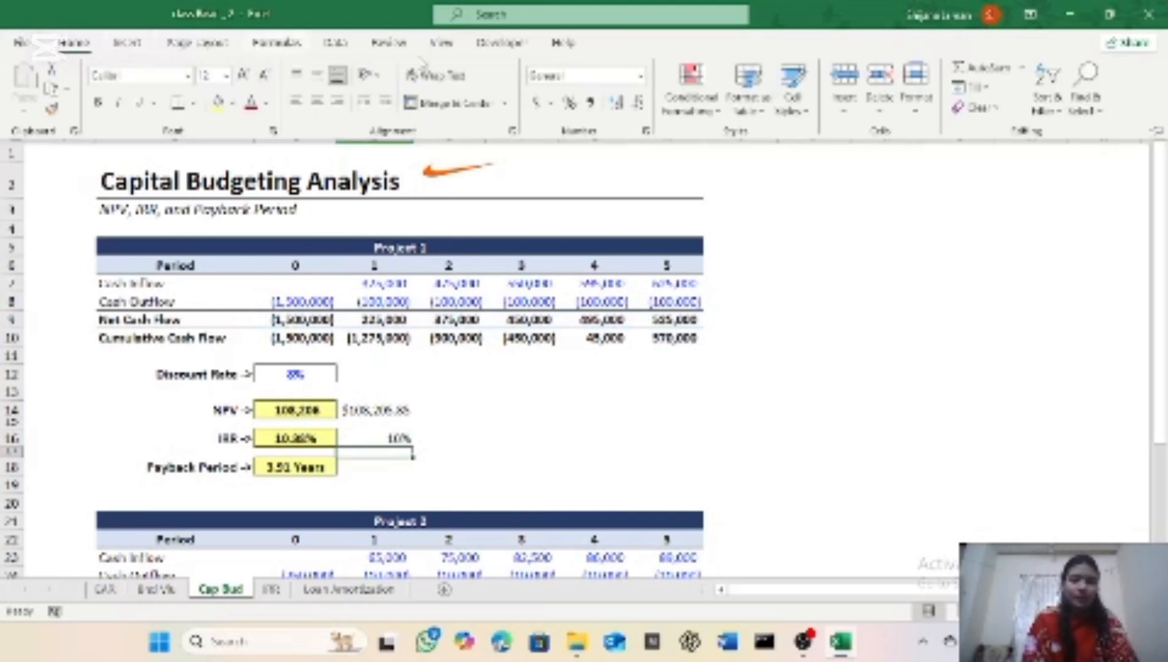
left_click(642, 76)
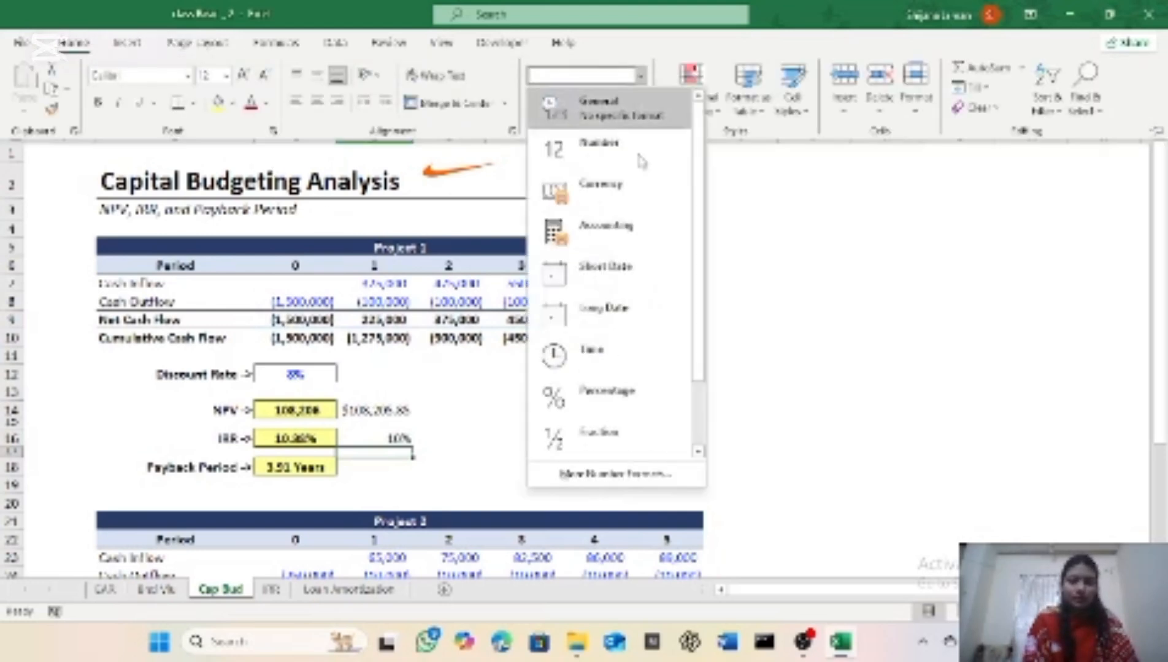
left_click(627, 410)
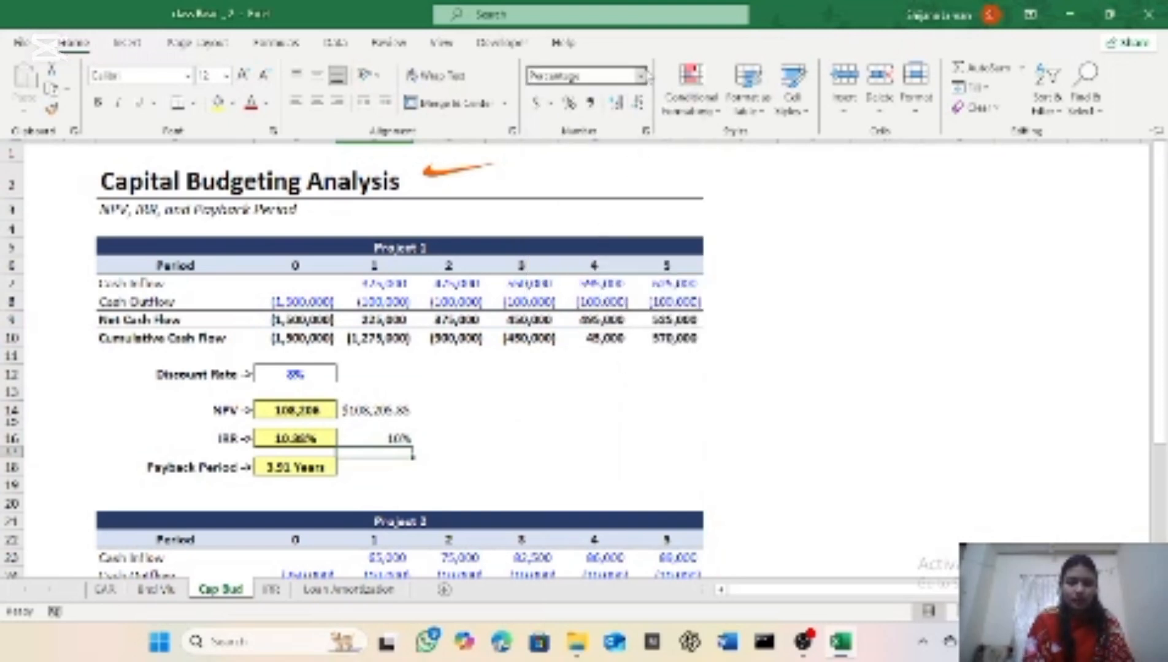
left_click(642, 77)
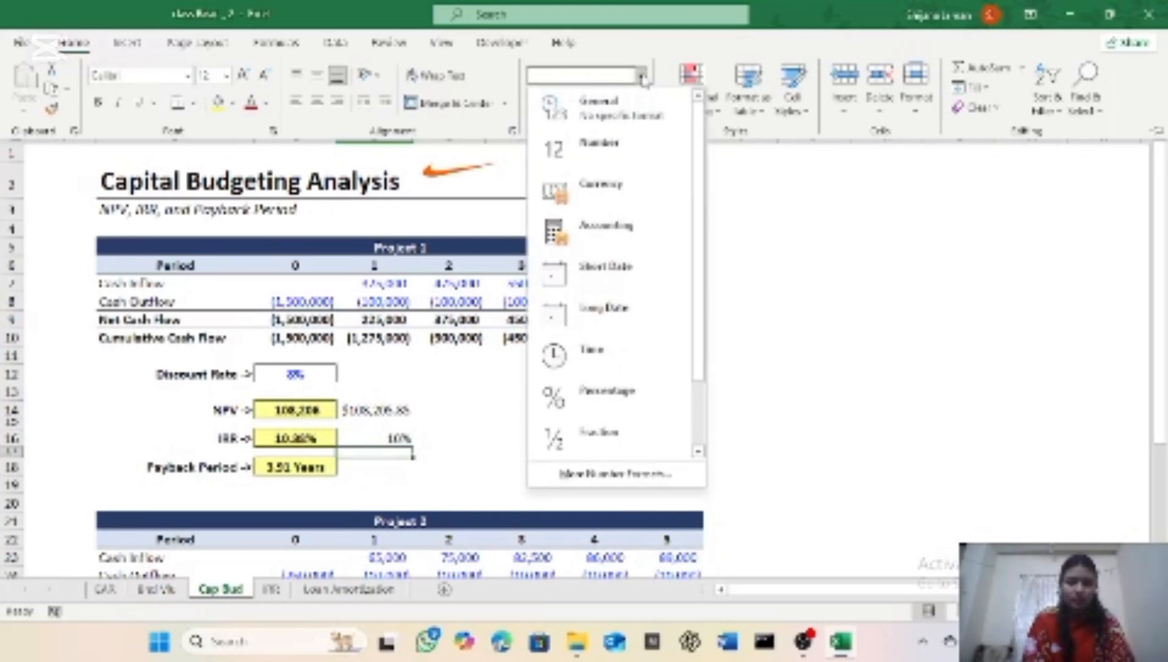
left_click(791, 207)
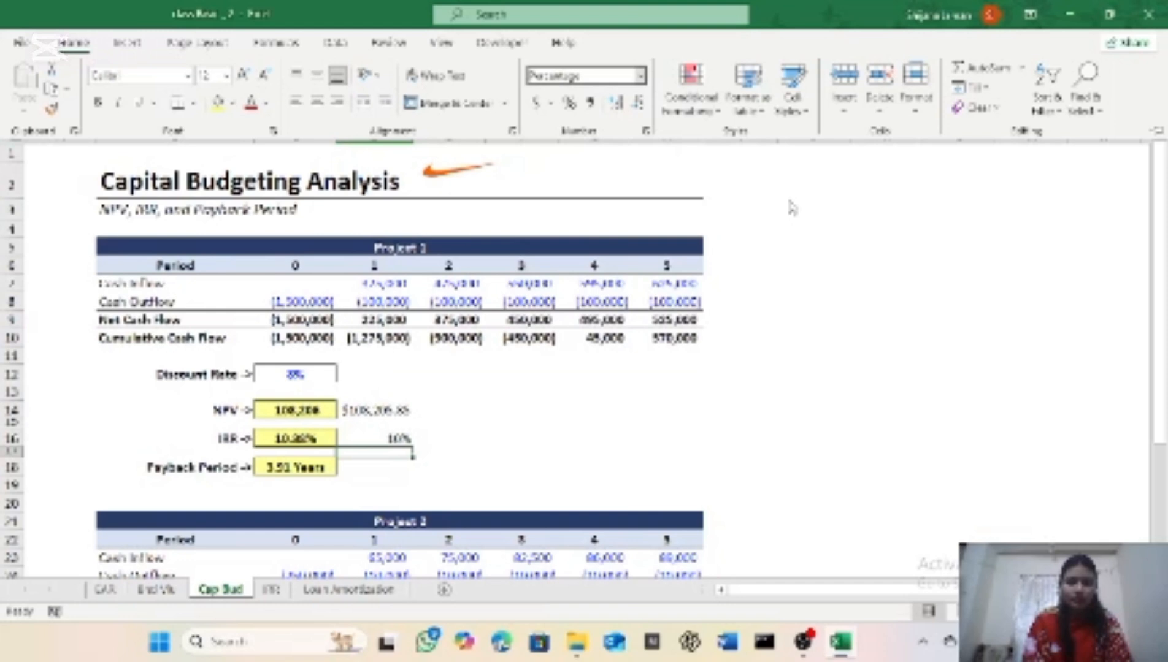
Step: Reapply the Percentage number format to cell D17 below the IRR result
left_click(759, 153)
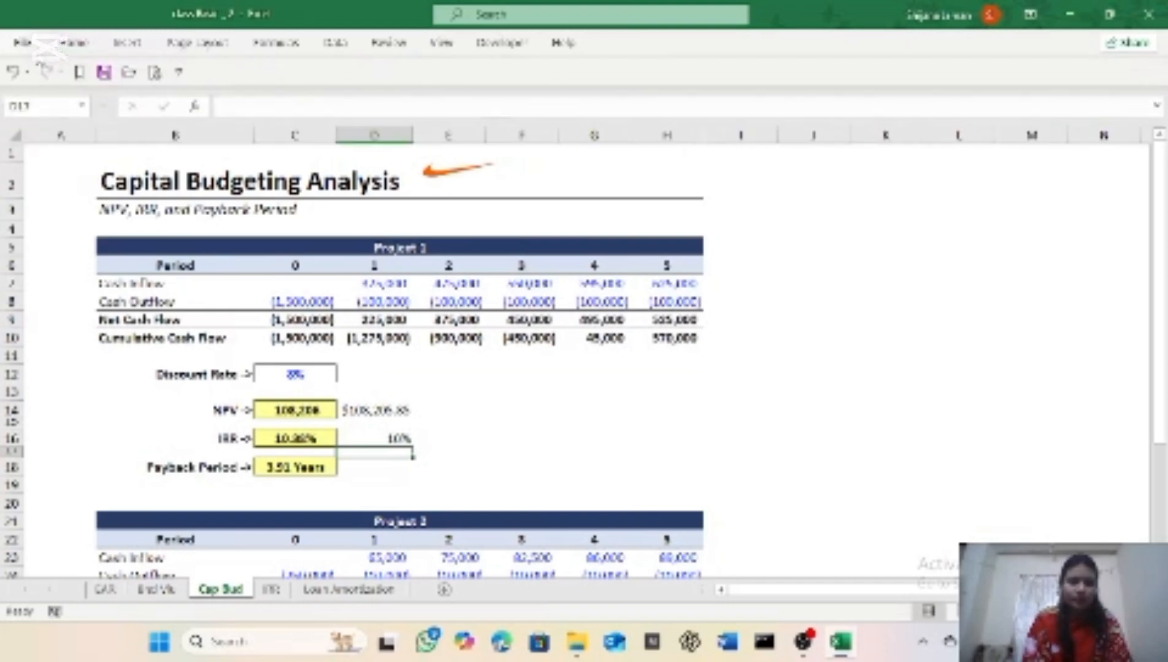
left_click(73, 43)
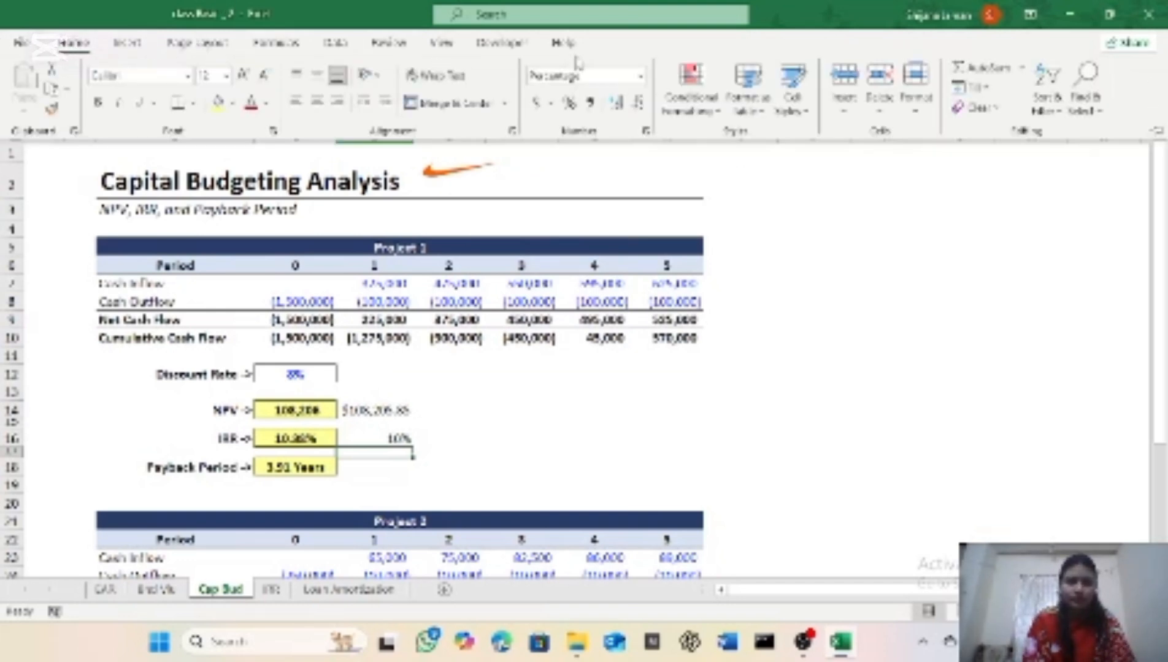
left_click(641, 76)
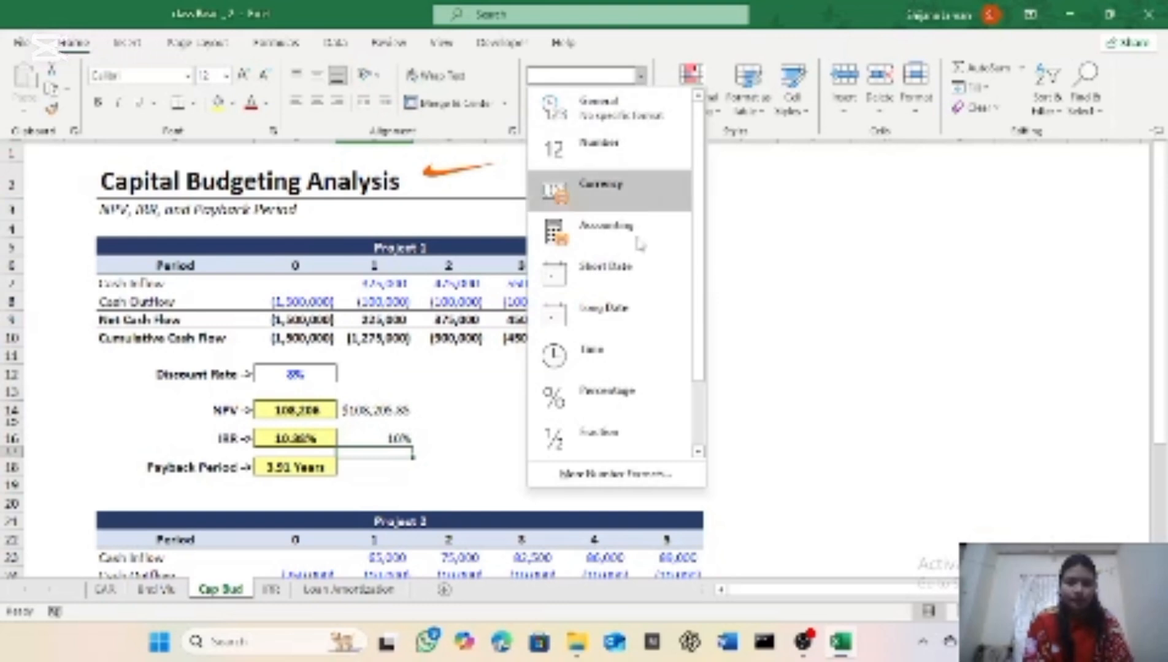
left_click(620, 393)
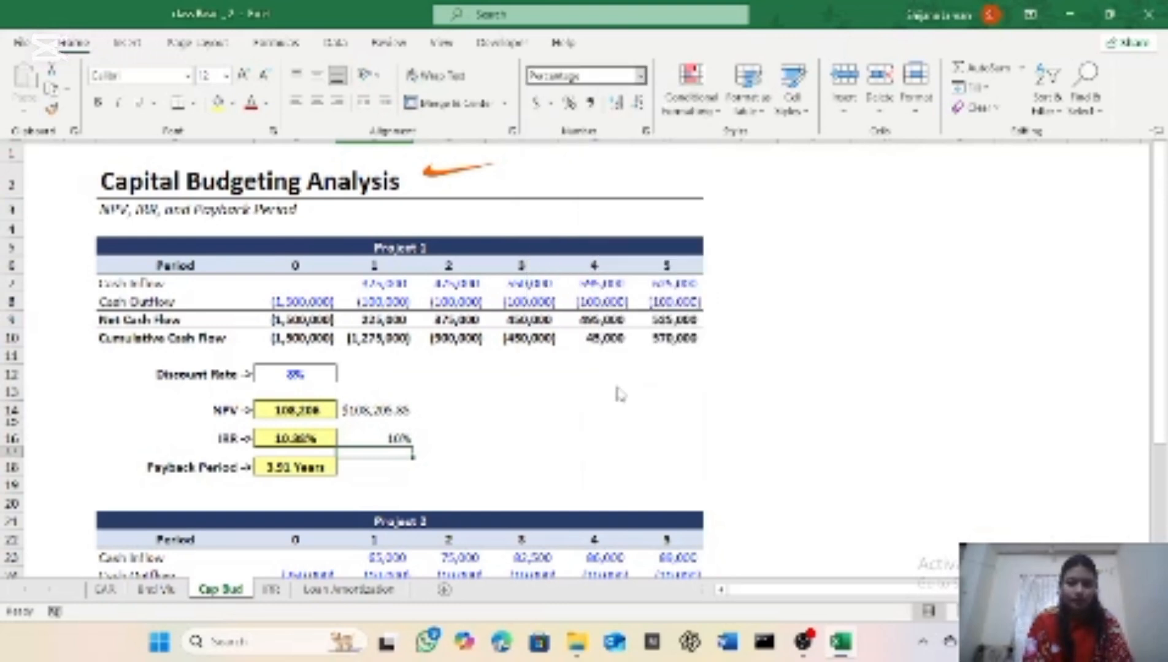
Step: Format Project 1's IRR result in cell D16 with the Percentage number format
left_click(374, 437)
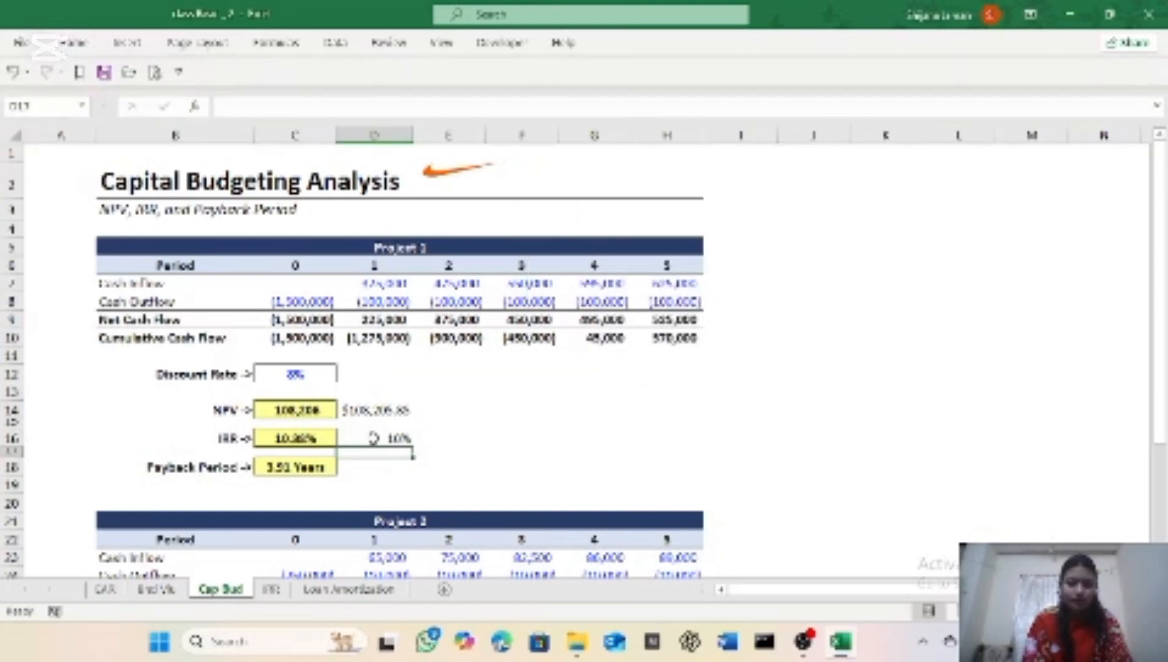
left_click(374, 436)
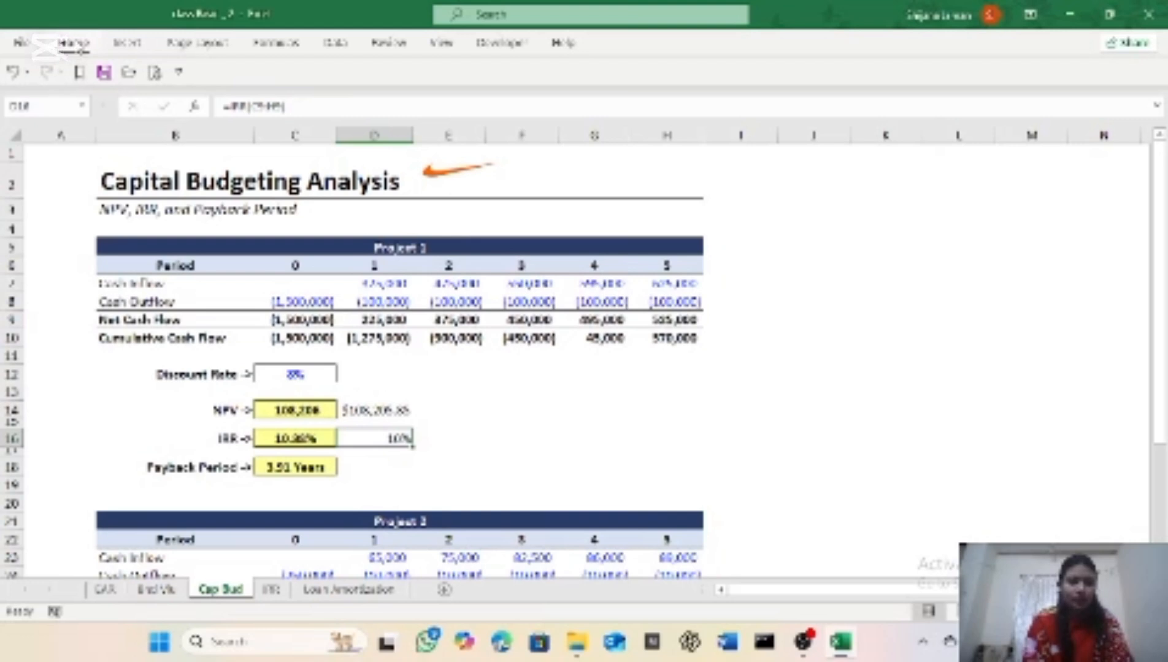
left_click(74, 42)
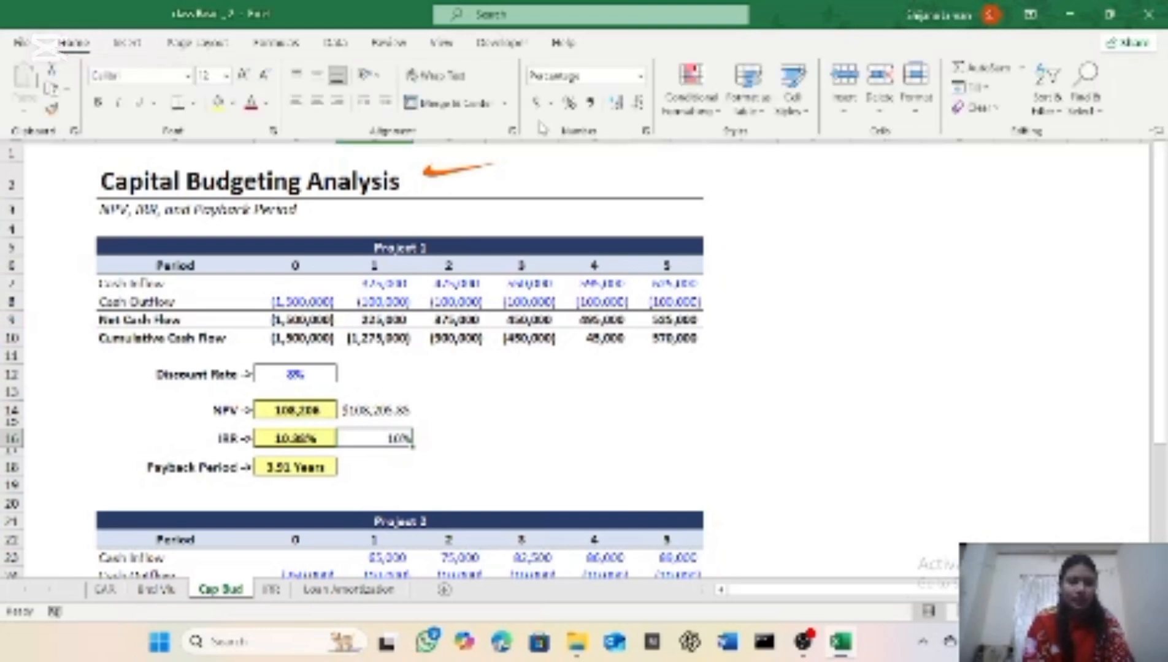
left_click(641, 76)
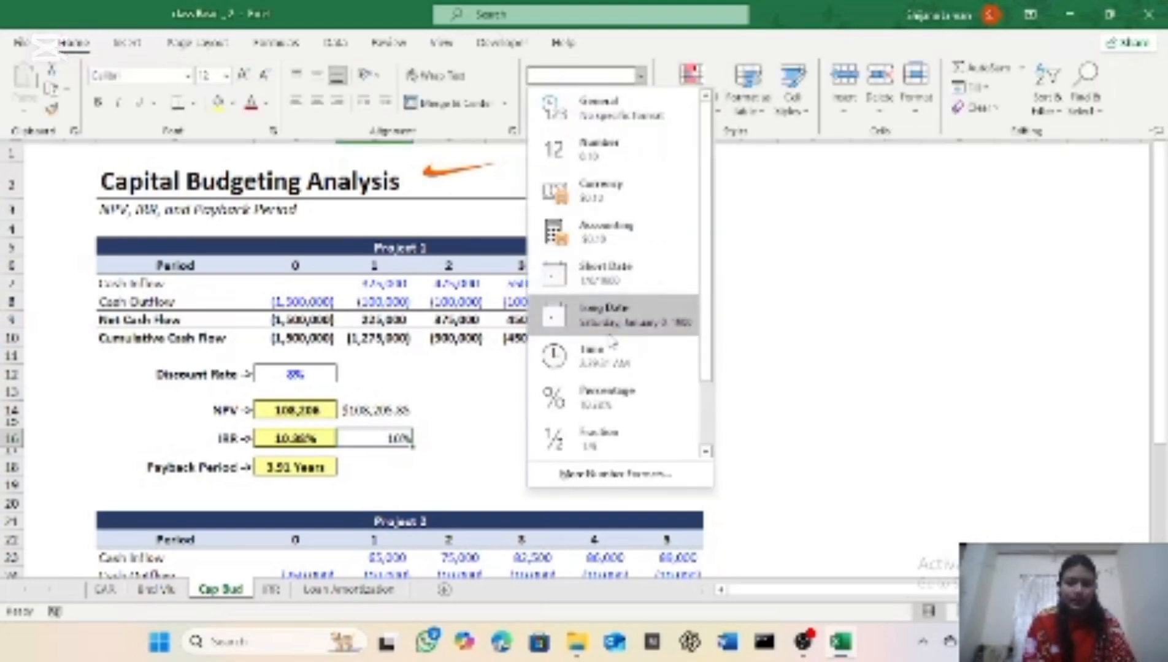
left_click(587, 414)
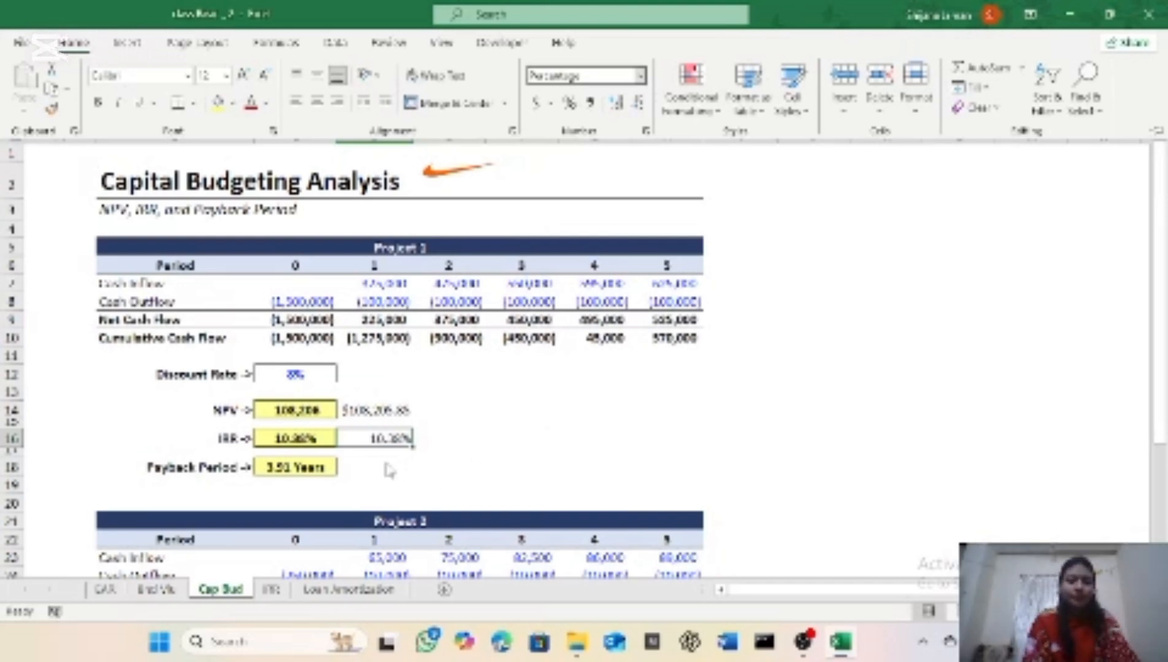
Step: Enter the payback period formula =3+ABS(F10/G9) in cell D18 for Project 1
left_click(389, 471)
left_click(375, 471)
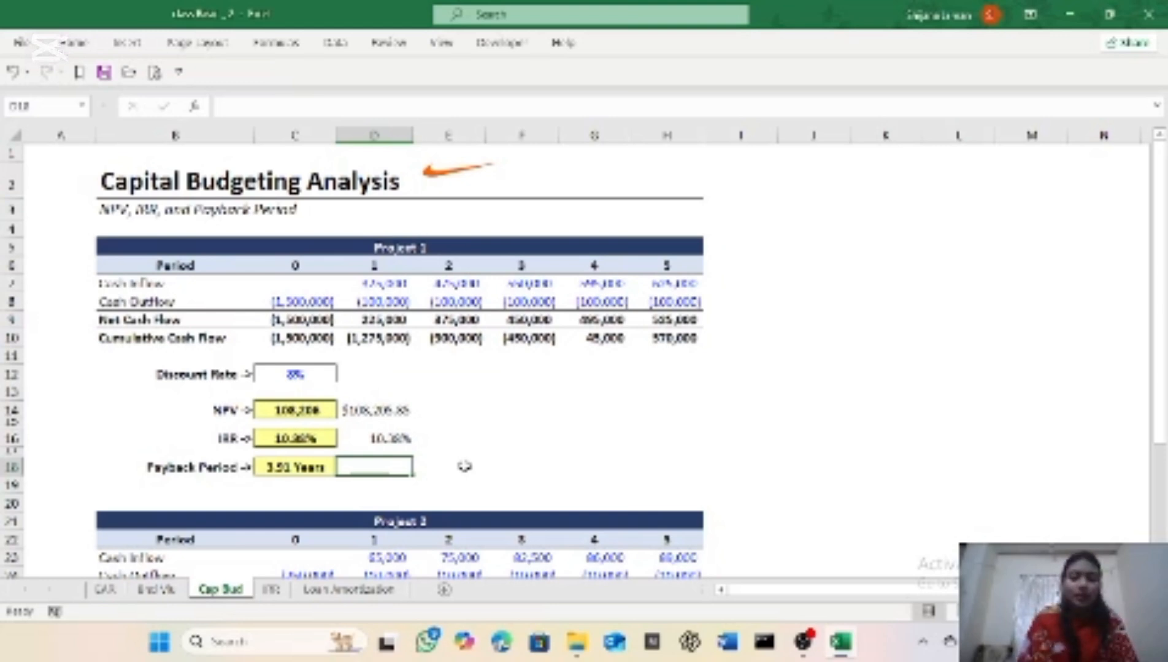
type("=")
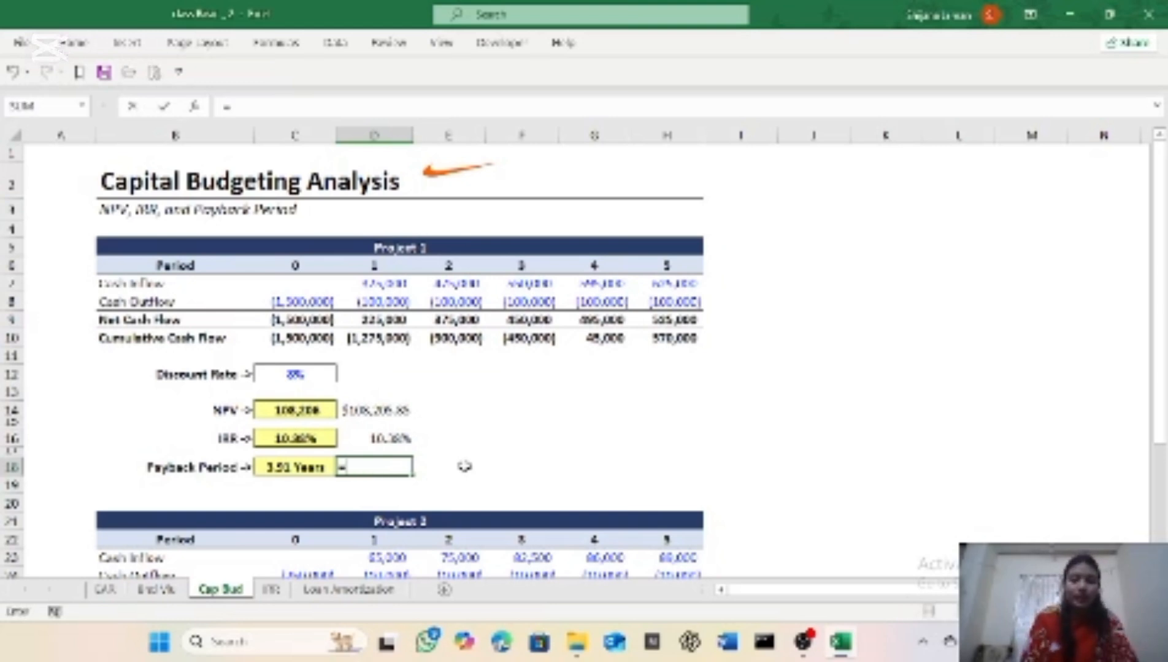
type("S")
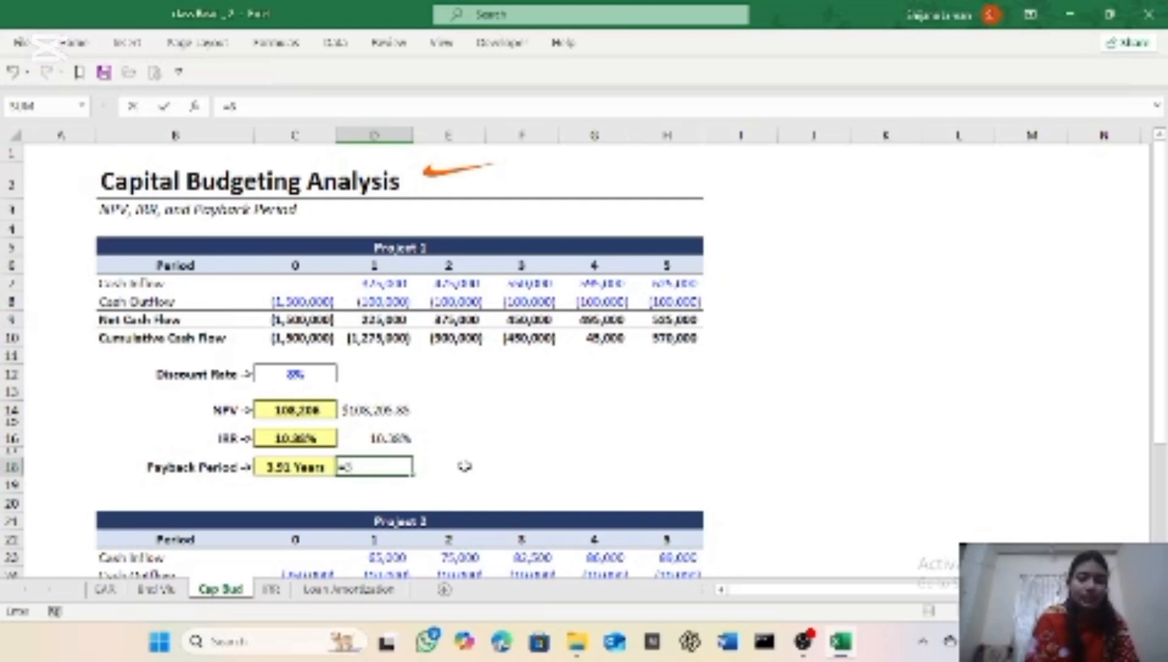
type("UM(")
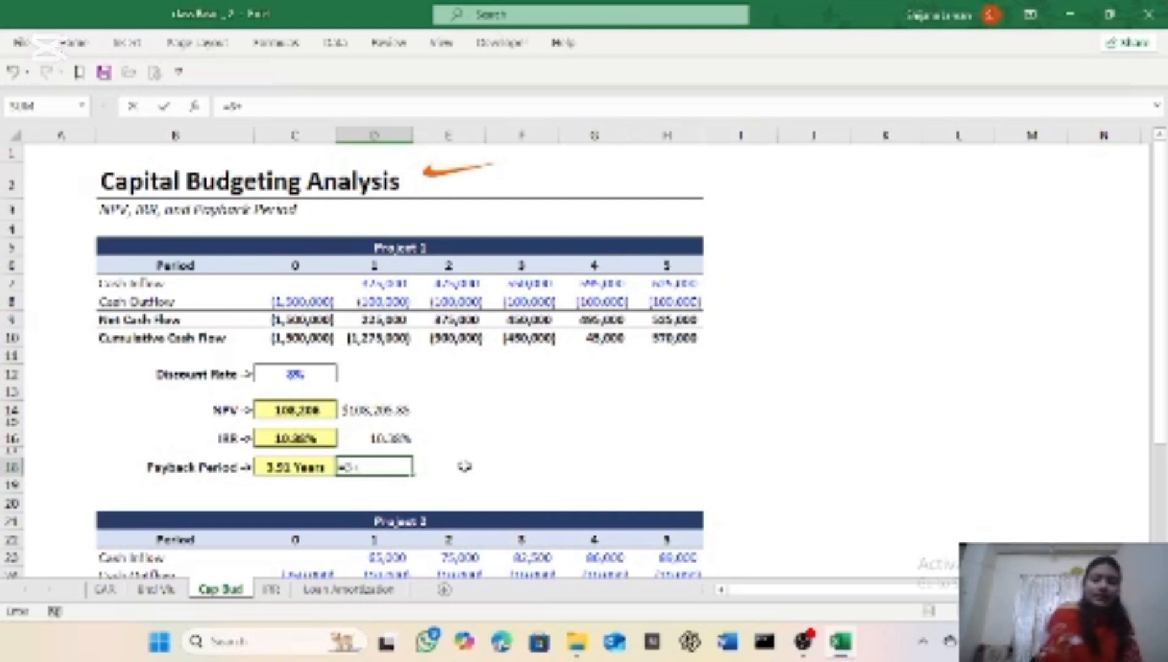
type("abs")
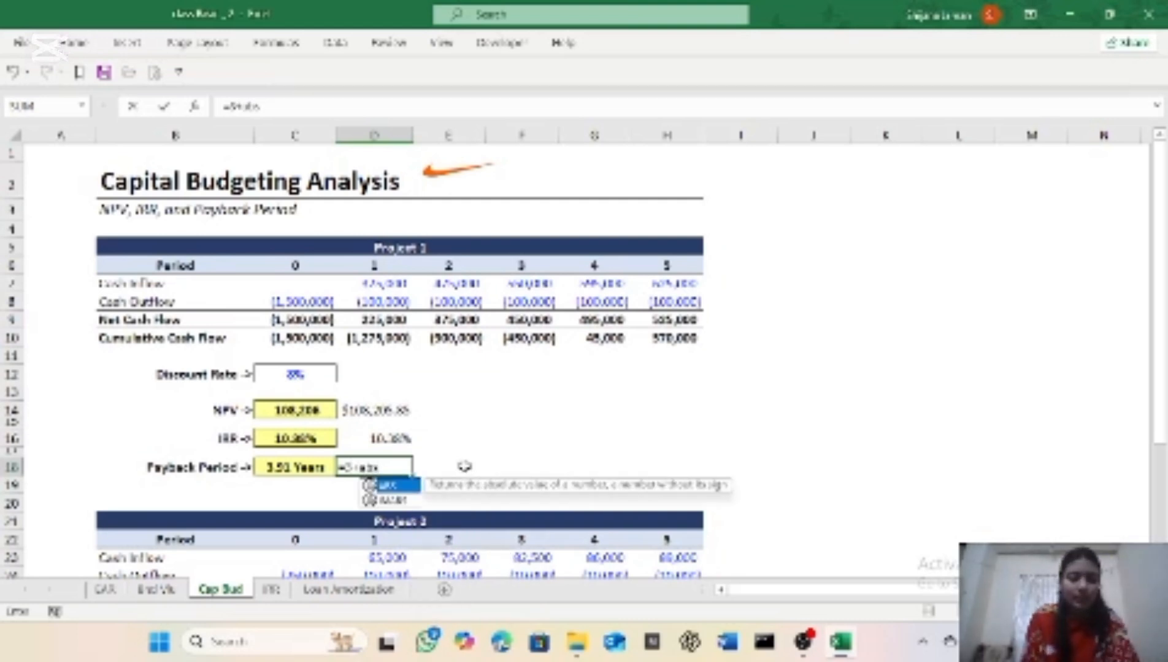
key("Tab")
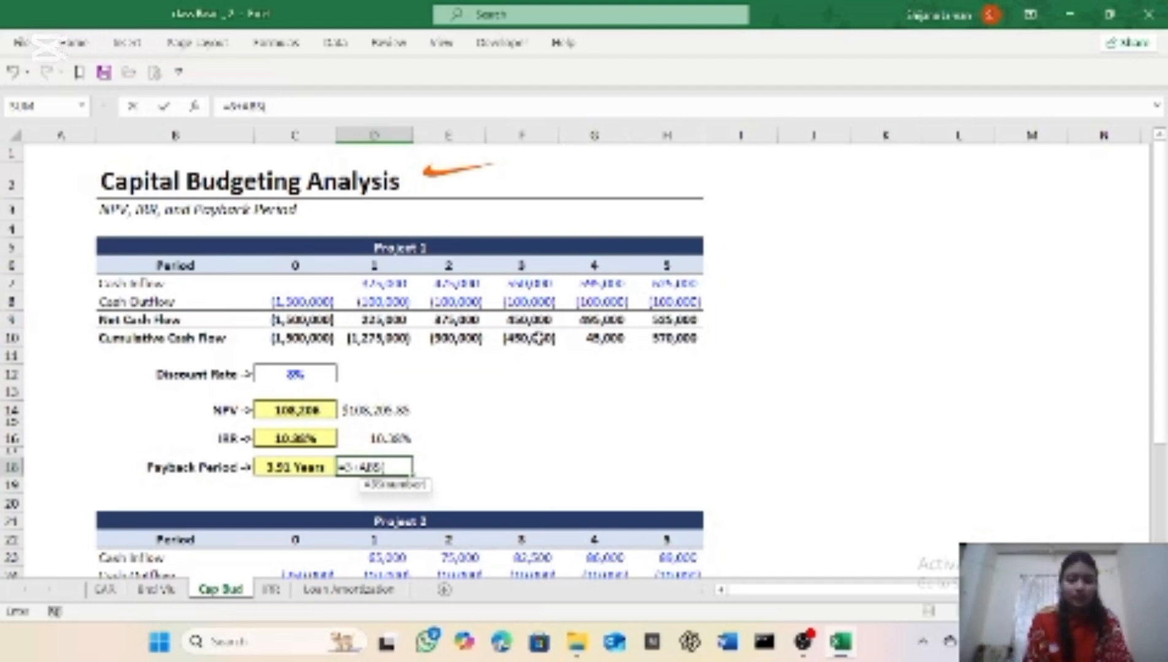
left_click(527, 340)
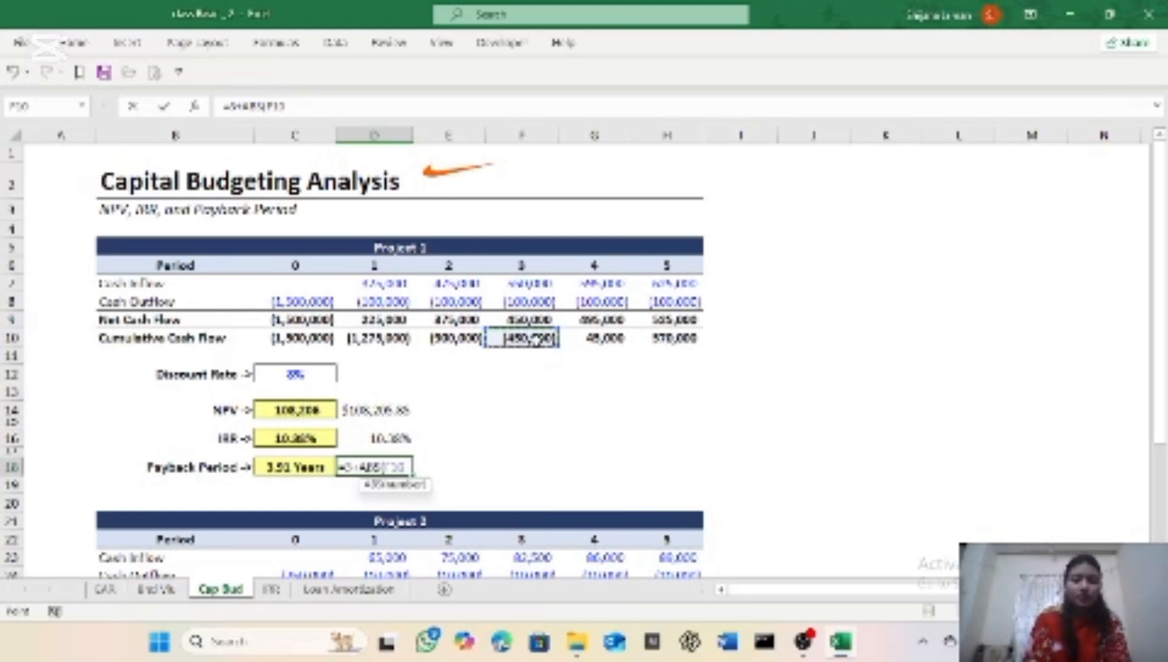
type(")")
key("BackSpace")
type("/")
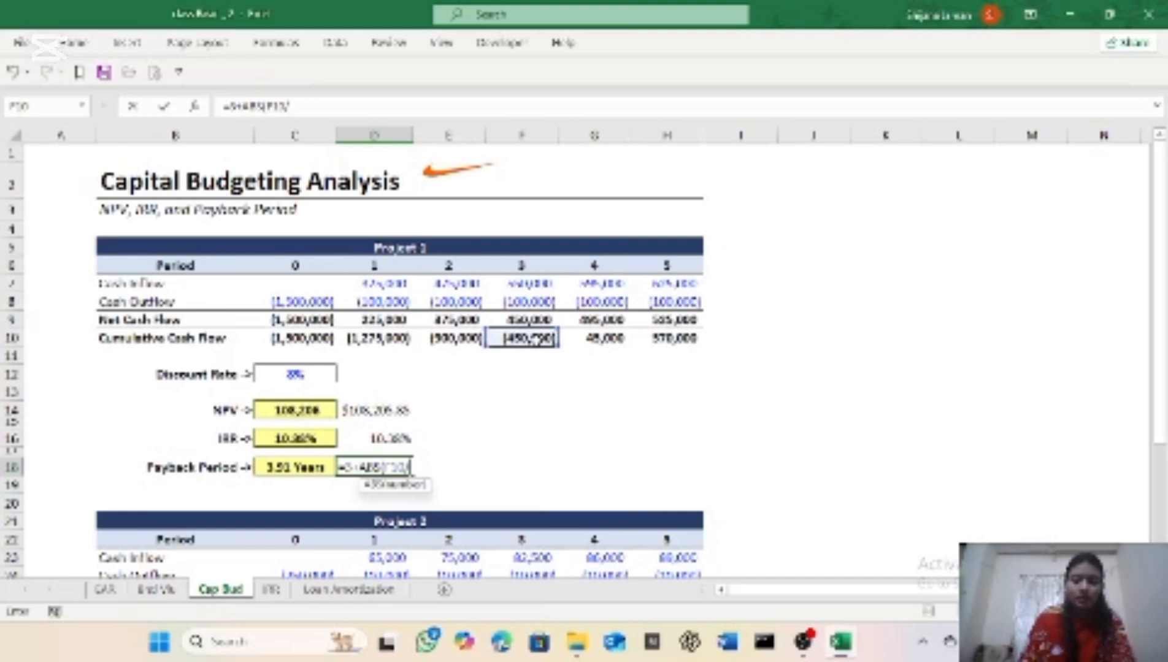
left_click(601, 320)
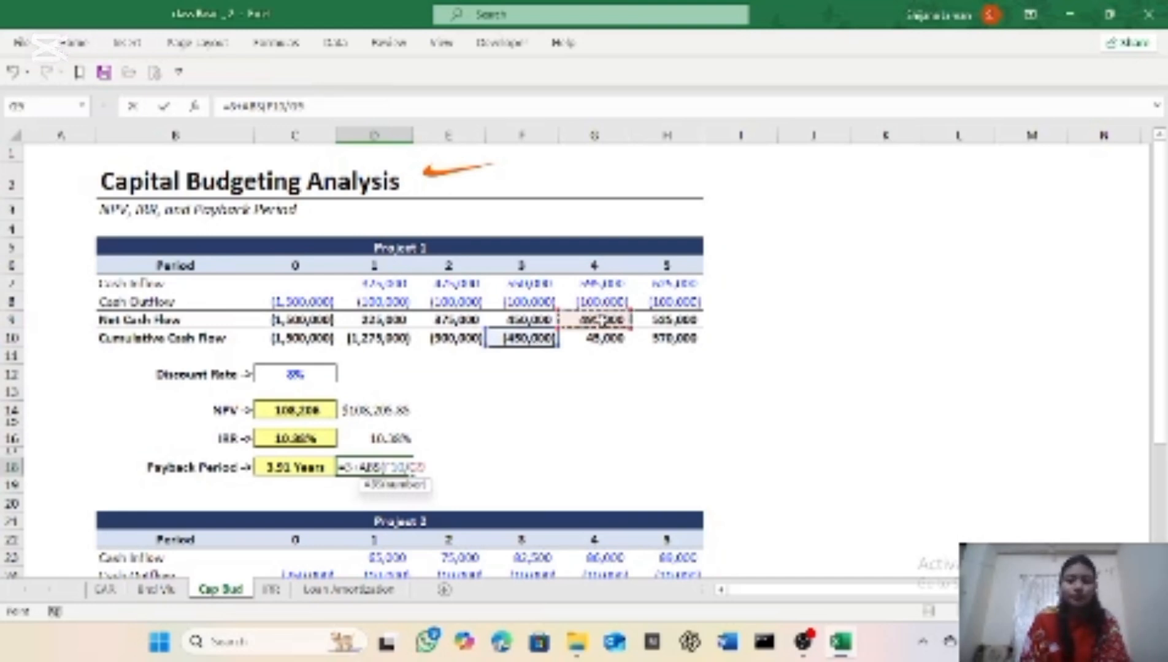
type(")")
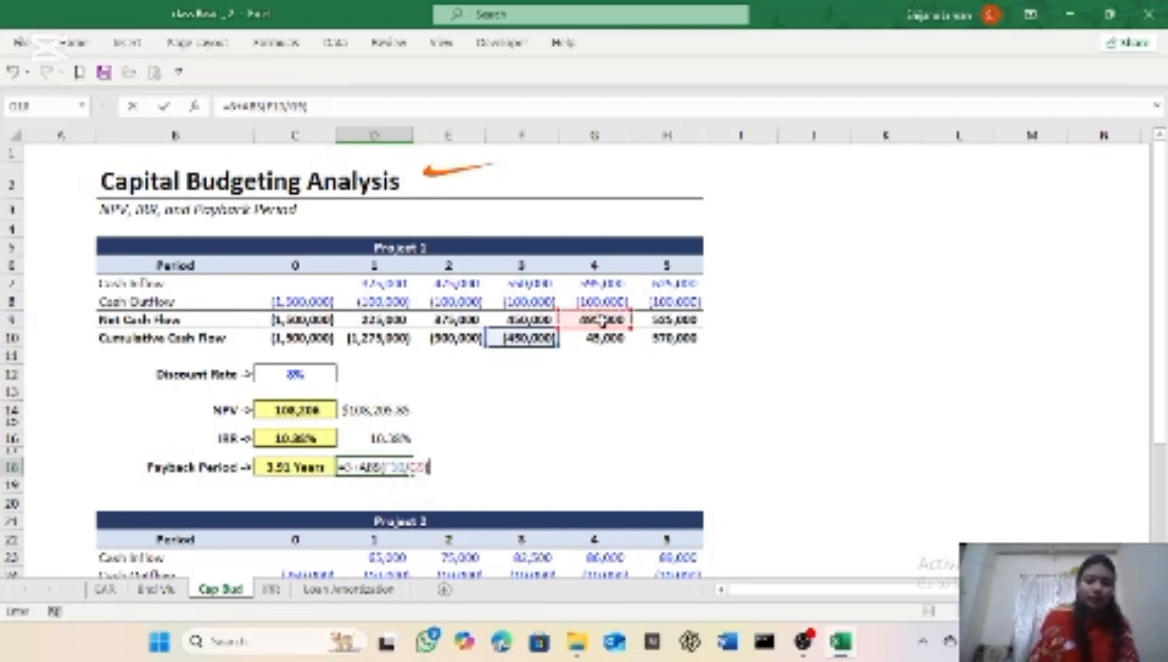
key("Return")
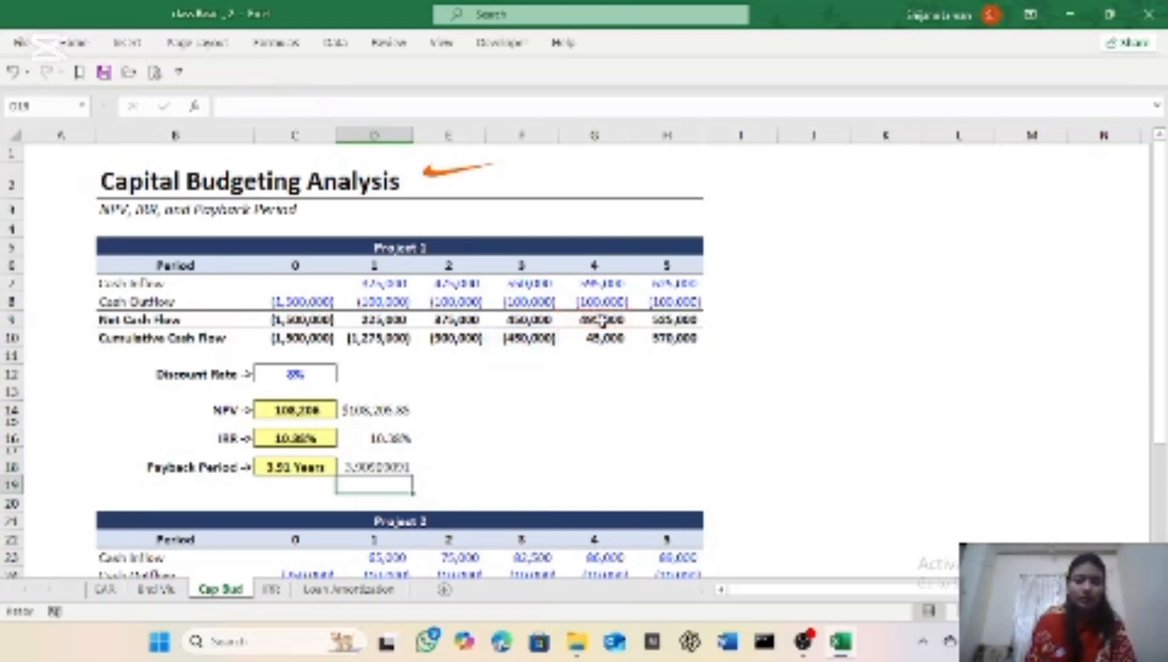
Step: Apply the Number format to the payback period result in cell D18
left_click(372, 466)
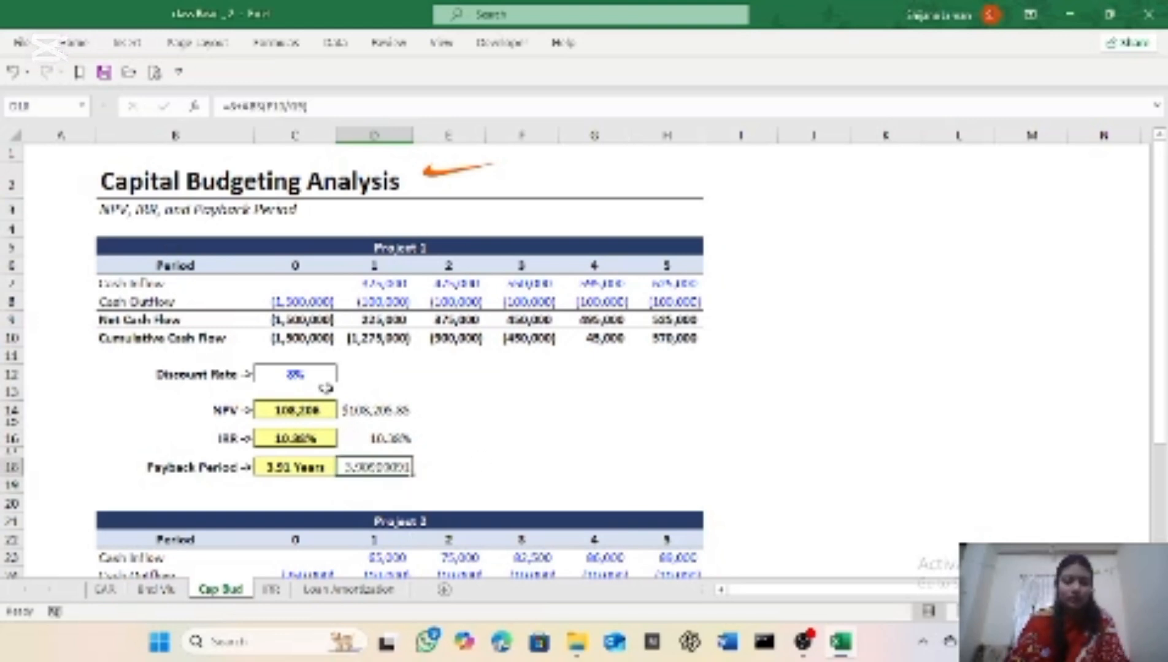
left_click(69, 42)
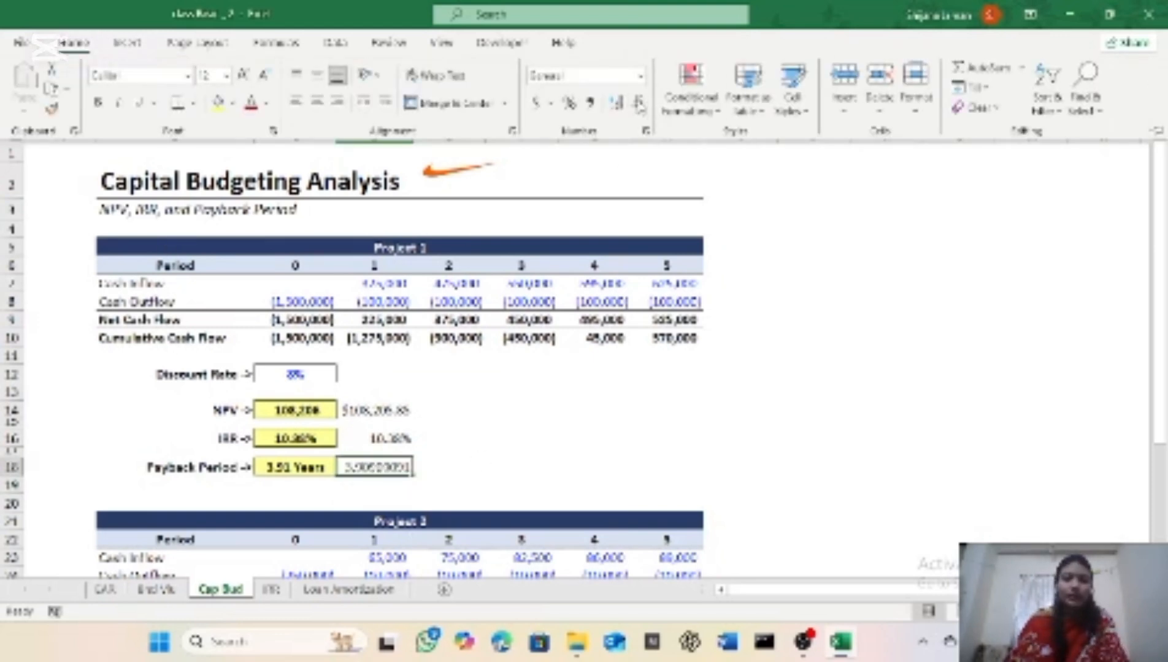
left_click(640, 76)
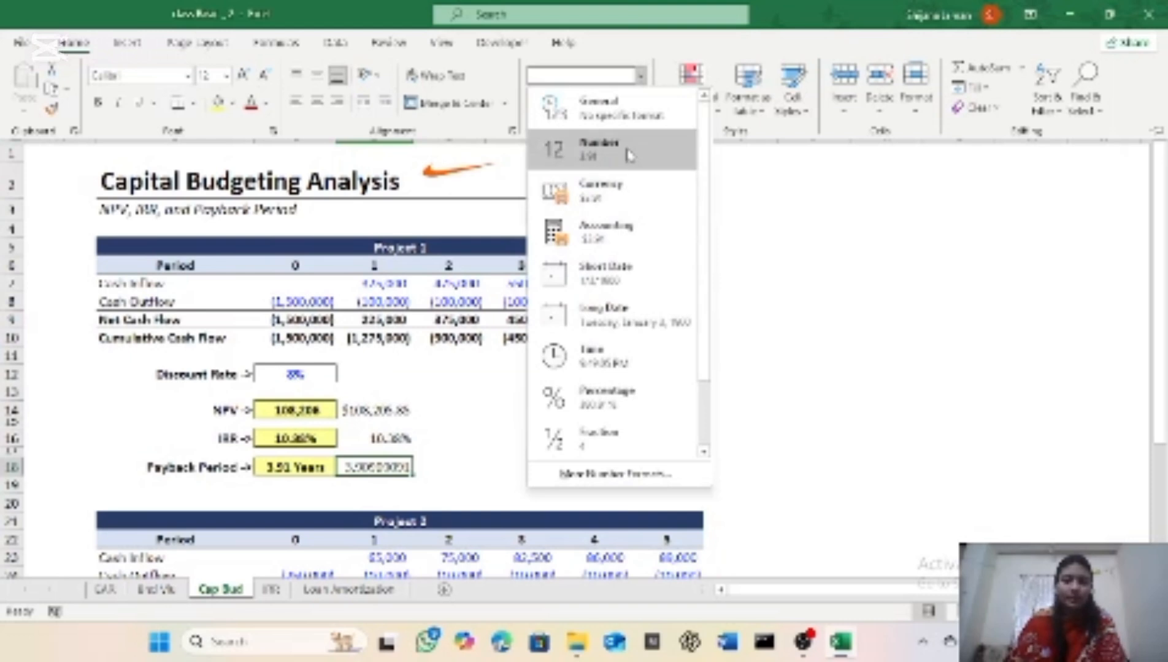
left_click(630, 155)
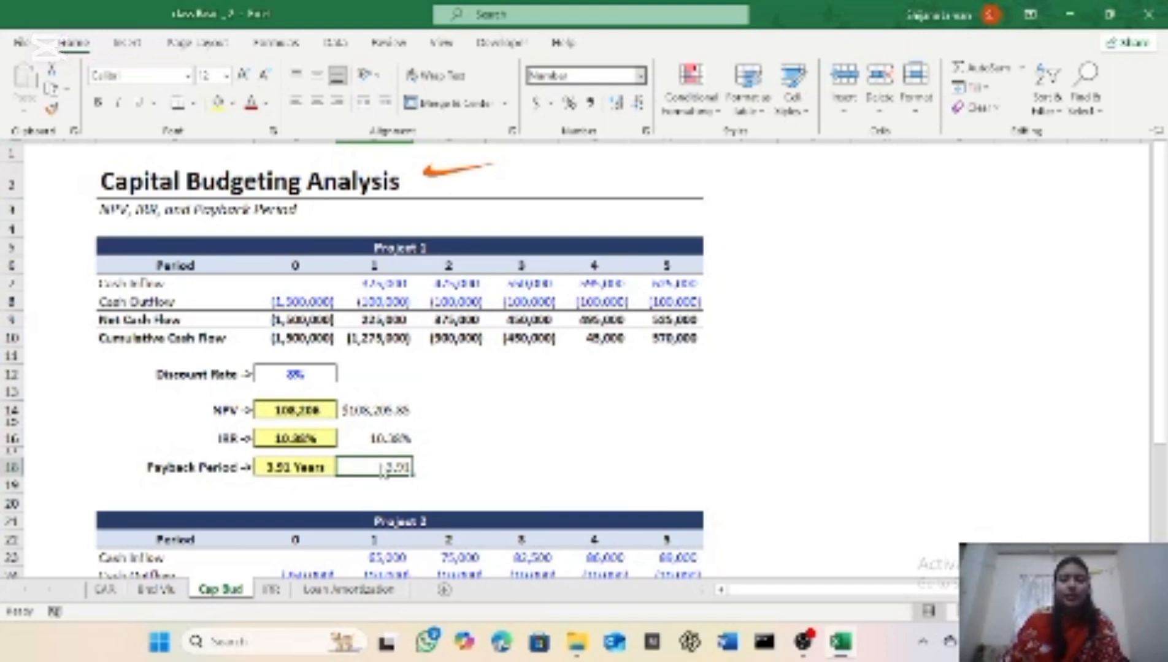
Step: Apply the existing custom number format with the "Years" suffix to the payback period in cell D18
left_click(641, 82)
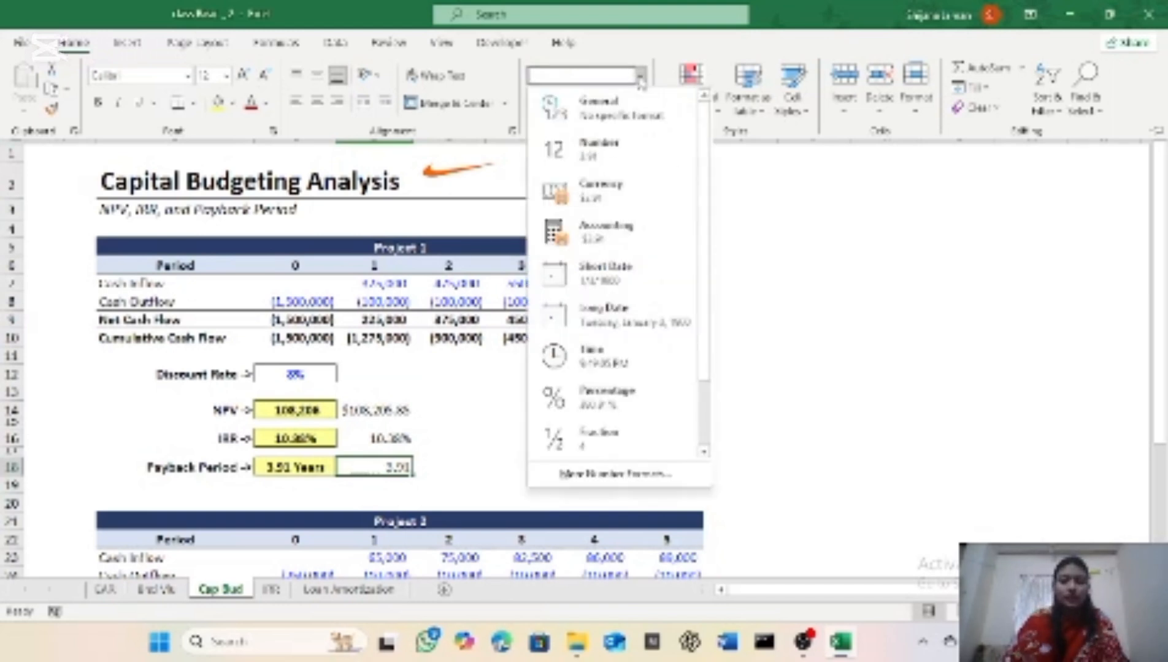
left_click(561, 476)
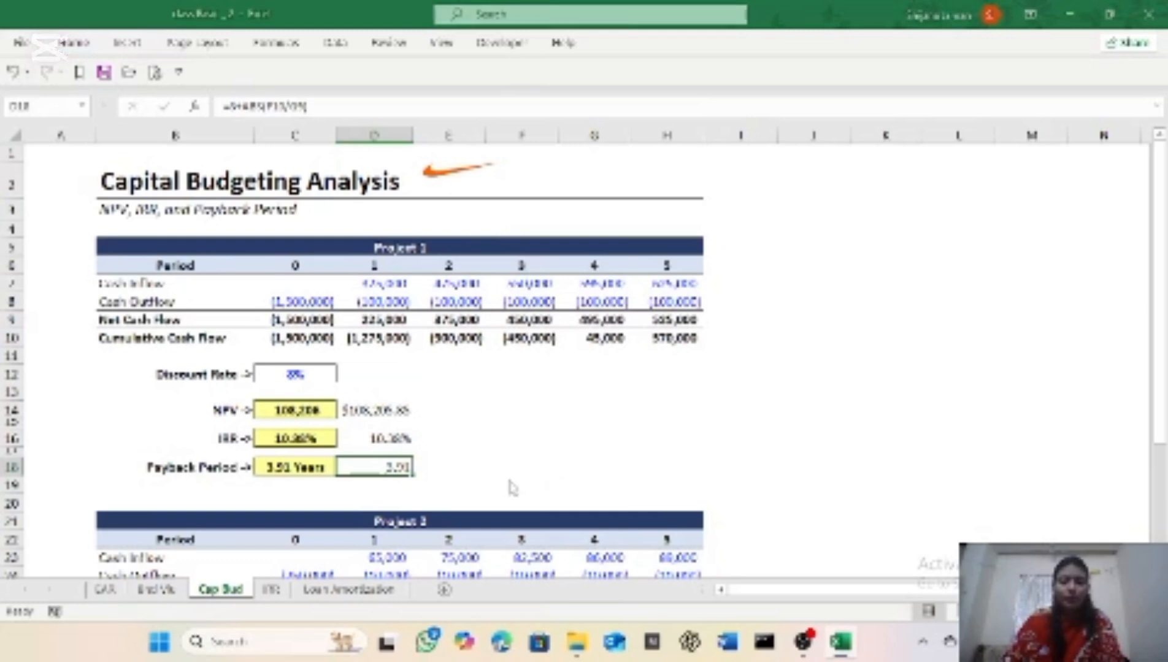
left_click(416, 205)
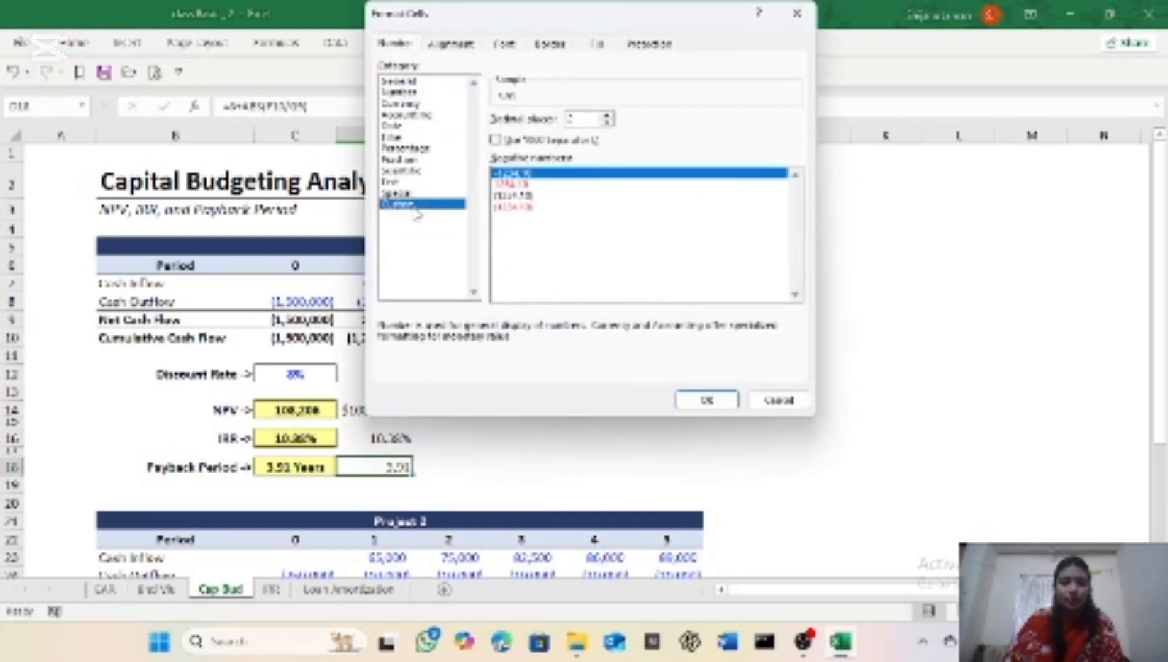
left_click_drag(796, 174, 800, 257)
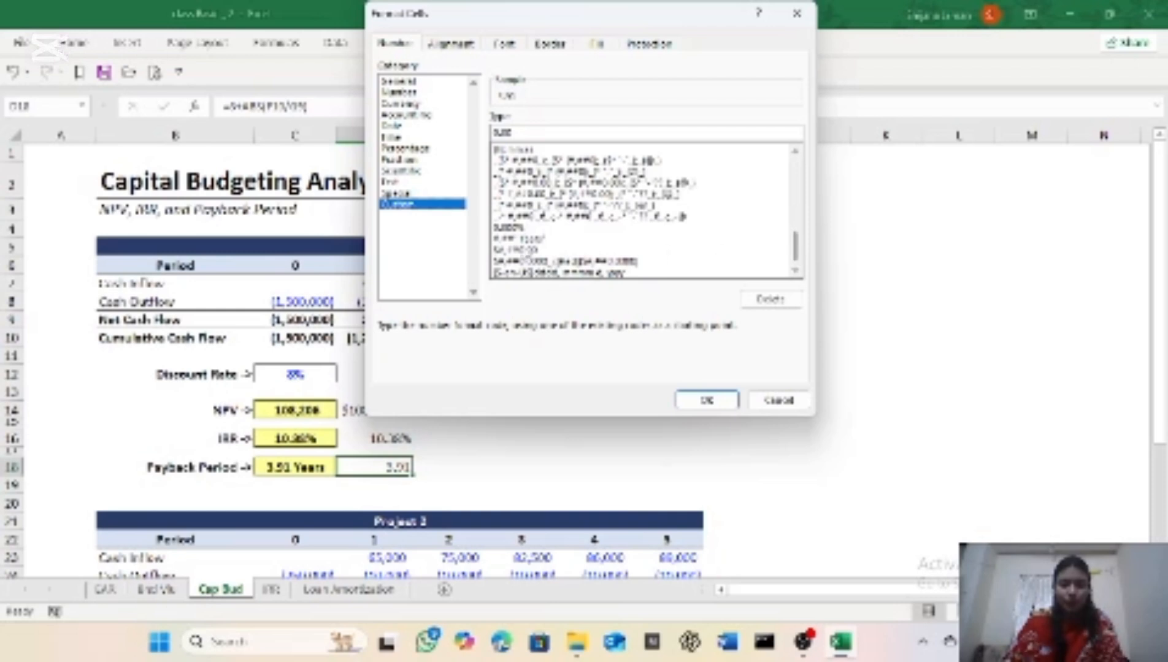
left_click(519, 238)
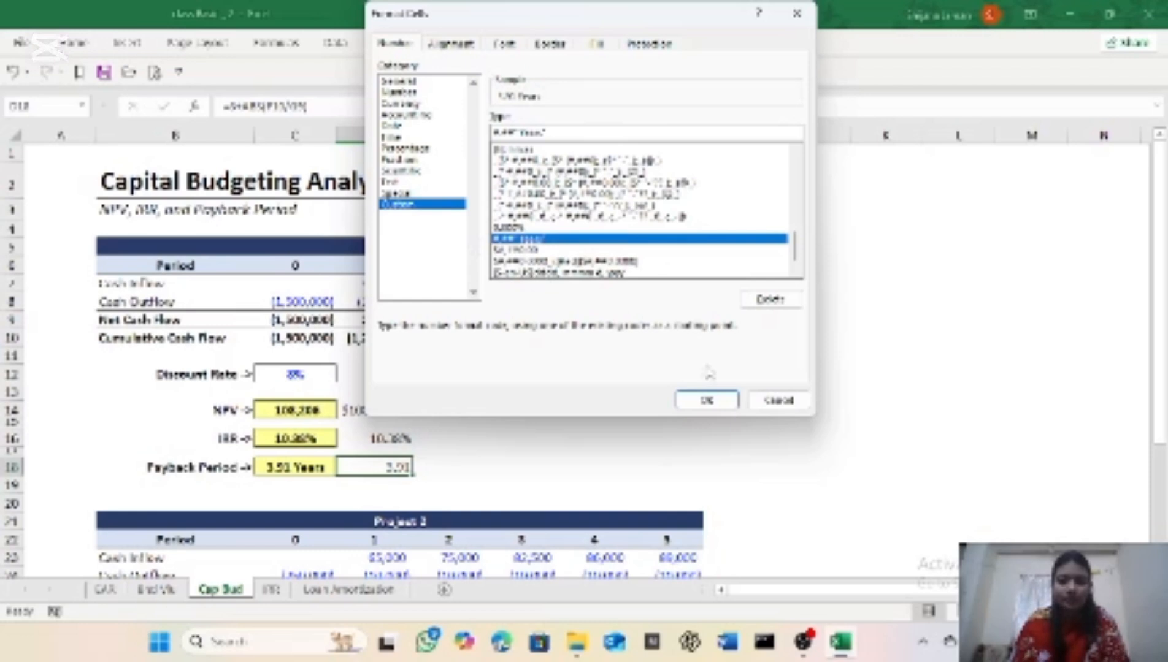
left_click(721, 404)
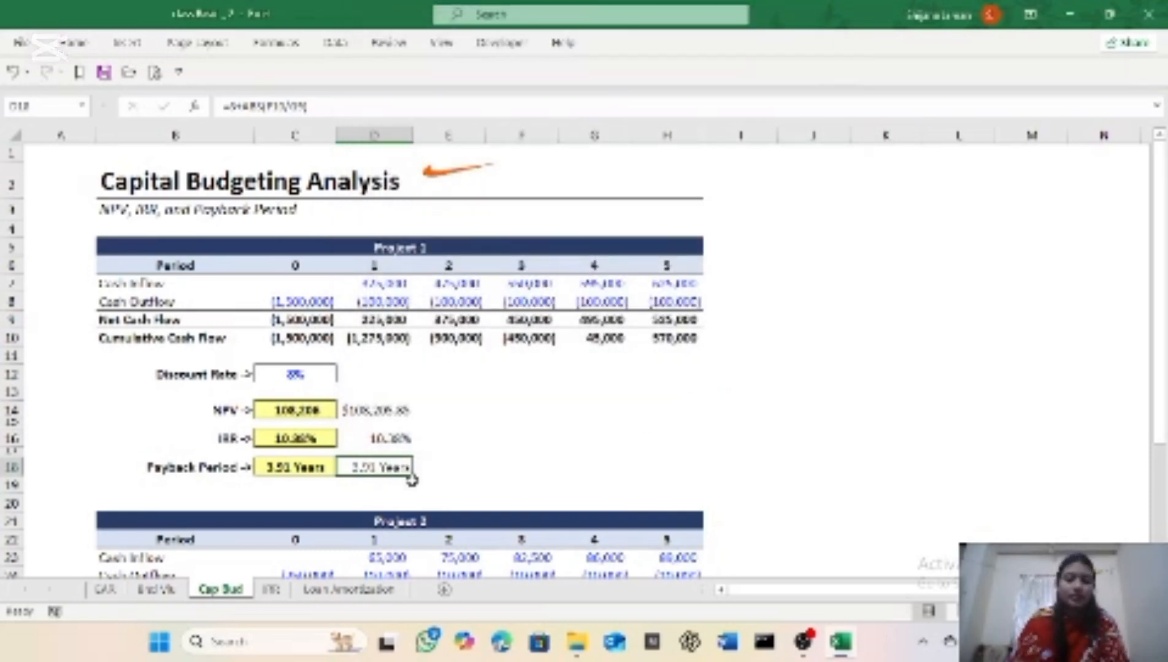
Step: Enter the NPV formula =NPV(C28,D25:H25)+C25 in cell D30 for Project 2
scroll(409, 484, "down", 3)
scroll(413, 481, "up", 3)
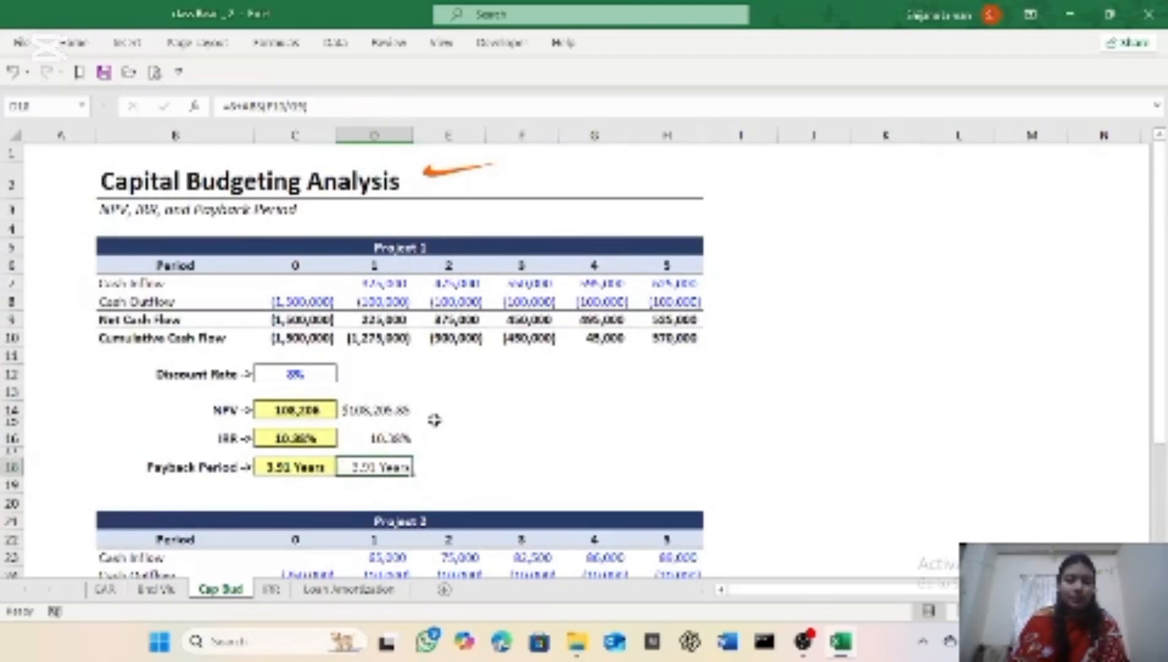
scroll(408, 567, "down", 4)
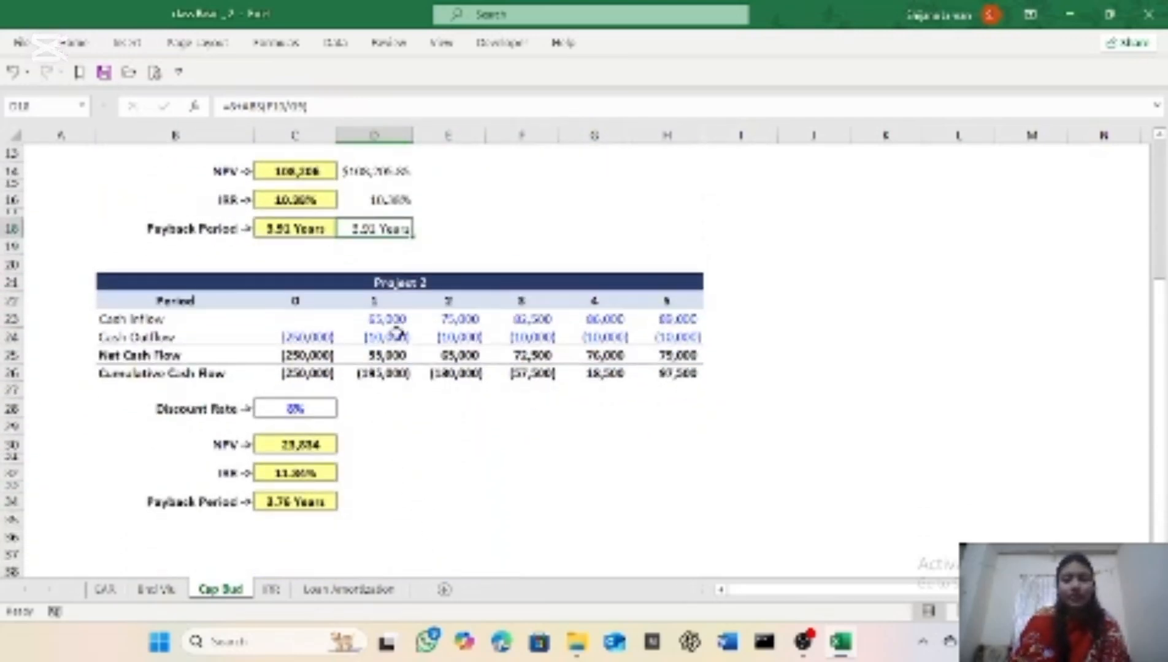
left_click(372, 448)
type("=")
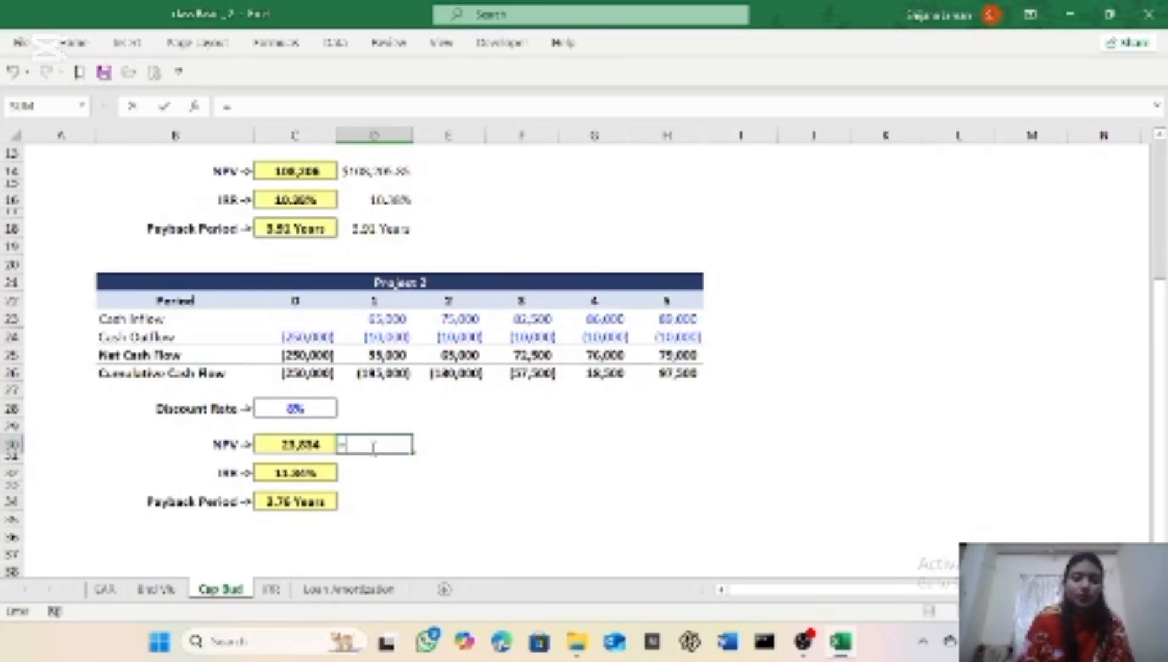
type("npv")
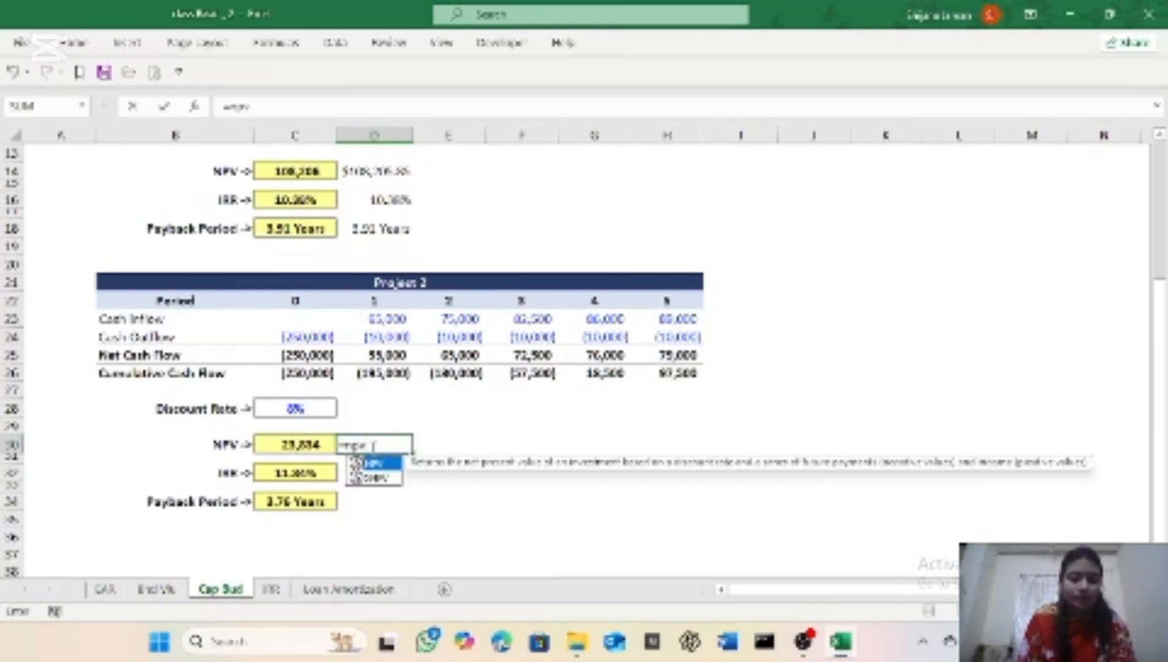
key("Tab")
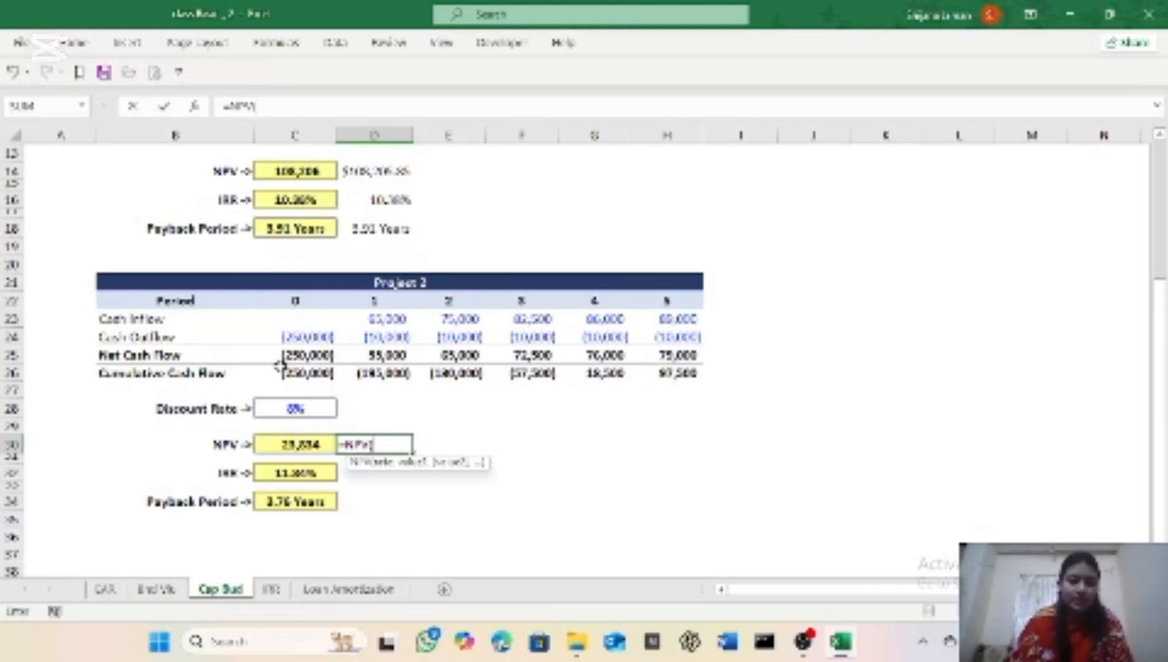
left_click(304, 408)
type(",")
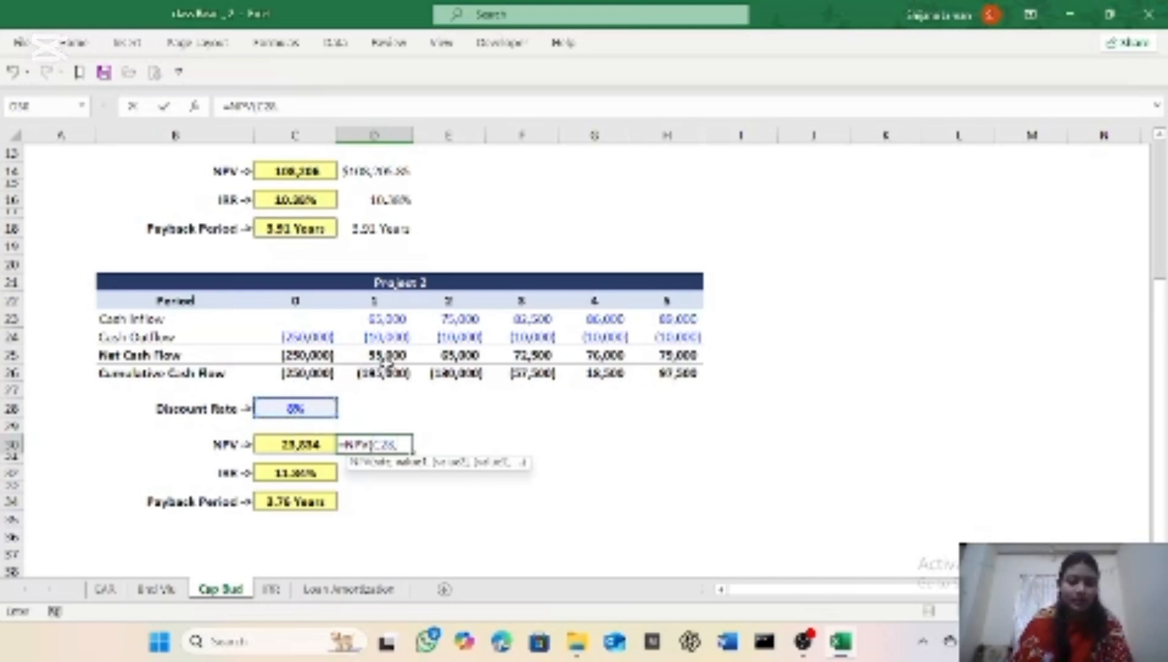
left_click(375, 354)
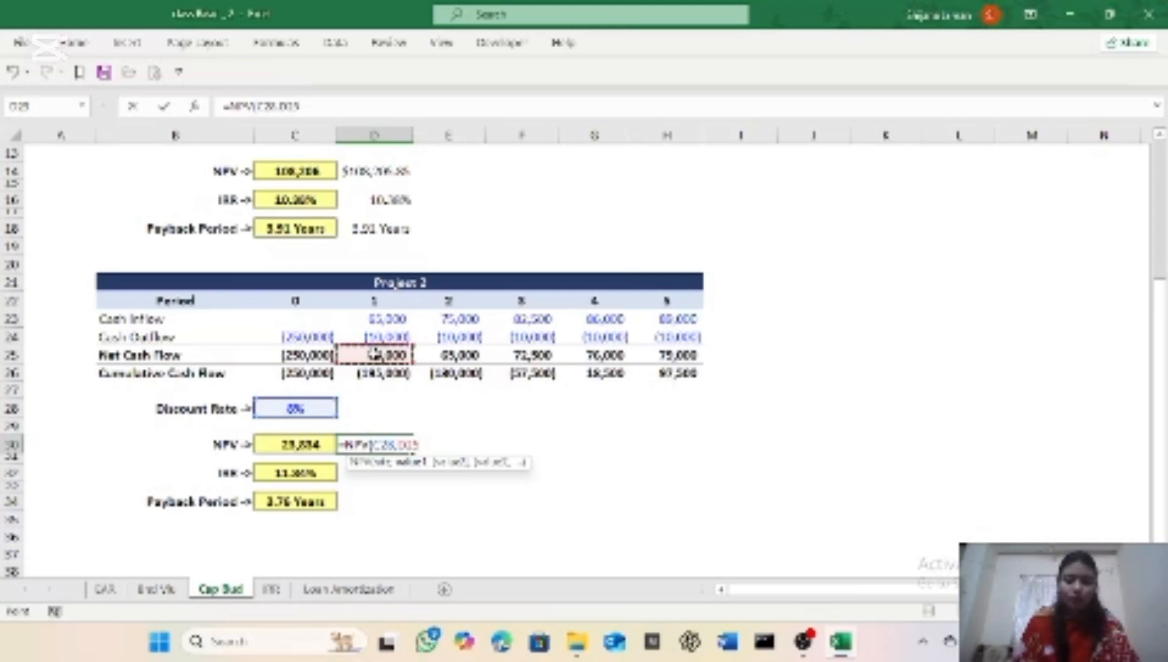
key("ctrl+shift+Right")
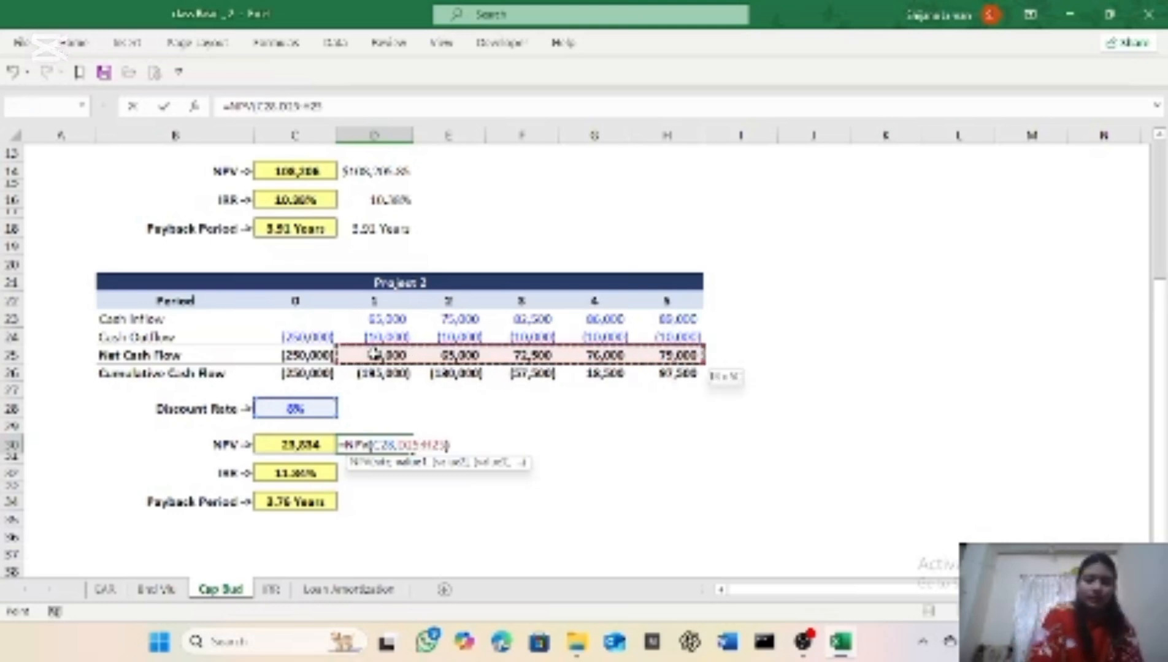
type(")+")
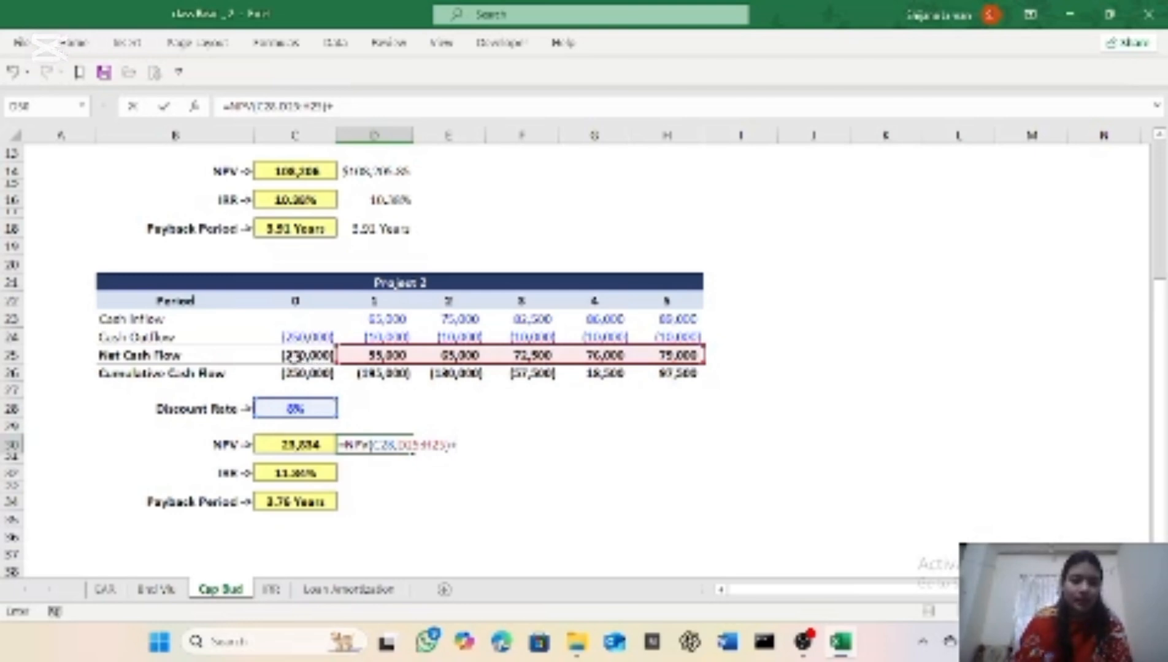
left_click(295, 357)
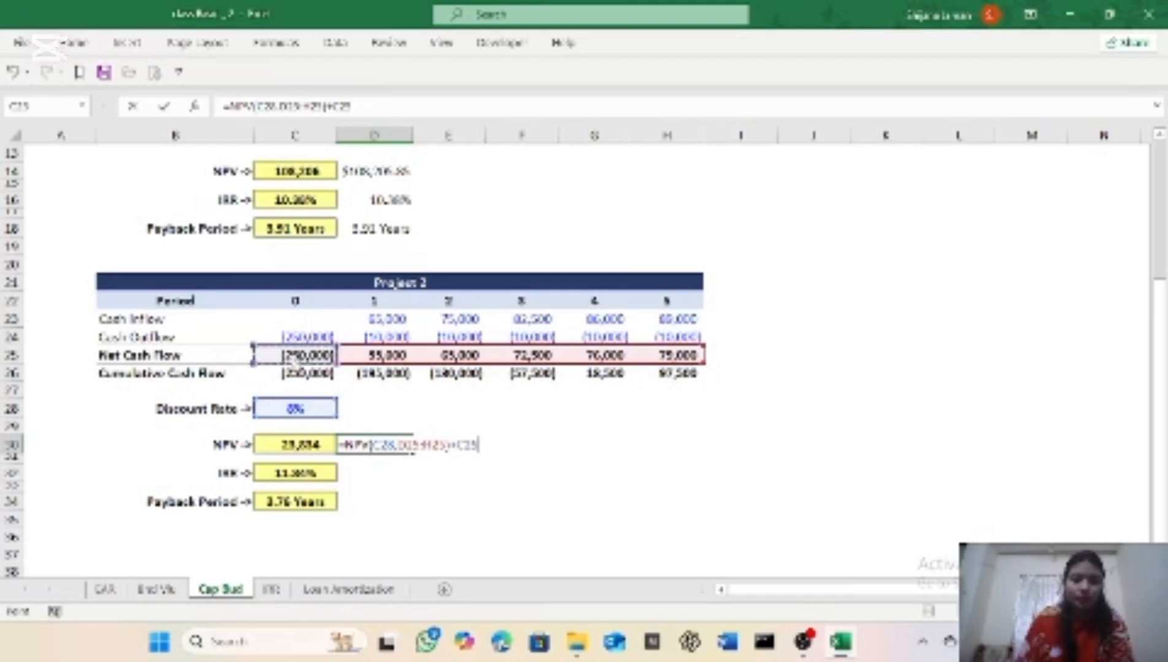
key("Return")
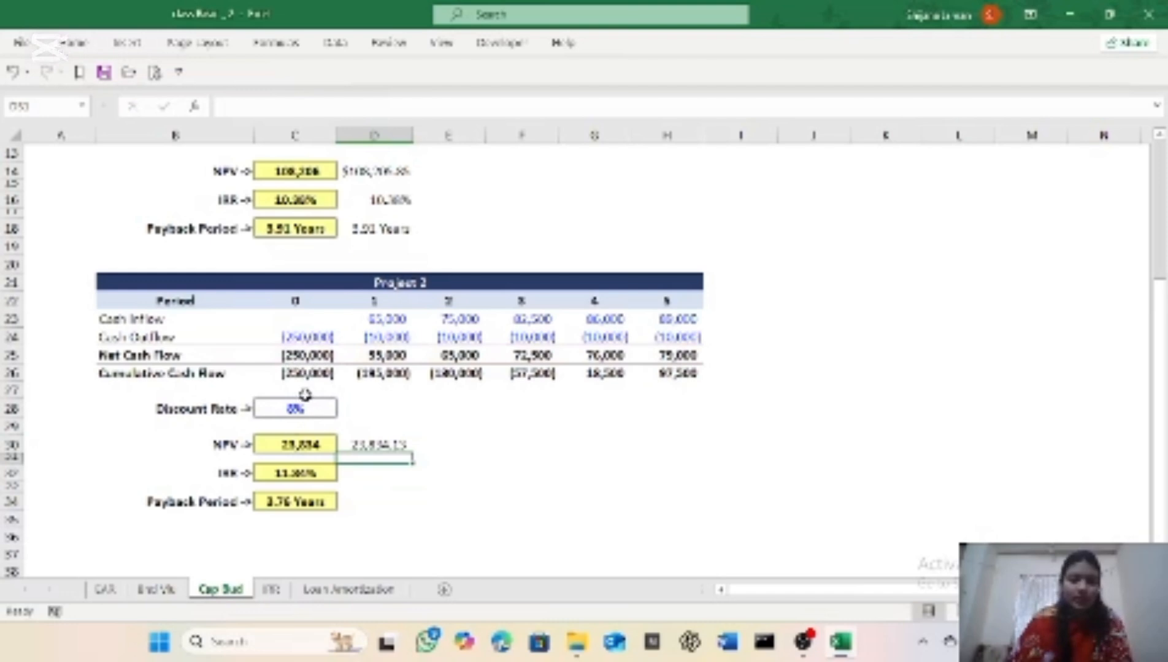
Step: Enter the IRR formula =IRR(C25:H25) in cell D32 for Project 2
left_click(375, 482)
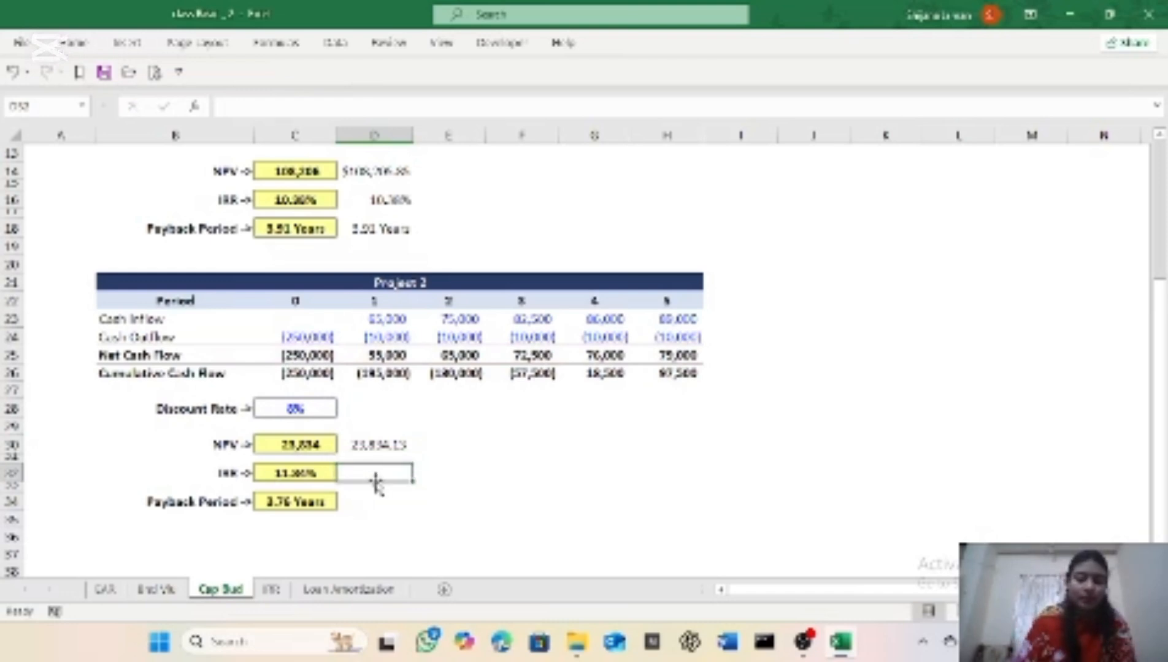
type("=irr(")
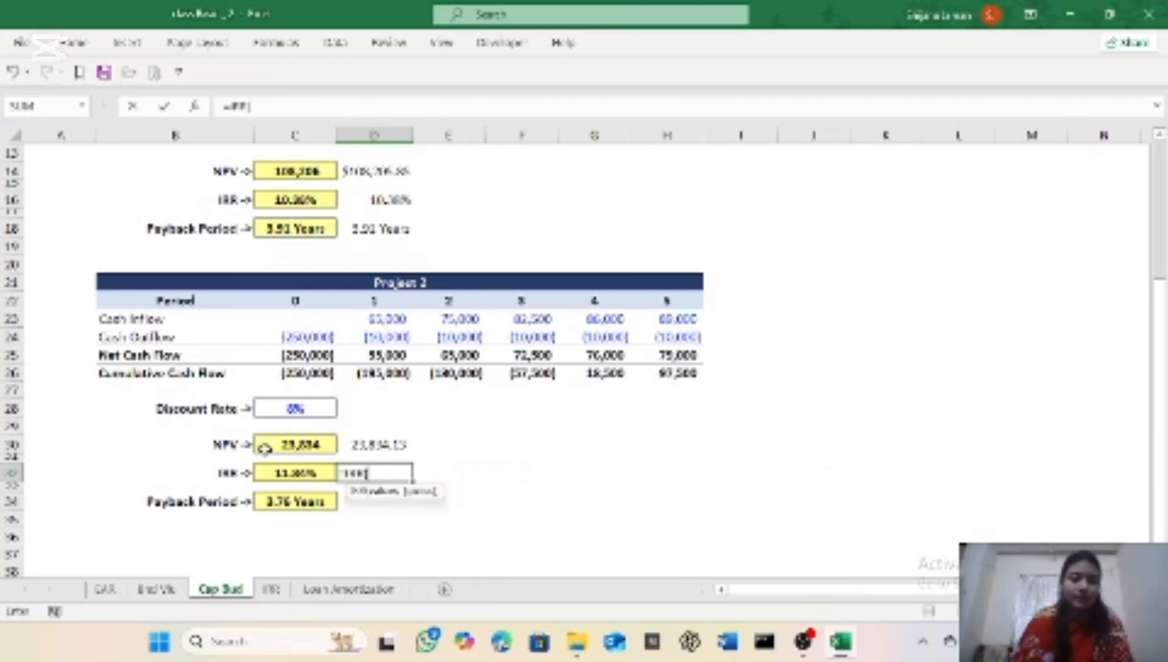
left_click(305, 362)
key("ctrl+shift+Right")
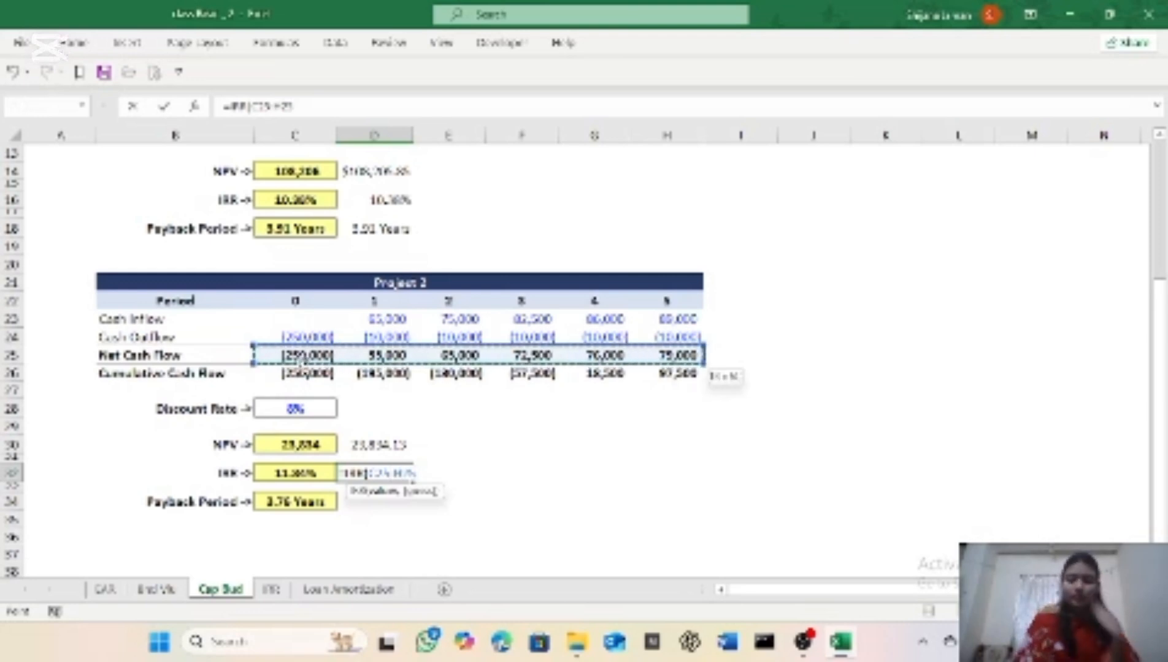
type(")")
key("Return")
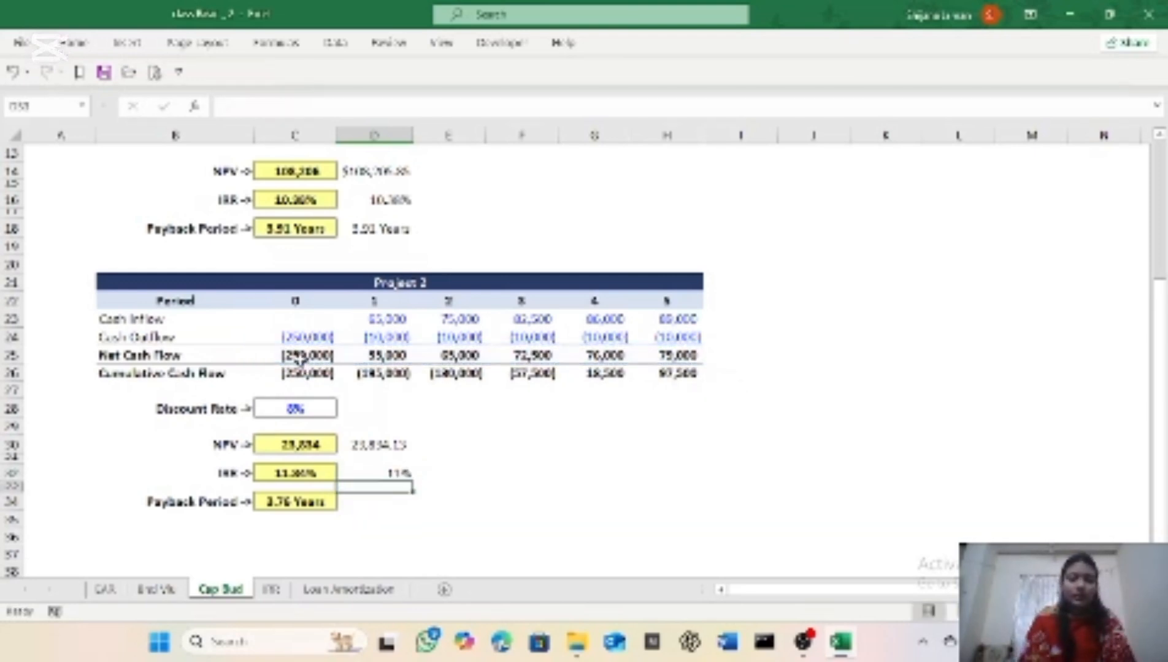
Step: Format Project 2's IRR result in cell D32 with the Percentage number format
left_click(396, 470)
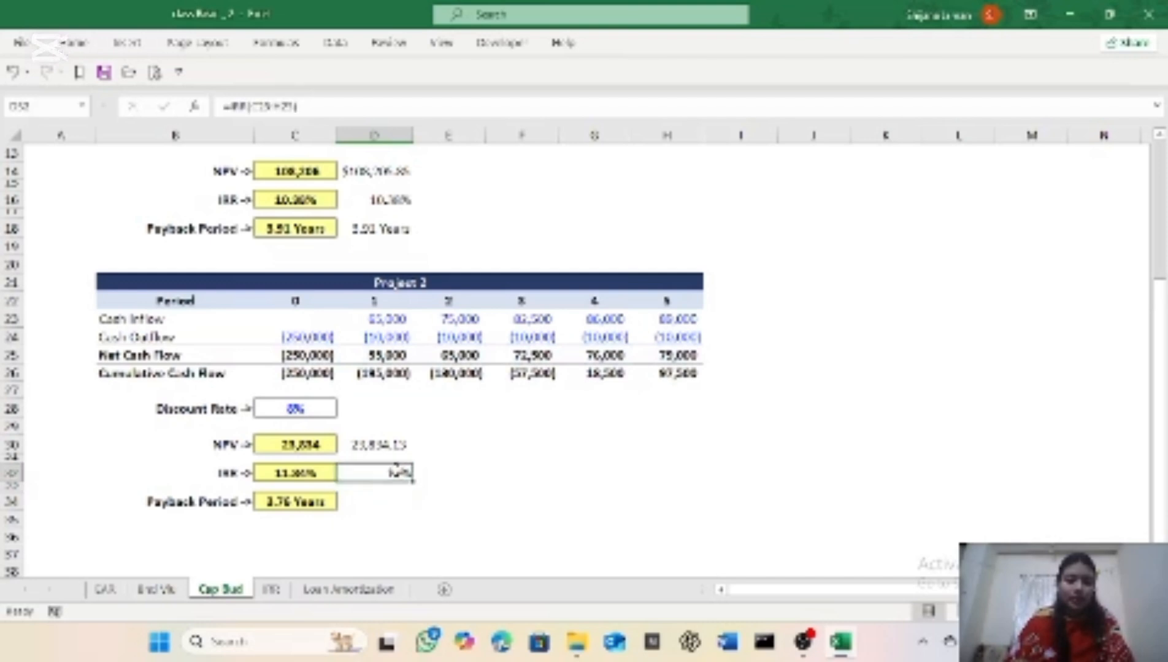
left_click(68, 45)
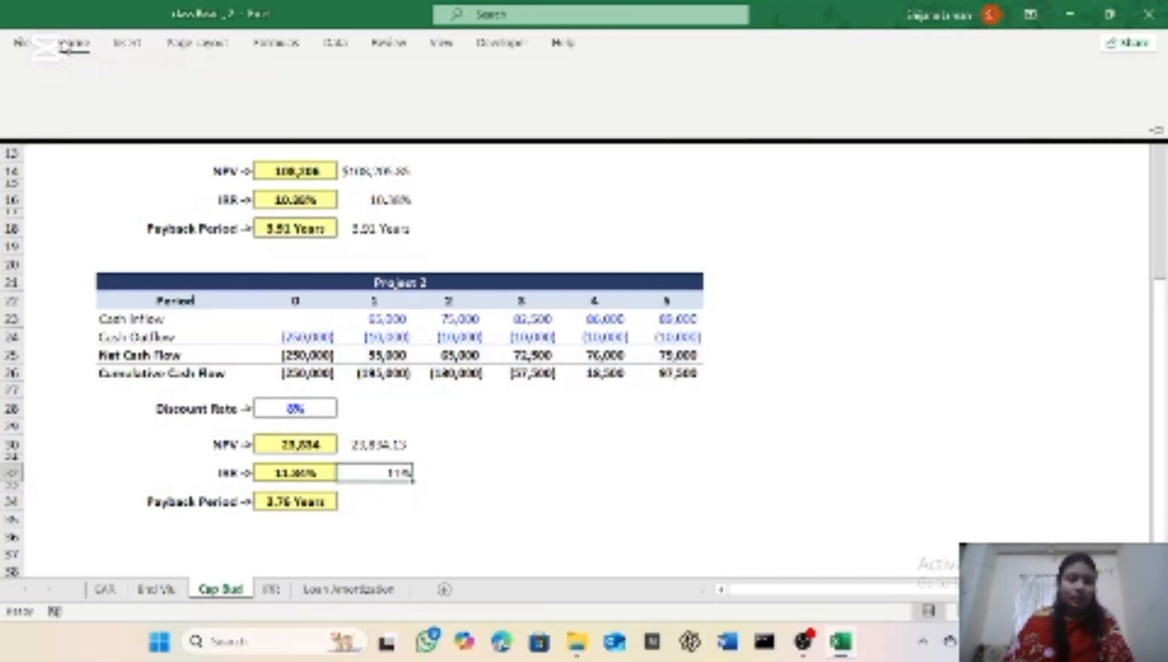
left_click(641, 75)
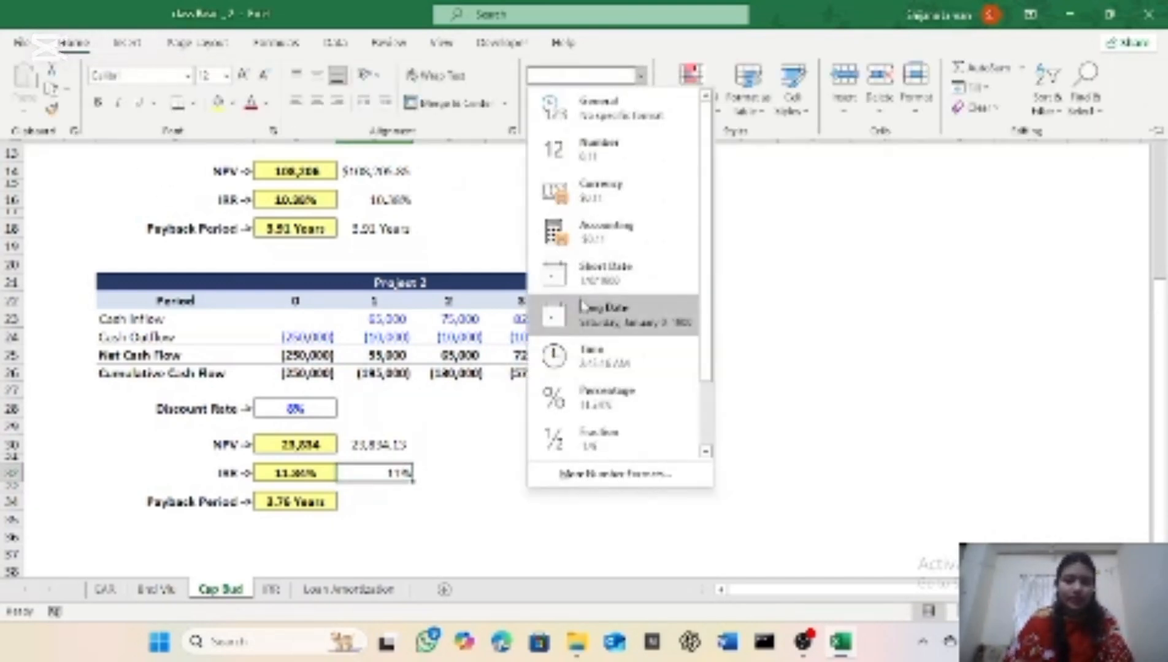
left_click(567, 393)
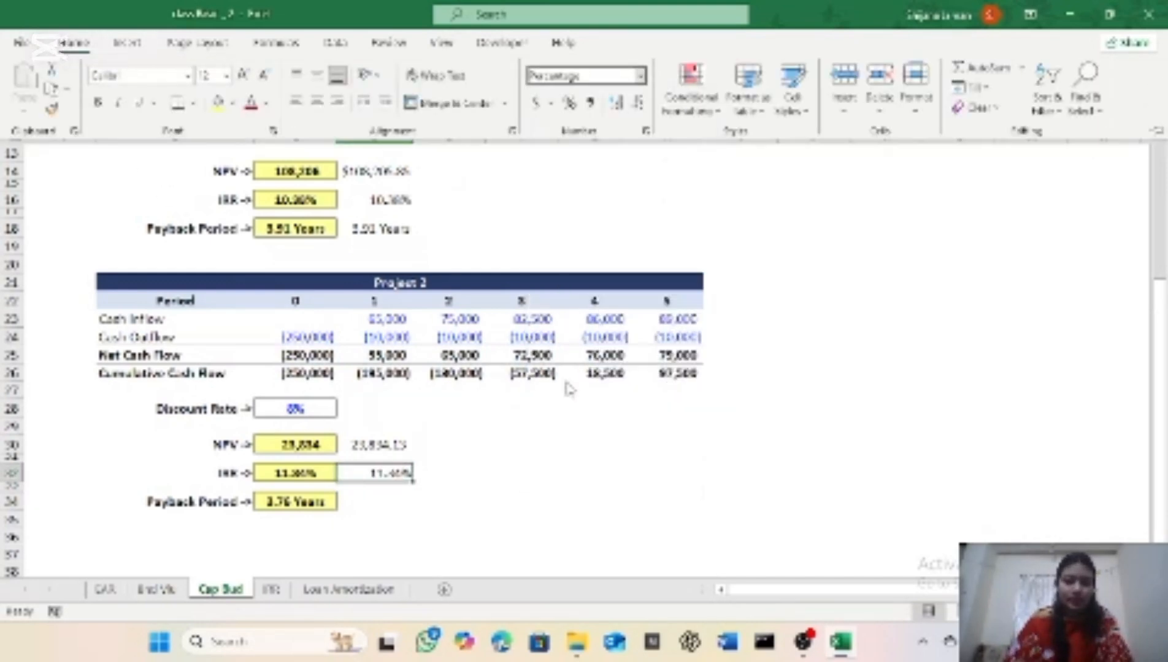
Step: Enter the payback period formula =3+ABS(F26/G25) in cell D34 for Project 2
left_click(365, 506)
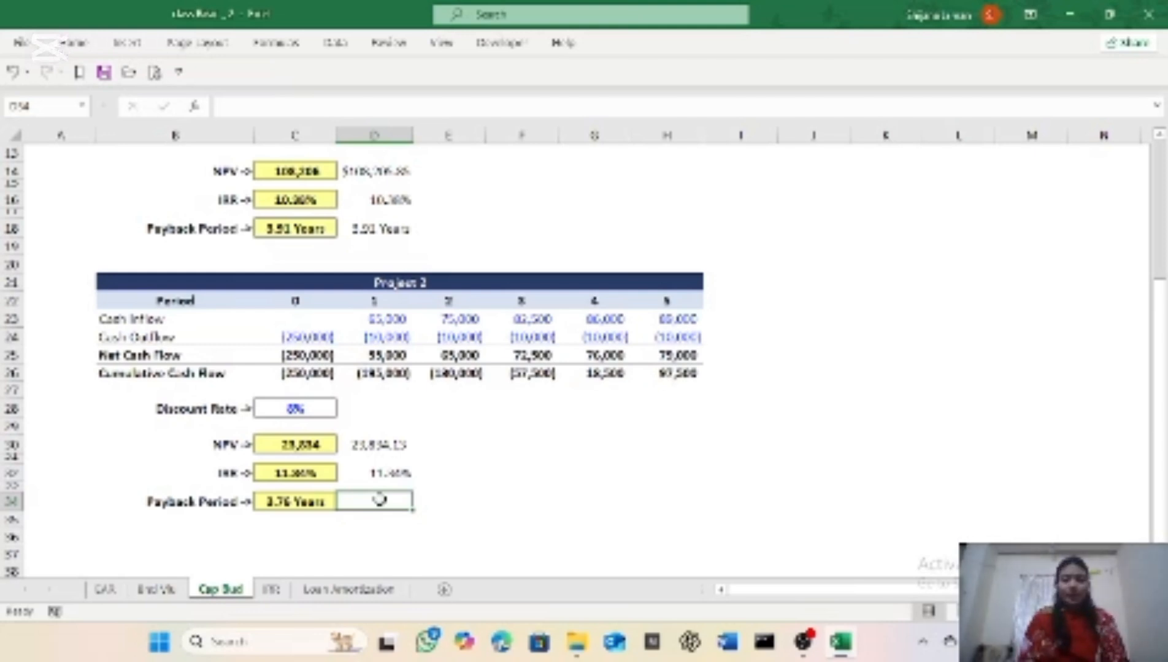
type("=3+")
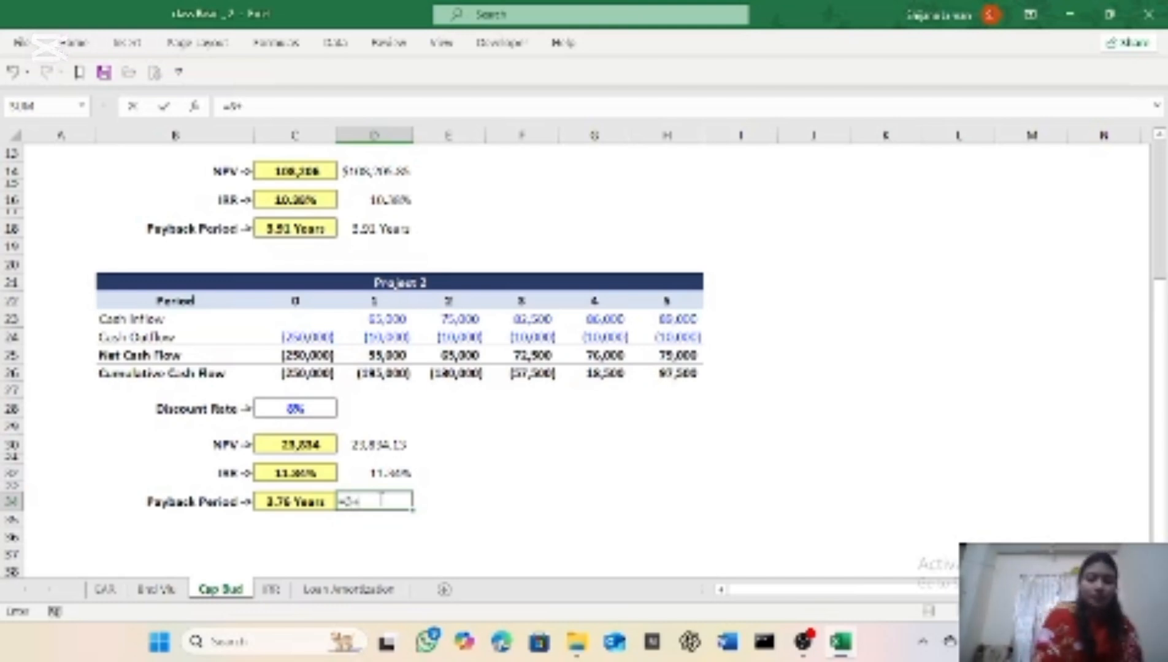
type("abs")
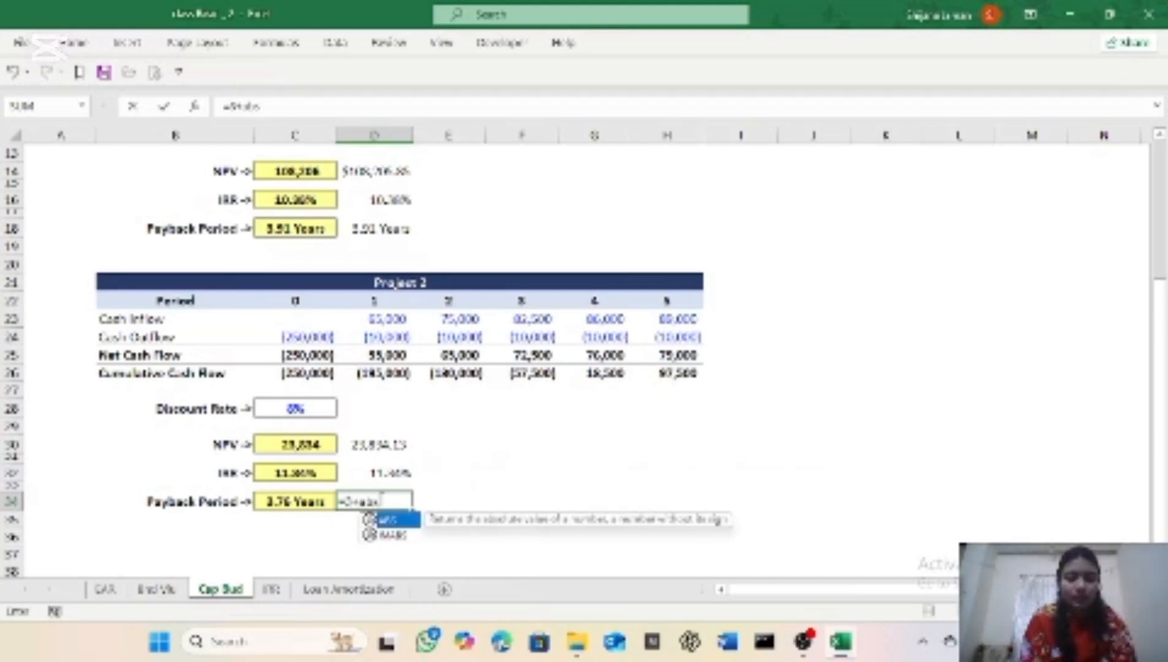
key("Tab")
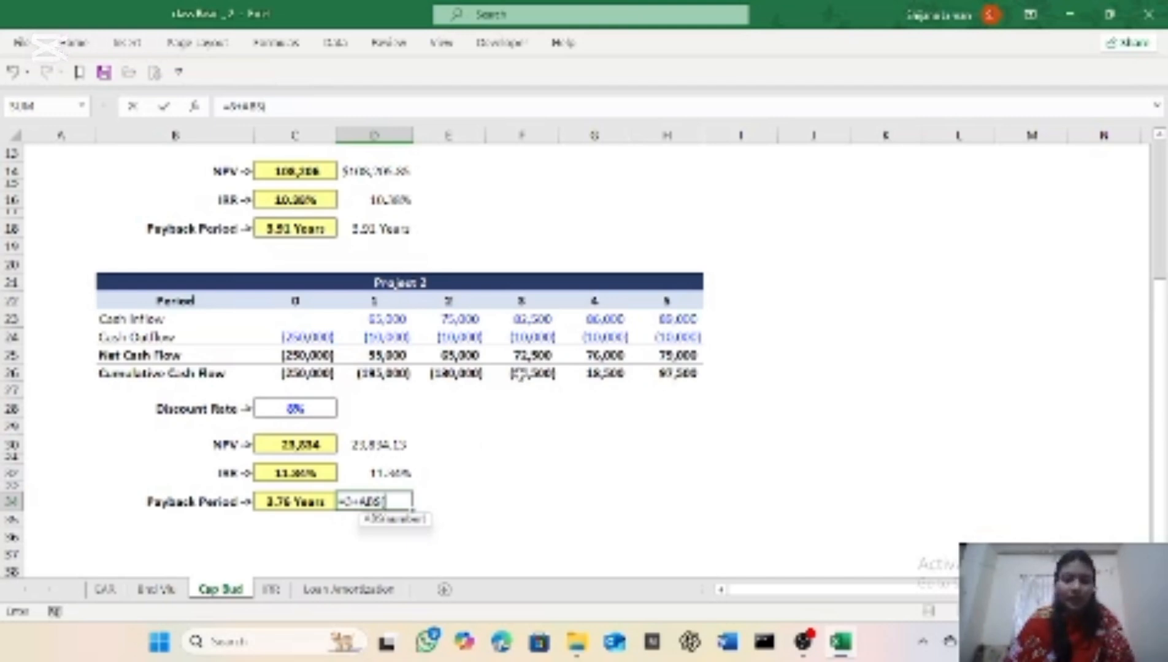
left_click(522, 375)
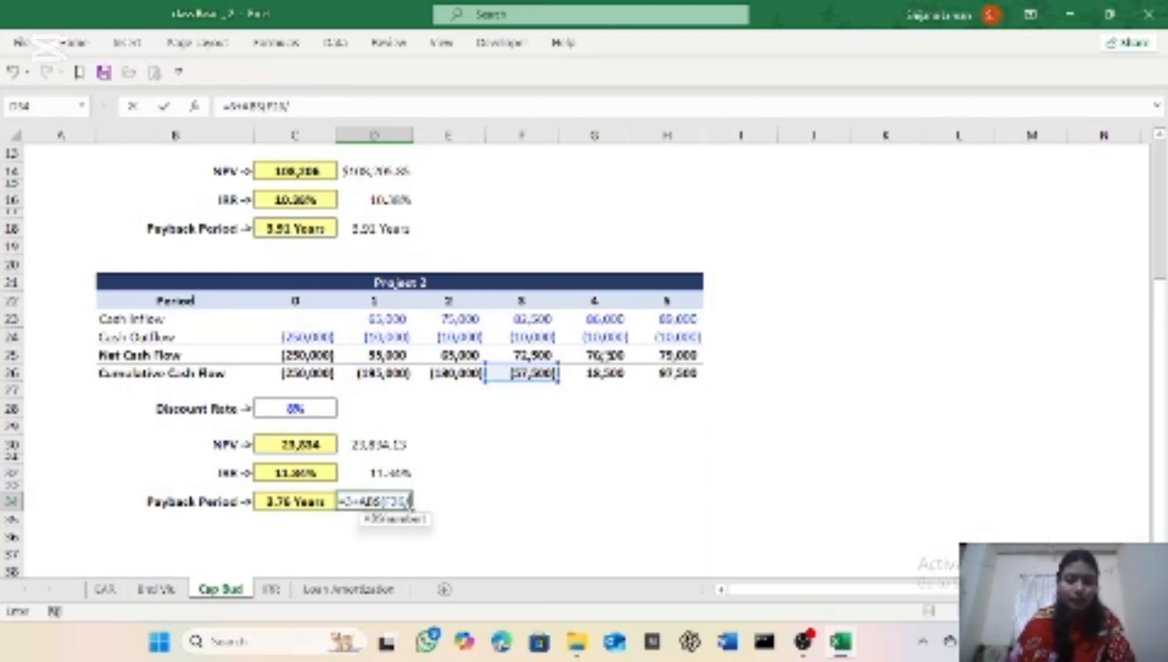
left_click(593, 356)
type(")")
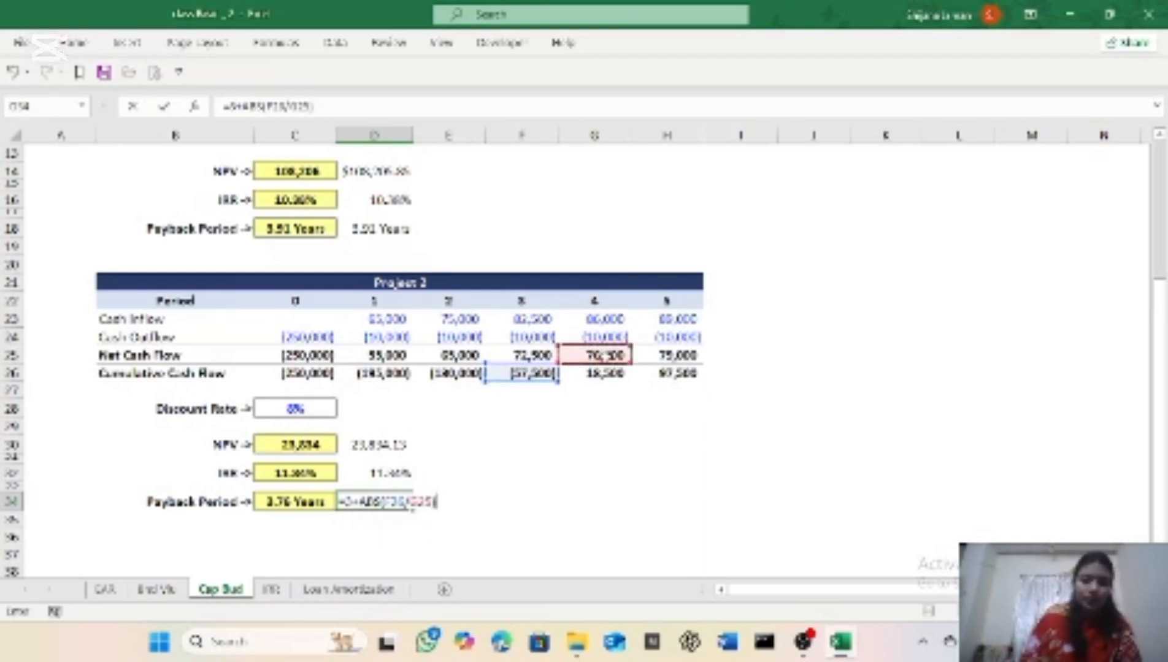
key("Return")
Step: Format Project 2's payback period in cell D34 as Number, and replace that with the existing custom number format with the "Years" suffix
left_click(375, 504)
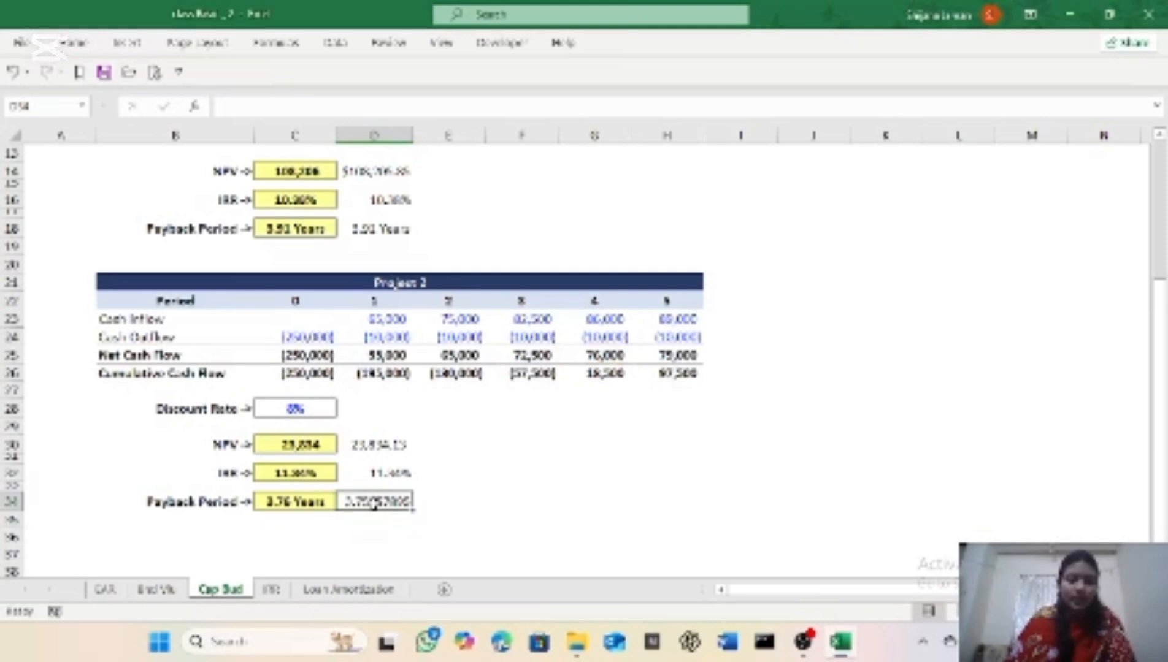
left_click(74, 43)
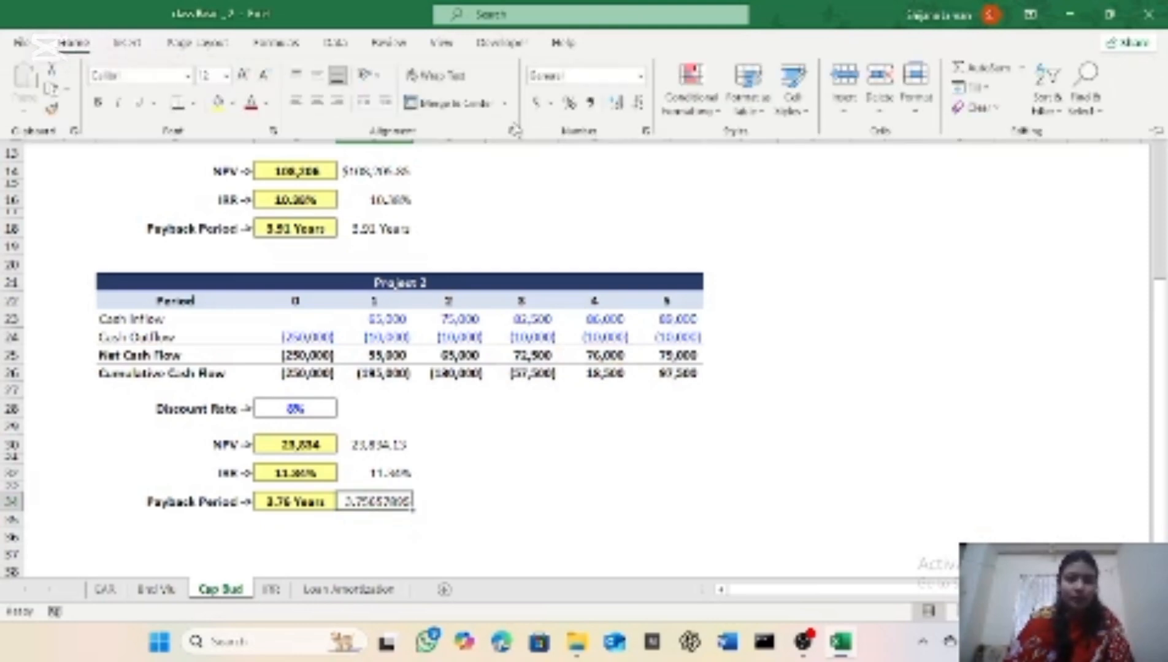
left_click(641, 76)
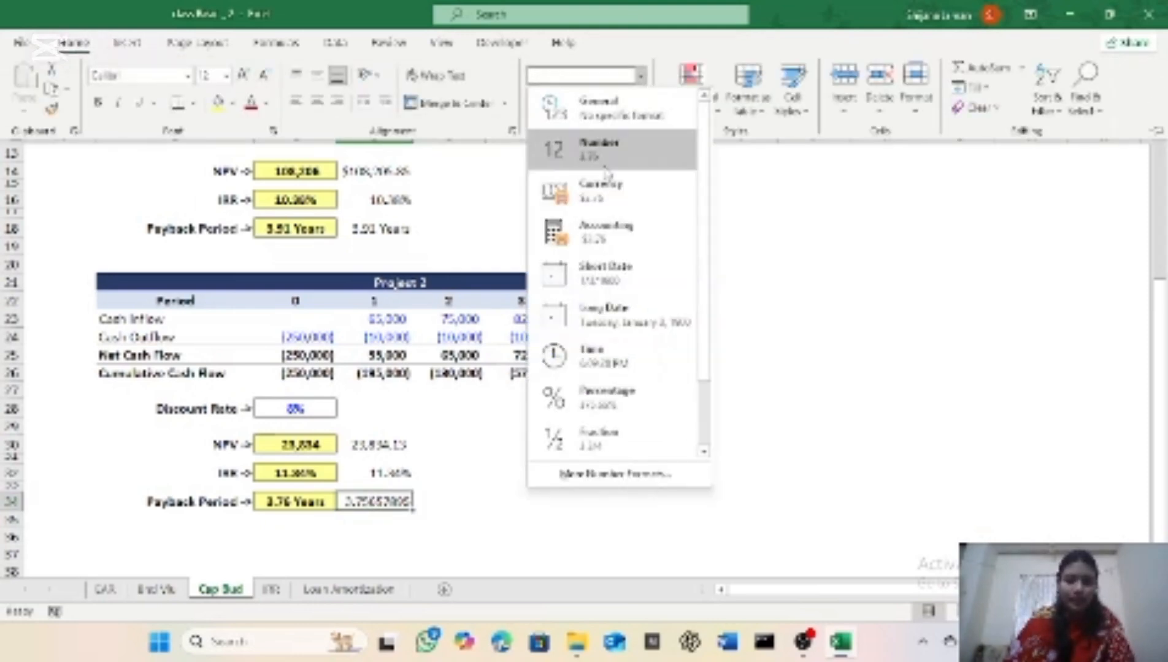
left_click(607, 161)
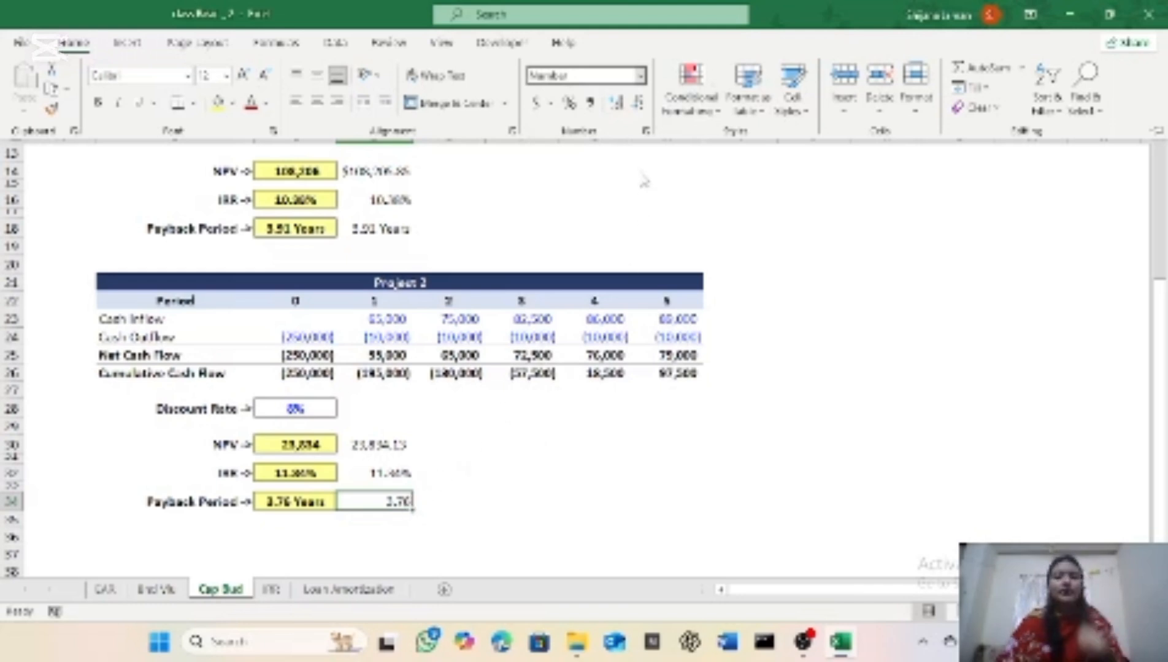
left_click(641, 76)
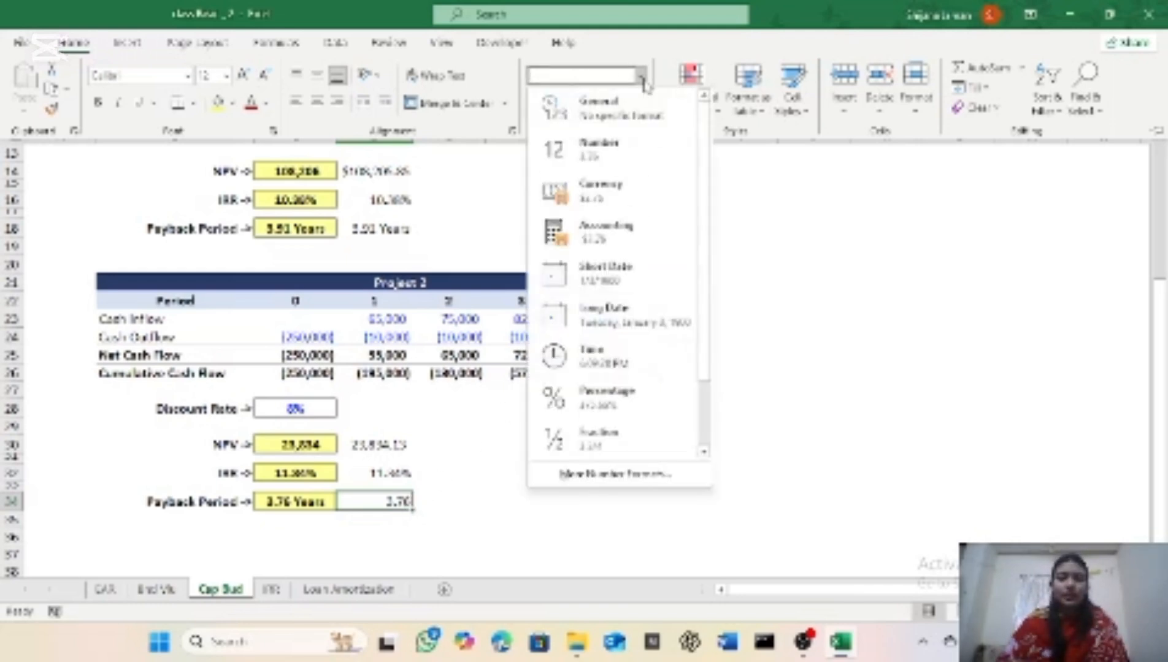
left_click(617, 474)
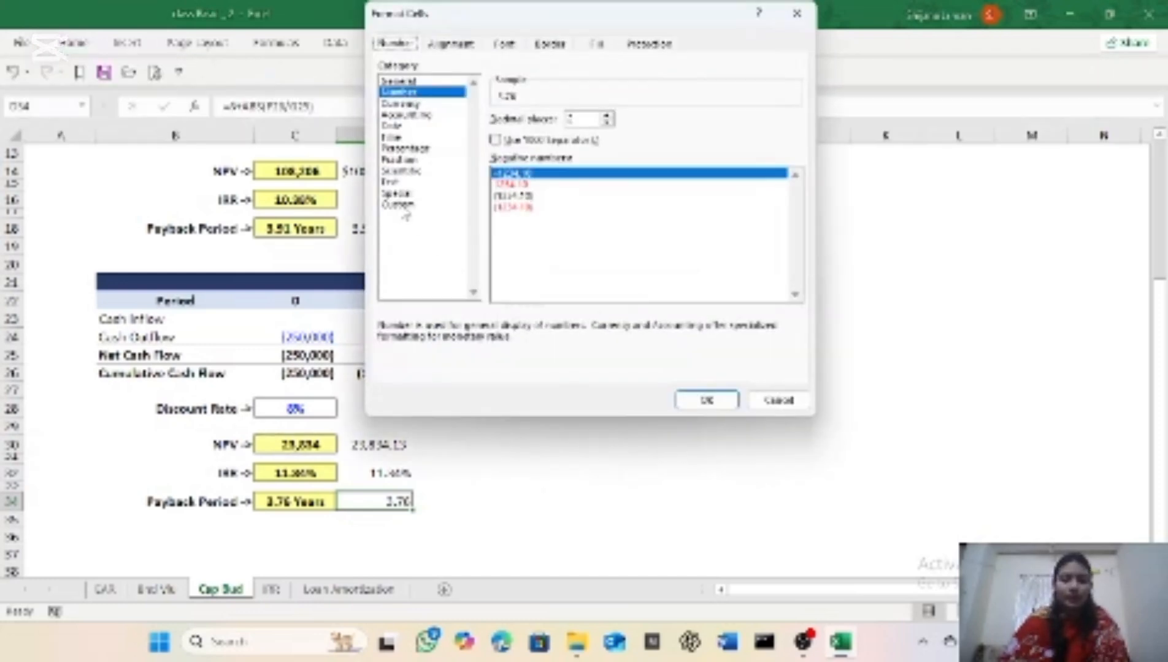
left_click(400, 205)
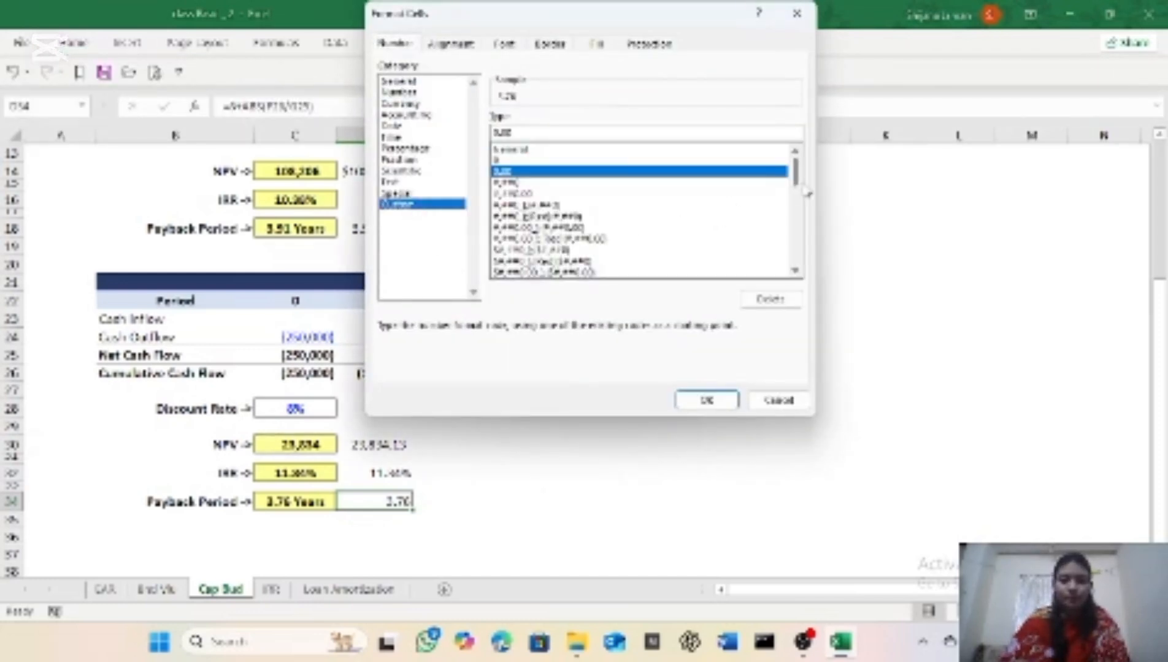
left_click_drag(799, 195, 795, 261)
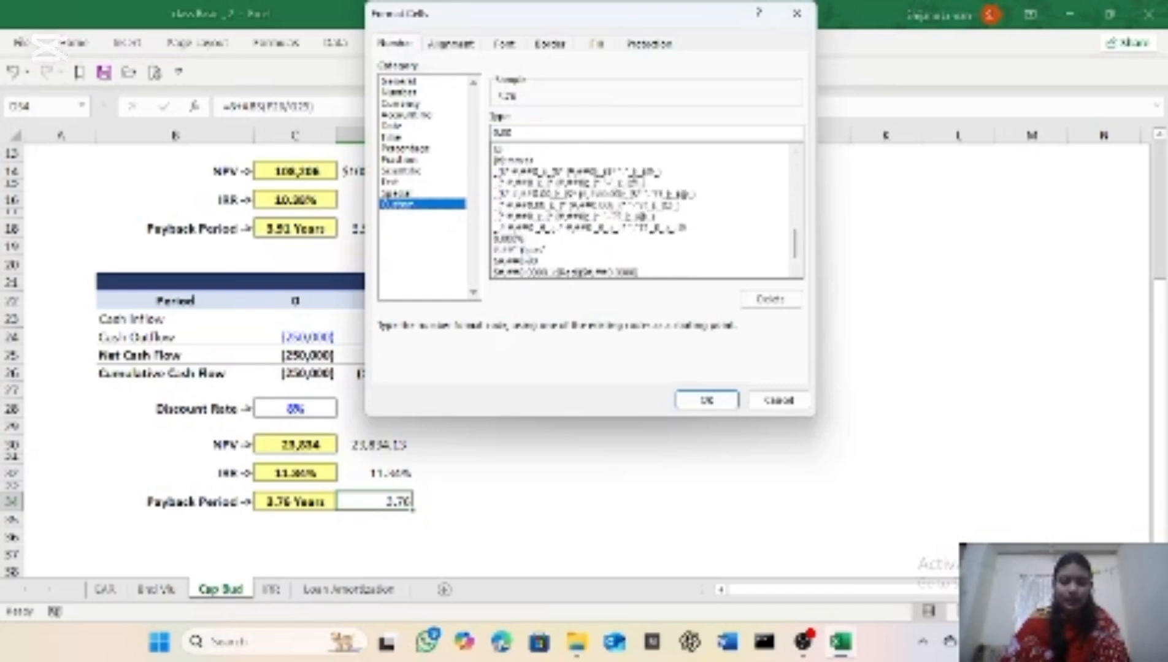
left_click(525, 249)
left_click(704, 400)
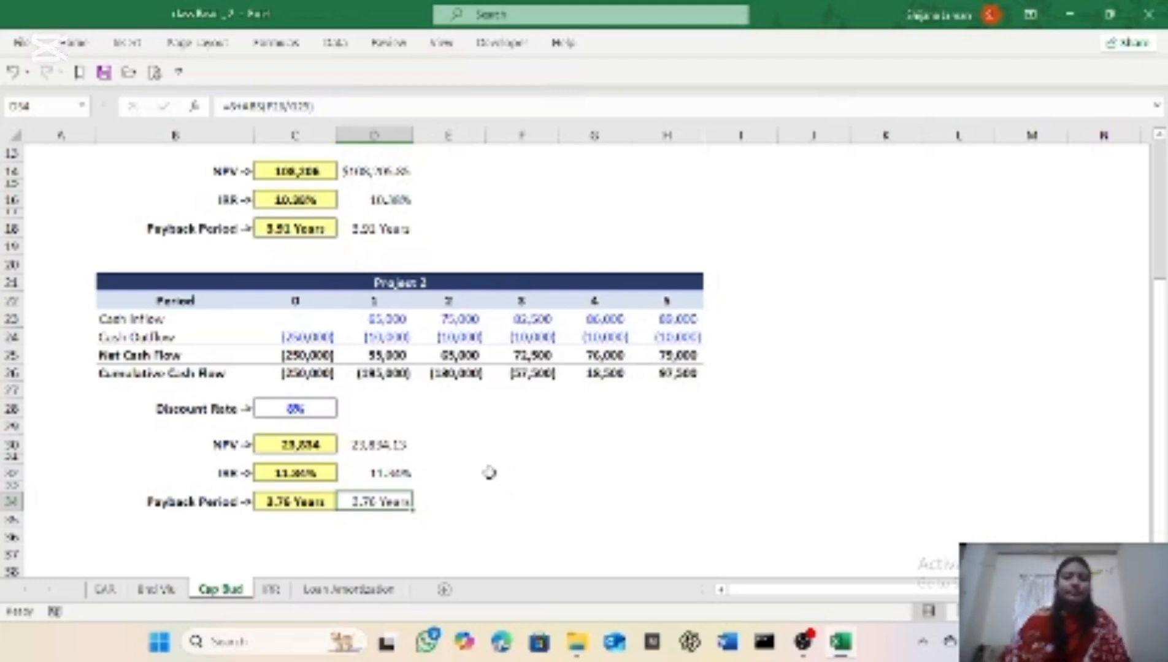
Step: Switch to the IRR worksheet with the cash flows of Project A and Project B
left_click(278, 595)
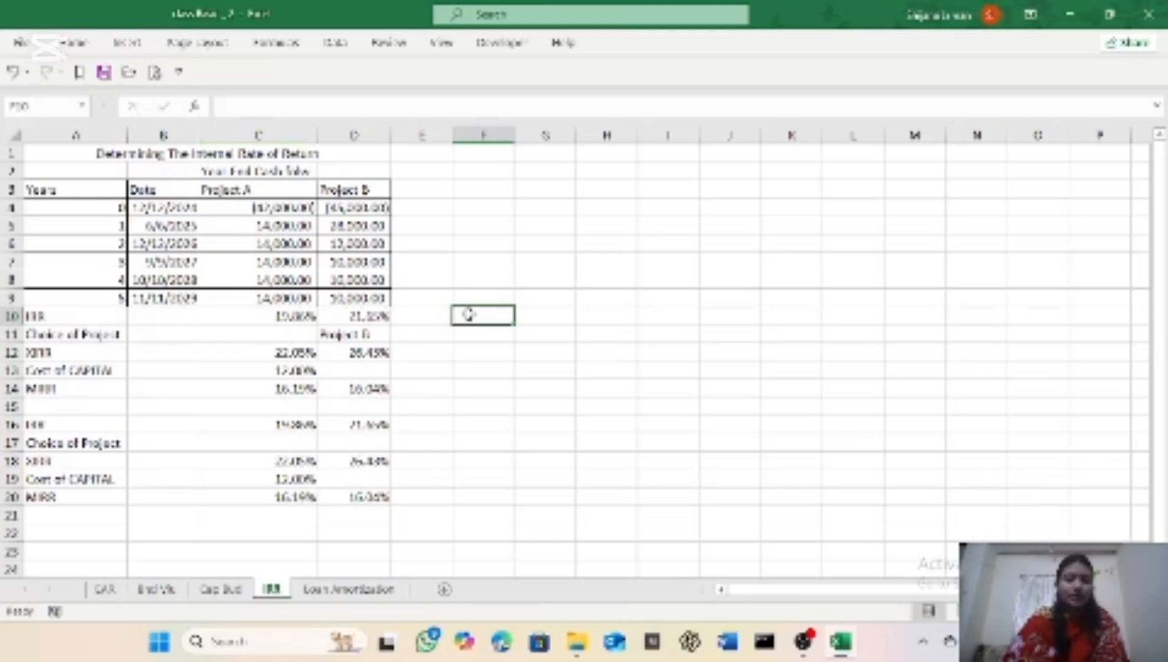
Step: Enter the formula =IRR(C4:C9) in cell F10 to calculate Project A's internal rate of return
type("=")
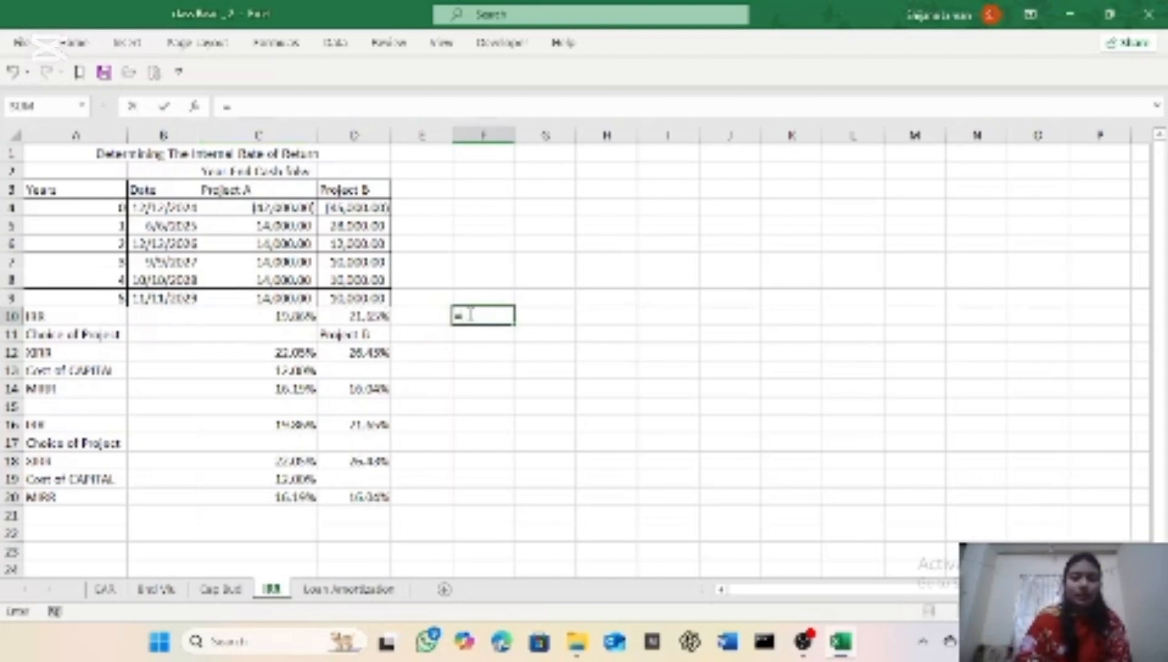
type("irr")
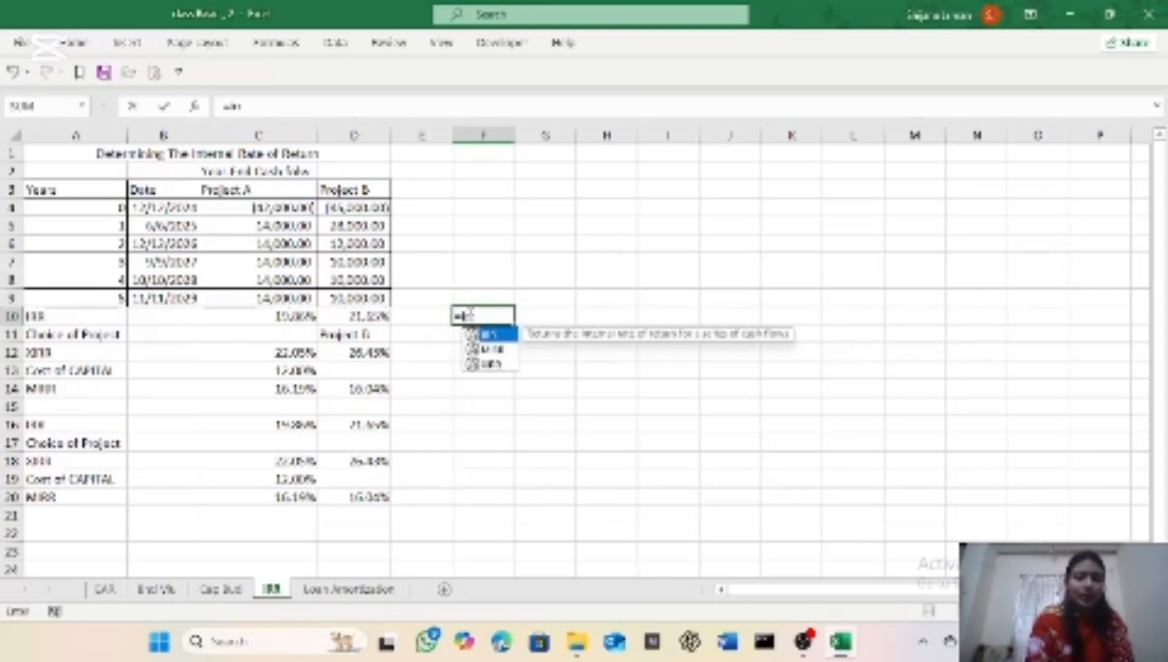
key("Tab")
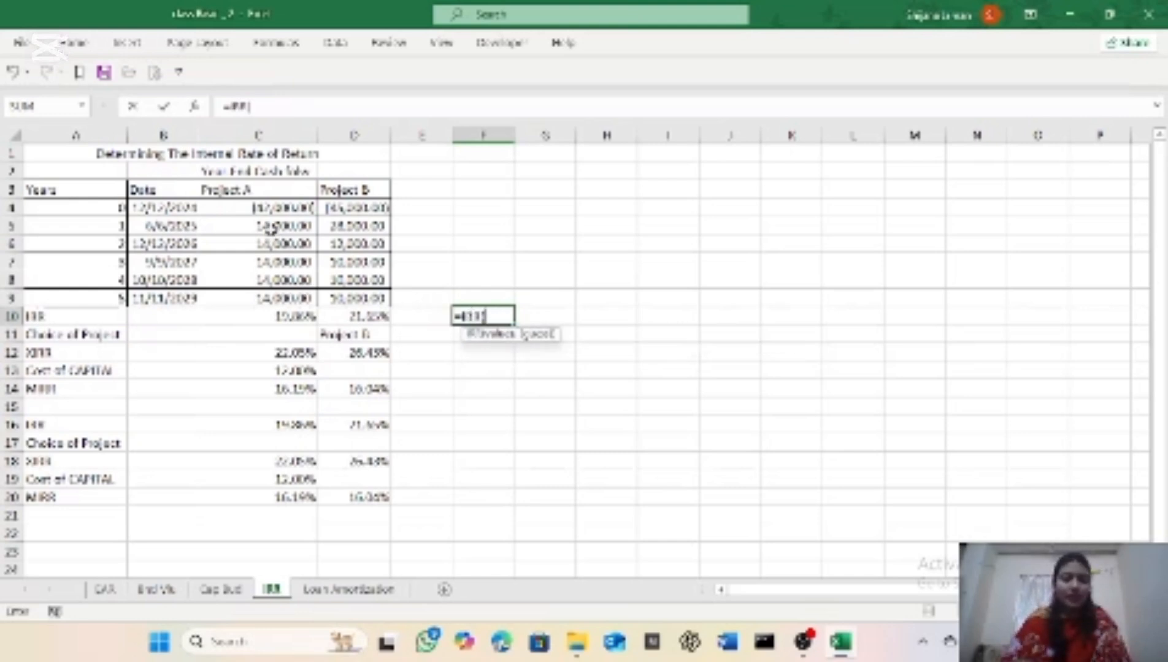
left_click_drag(270, 208, 270, 299)
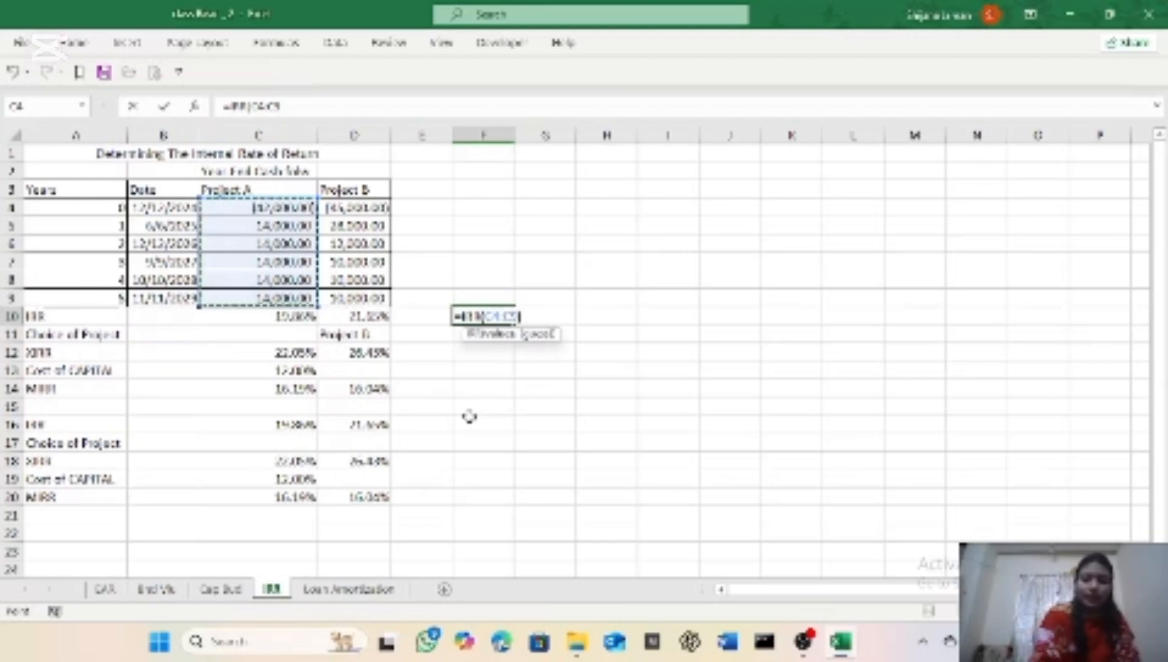
type(")")
key("Return")
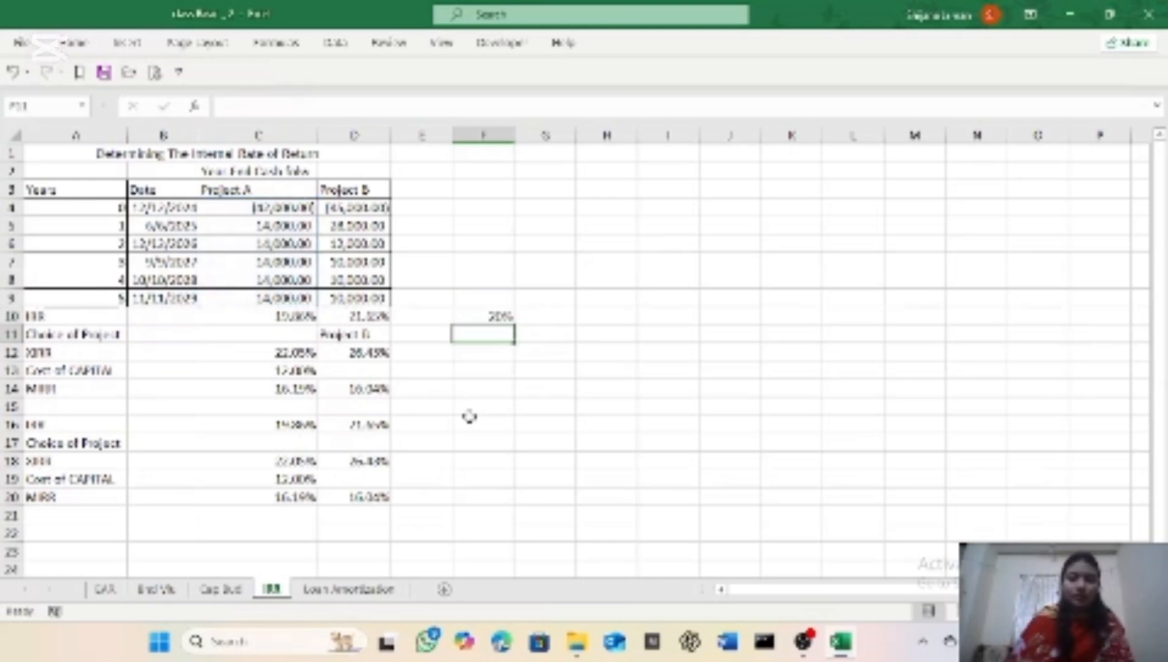
Step: Format Project A's IRR result in cell F10 with the Percentage number format
left_click(483, 316)
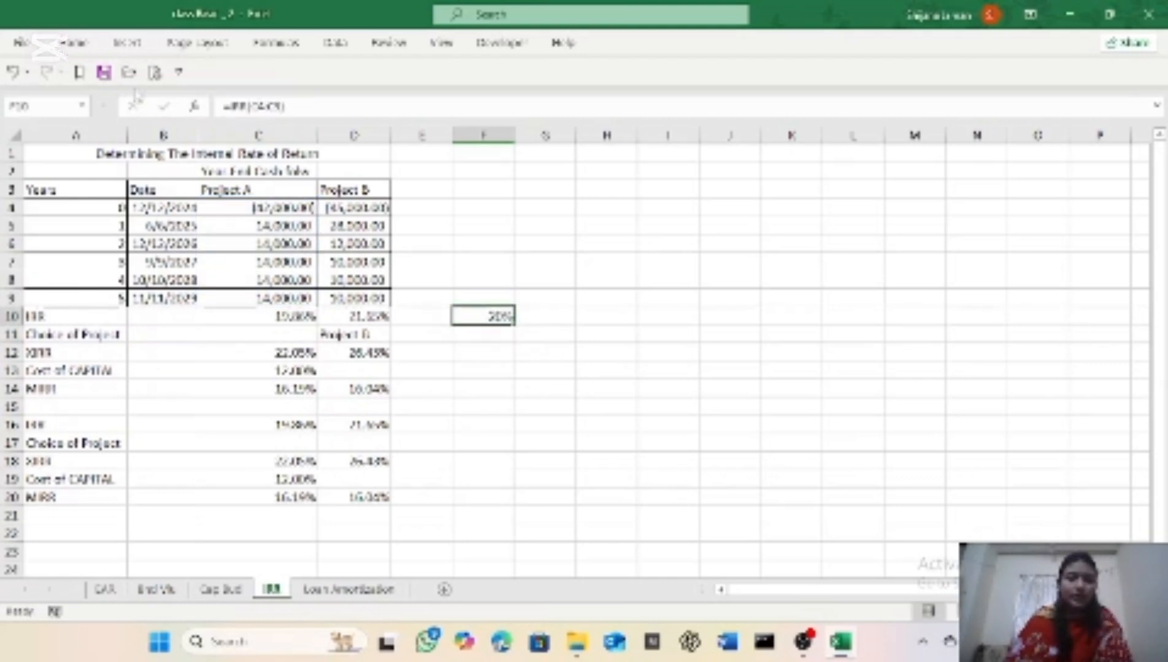
left_click(74, 43)
left_click(640, 77)
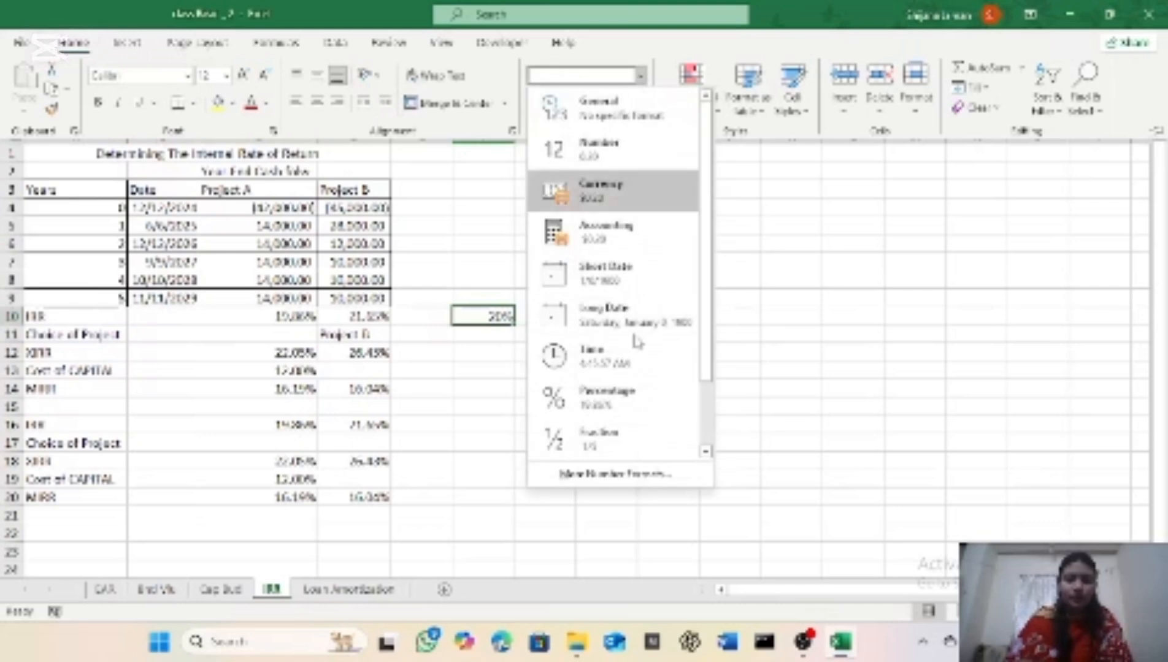
left_click(612, 399)
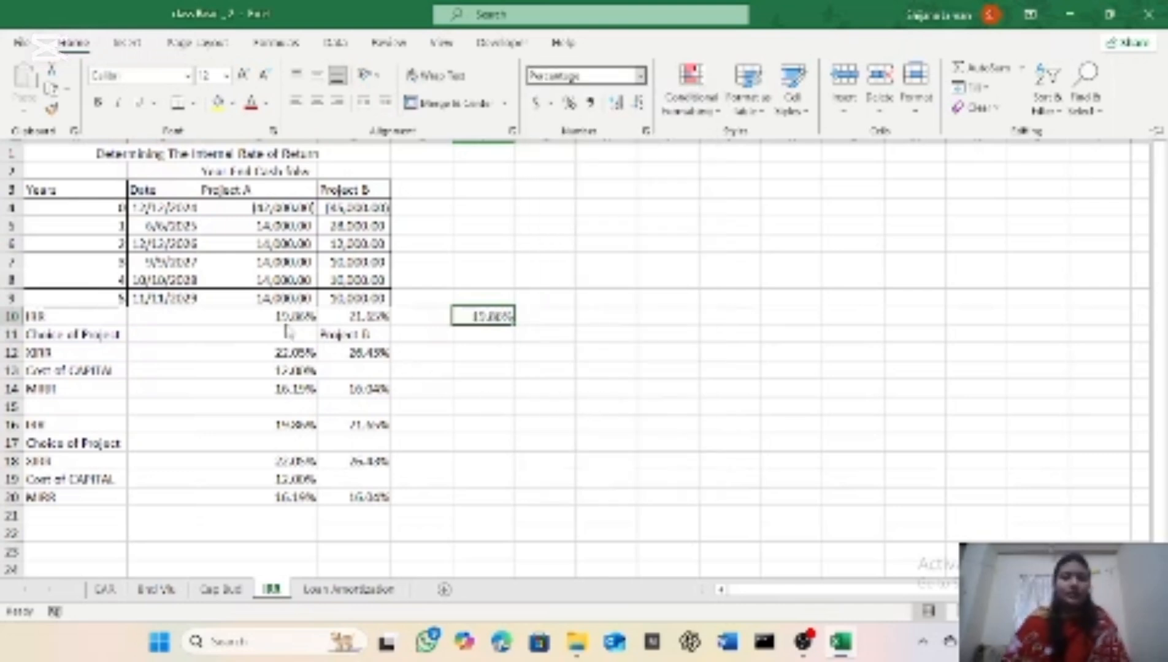
Step: Enter the formula =IRR(D4:D9) in cell G10 to calculate Project B's internal rate of return
left_click(553, 316)
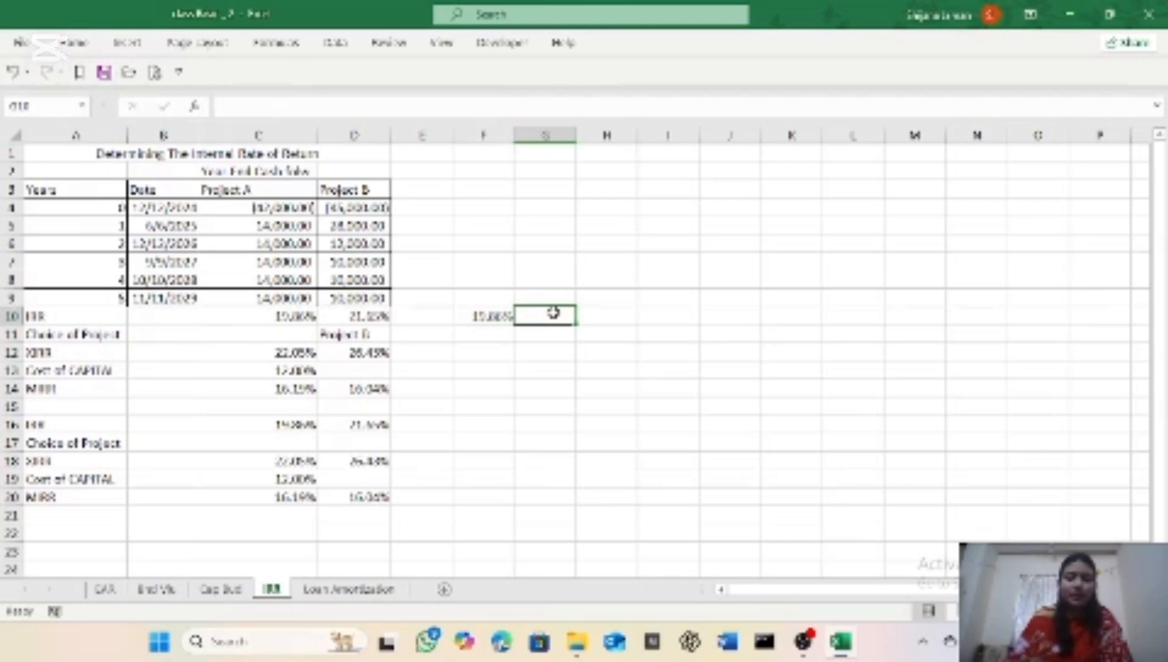
type("=IRR(")
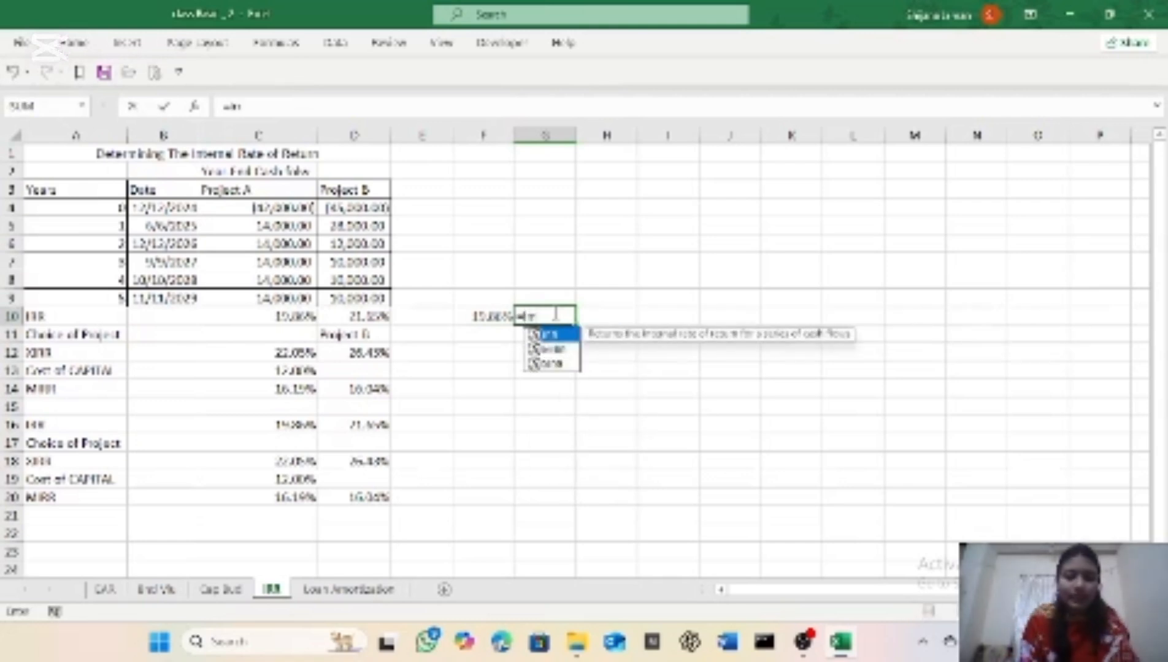
left_click_drag(359, 207, 356, 304)
type(")")
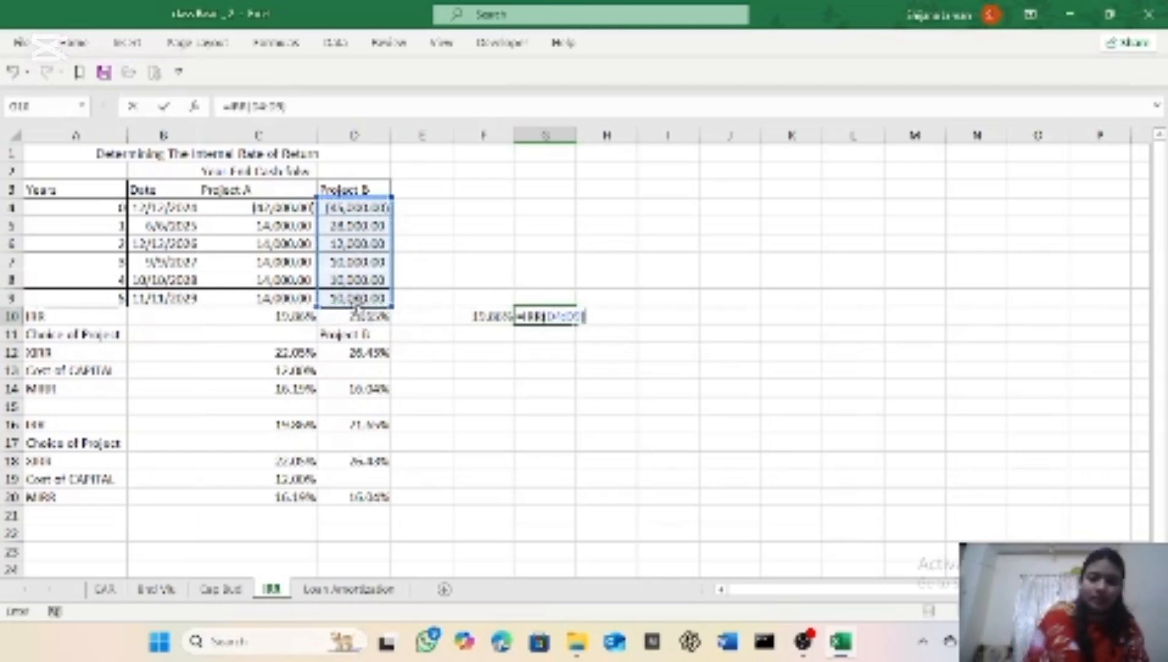
key("Return")
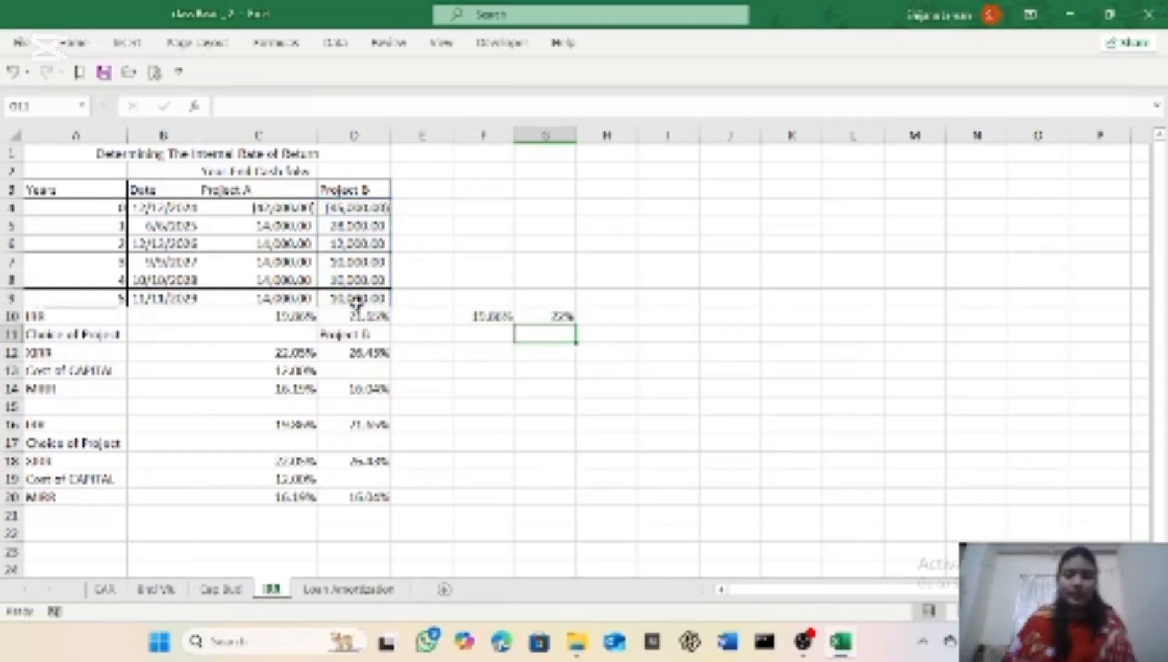
Step: Format Project B's IRR result in cell G10 with the Percentage number format
left_click(535, 316)
left_click(72, 42)
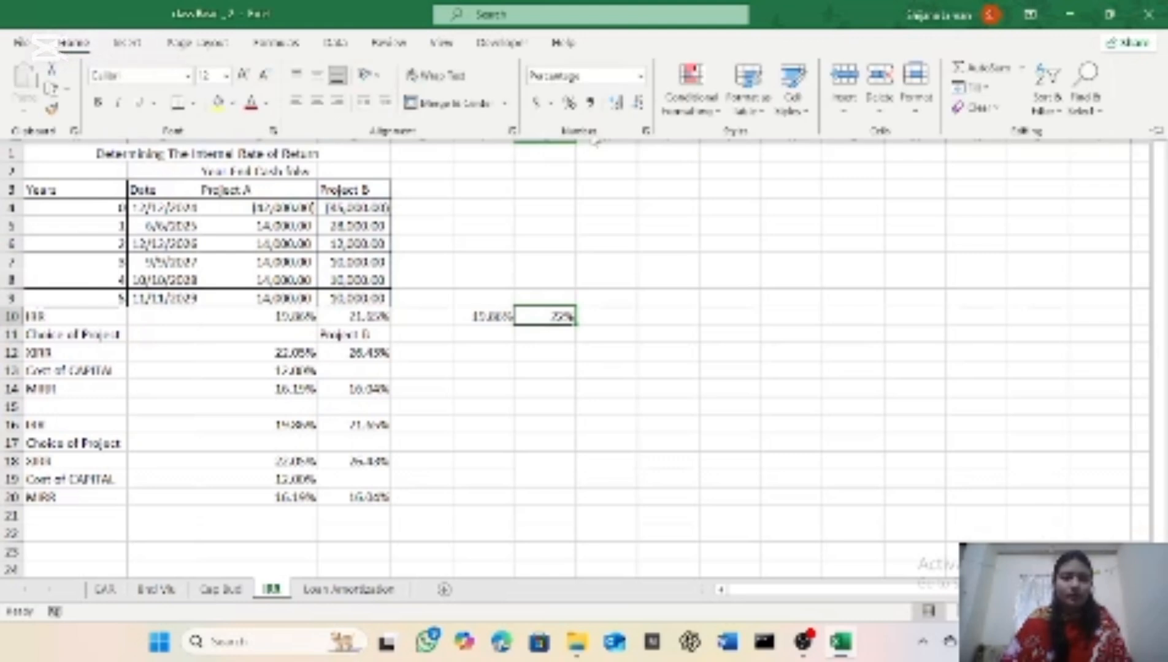
left_click(641, 76)
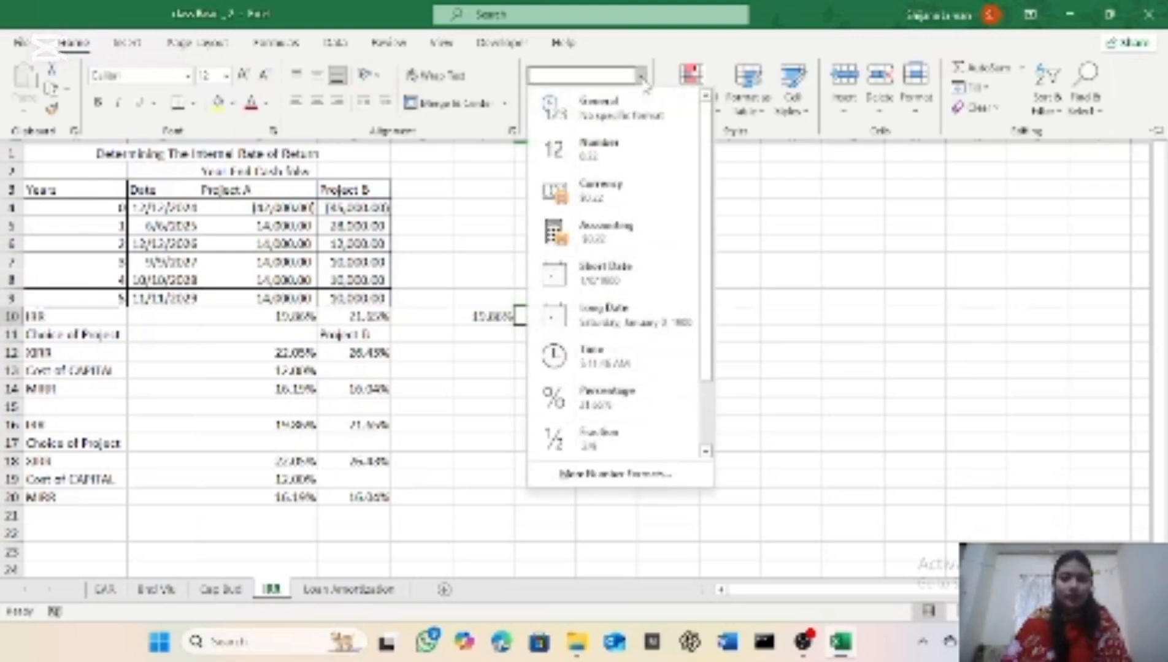
left_click(655, 410)
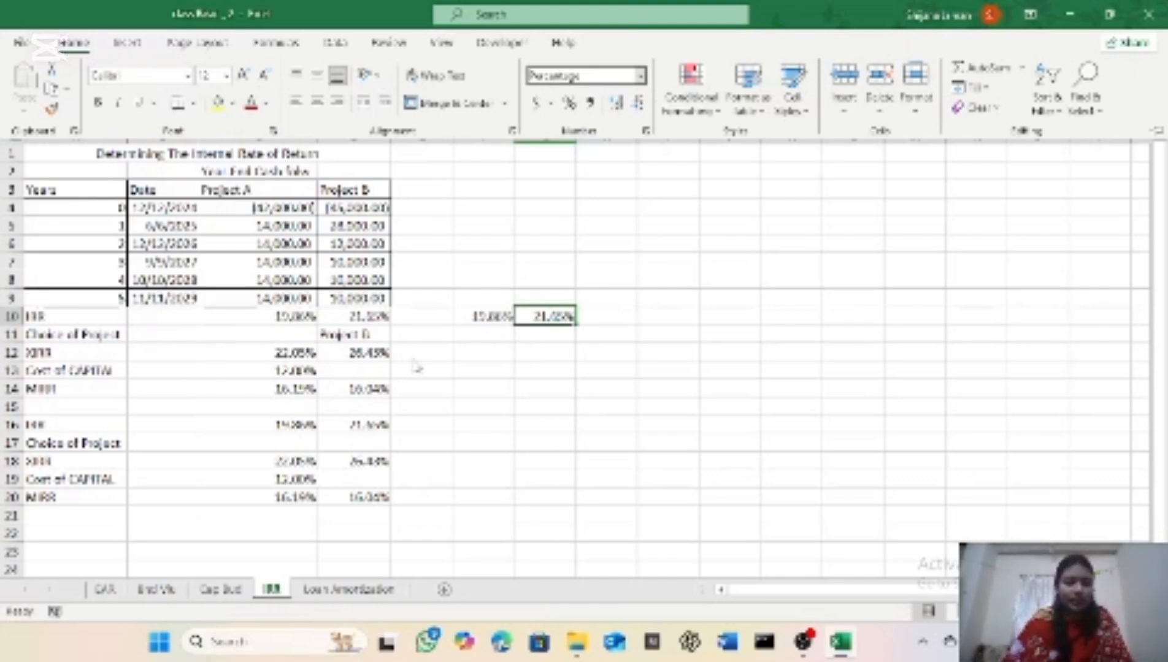
Step: Enter the formula =XIRR(C4:C9,B4:B9) in cell F12, using Project A's cash flows and the dates
left_click(478, 360)
left_click(475, 356)
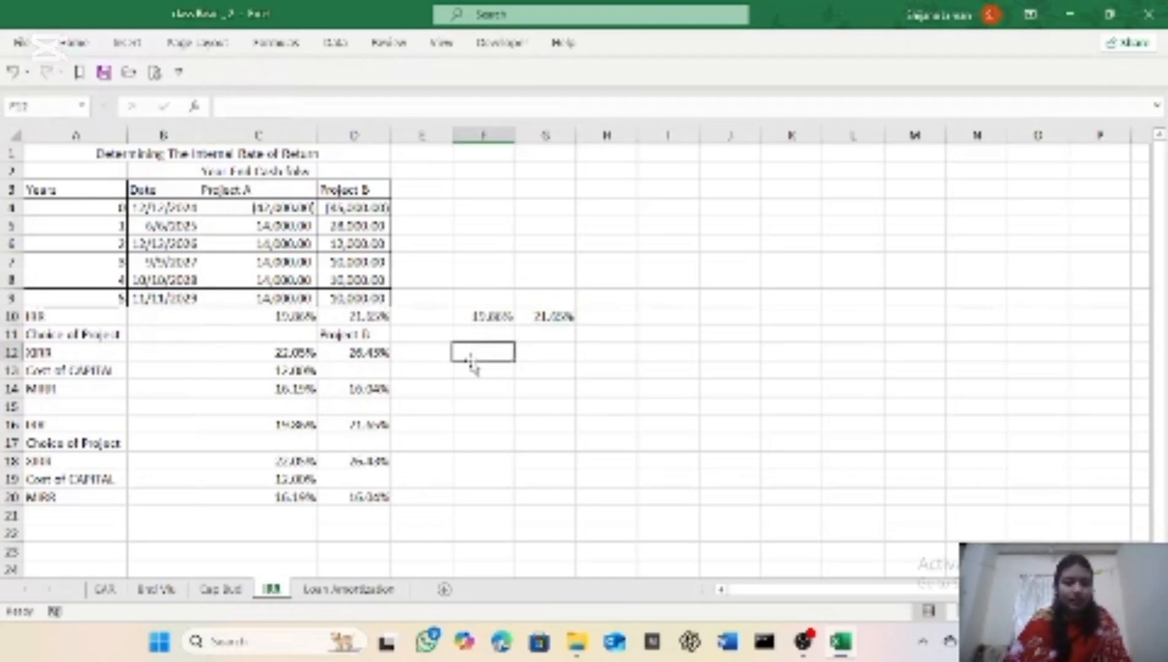
type("=")
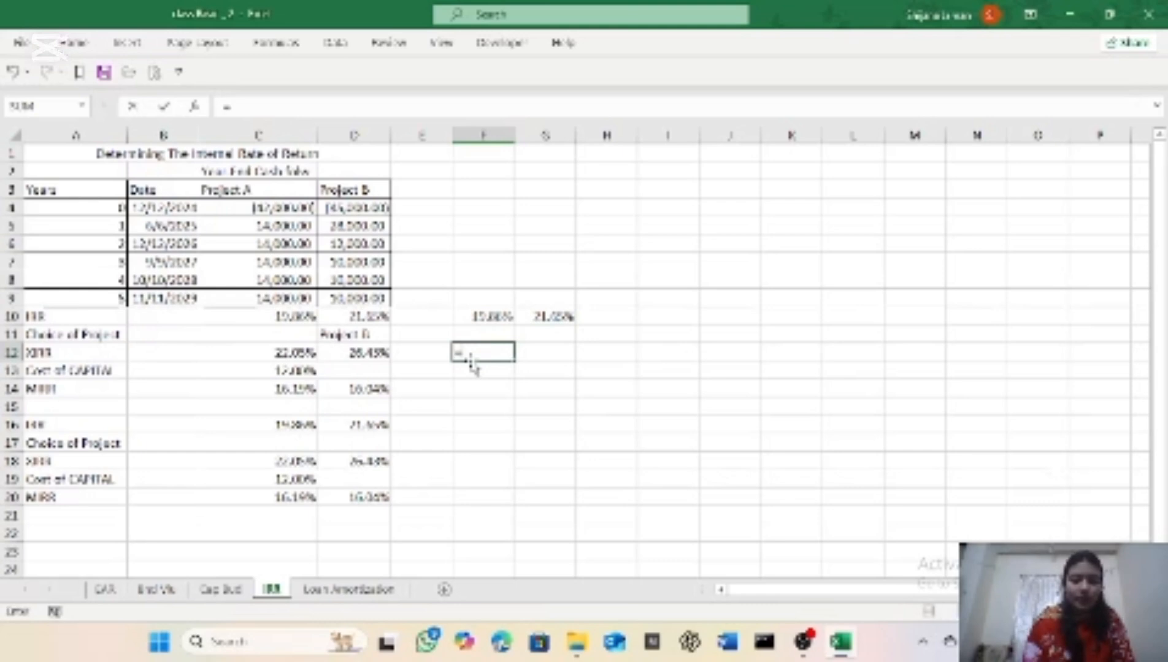
type("irr")
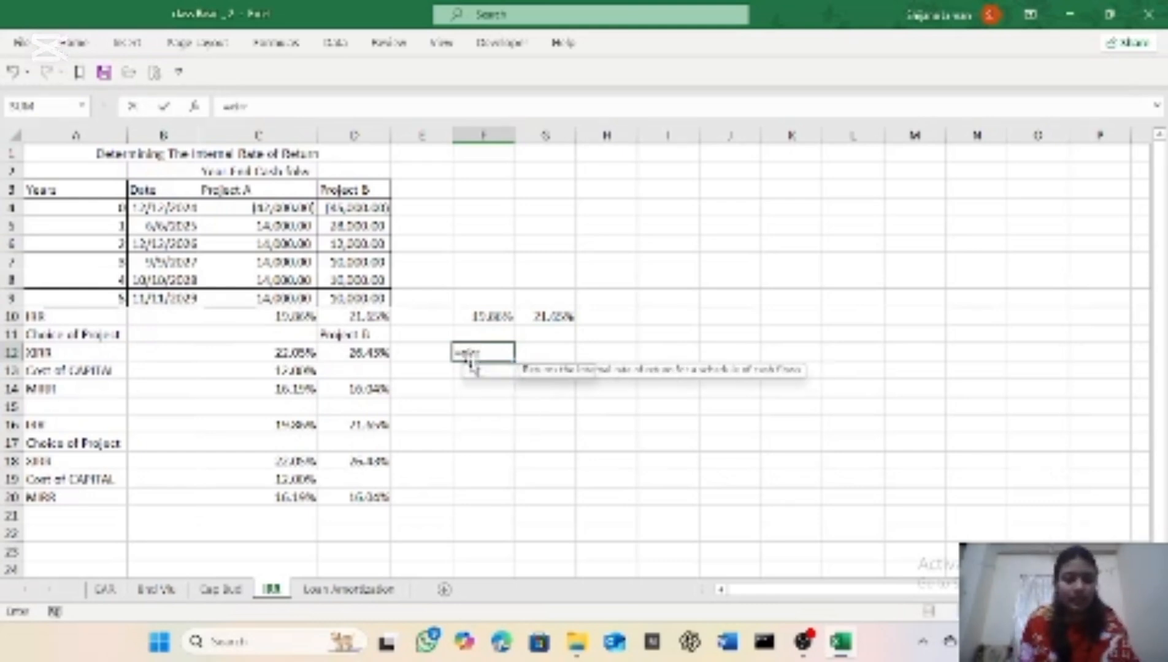
key("Tab")
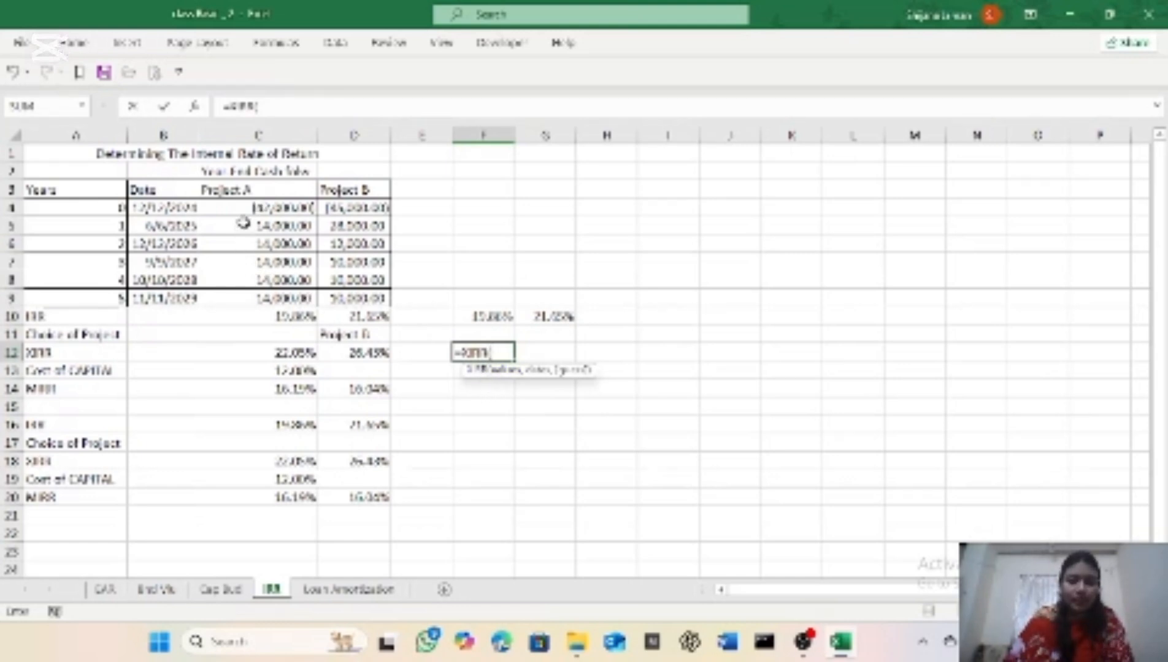
left_click_drag(250, 205, 251, 296)
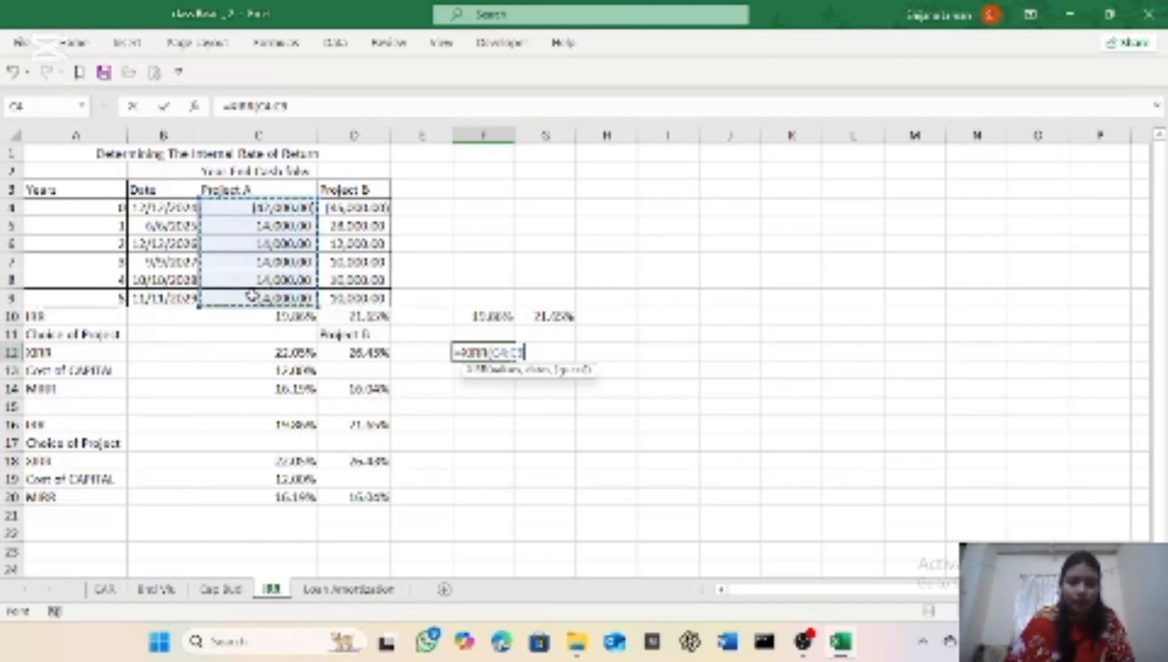
type(",")
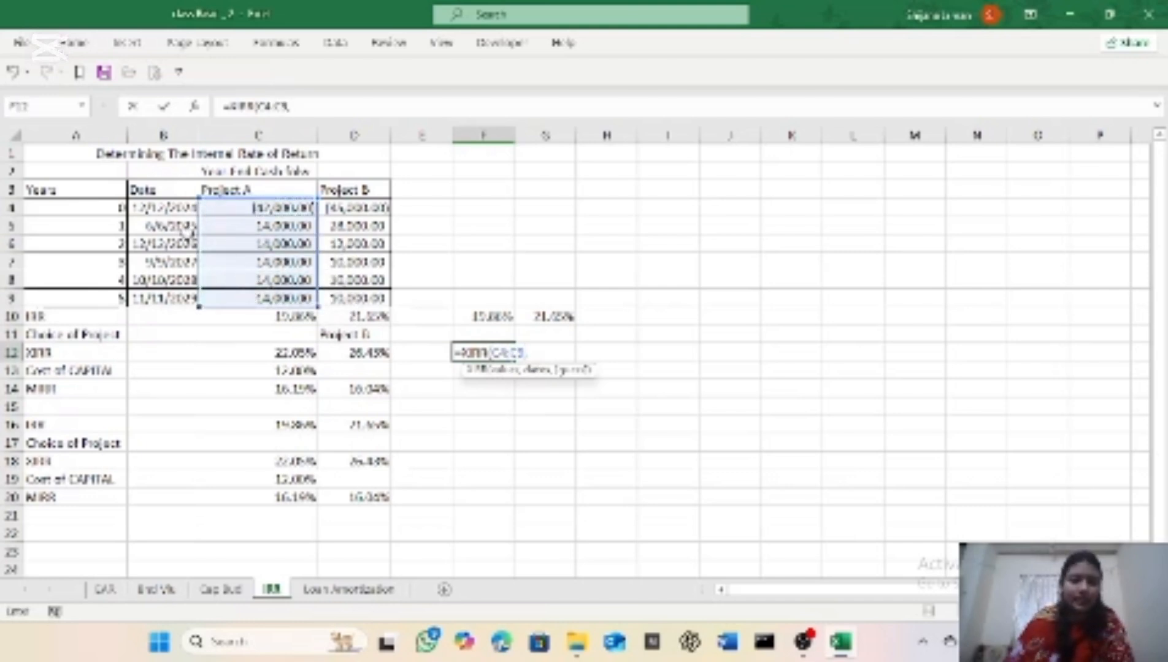
left_click_drag(175, 208, 168, 295)
type(")")
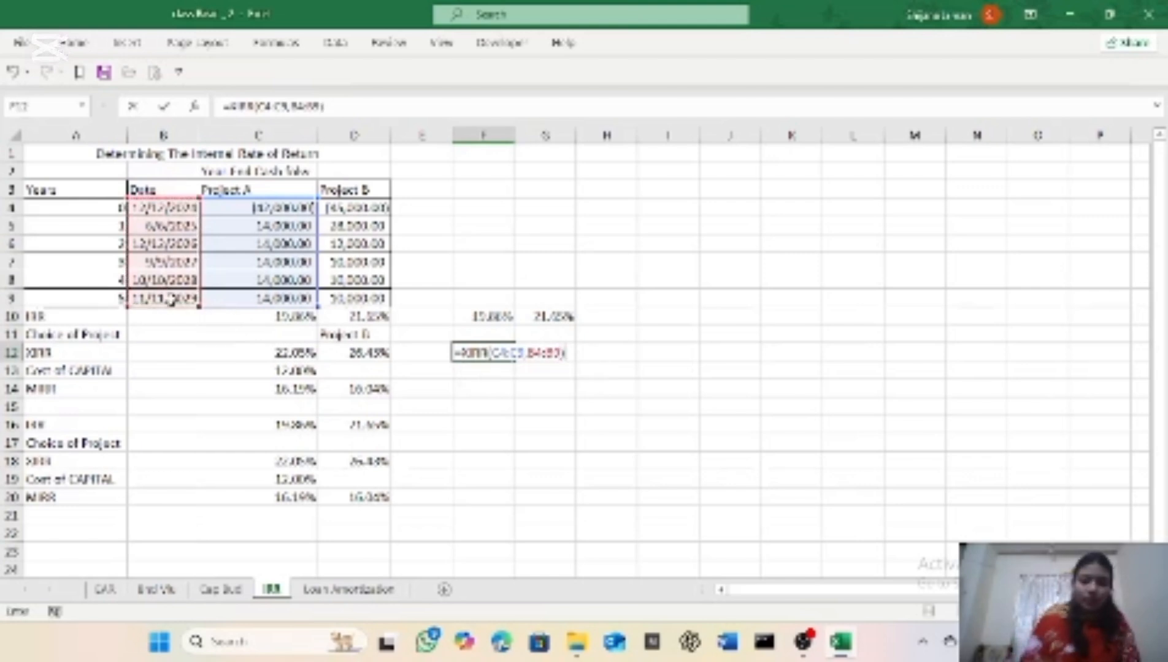
key("Return")
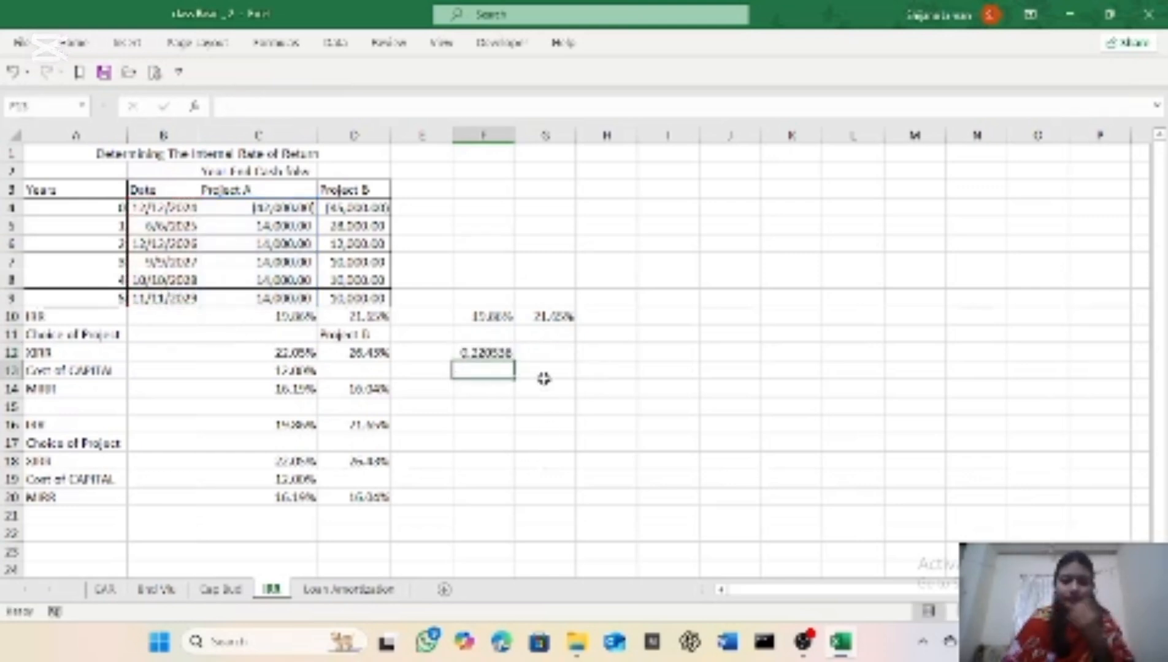
Step: Format Project A's XIRR result in cell F12 with the Percentage number format
left_click(490, 354)
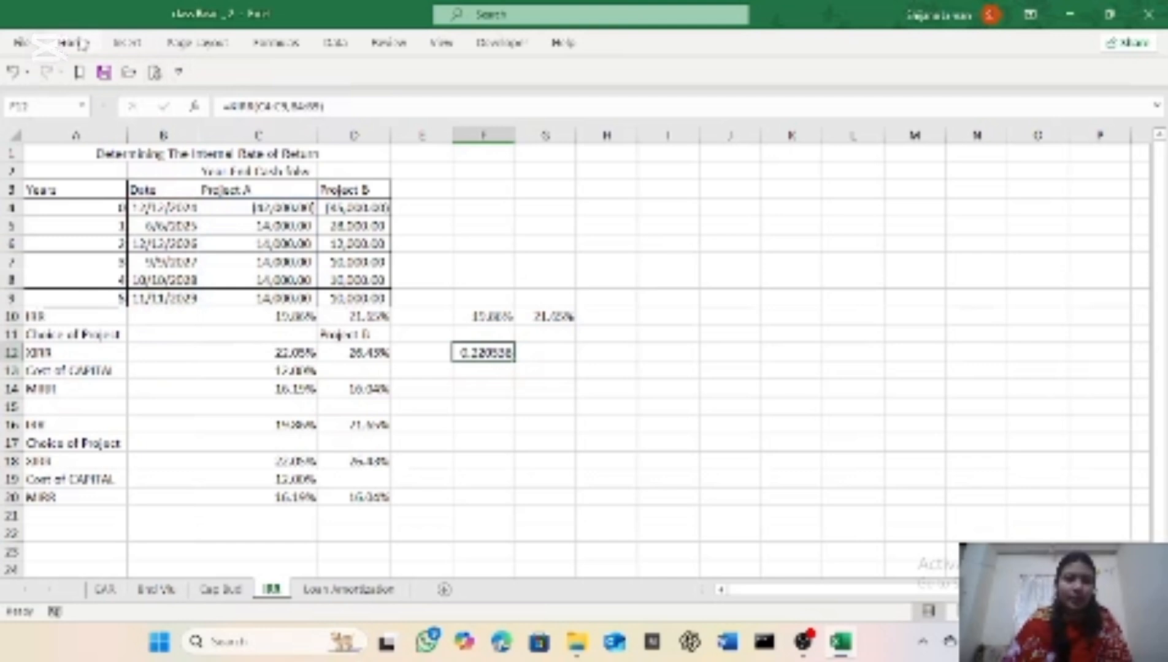
left_click(75, 42)
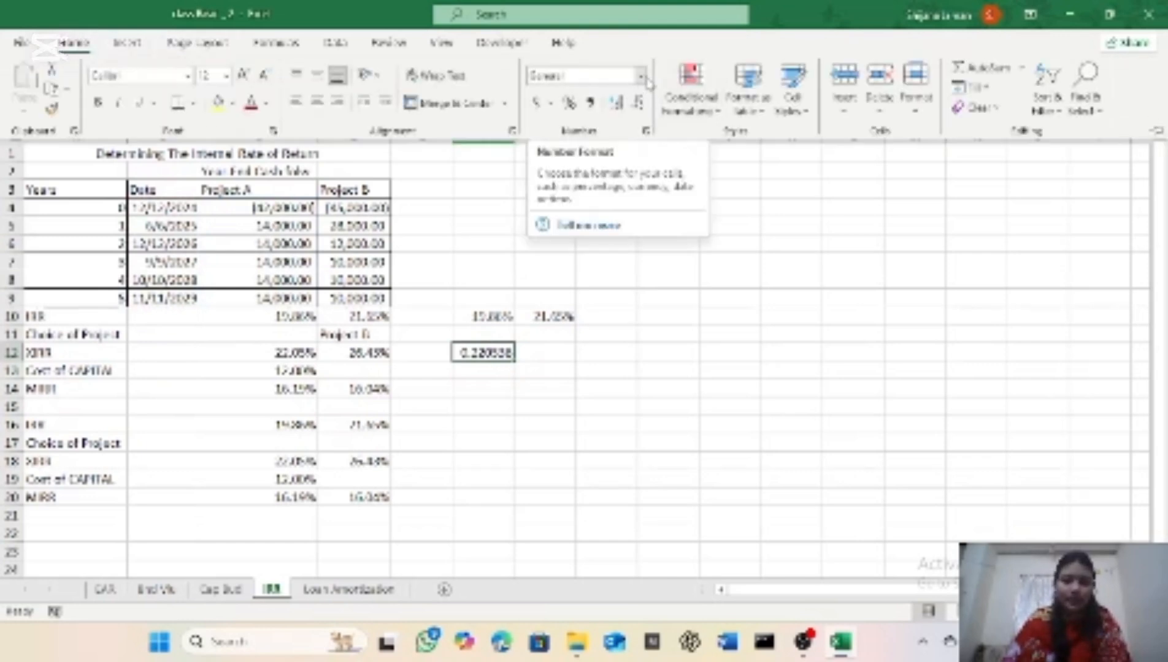
left_click(642, 77)
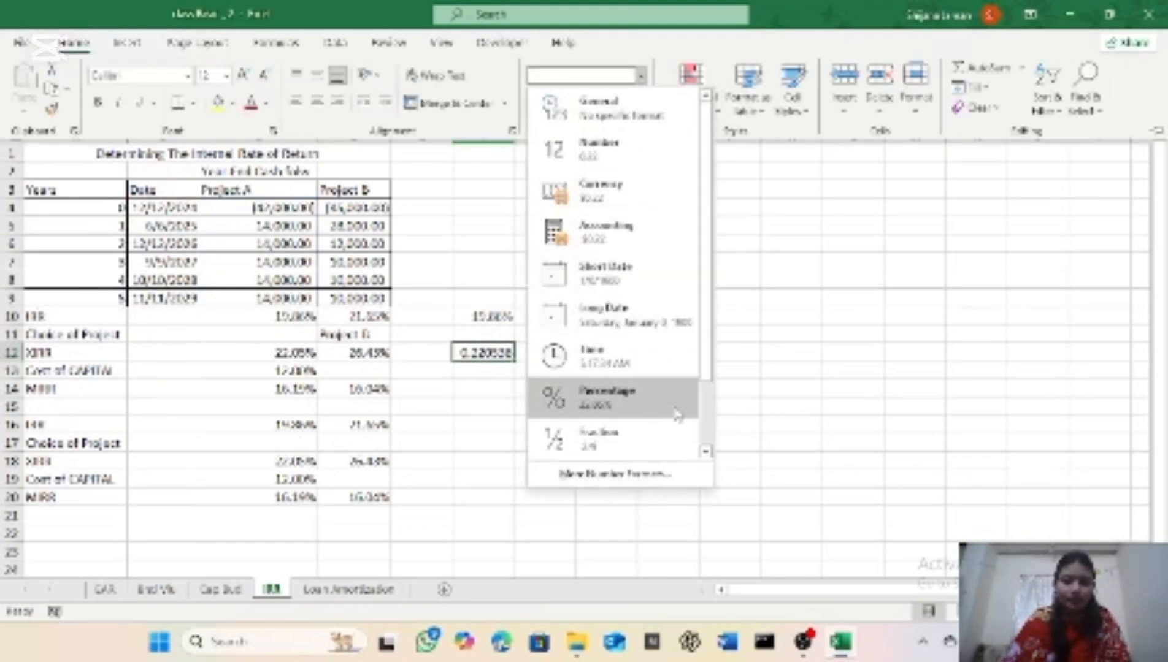
left_click(659, 398)
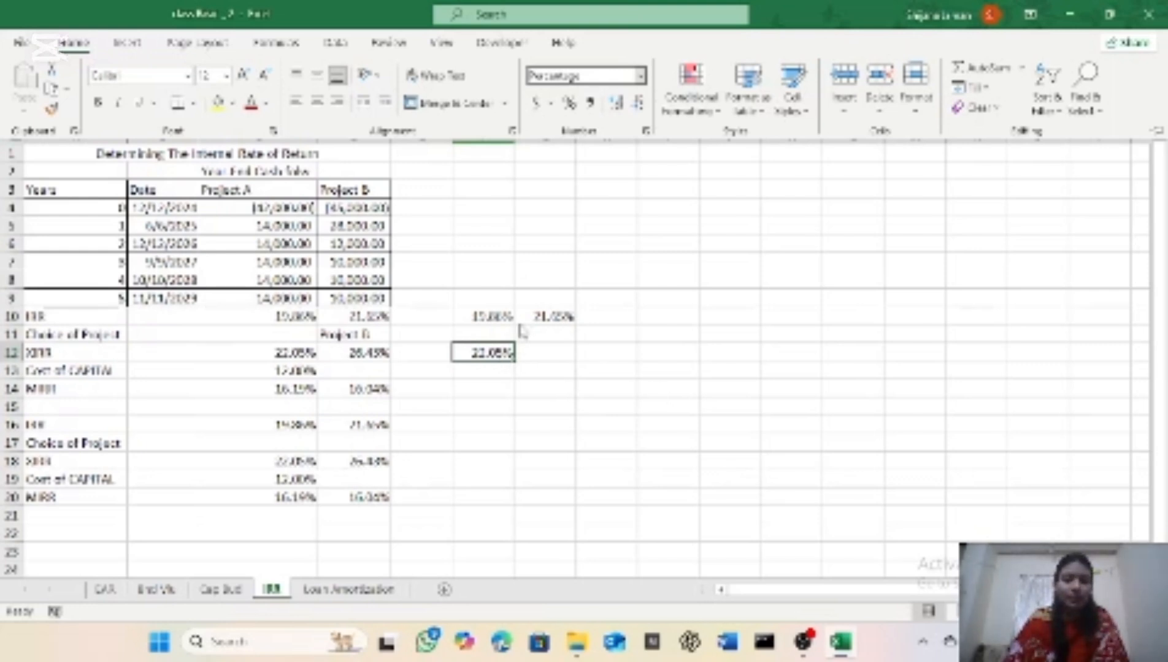
Step: Highlight Project A's existing XIRR value in cell C12 with a yellow fill
left_click(304, 359)
left_click(310, 354)
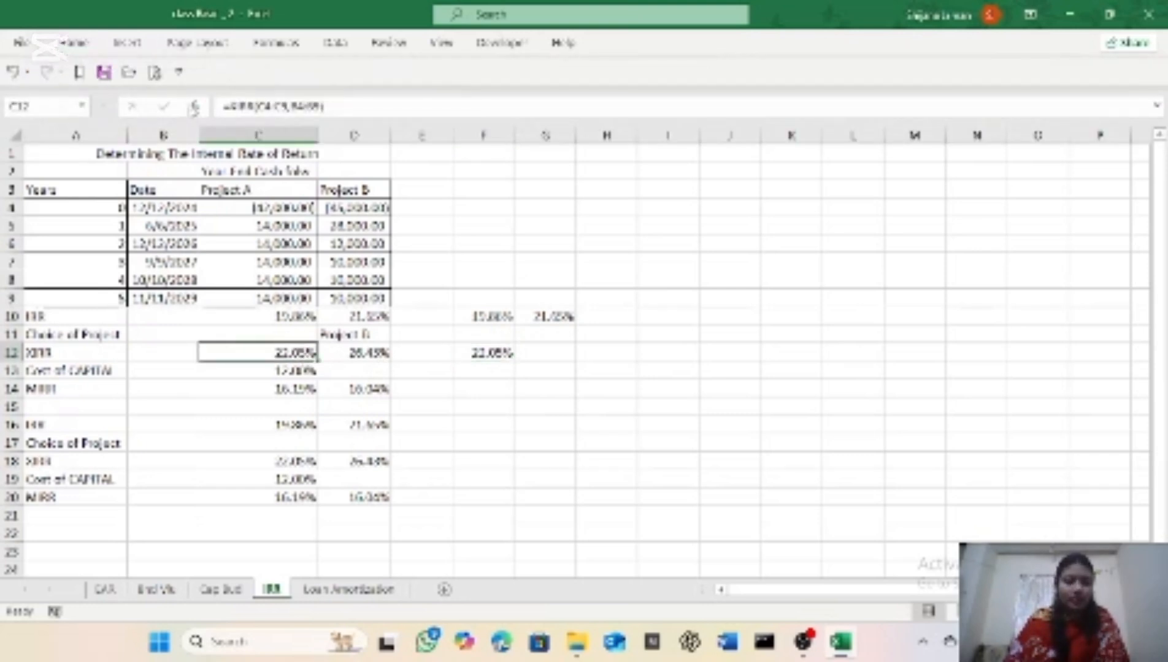
left_click(79, 44)
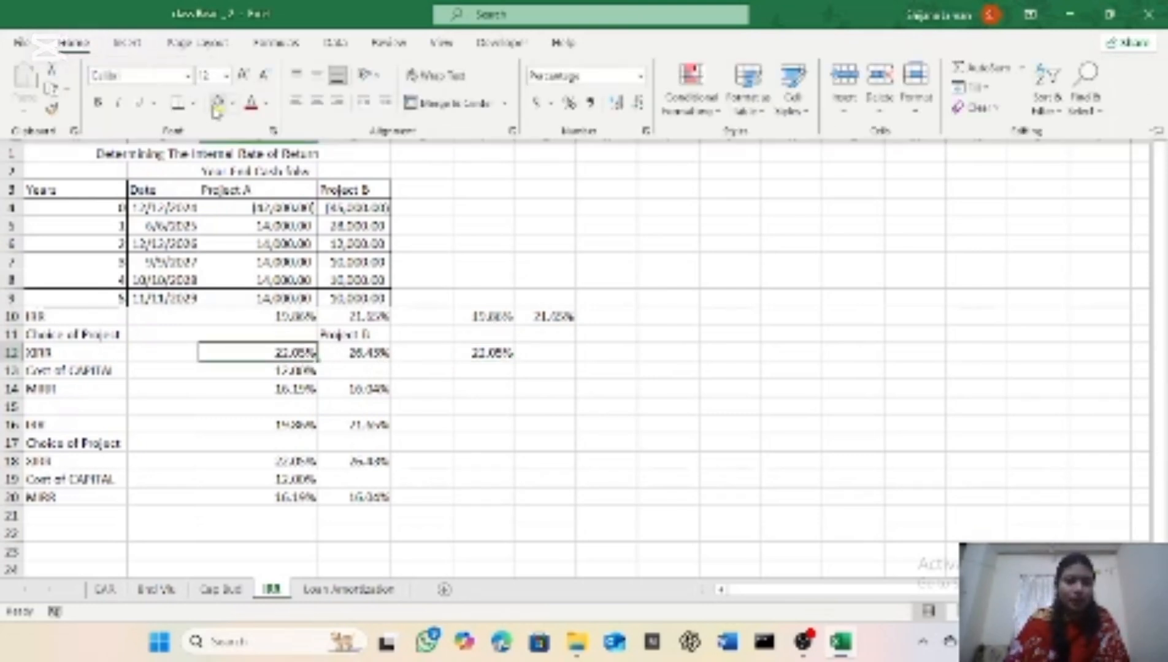
left_click(215, 104)
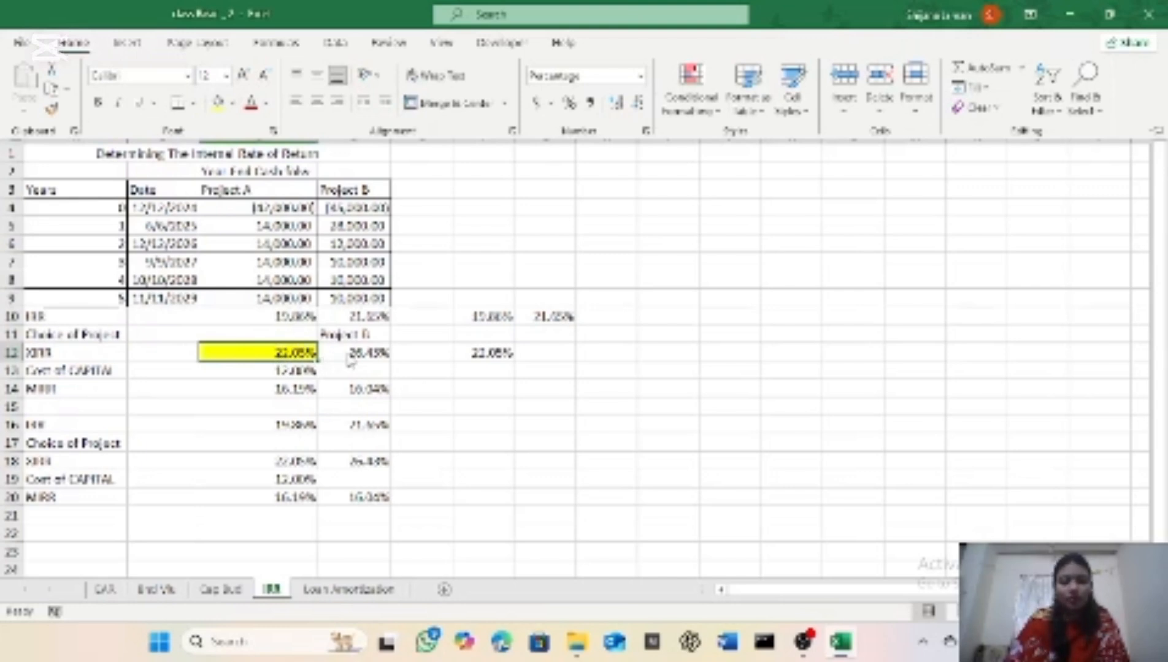
Step: Enter the formula =IRR(D4:D9) in cell G12 for Project B in the XIRR row
left_click(538, 352)
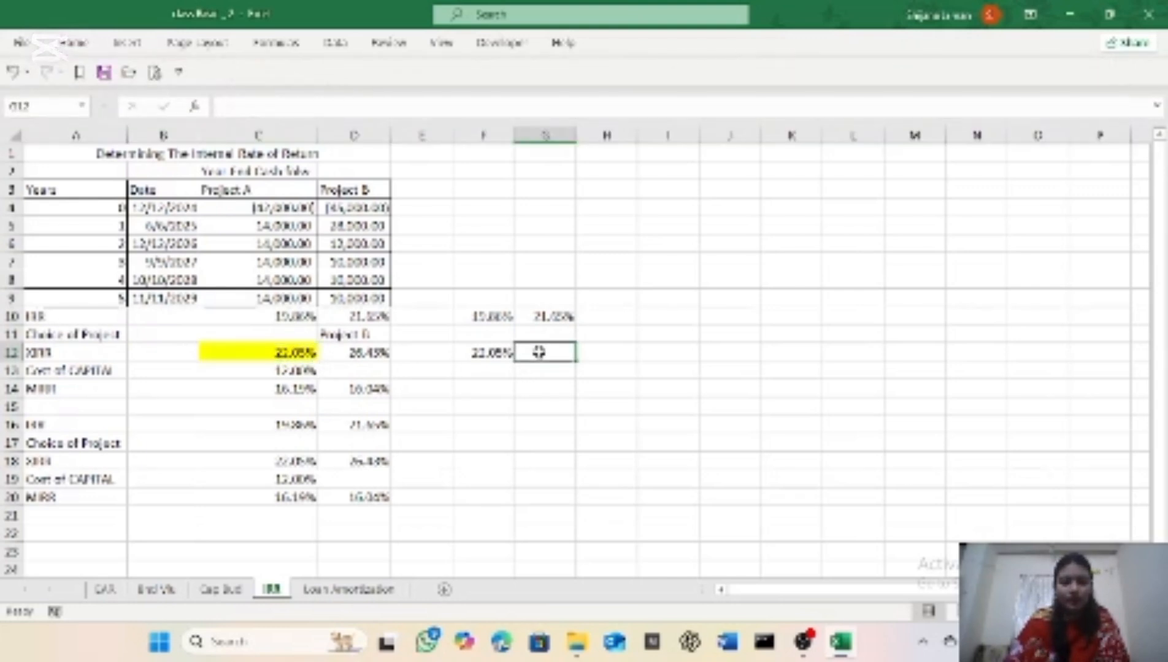
type("=irr")
key("Tab")
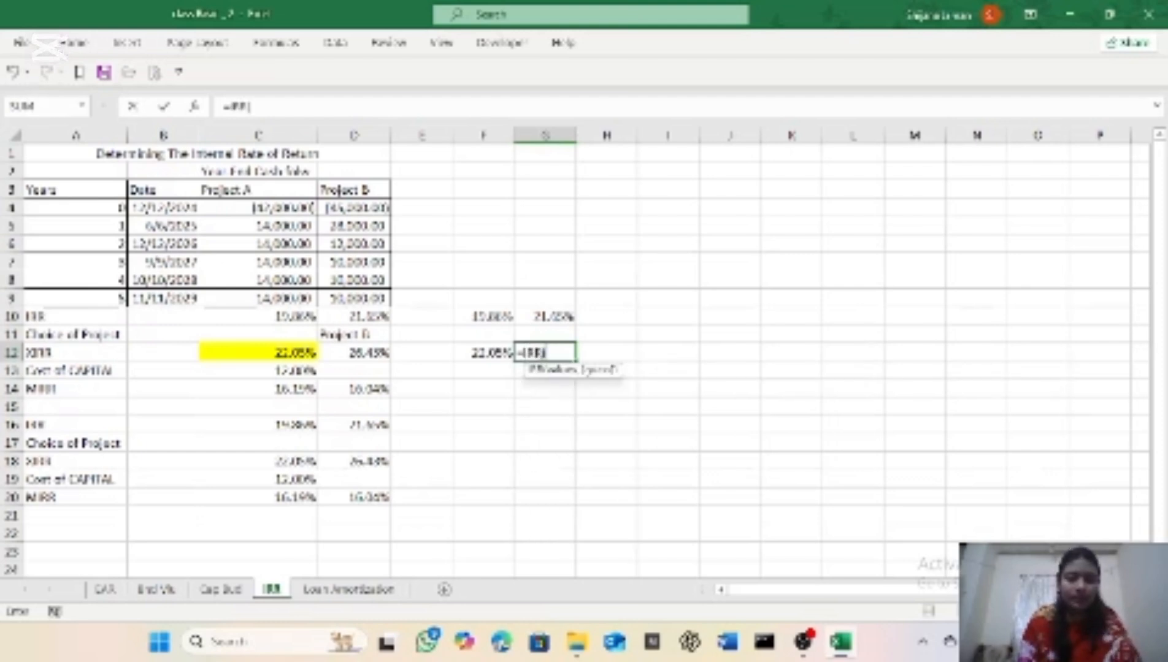
left_click_drag(354, 208, 347, 300)
type(",")
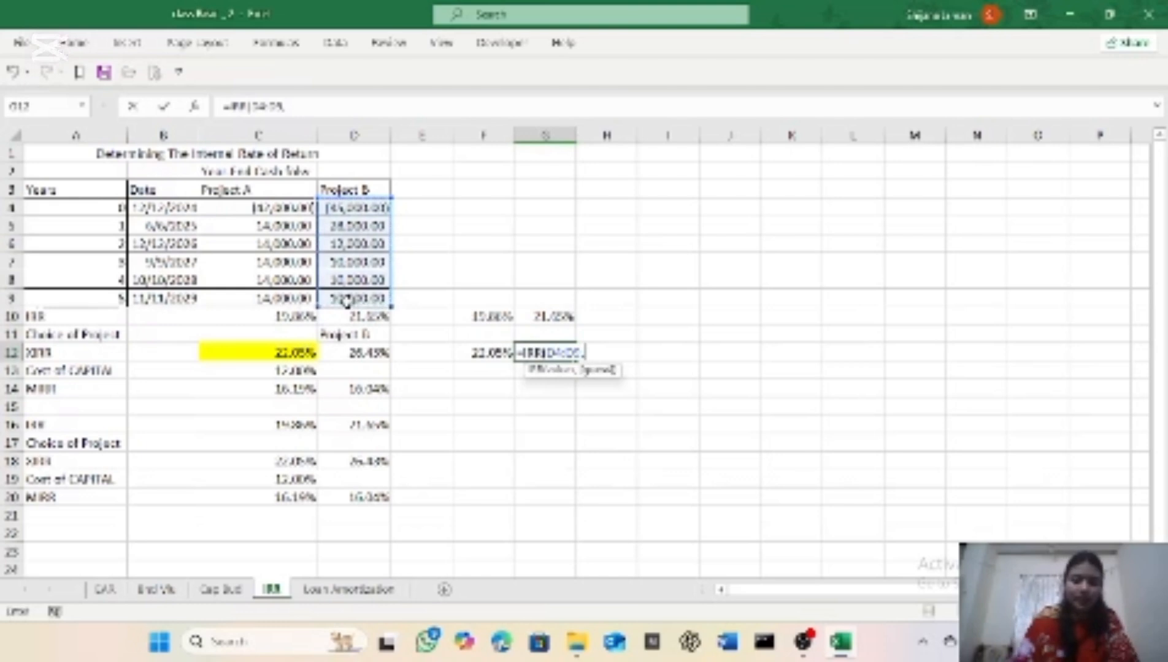
key("BackSpace")
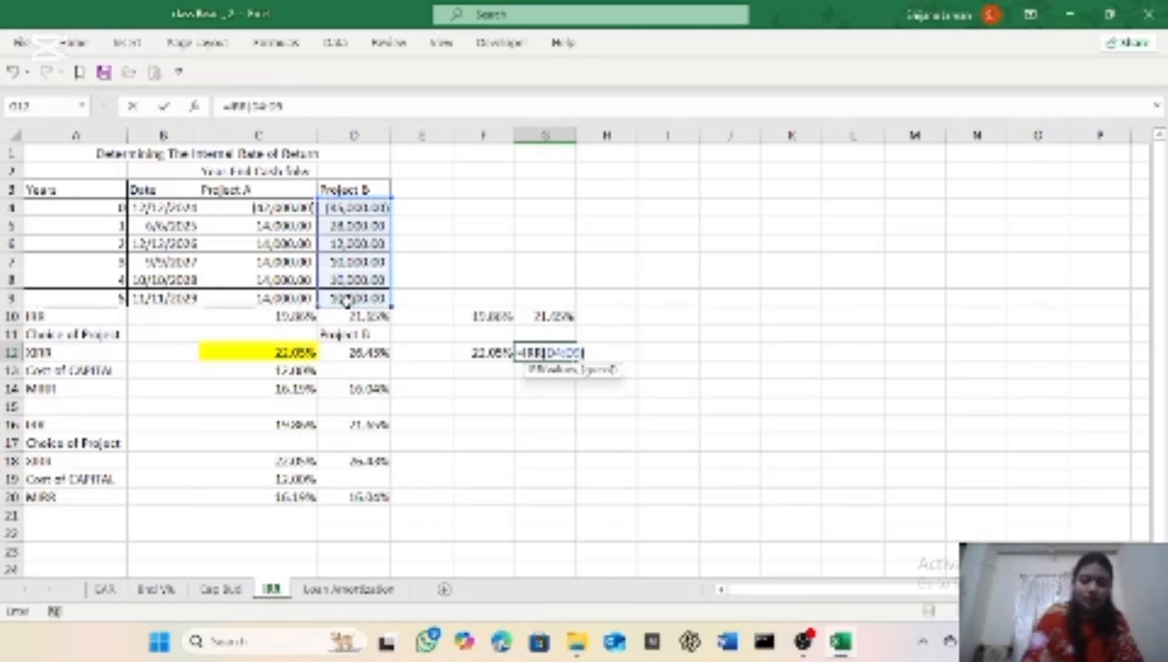
key("Return")
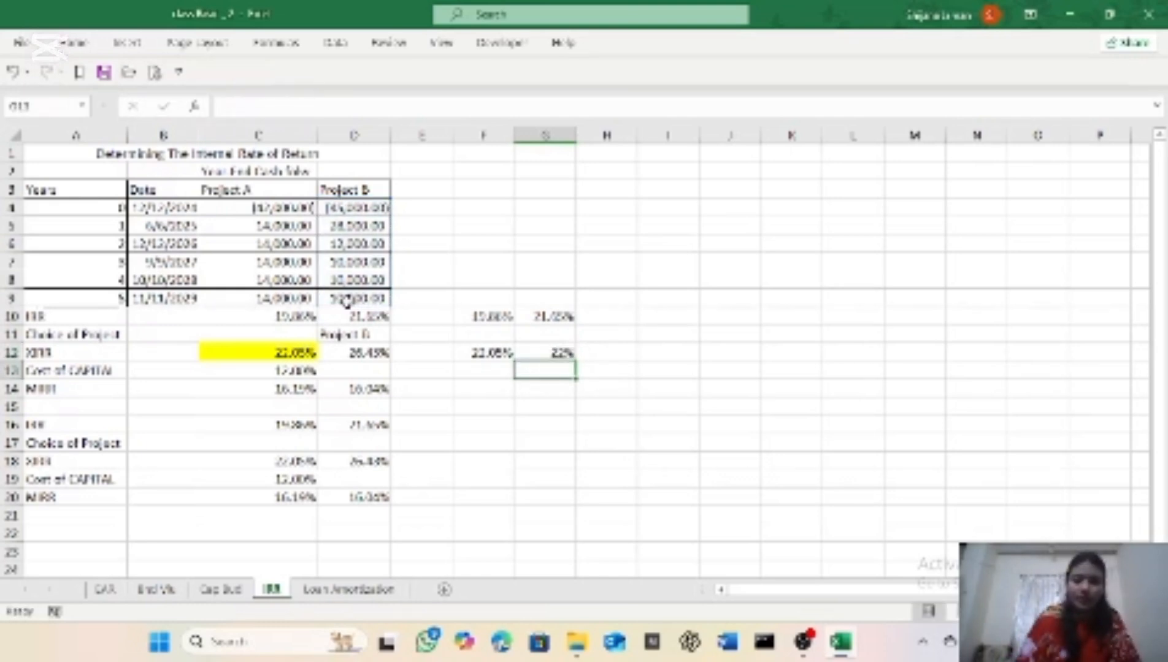
Step: Format Project B's result in cell G12 of the XIRR row with the Percentage number format
left_click(552, 351)
left_click(74, 43)
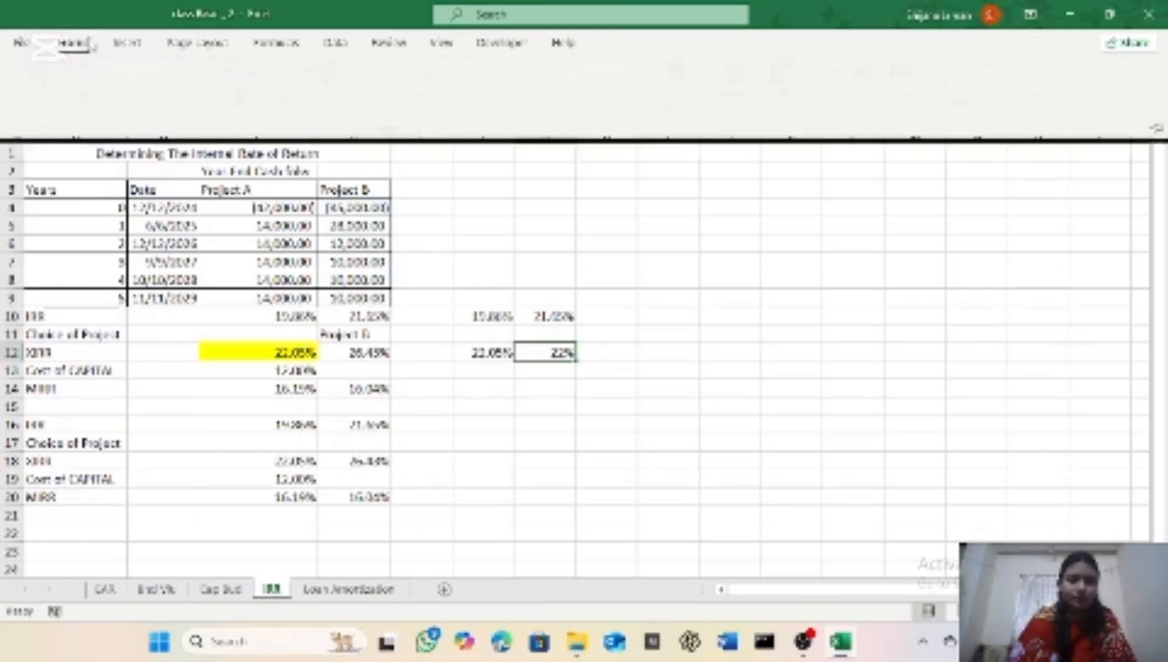
left_click(641, 75)
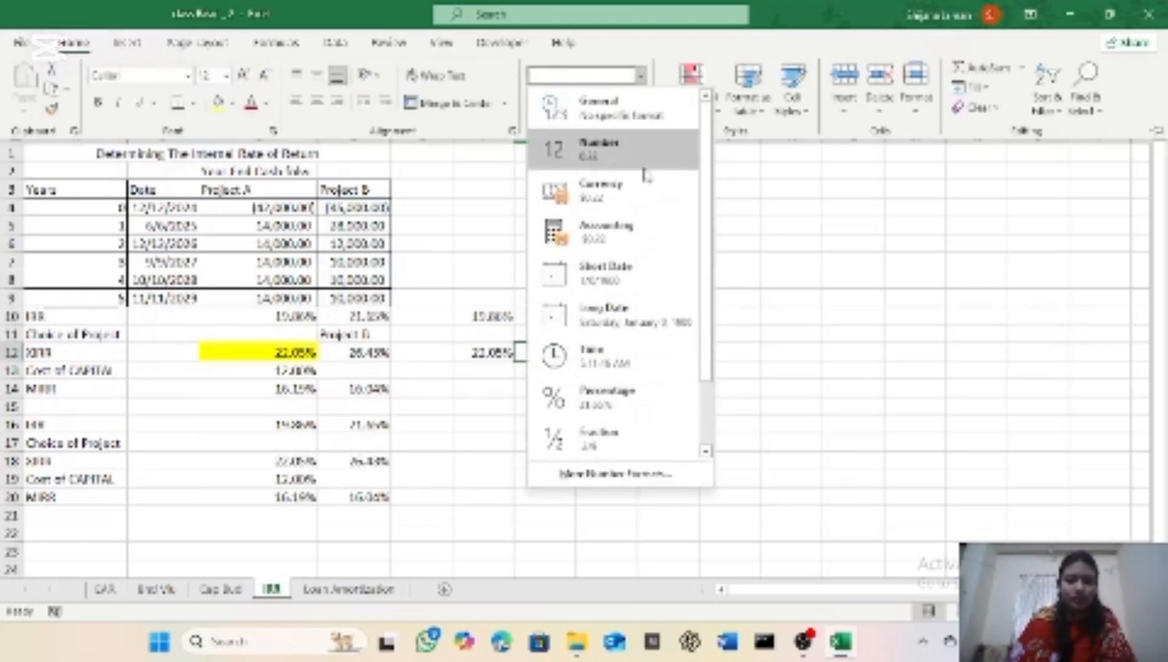
left_click(633, 403)
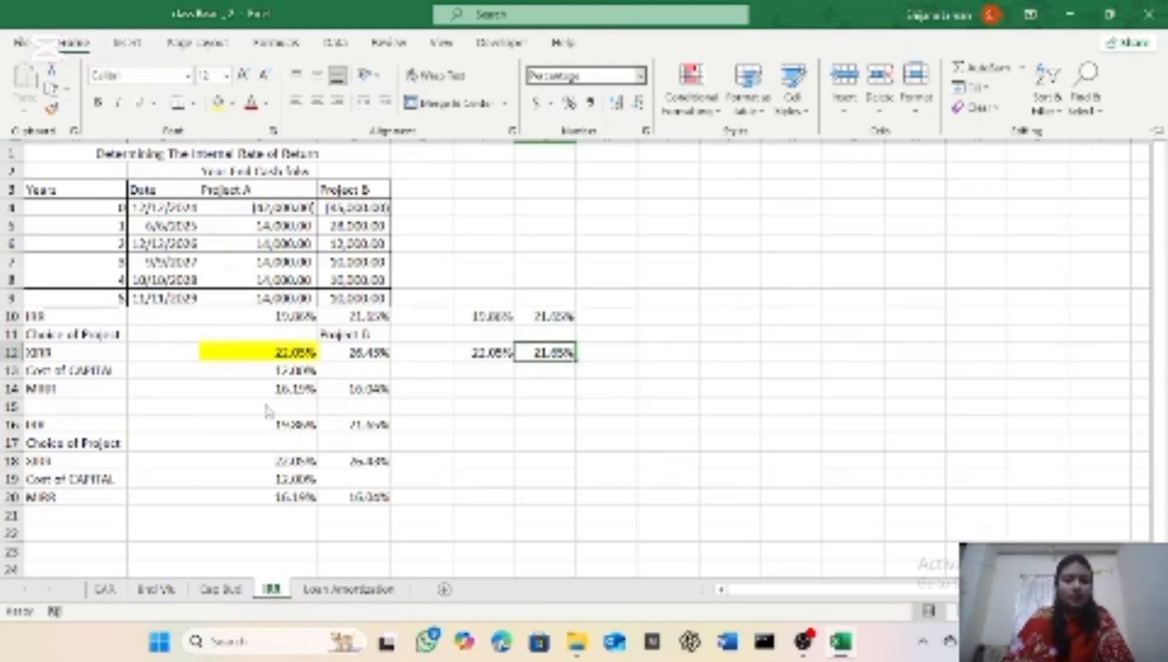
Step: Replace the formula in cell G12 with =XIRR(D4:D9,B4:B9), using Project B's cash flows and the dates
left_click(545, 353)
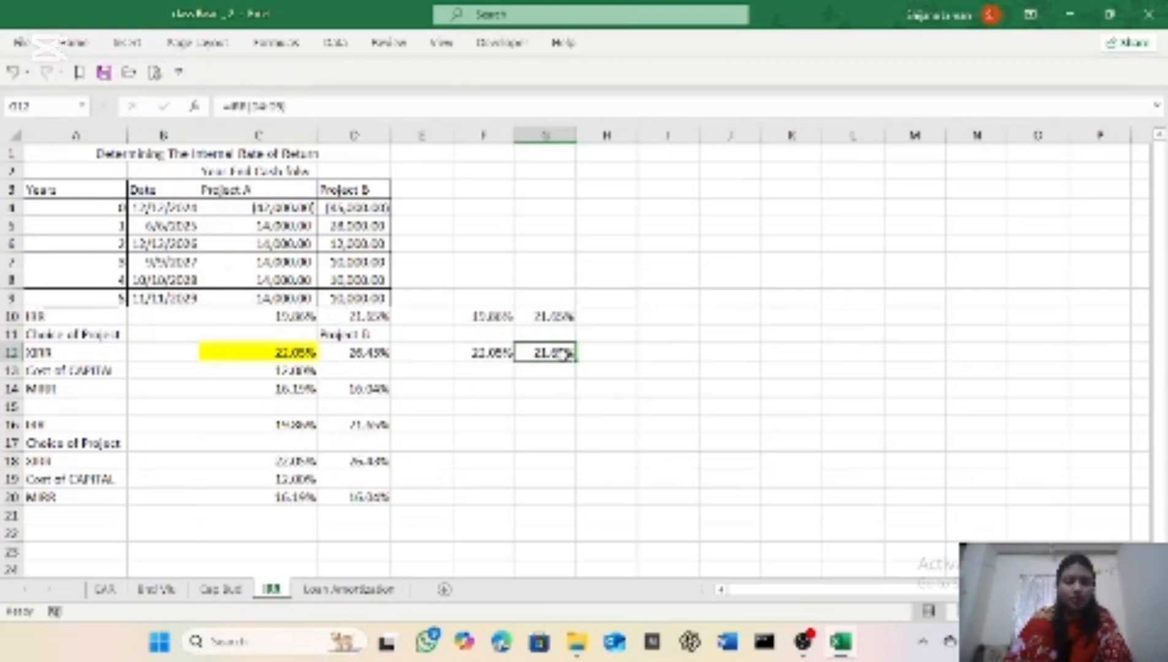
key("BackSpace")
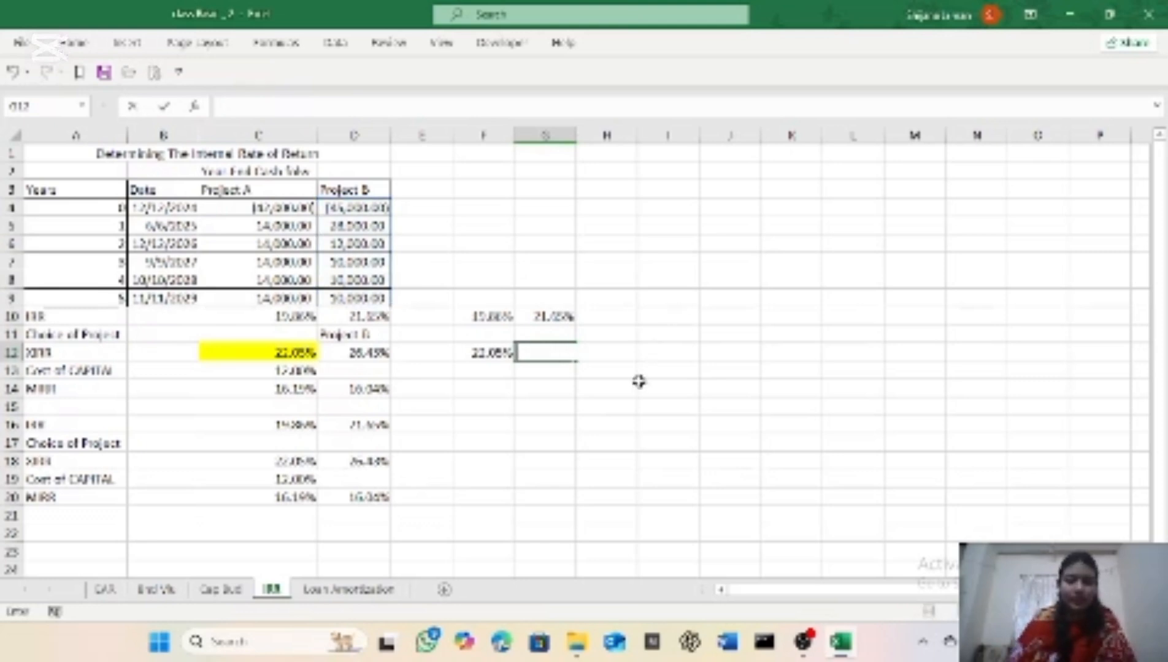
left_click(538, 404)
left_click(545, 354)
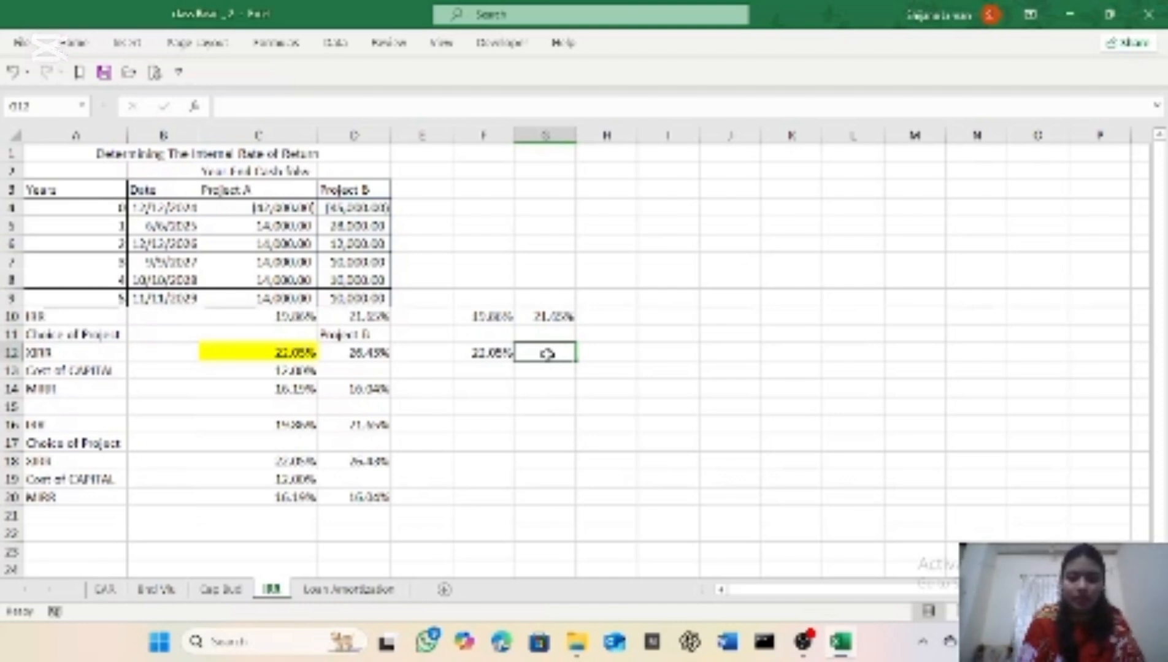
type("=")
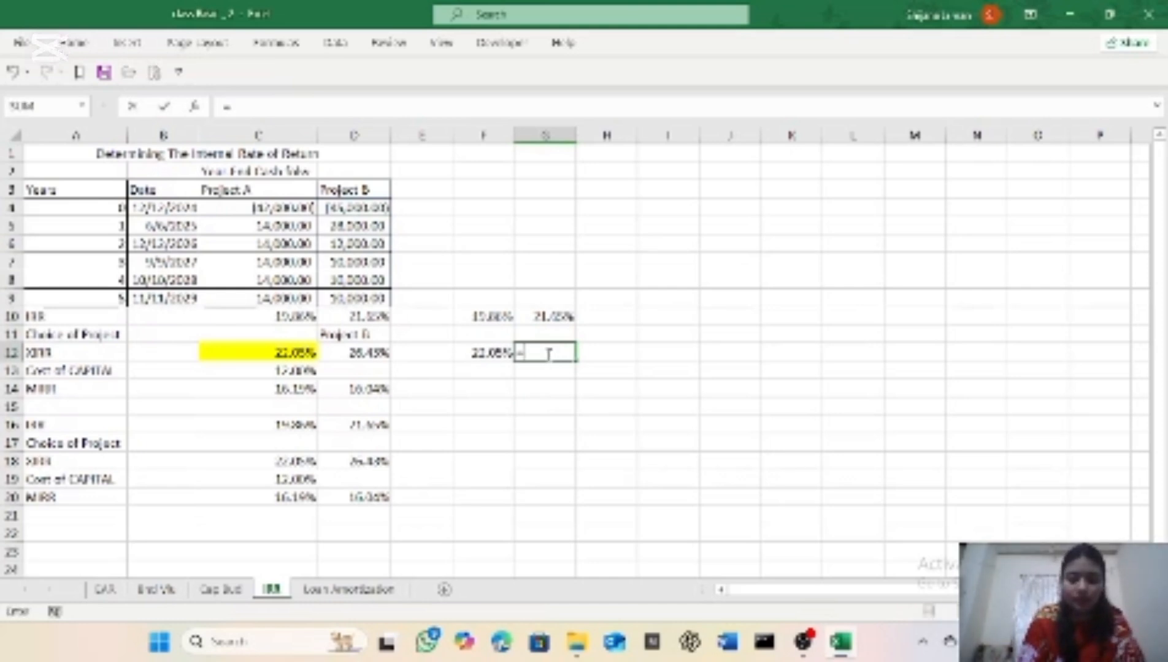
type("xir")
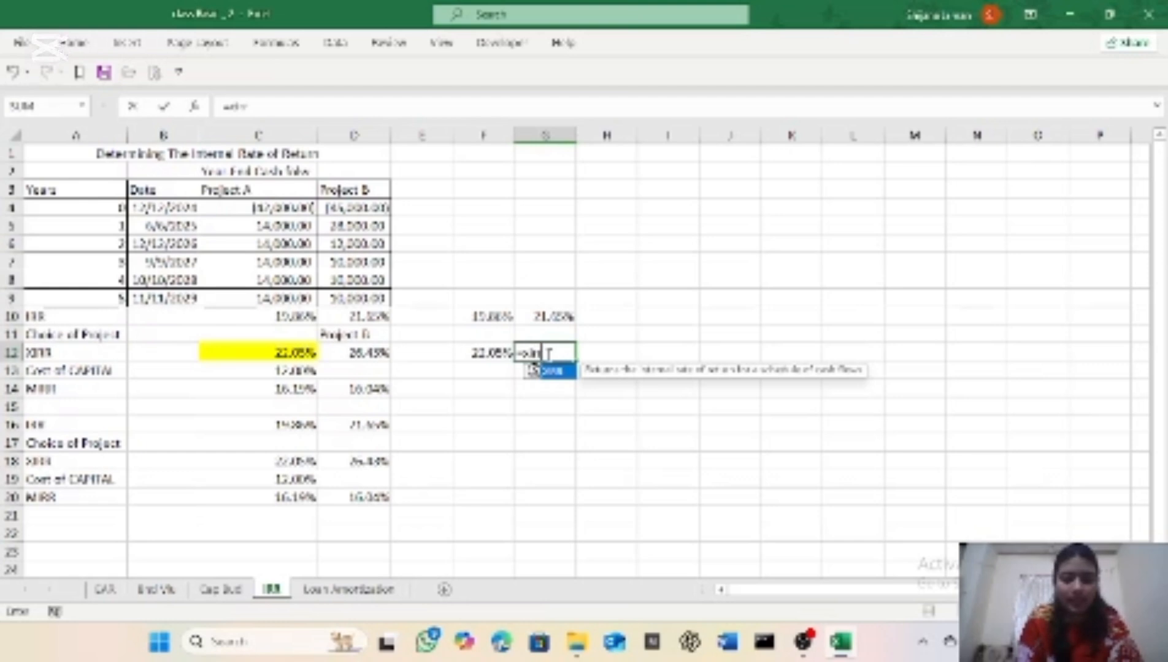
double_click(533, 370)
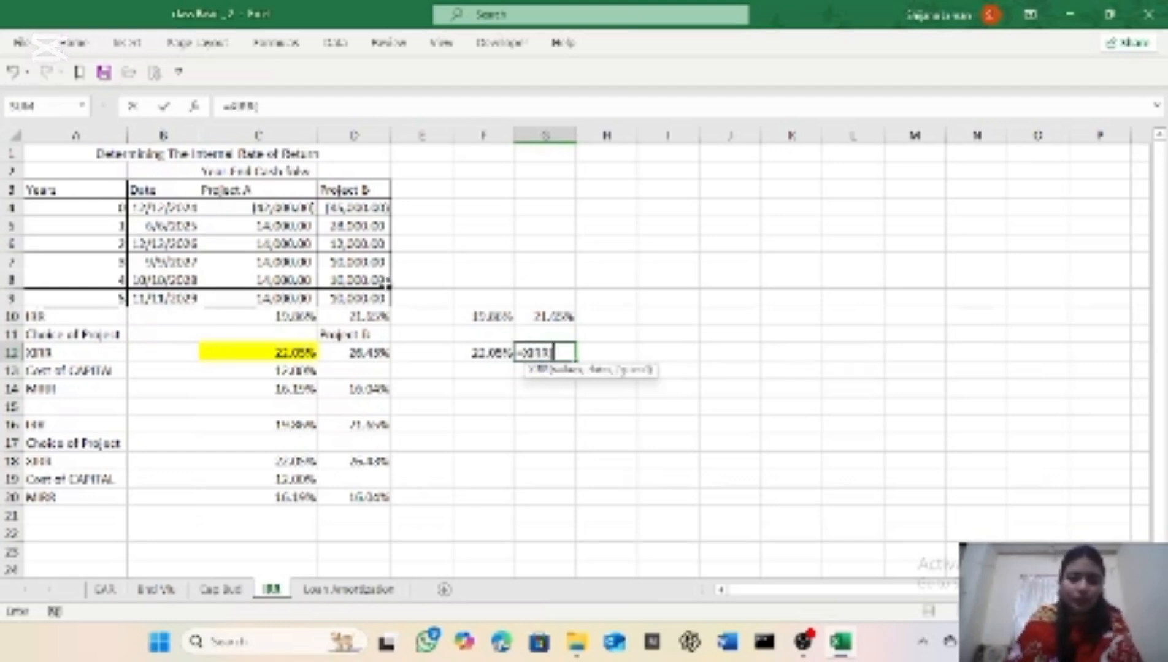
left_click_drag(365, 207, 368, 301)
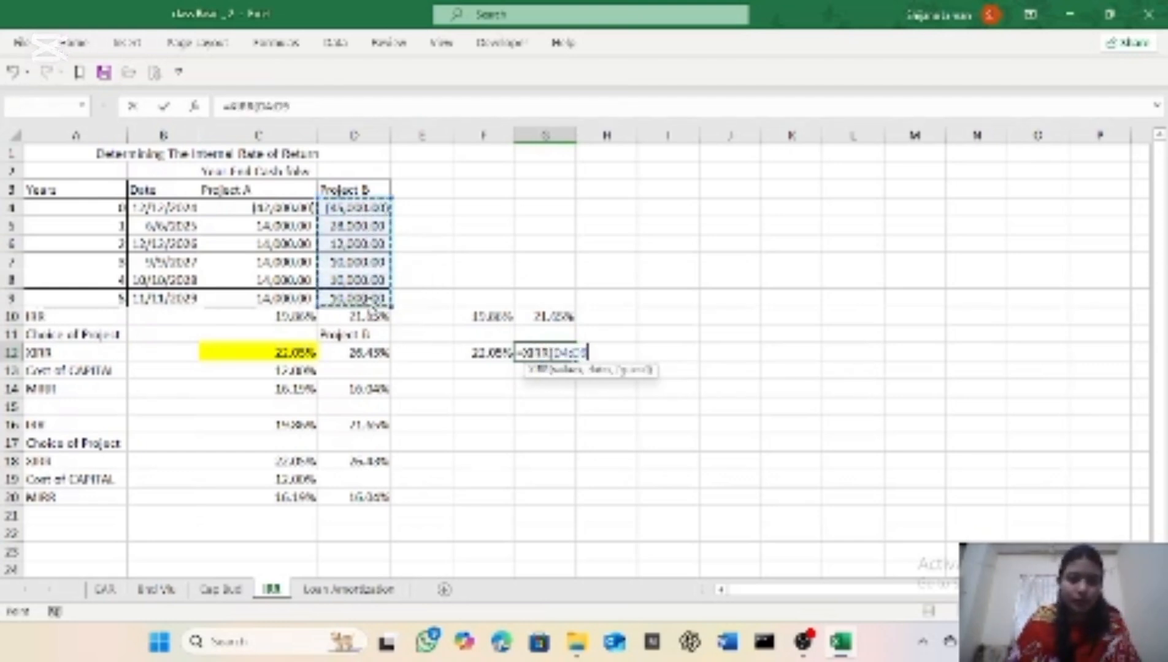
type(",")
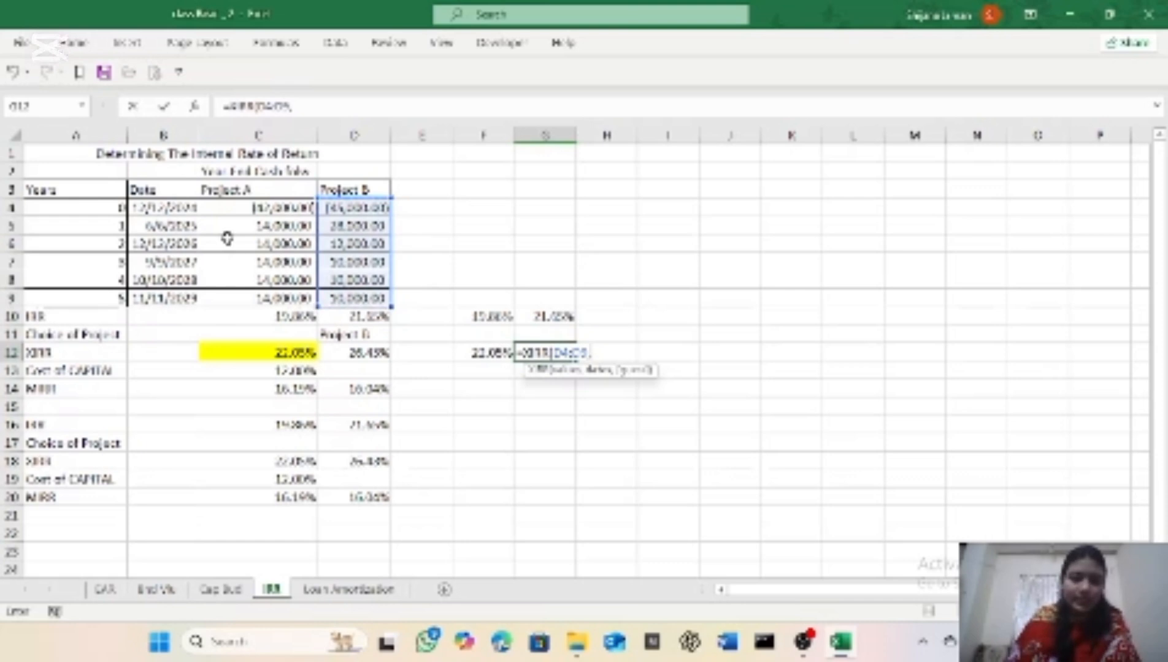
left_click_drag(187, 207, 172, 300)
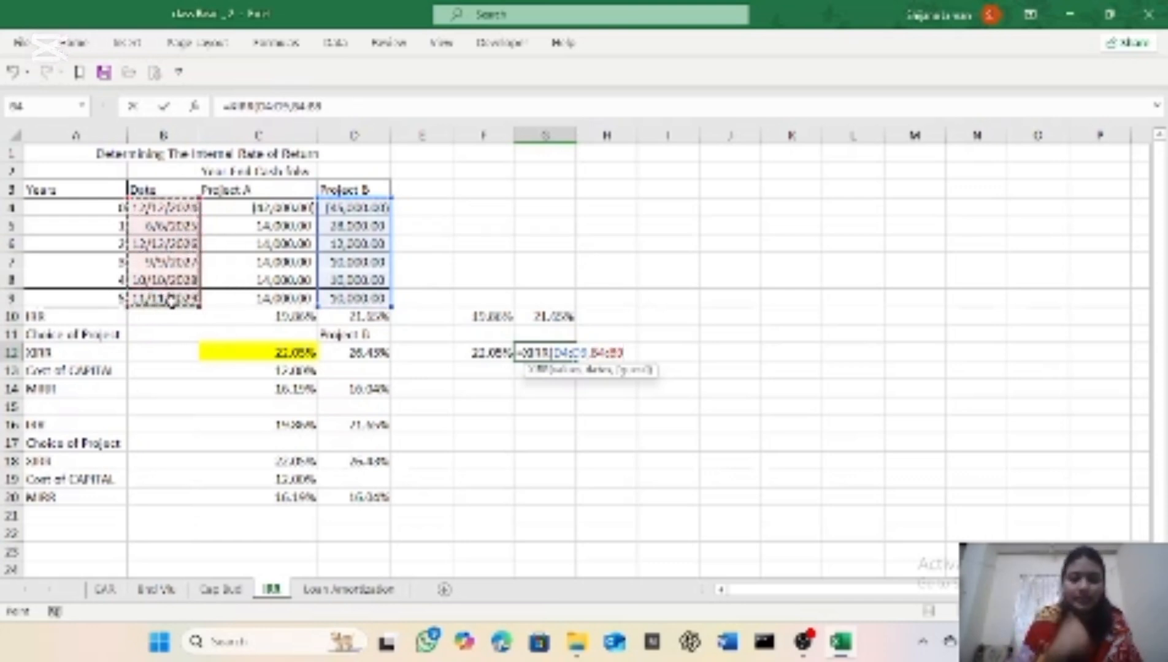
type(")")
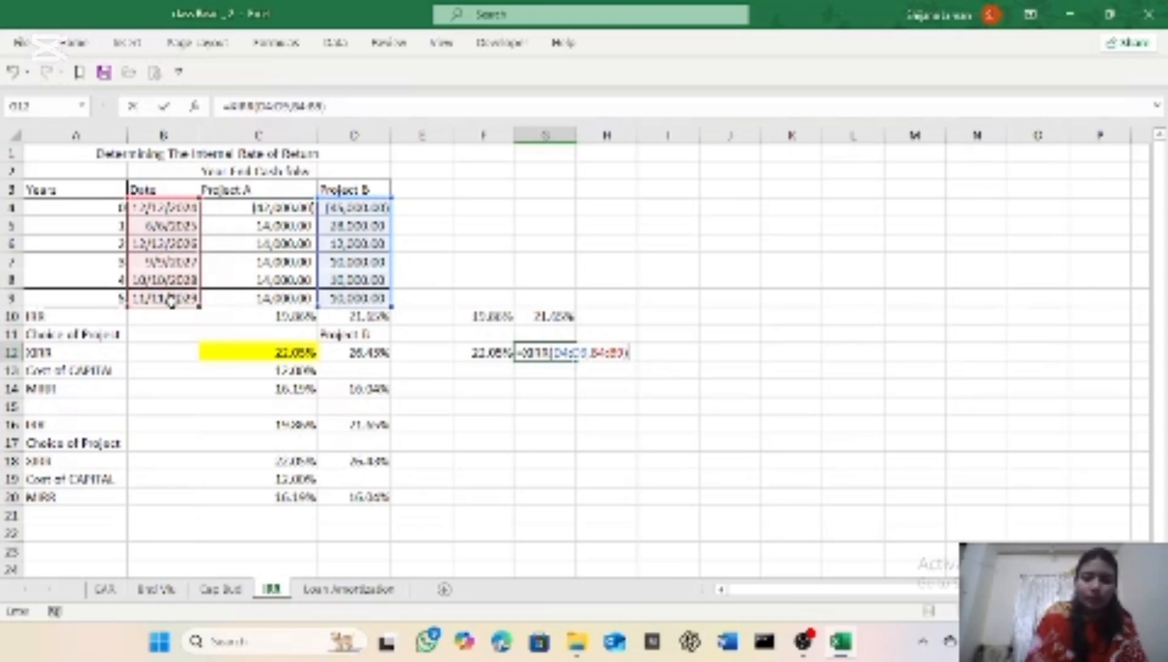
key("Return")
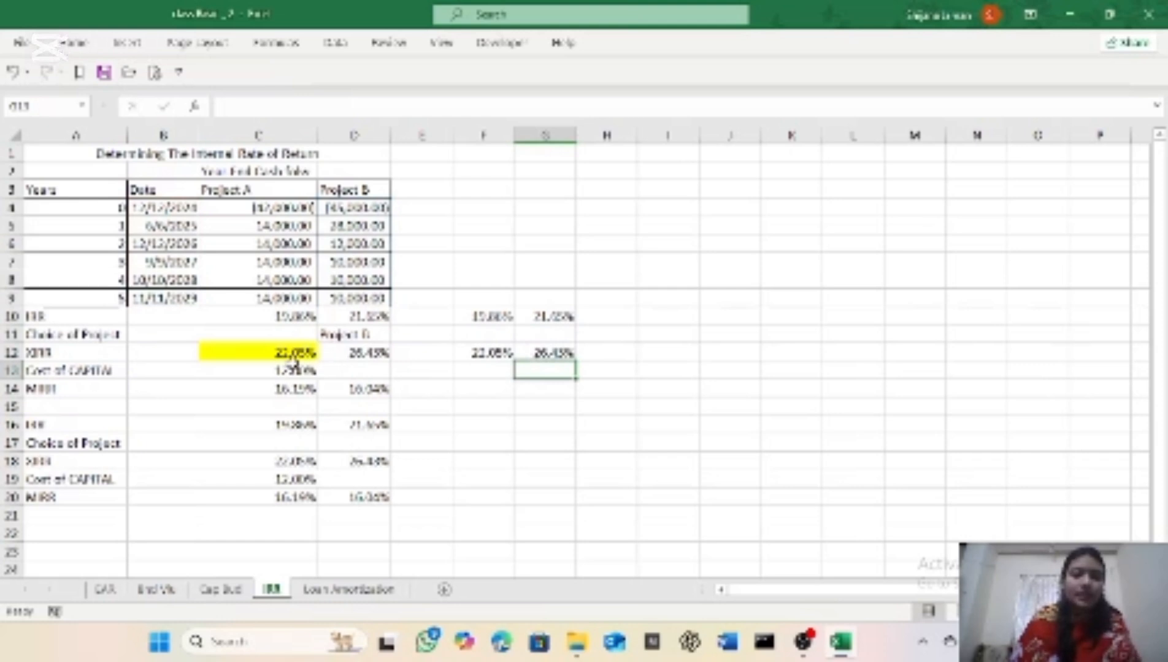
Step: Enter the formula =MIRR(C4:C9,C13,C13) in cell F14, using Project A's cash flows and the cost of capital for both rates
left_click(487, 388)
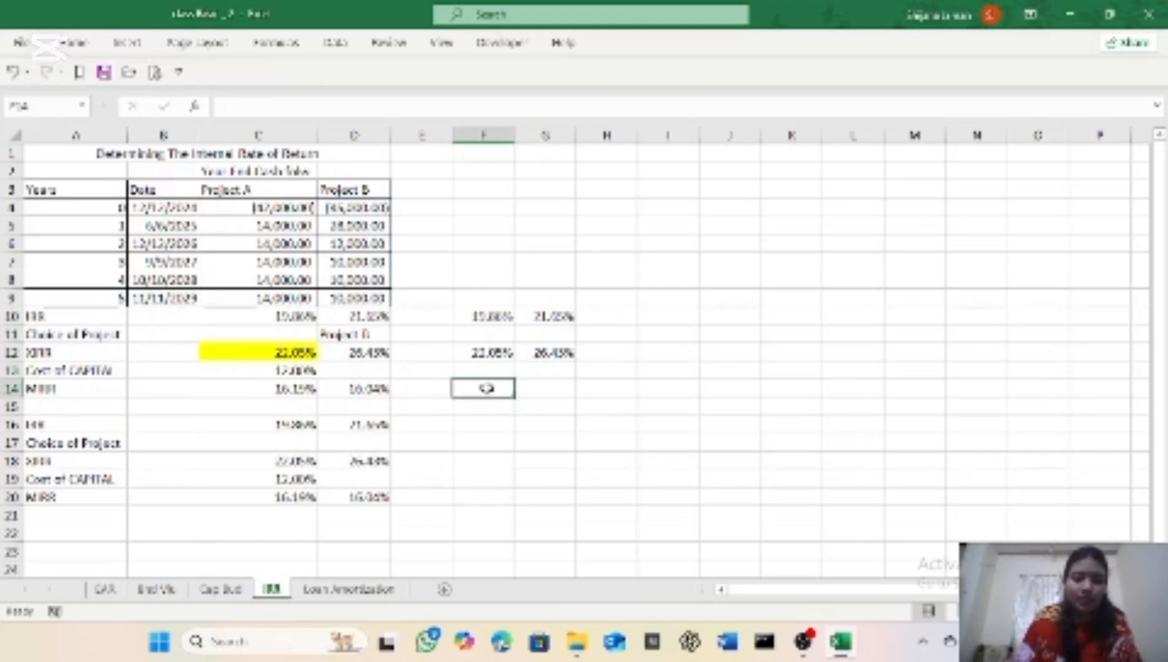
type("=m")
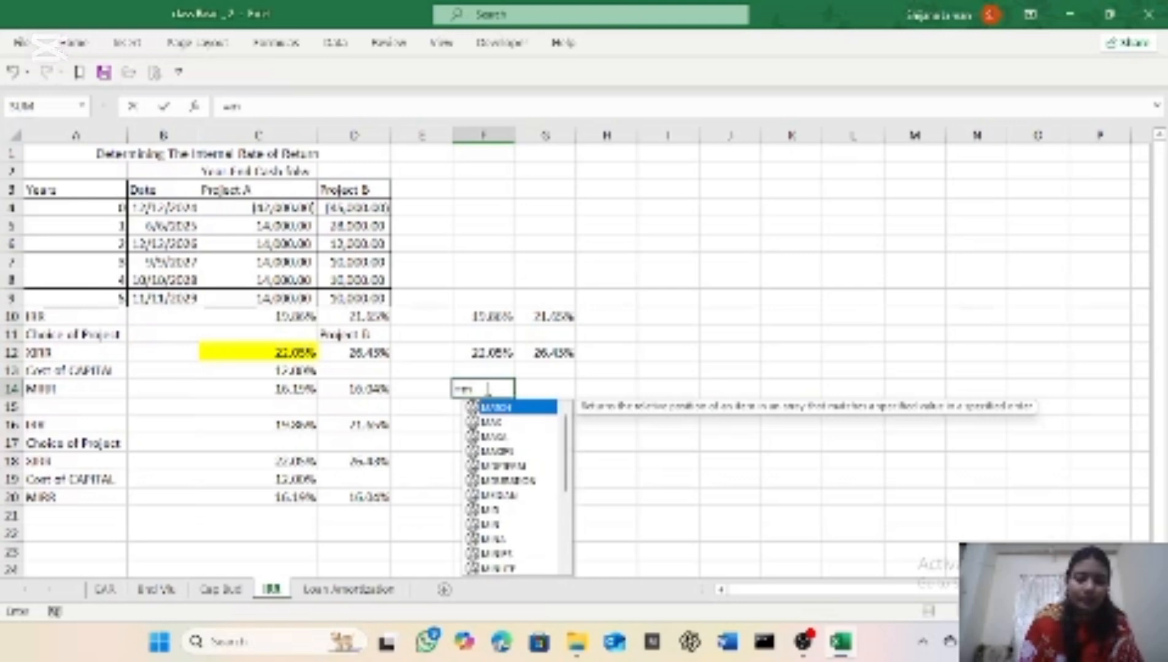
type("irr")
double_click(472, 407)
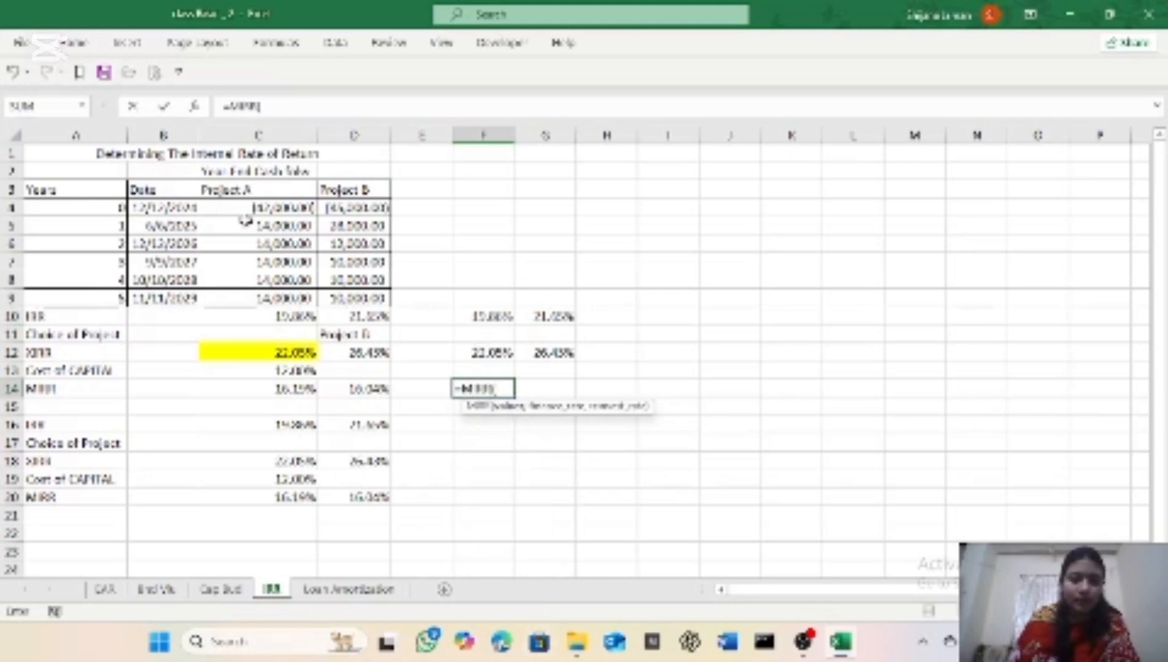
left_click_drag(242, 206, 223, 297)
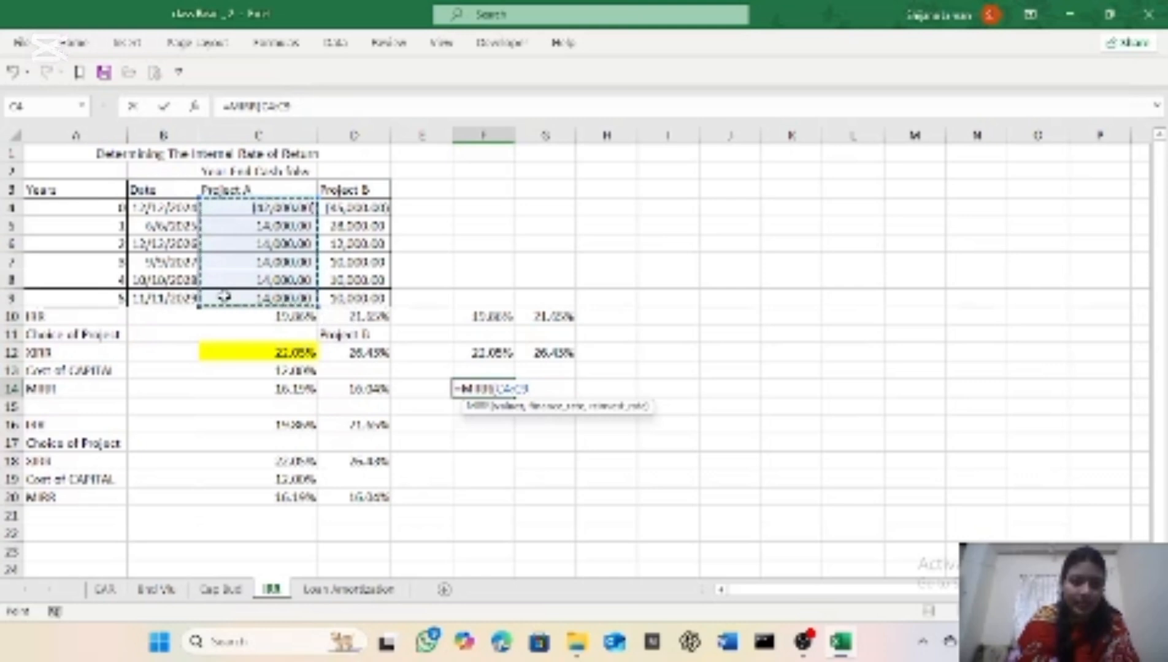
type(",")
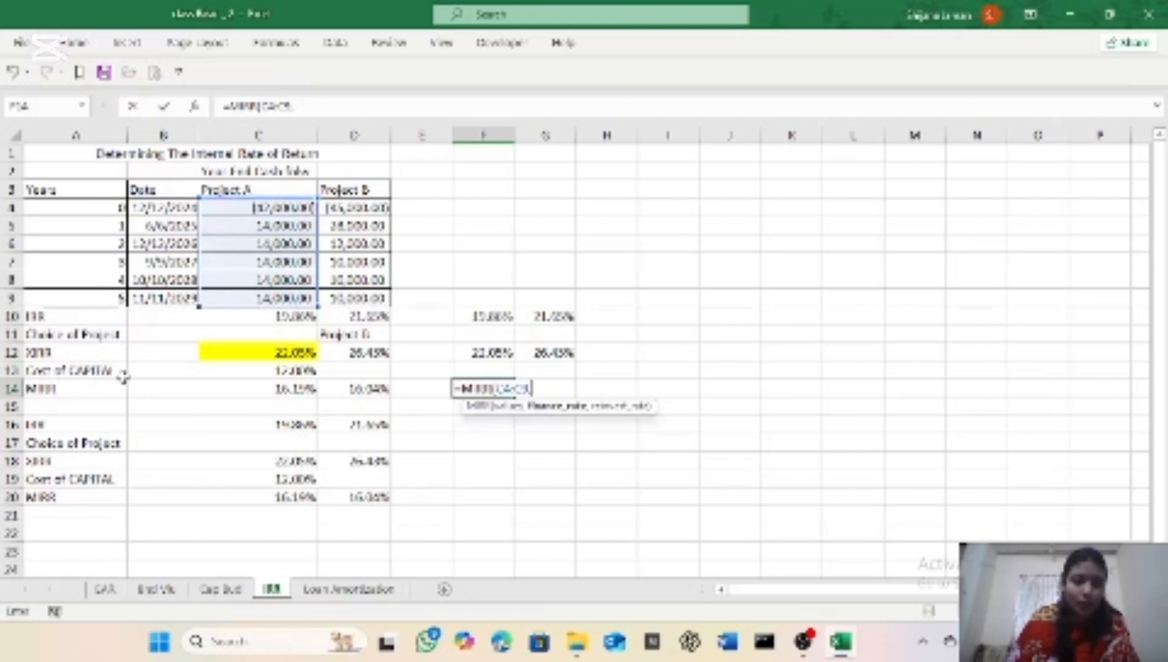
left_click(278, 373)
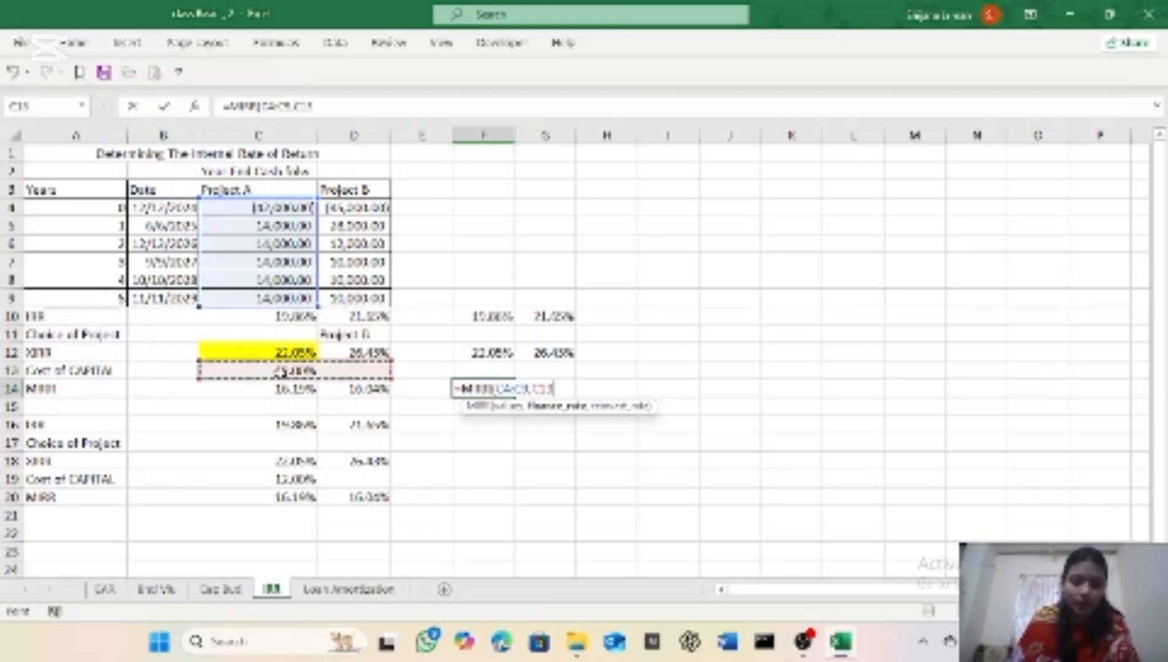
type(",")
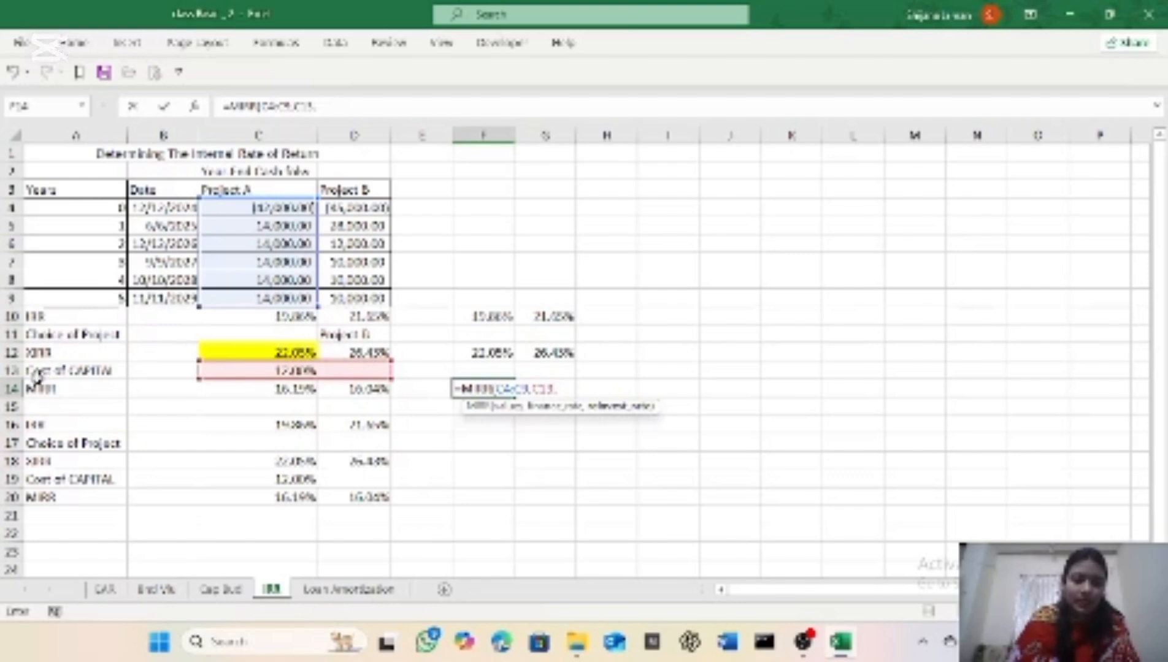
left_click(252, 371)
type(")")
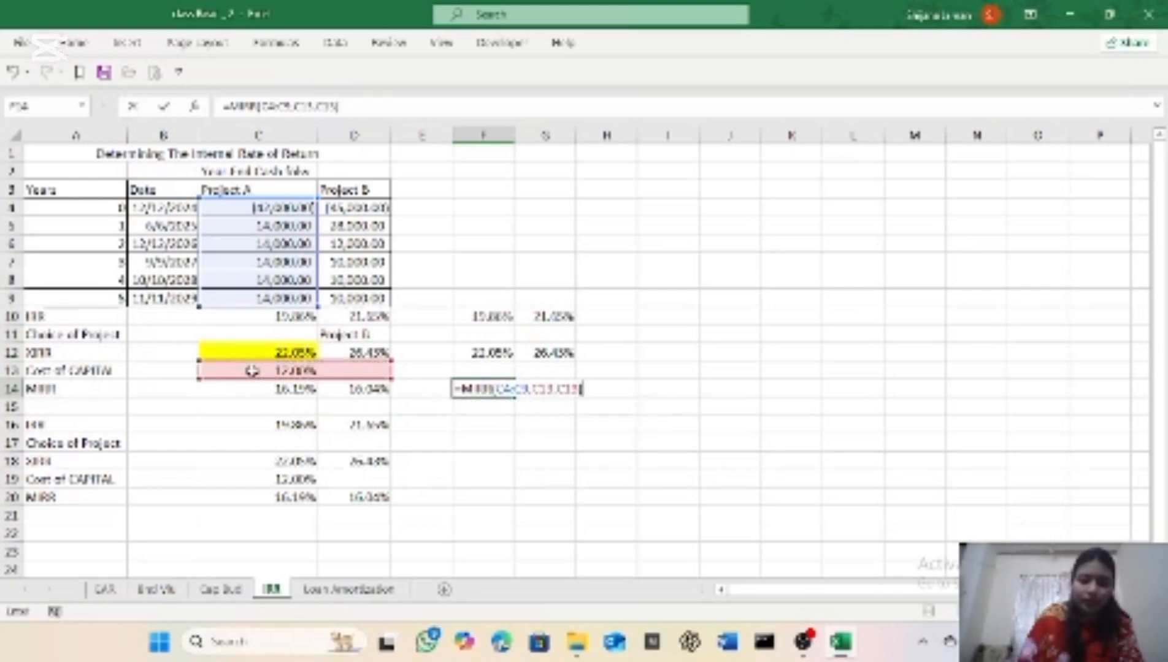
key("Return")
Step: Format Project A's MIRR result in cell F14 with the Percentage number format
left_click(471, 390)
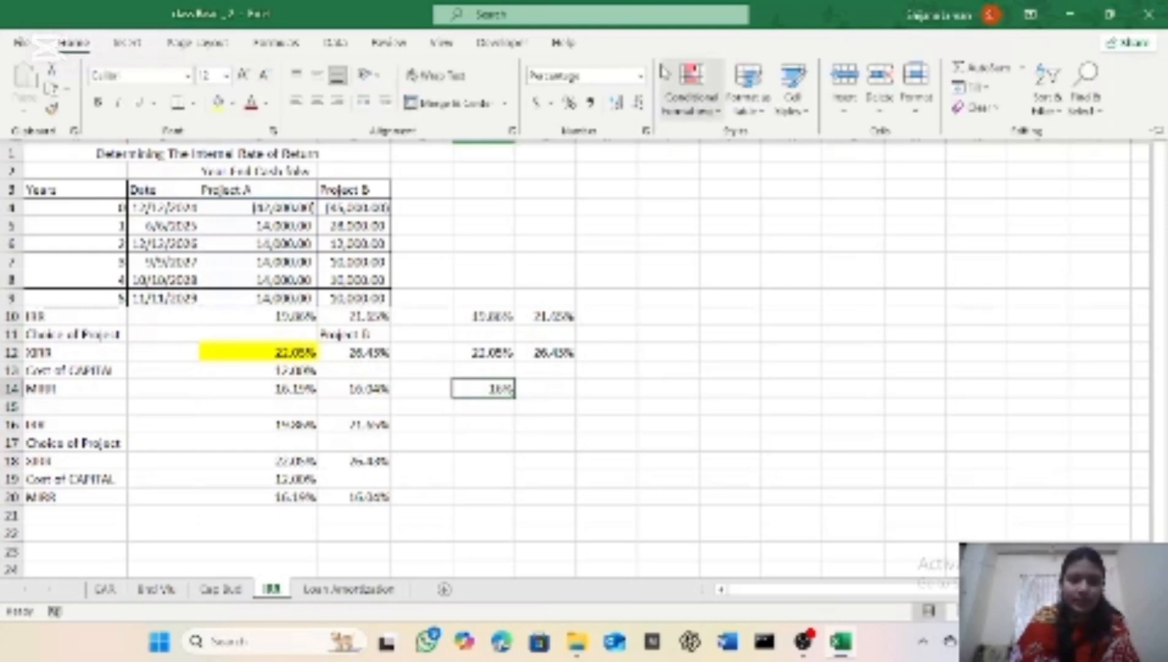
left_click(640, 76)
left_click(566, 410)
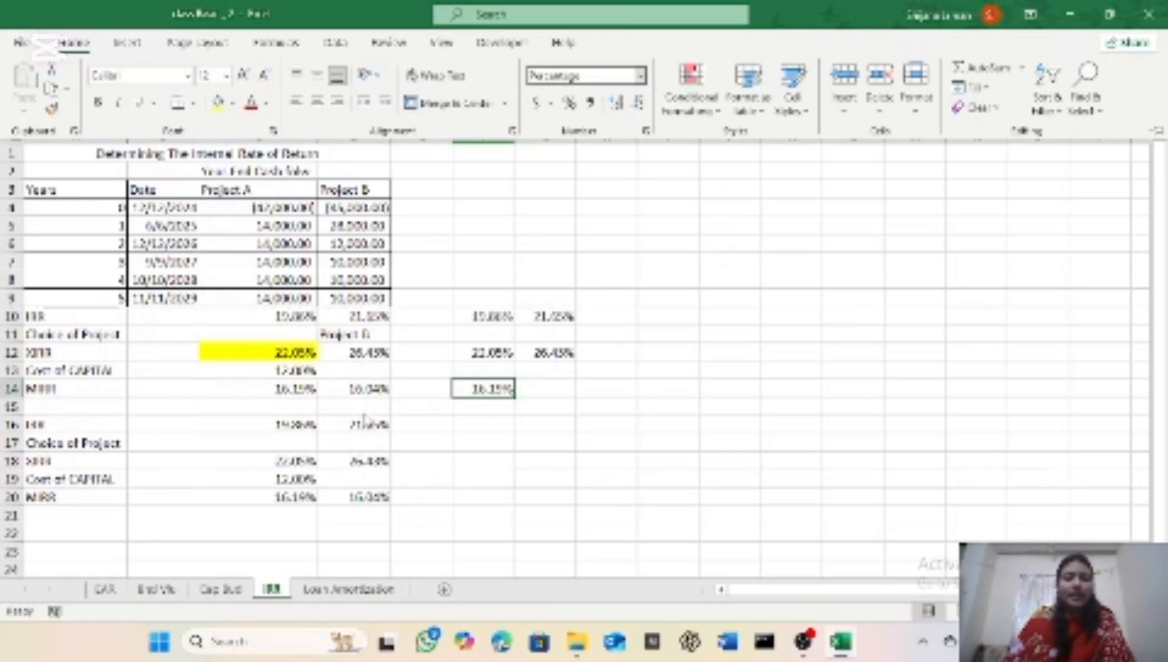
Step: Enter the formula =MIRR(D4:D9,C13,C13) in cell G14, using Project B's cash flows and the cost of capital for both rates
left_click(554, 388)
type("=mirr")
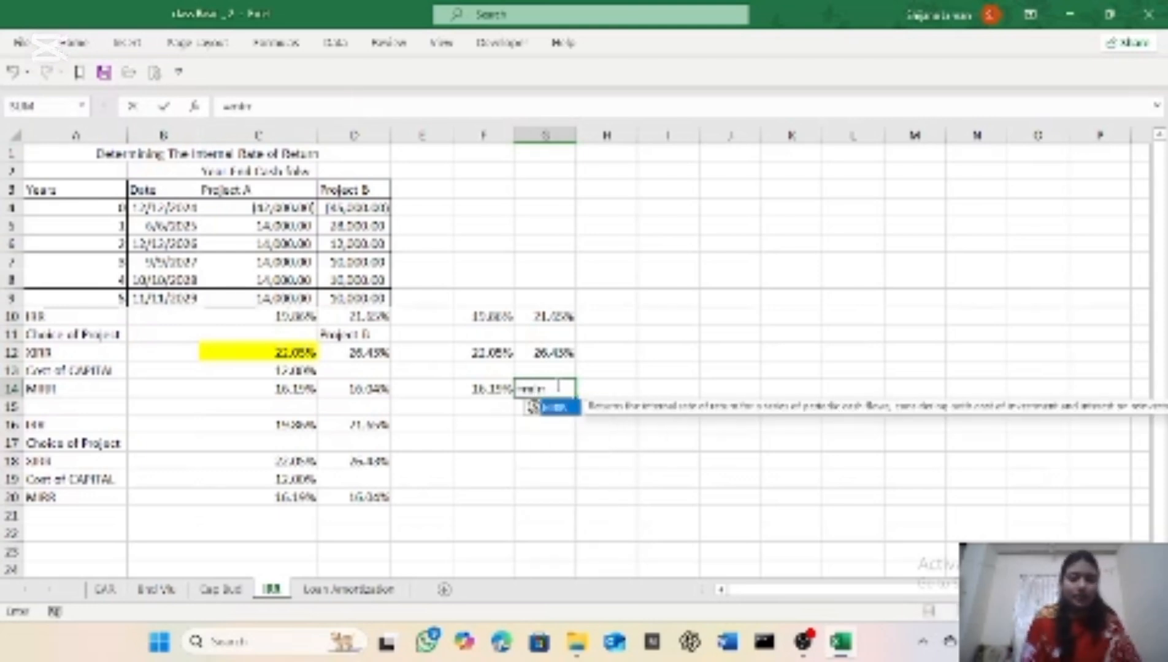
key("Tab")
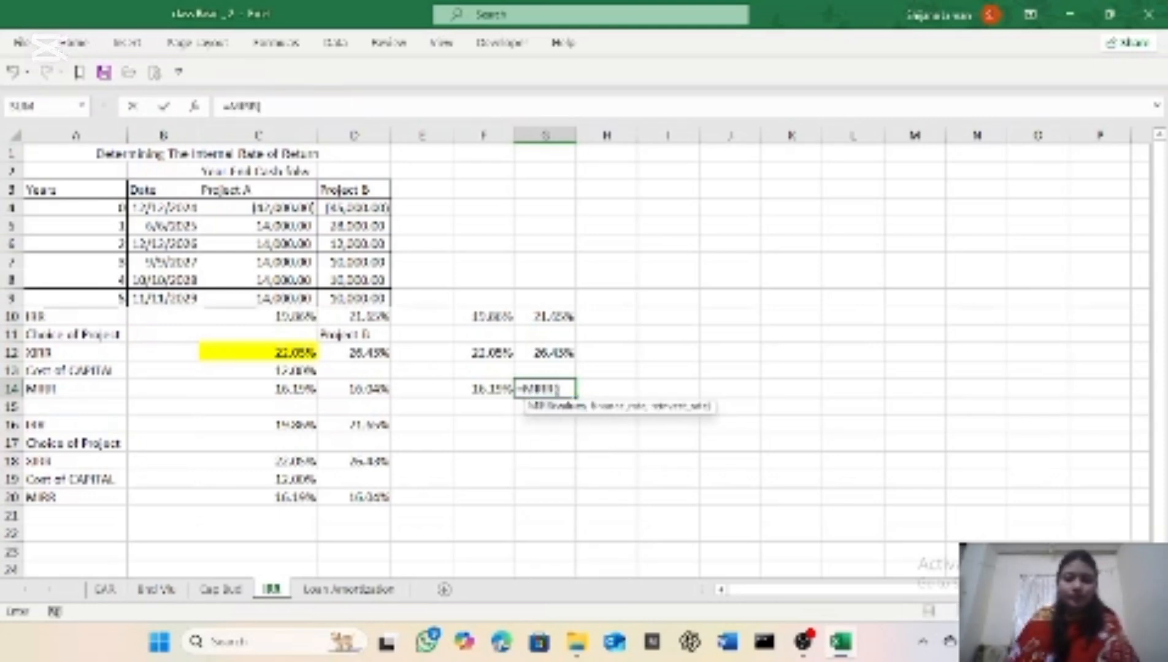
left_click_drag(368, 208, 379, 298)
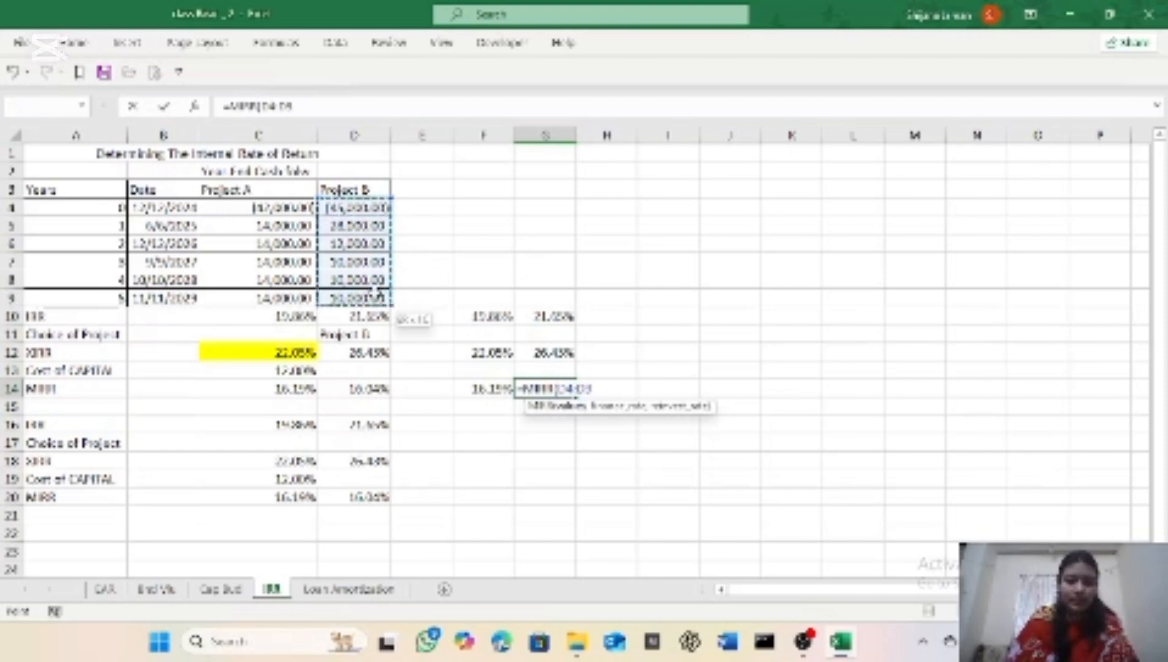
type(",")
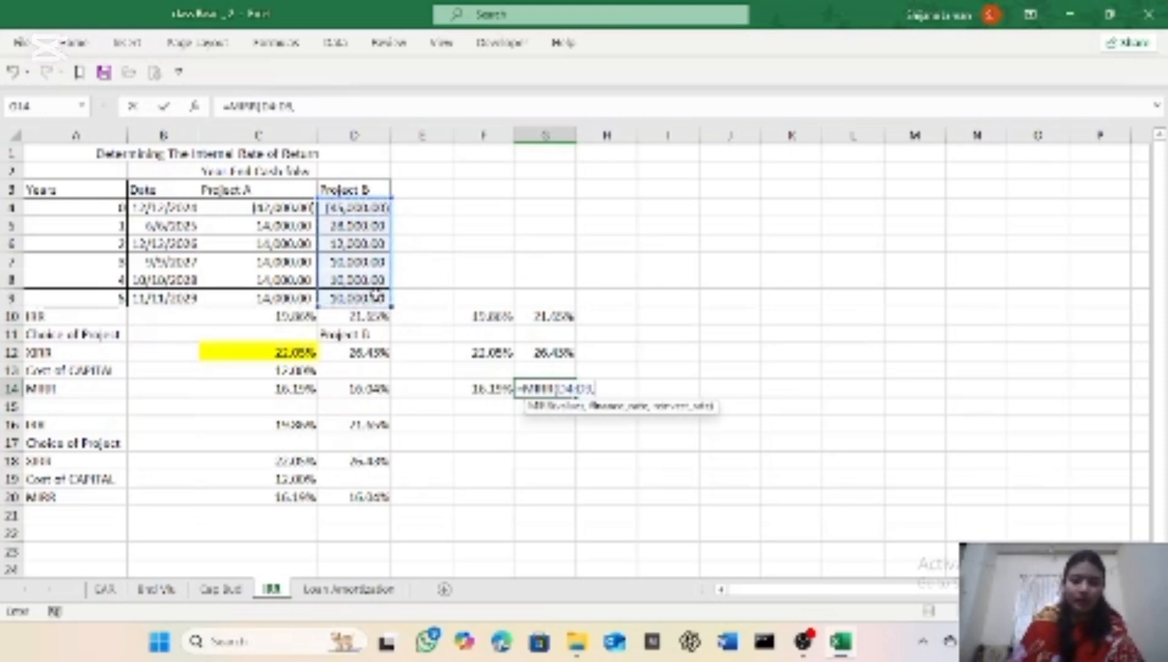
left_click(291, 371)
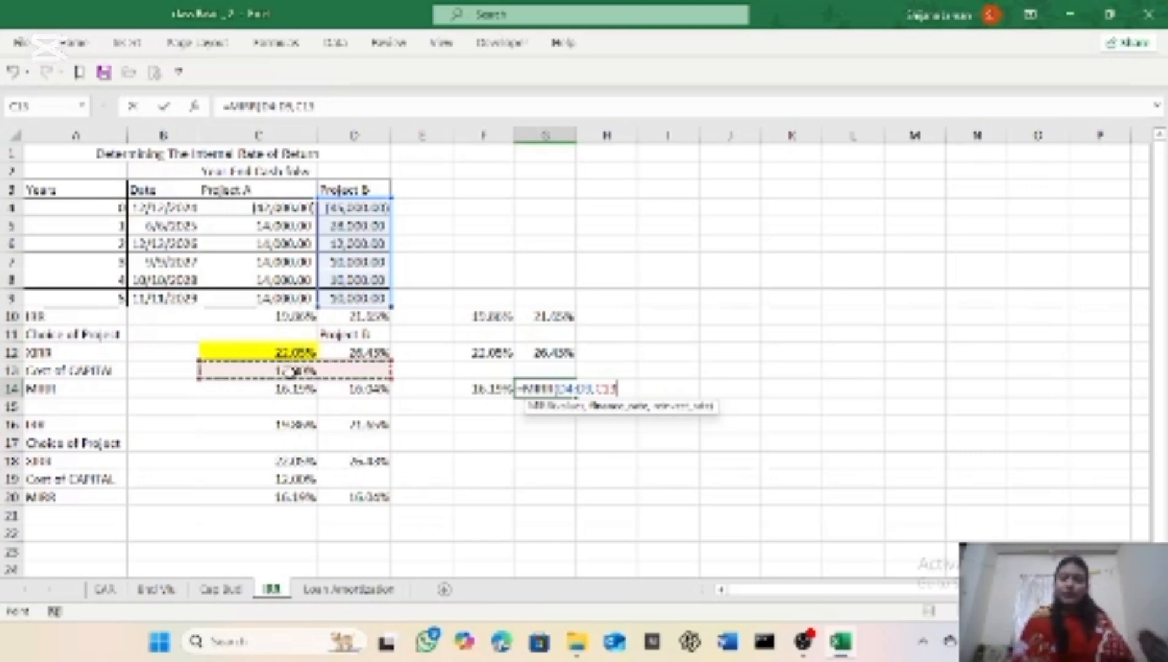
type(",")
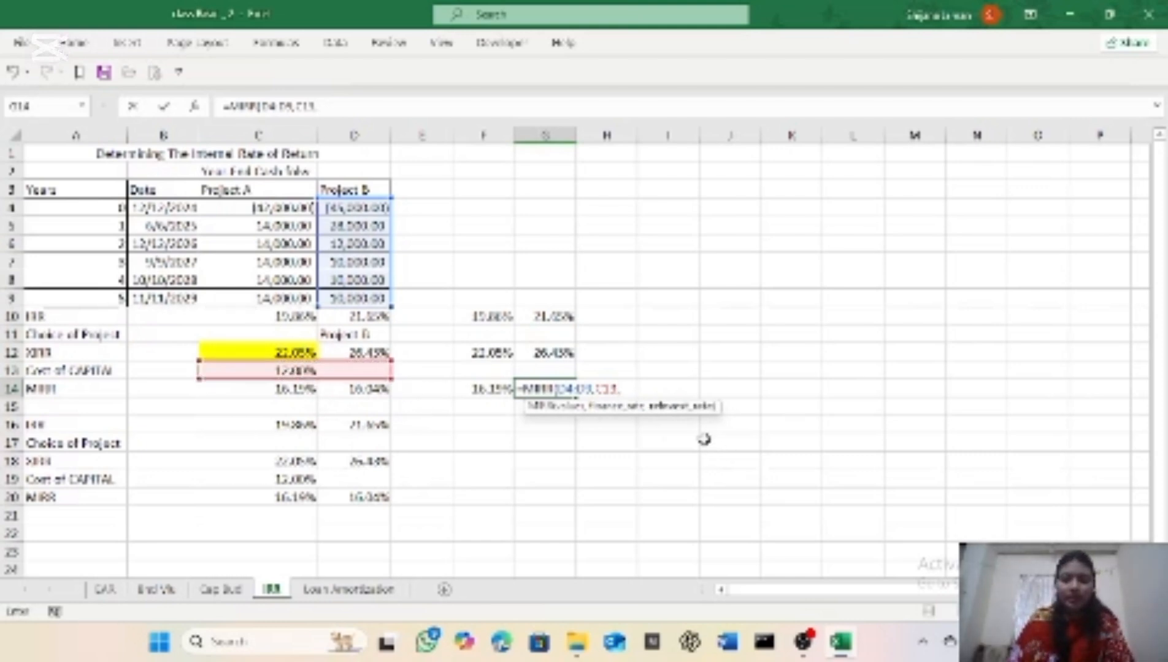
left_click(326, 370)
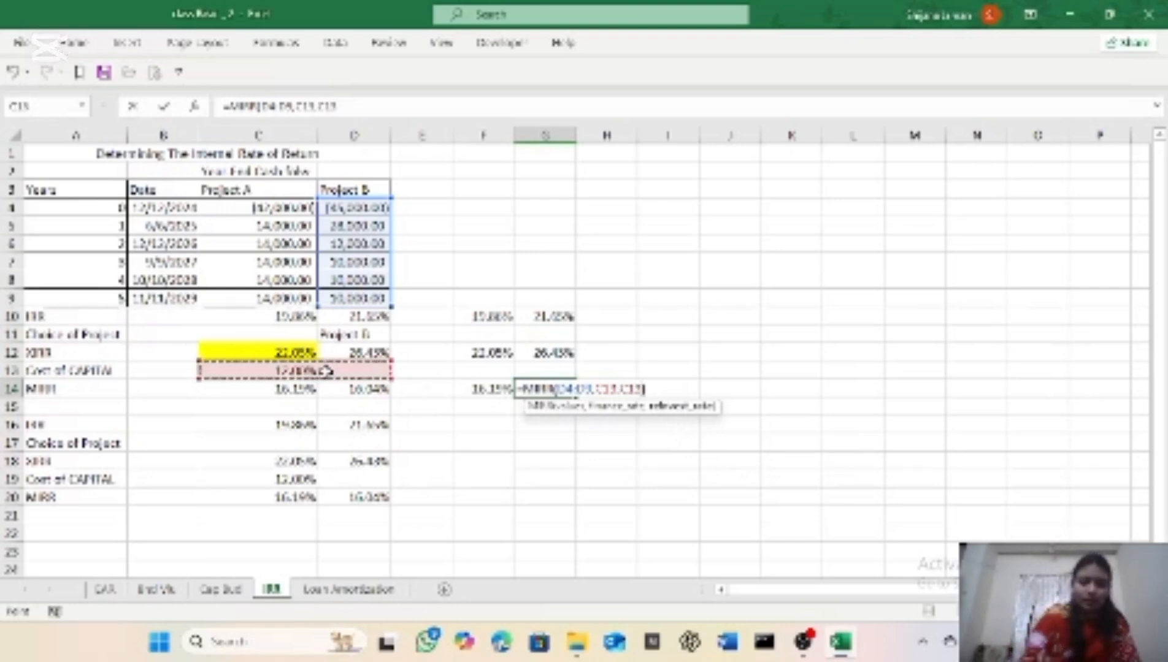
type(")")
key("Return")
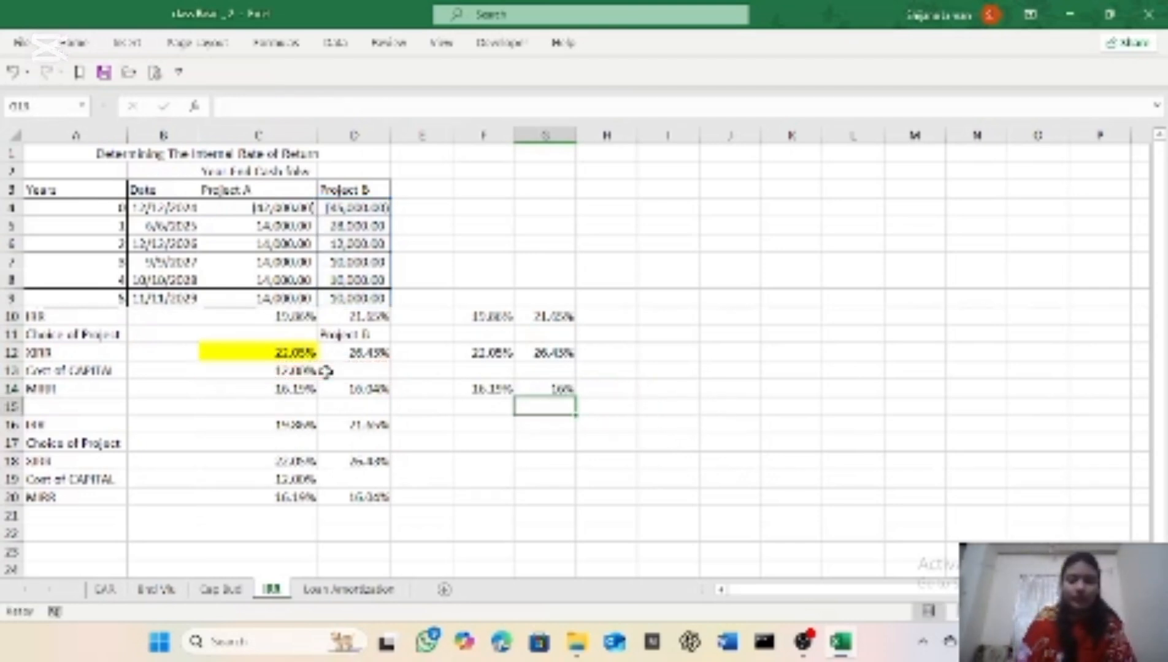
Step: Format Project B's MIRR result in cell G14 with the Percentage number format
left_click(532, 389)
left_click(74, 43)
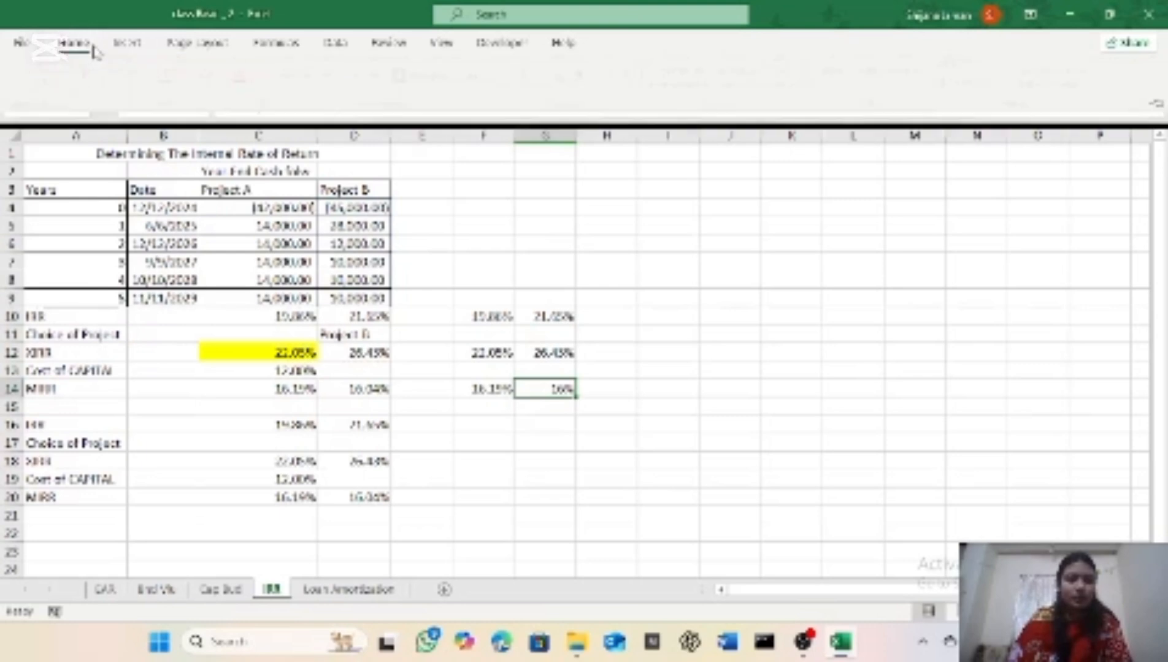
left_click(640, 75)
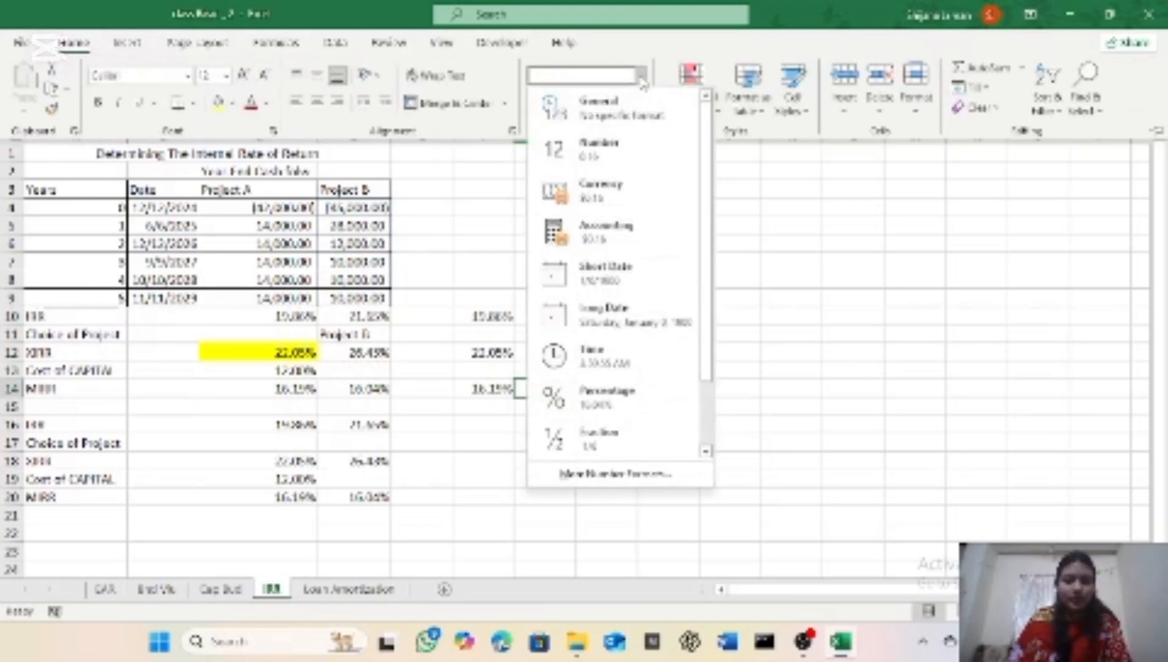
left_click(633, 406)
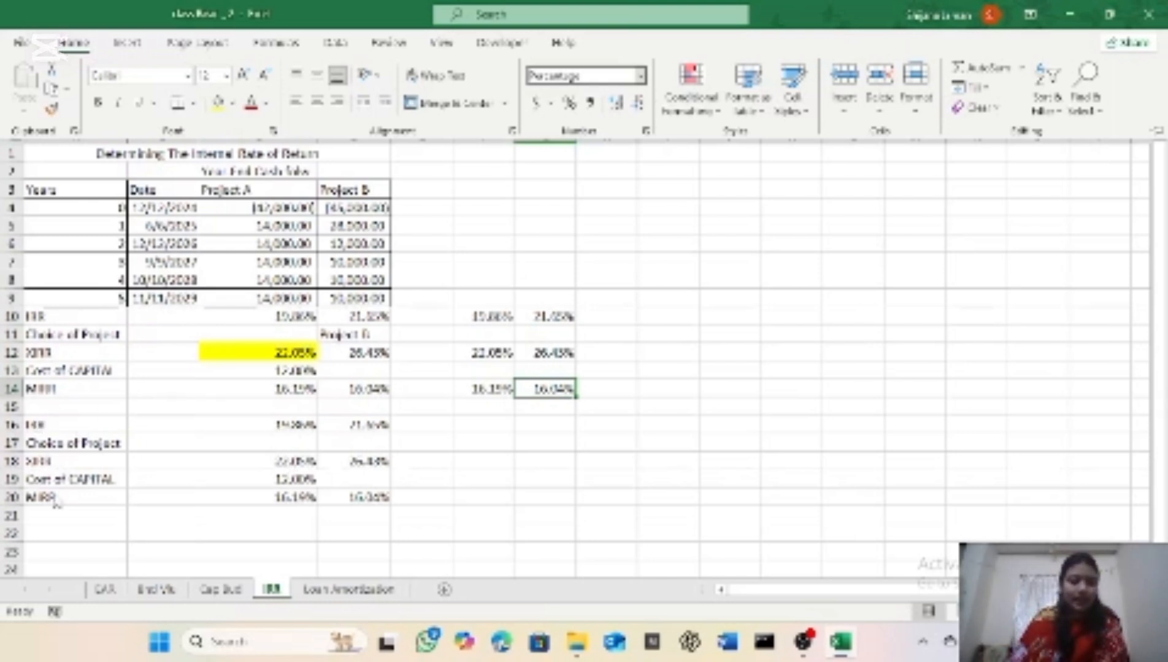
Step: On the Loan Amortization sheet, number the months in column H as a series from 0 in H8 to 180 in H188
key("ctrl+F1")
left_click(337, 590)
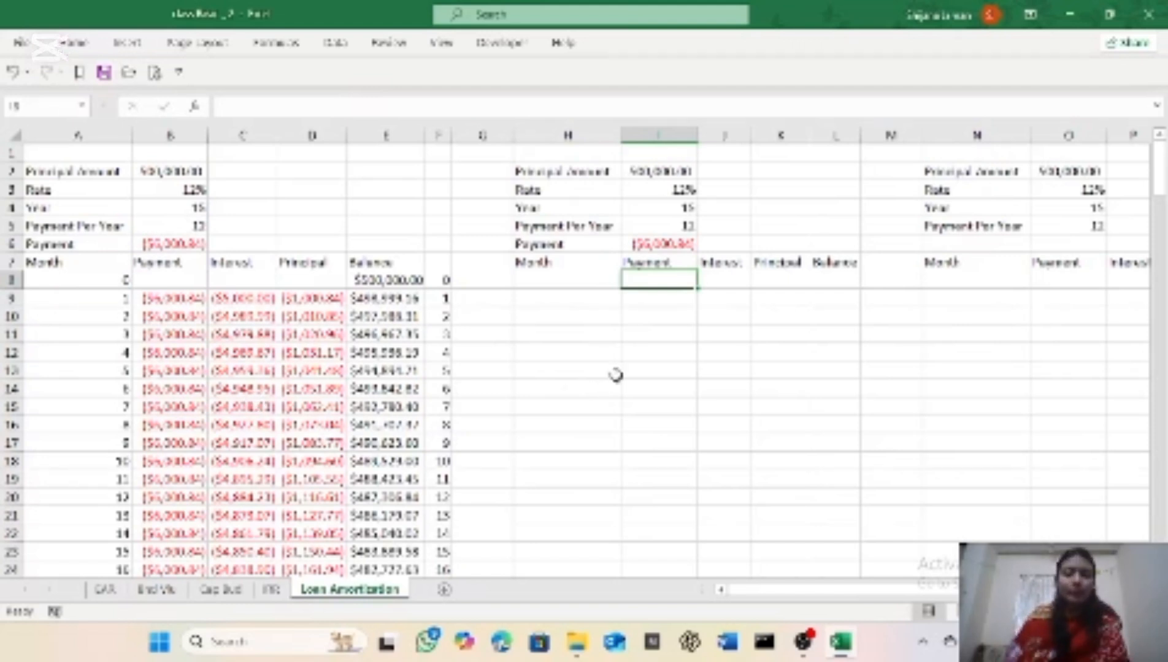
left_click(609, 280)
type("0")
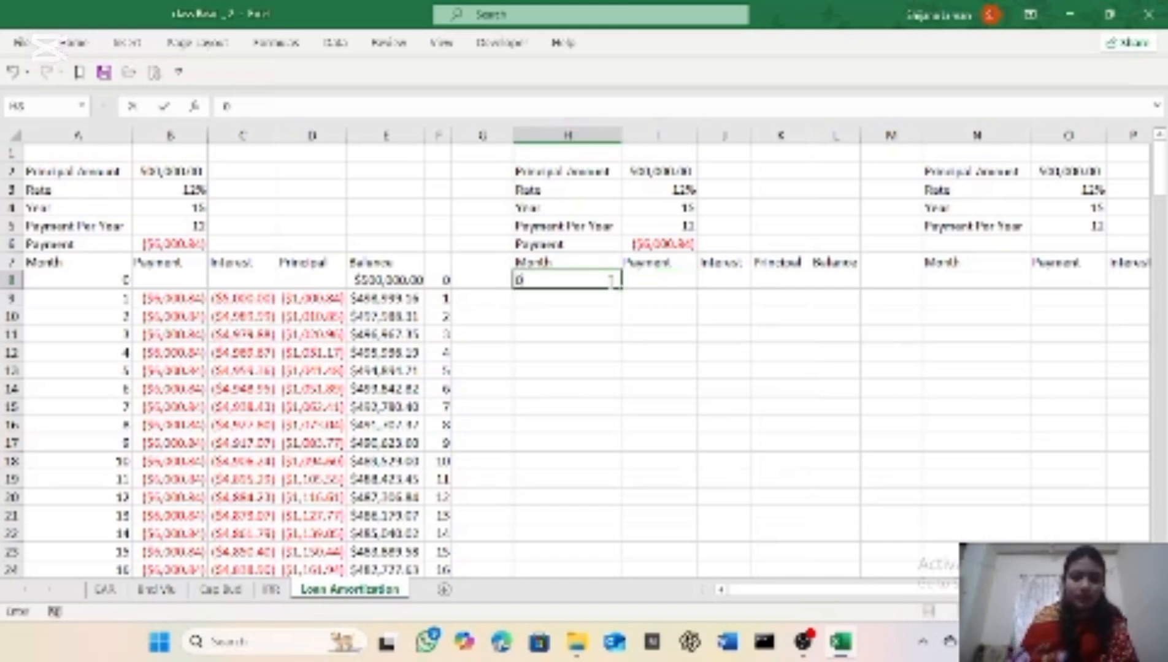
mouse_move(621, 287)
left_mouse_down()
mouse_move(622, 624)
mouse_move(615, 515)
mouse_move(601, 532)
left_mouse_up()
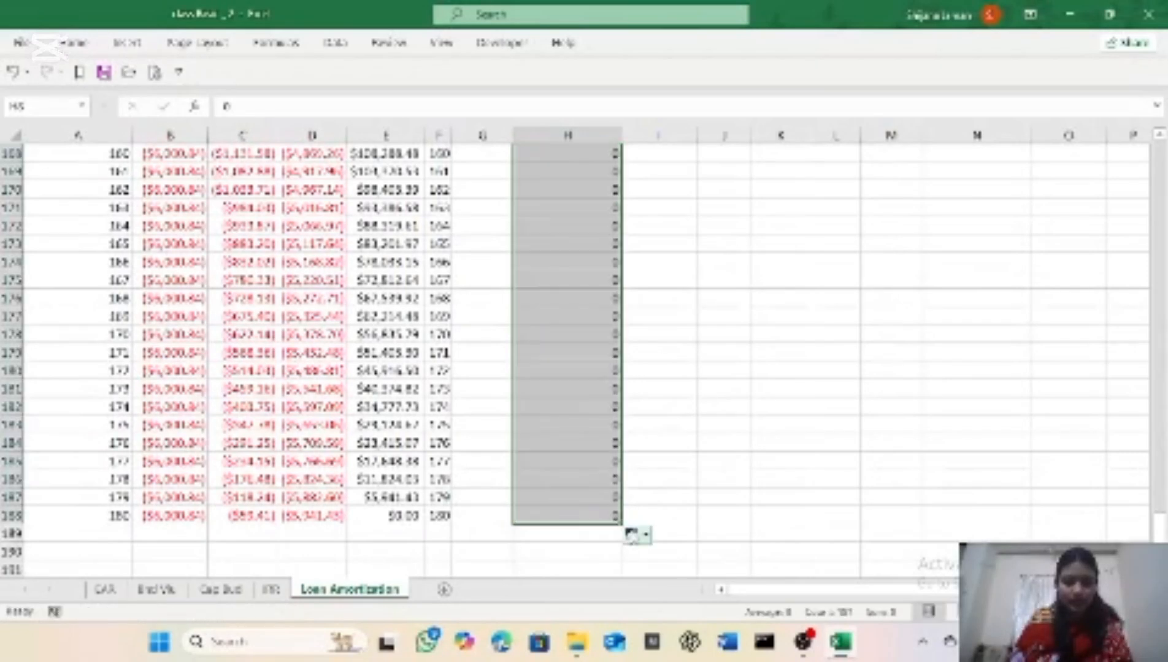
left_click(633, 535)
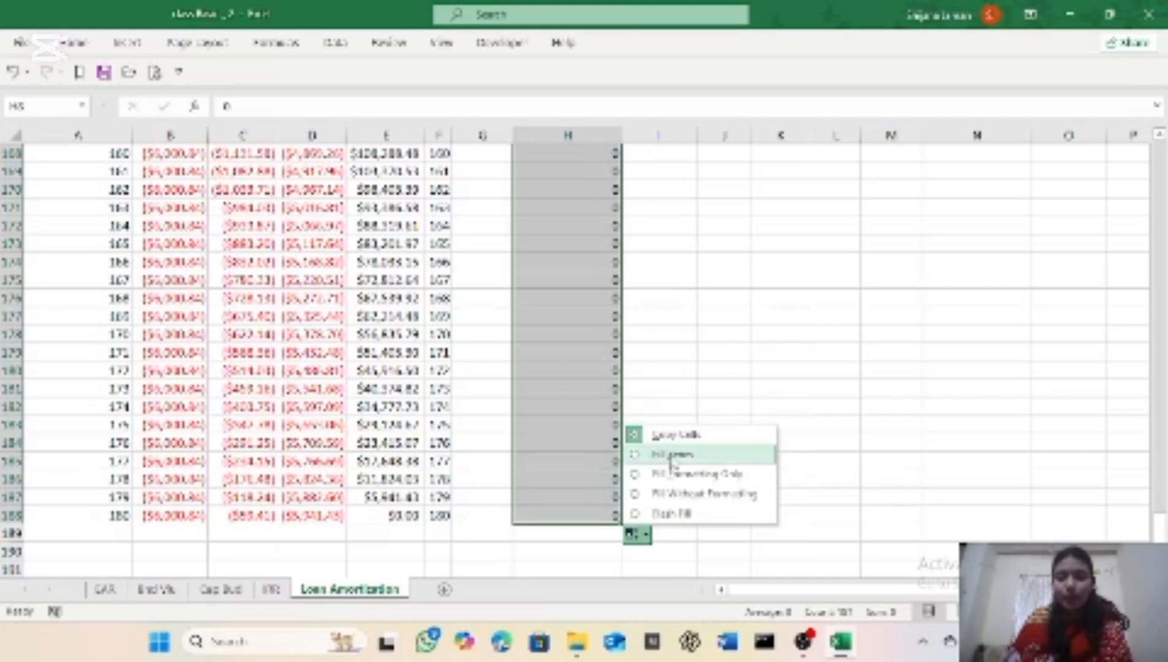
left_click(660, 461)
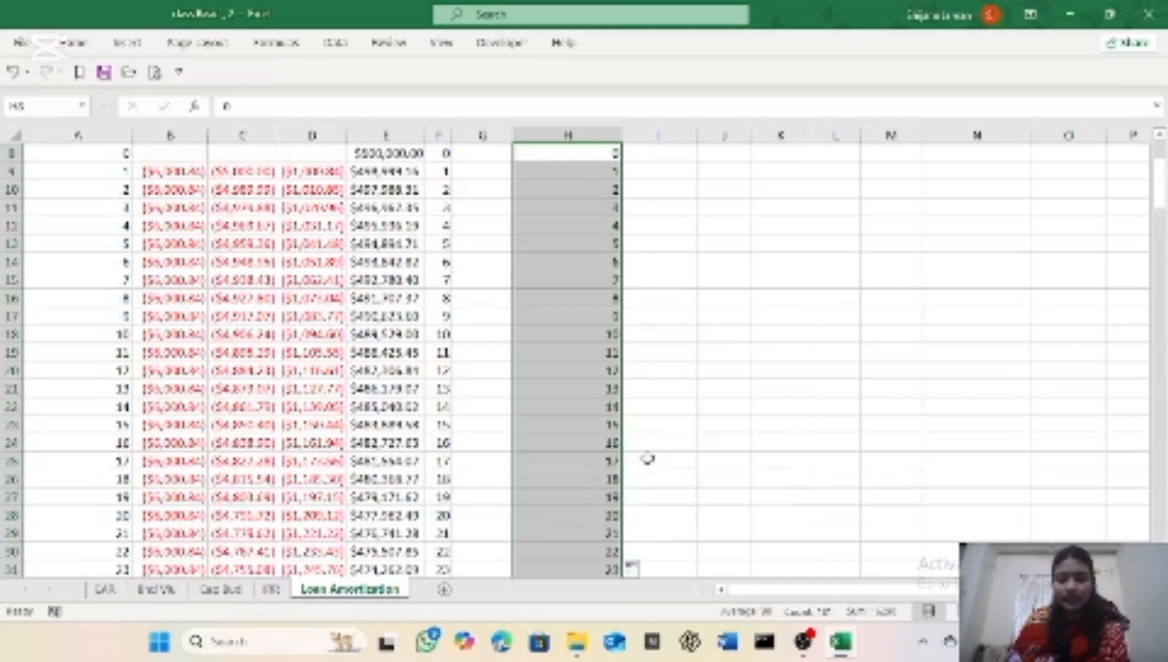
scroll(608, 491, "down", 5)
scroll(602, 497, "down", 9)
scroll(597, 482, "up", 11)
scroll(599, 480, "up", 5)
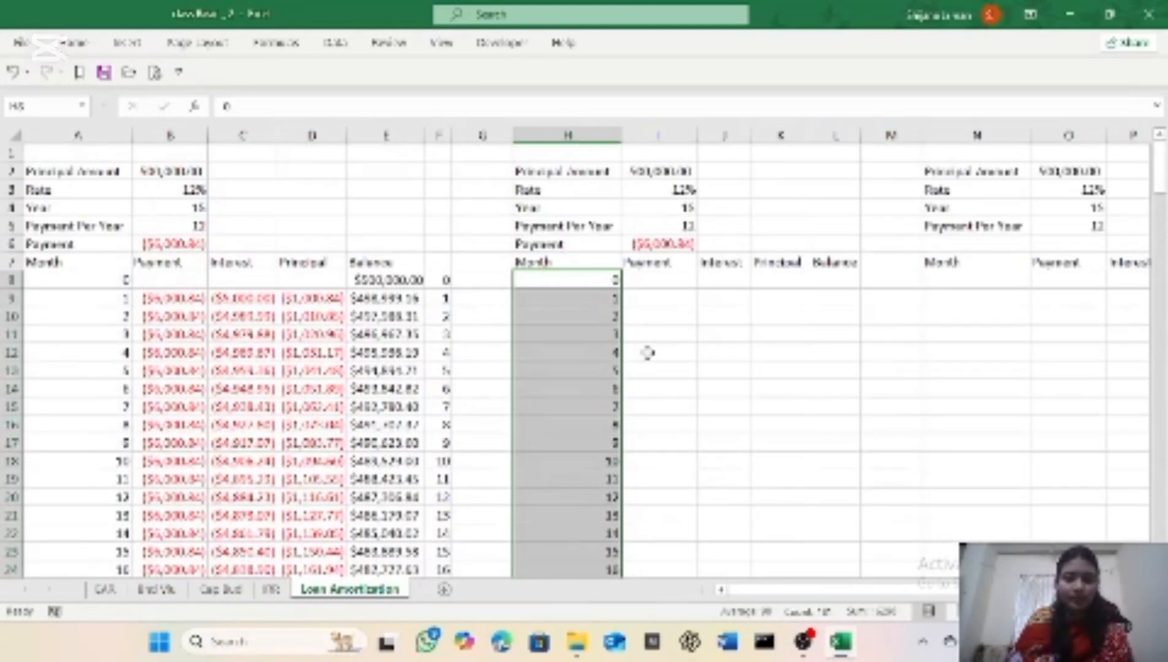
Step: Enter the formula =PMT(I3/I5,I4*I5,I2,0,0) in cell I9 to calculate the payment for month 1
left_click(657, 300)
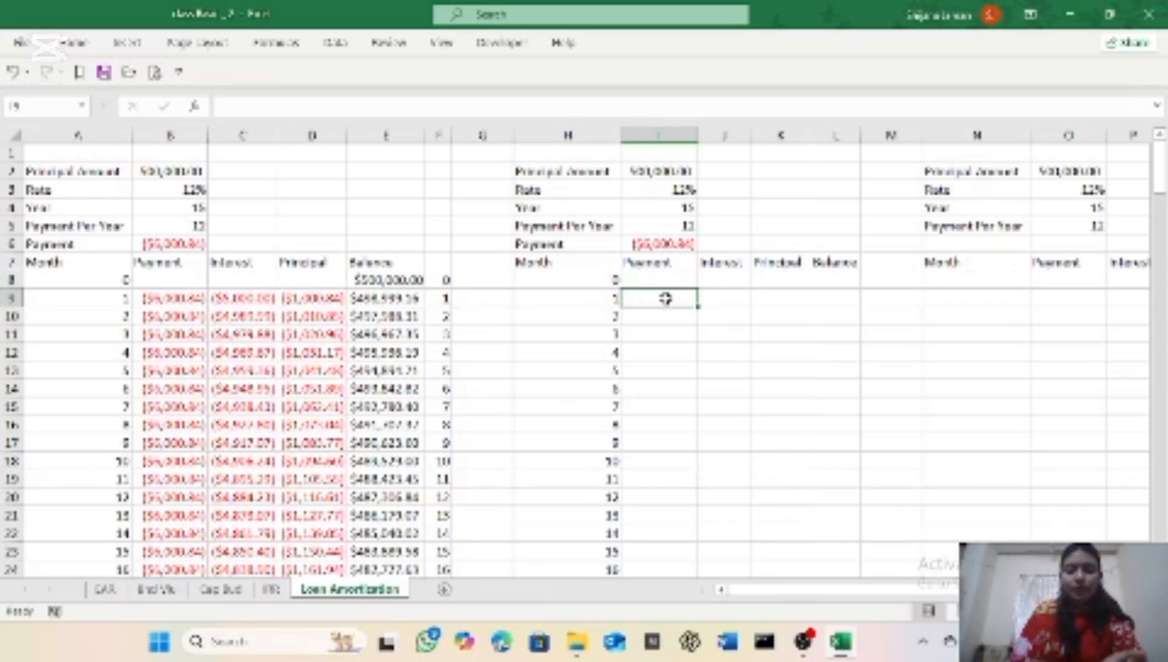
type("=")
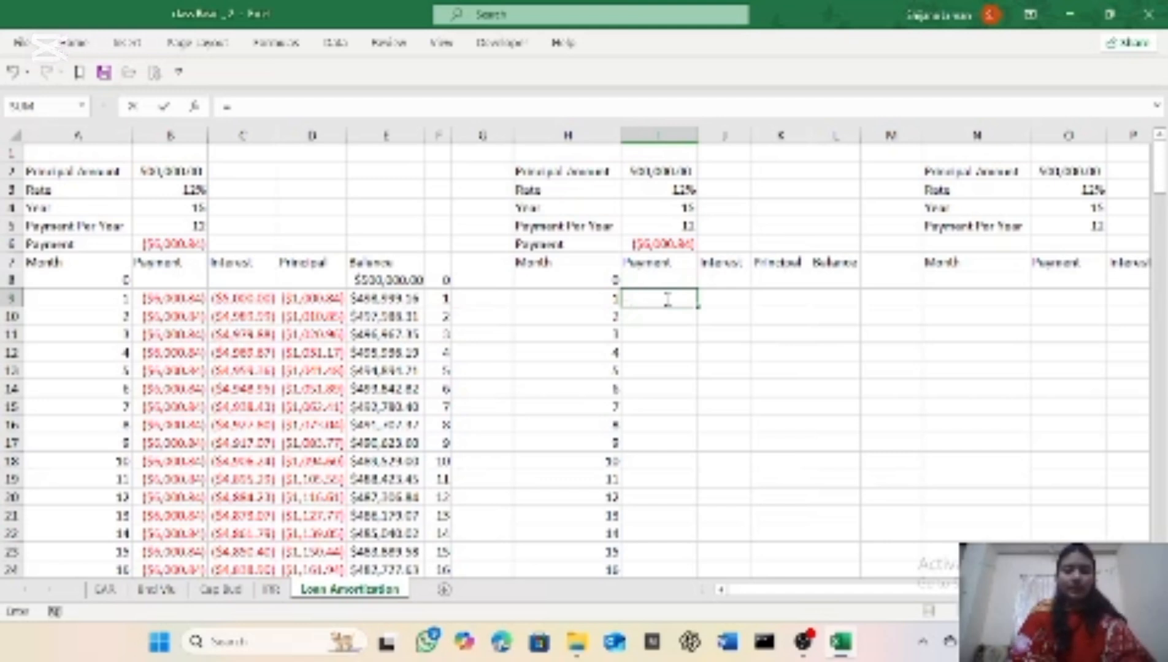
type("pmt")
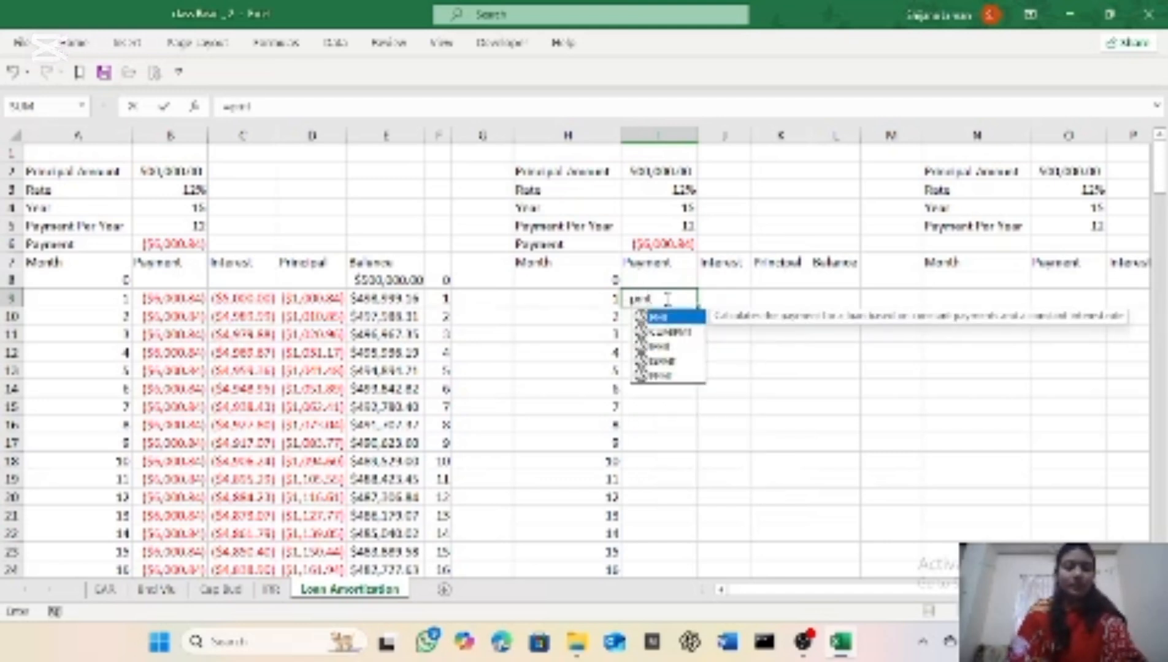
key("Tab")
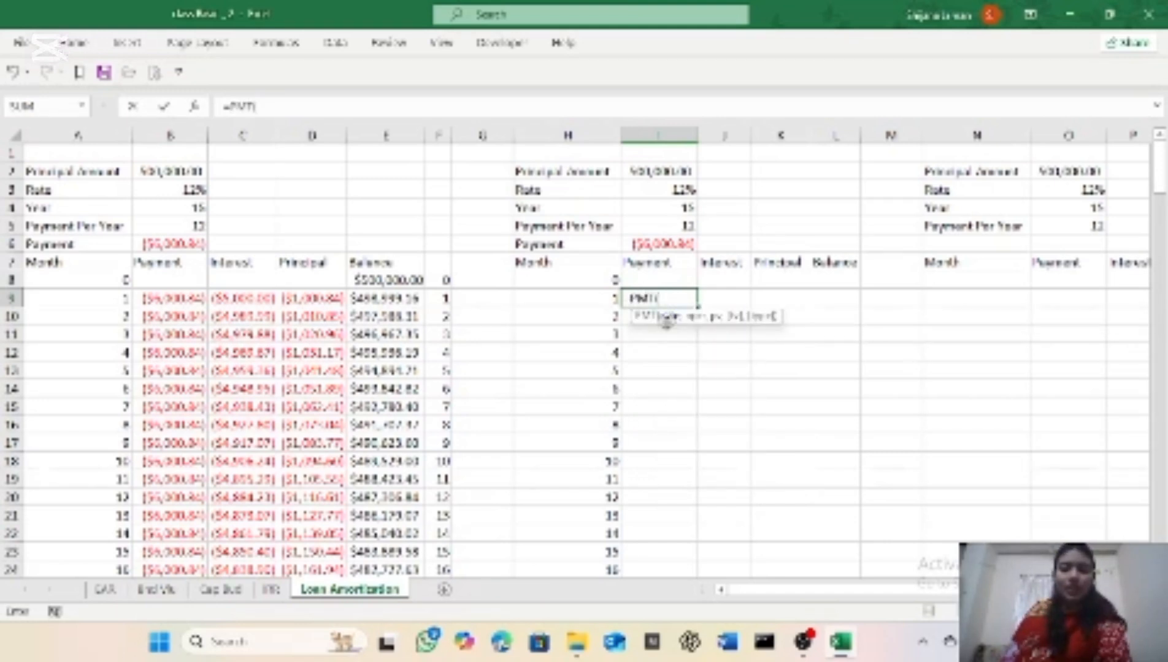
left_click(690, 189)
type("/")
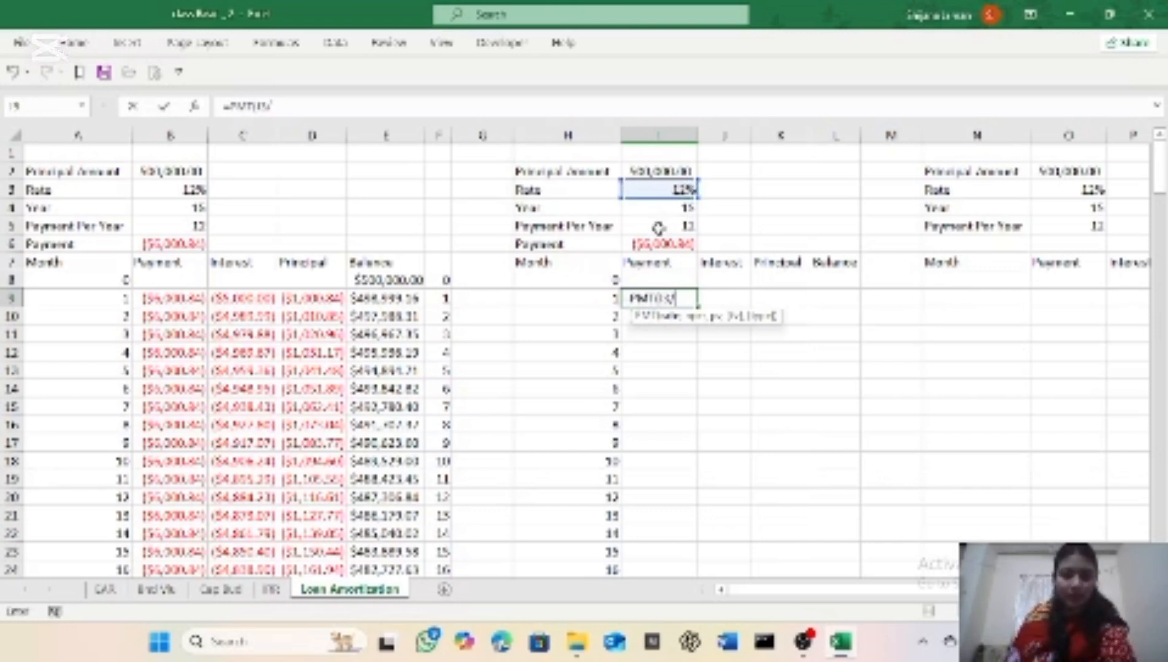
left_click(658, 228)
type(",")
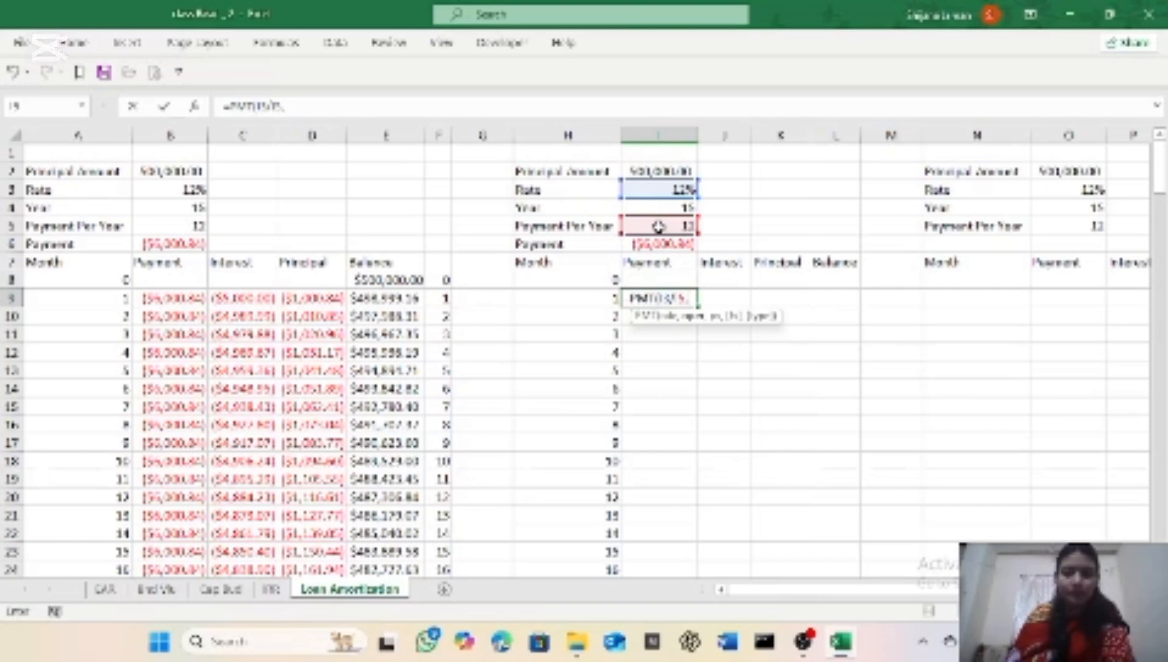
left_click(635, 208)
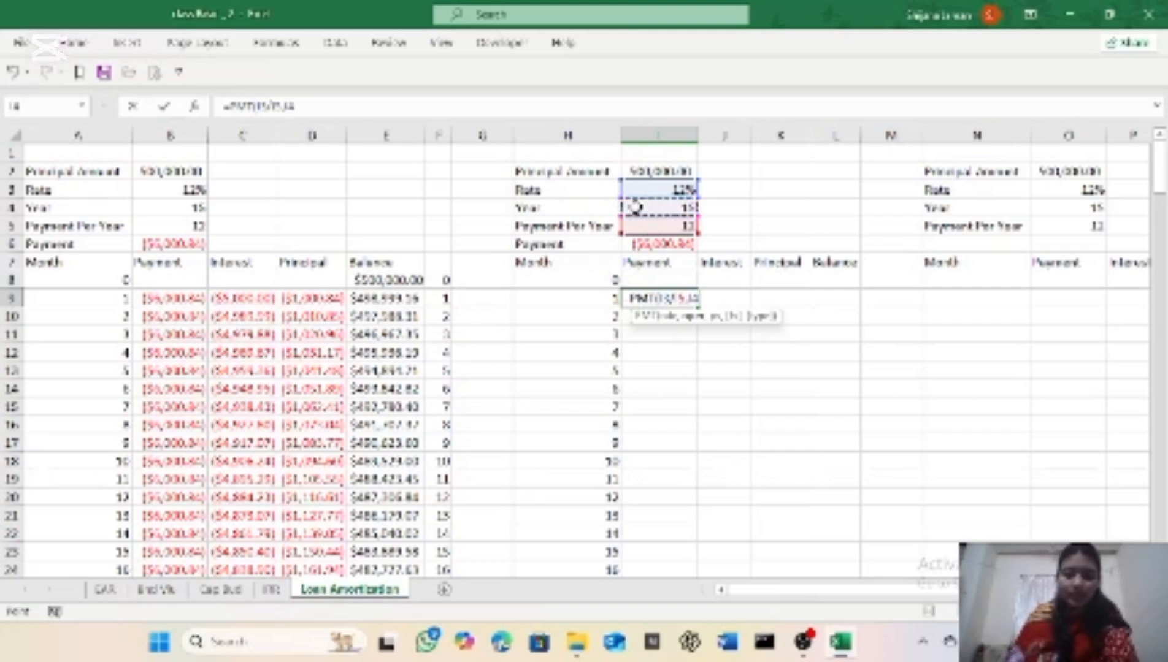
type("*")
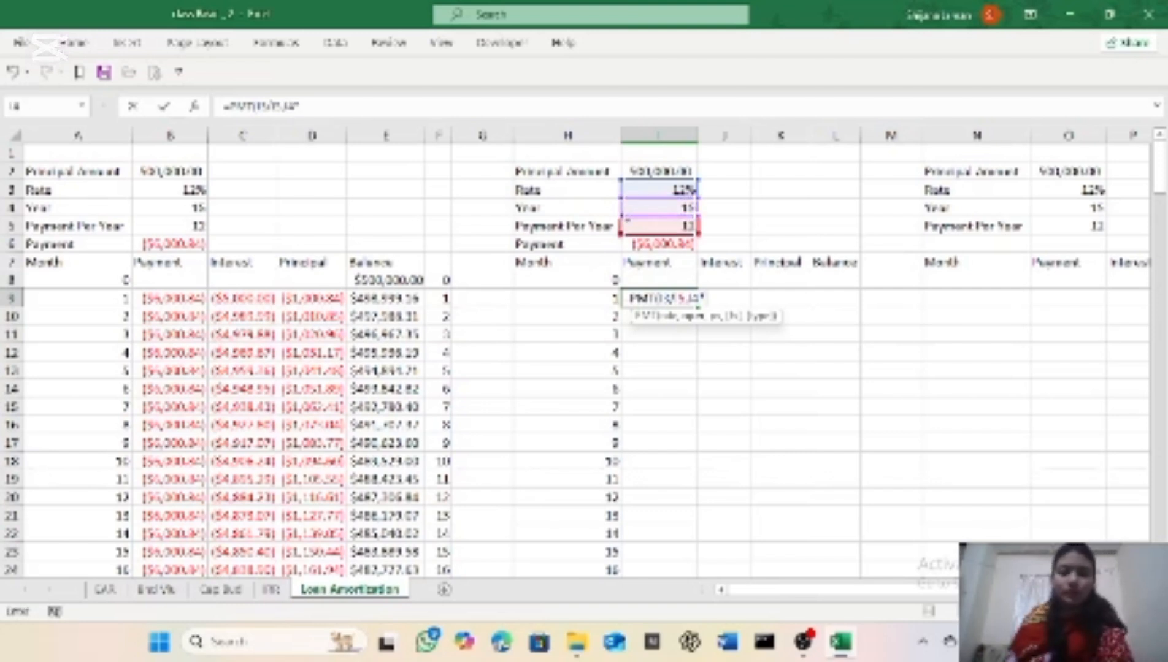
left_click(634, 225)
type(",")
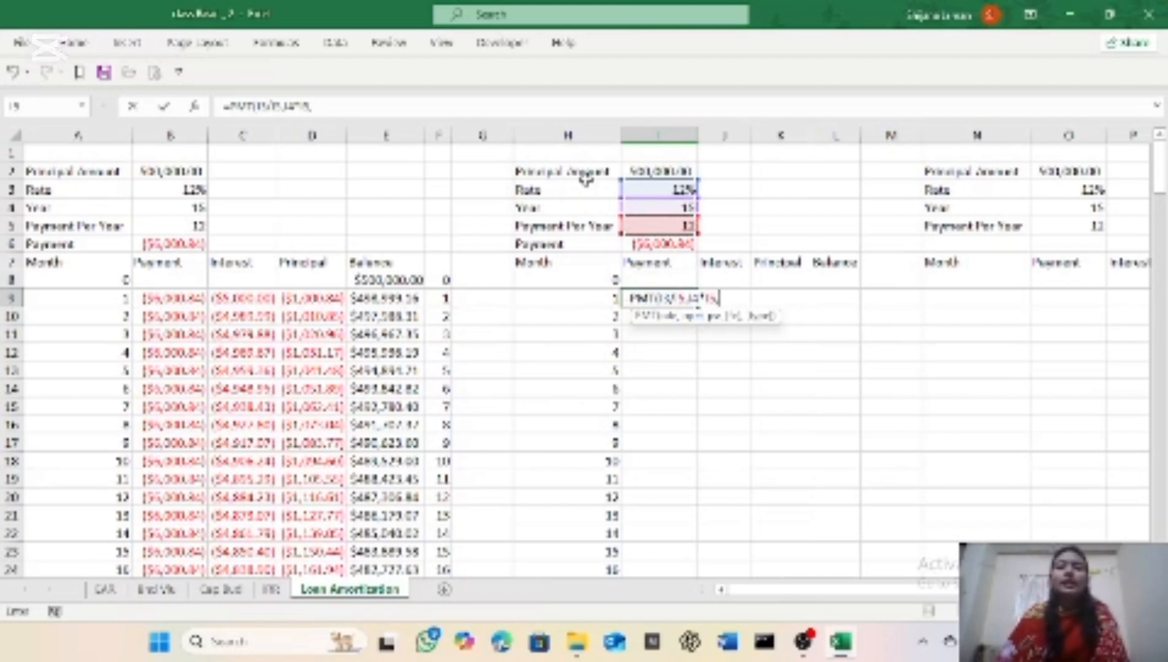
left_click(658, 171)
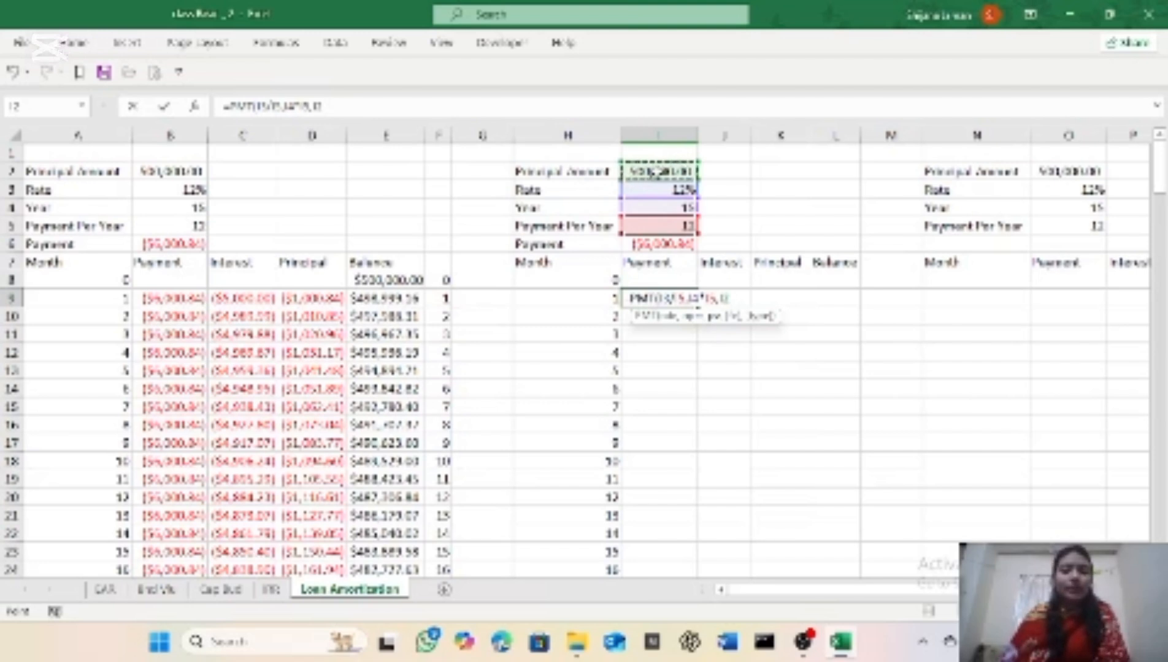
type(",")
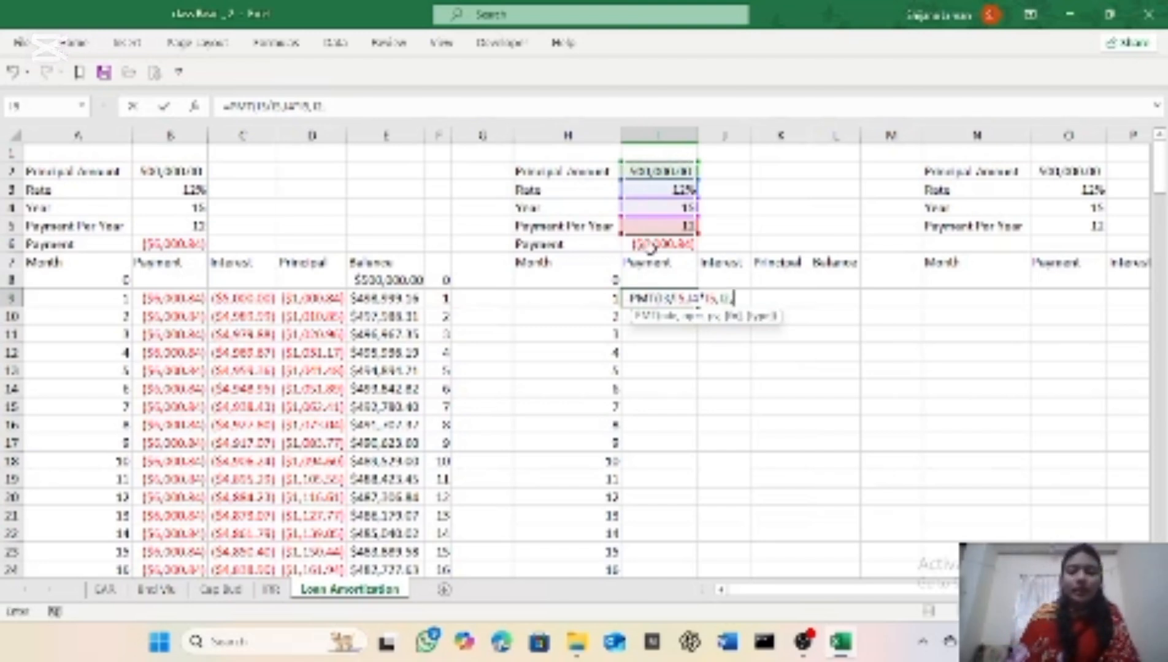
type("0")
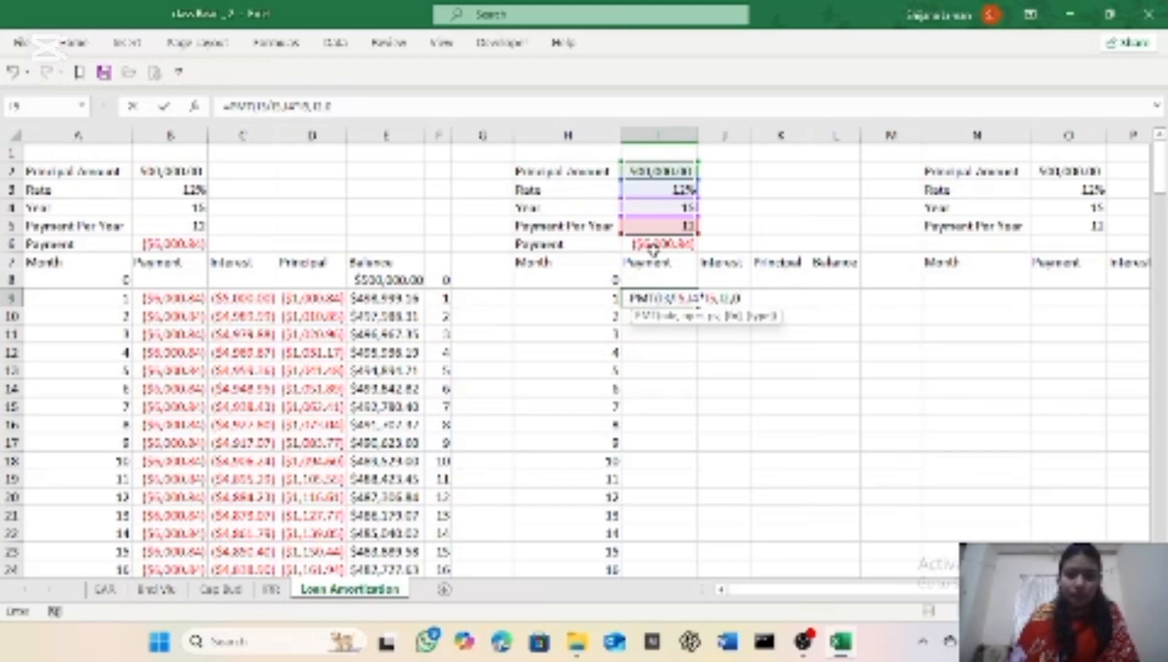
type(",")
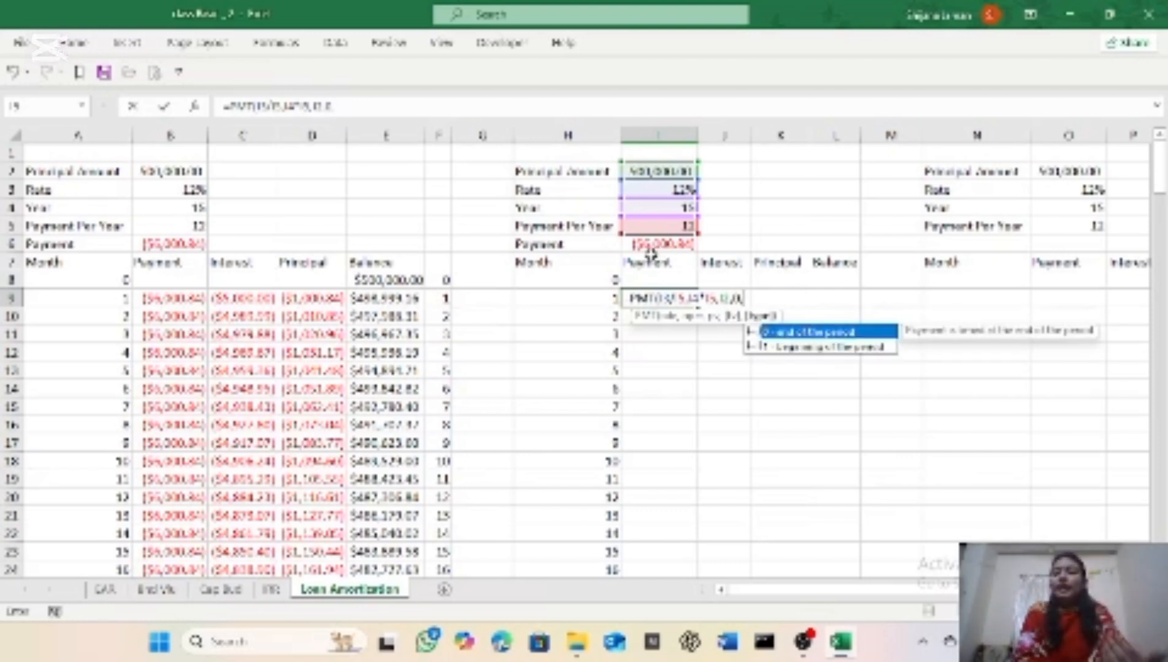
type("0")
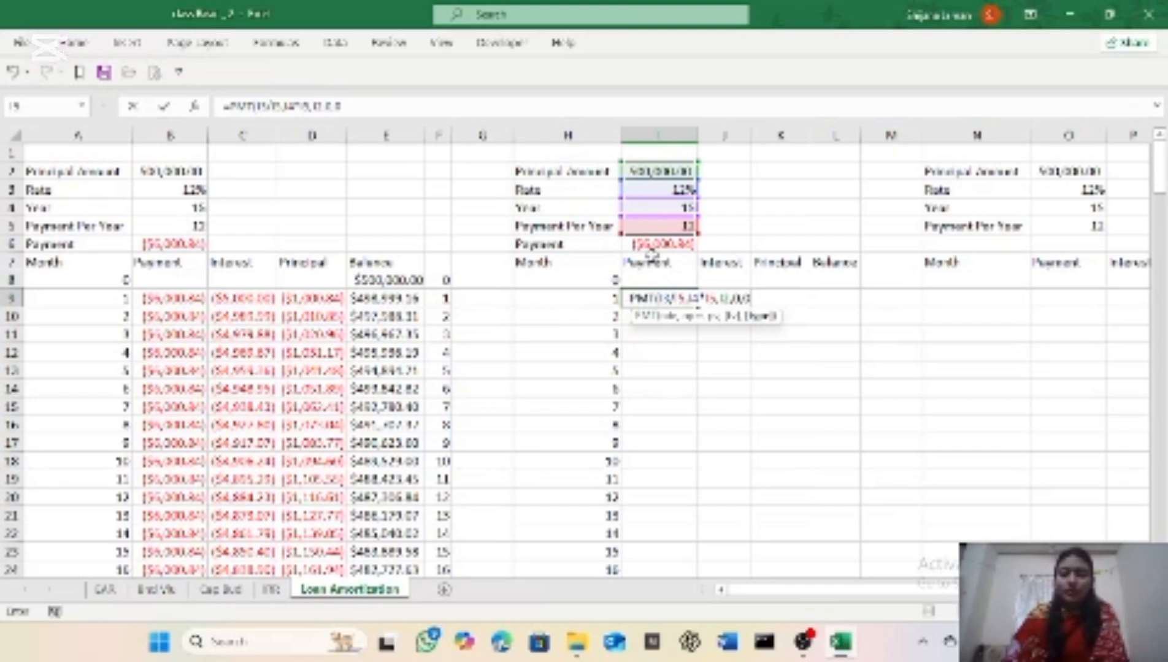
type(")")
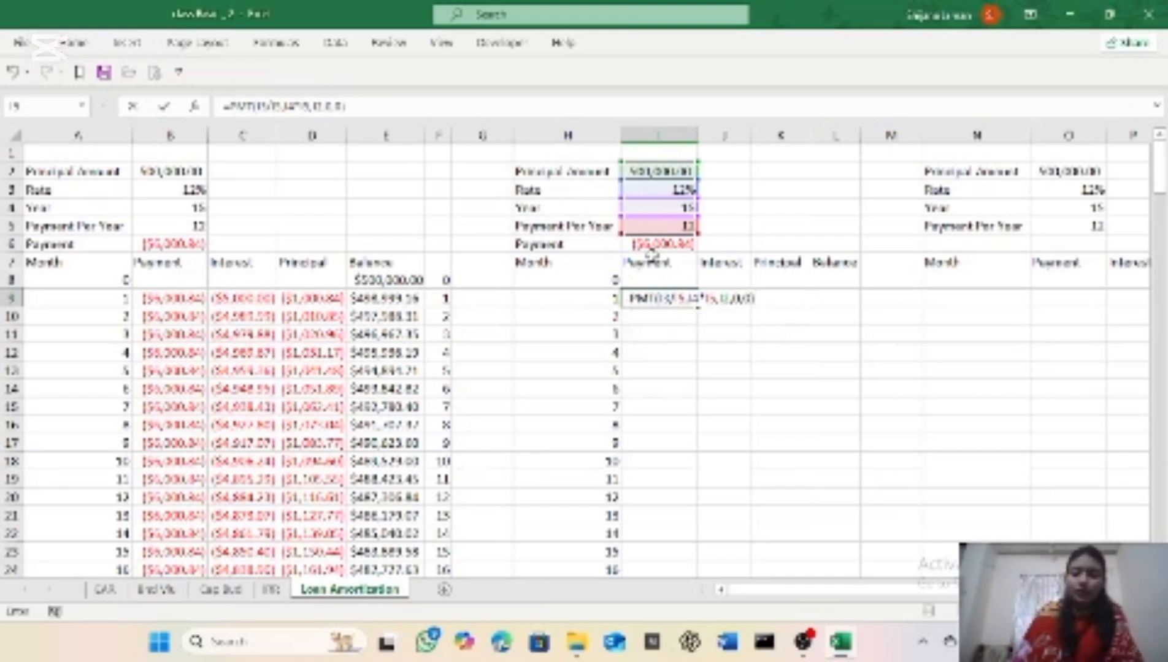
key("Return")
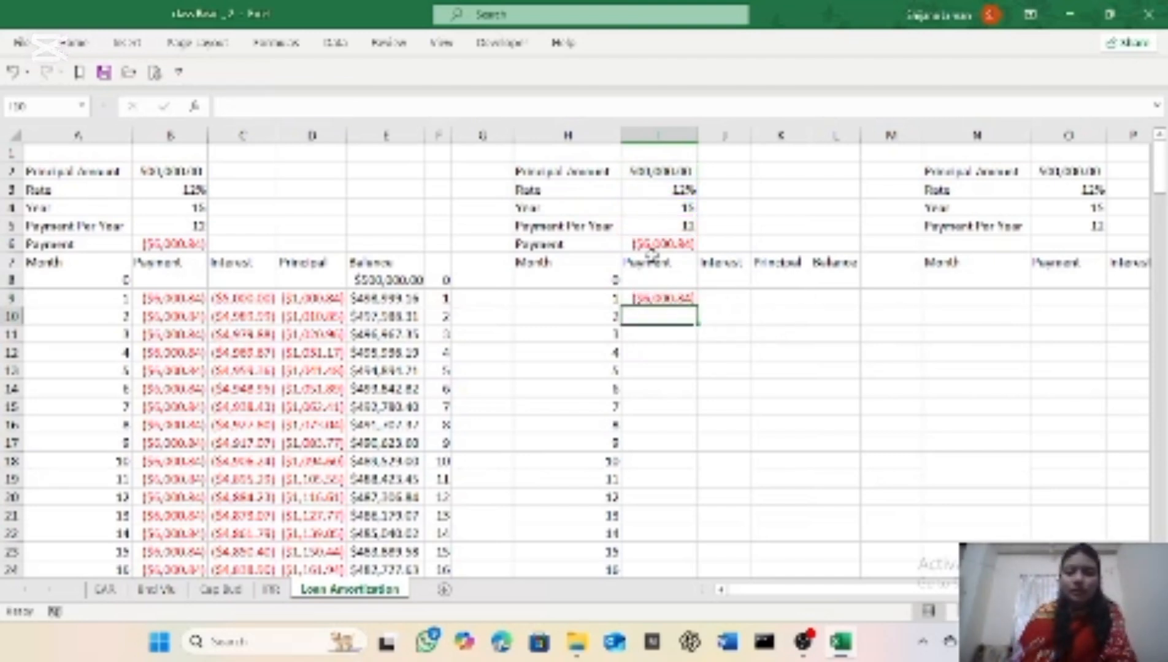
Step: Make the cell references in I9's payment formula absolute, giving =PMT($I$3/$I$5,$I$4*$I$5,$I$2,0,0)
left_click(675, 299)
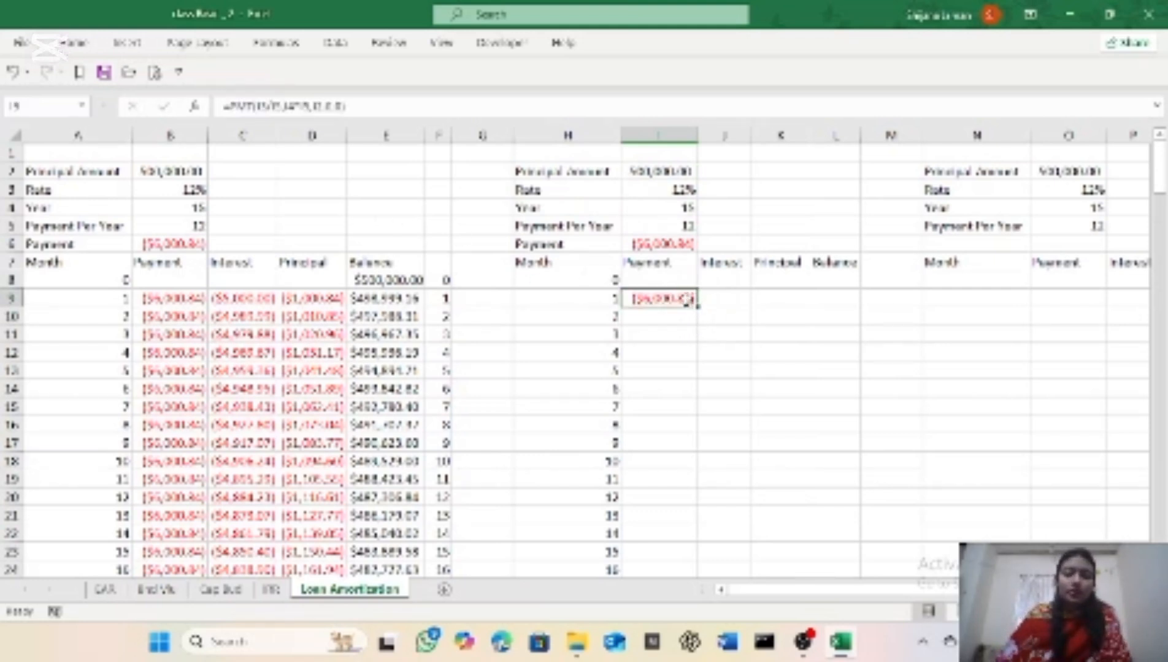
left_click(261, 106)
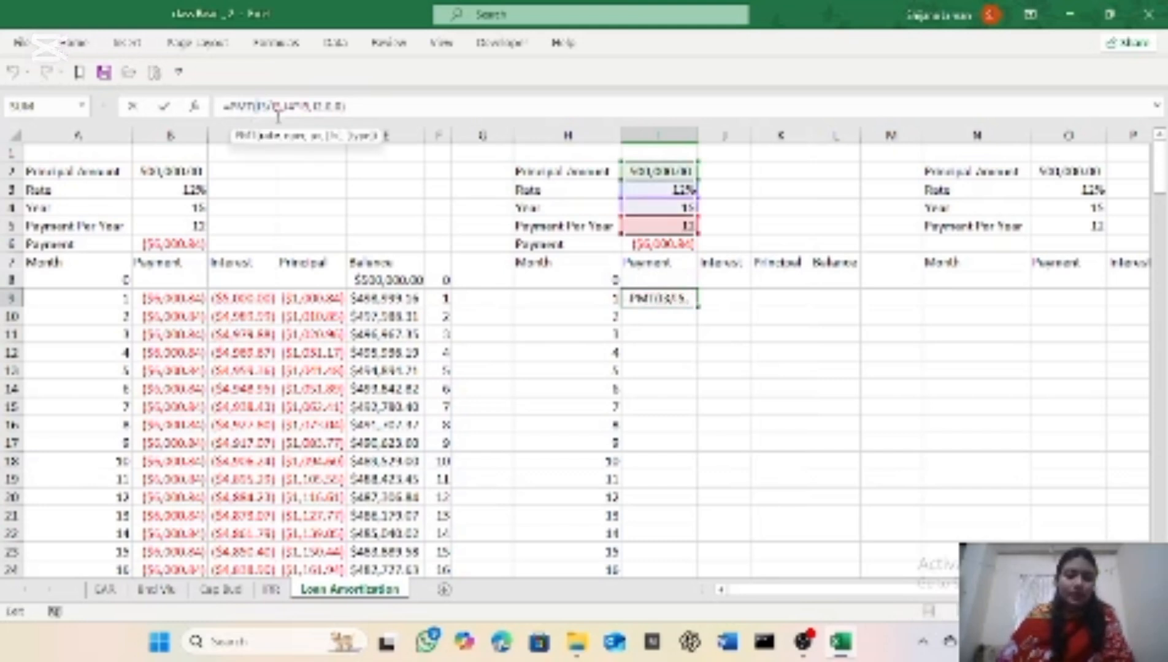
key("F4")
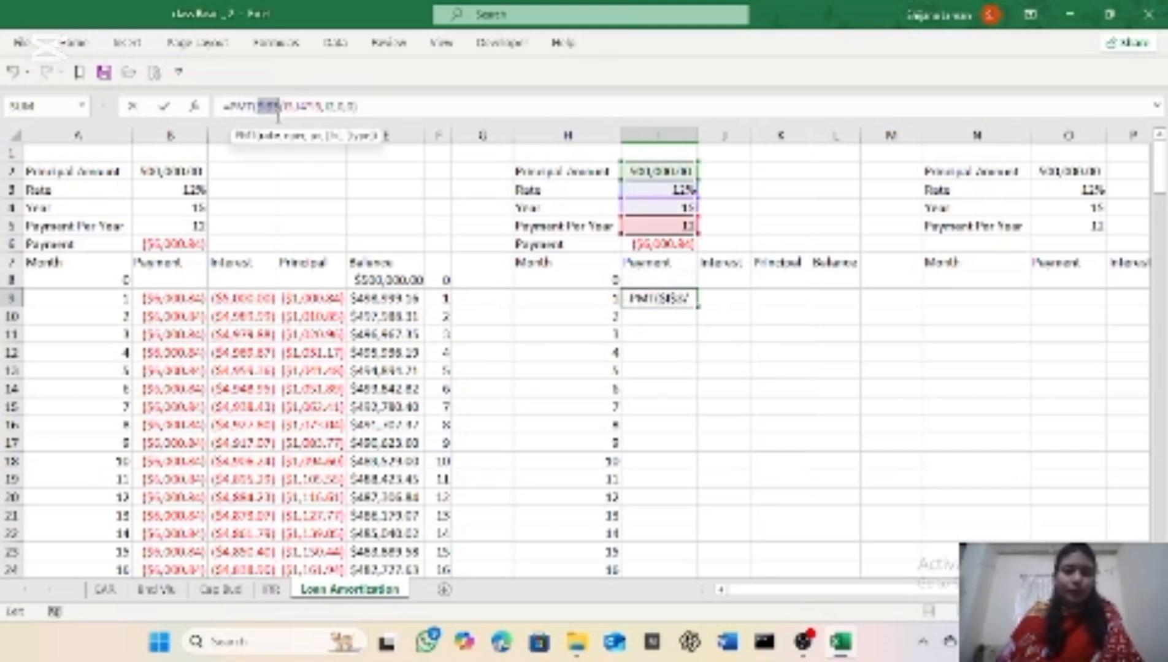
key("Right")
key("Right")
key("F4")
key("Right")
key("F4")
key("Right")
key("Right")
key("F4")
key("Right")
key("Right")
key("F4")
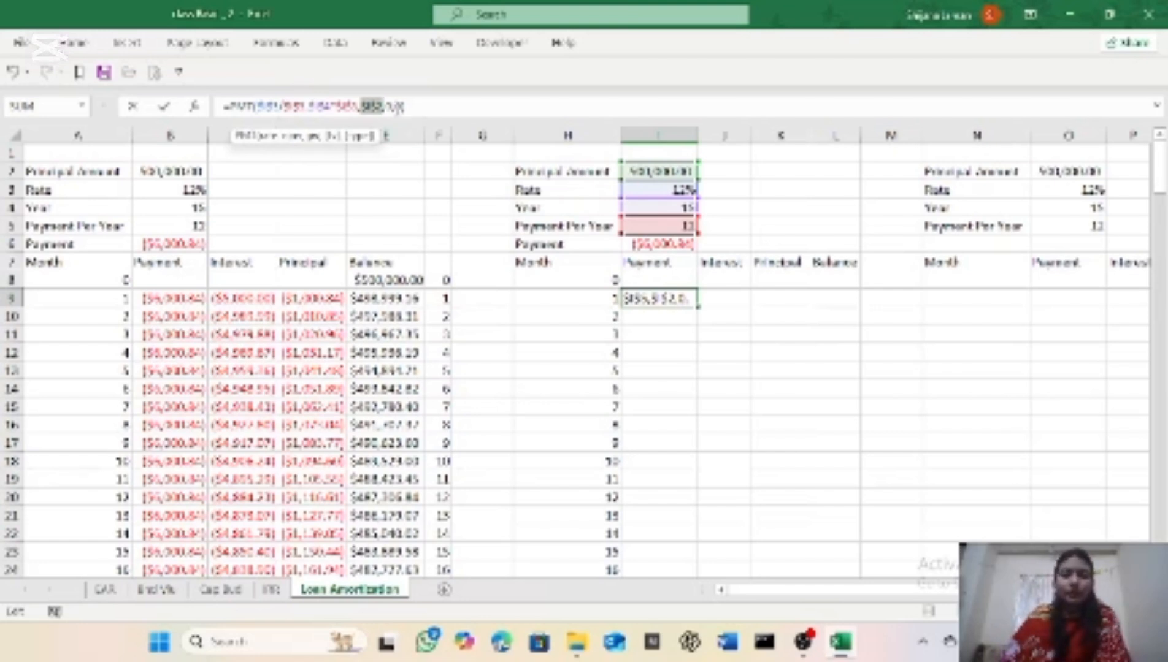
key("Return")
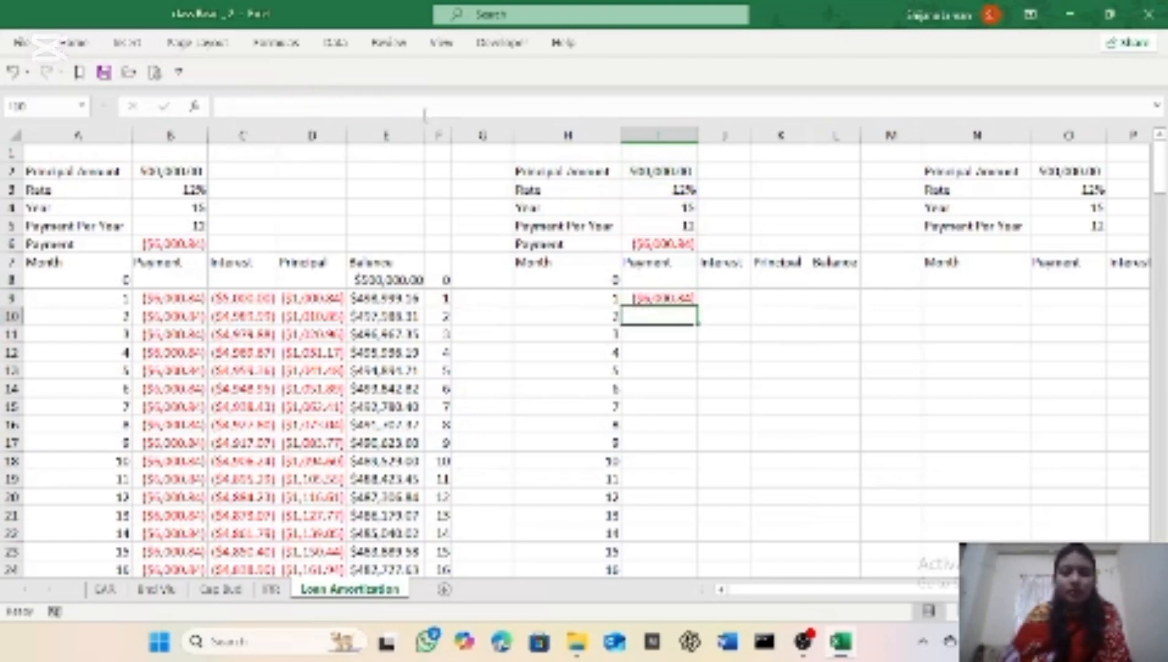
Step: Copy the payment formula from I9 down column I to month 180 in row 188
left_click(692, 300)
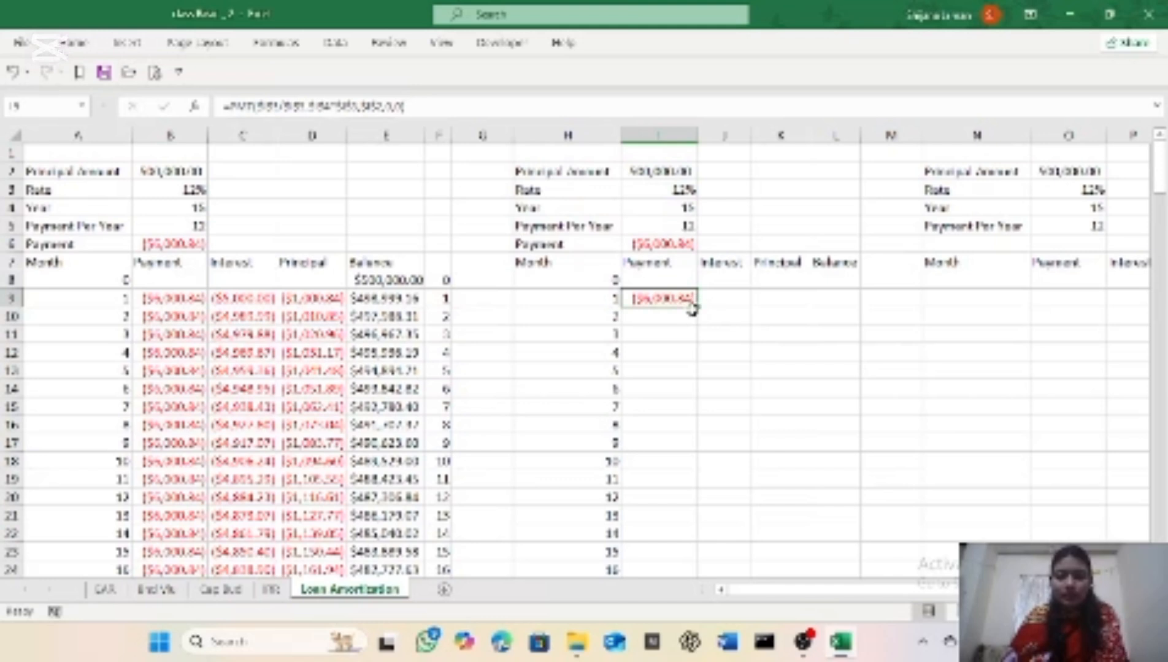
left_click_drag(699, 305, 724, 536)
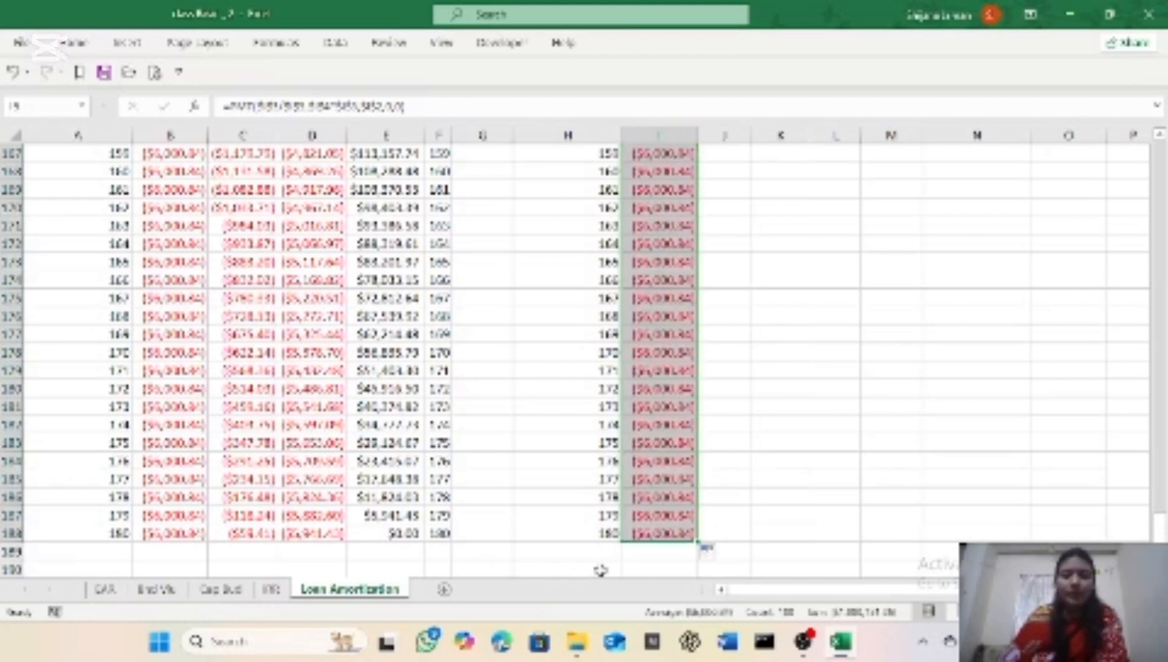
scroll(699, 537, "up", 3)
scroll(710, 535, "up", 9)
scroll(720, 527, "up", 6)
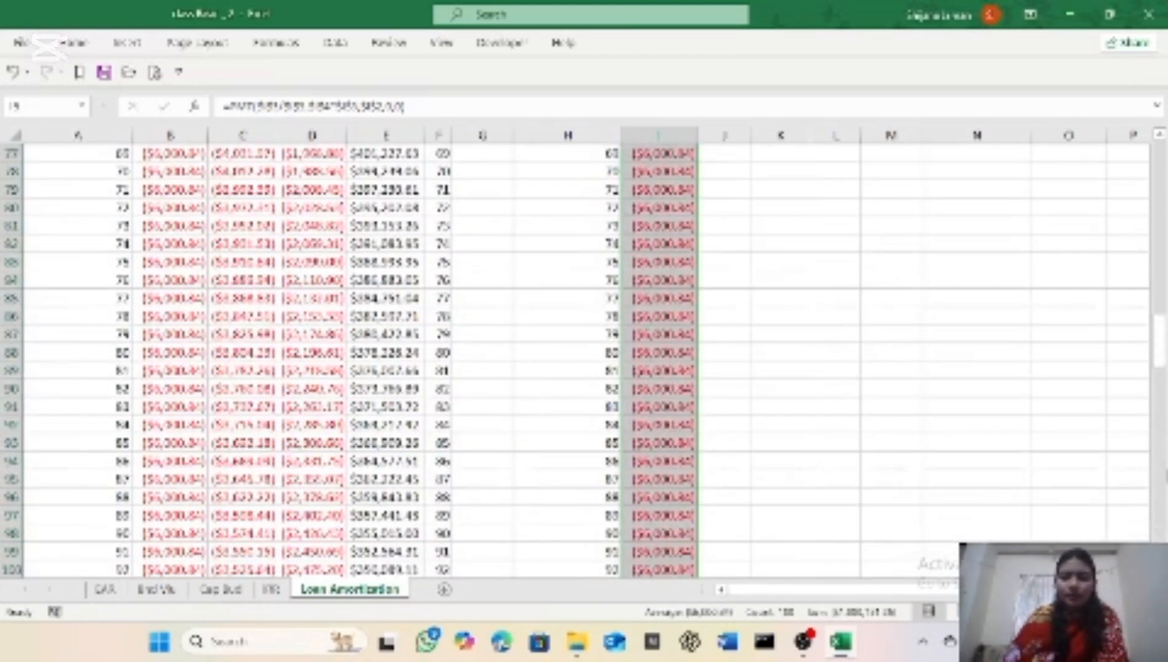
left_click_drag(1160, 327, 1159, 144)
Step: Enter the formula =IPMT(I3/I5,H9,I4*I5,I2,0,0) in cell J9 to calculate the interest for month 1
left_click(729, 297)
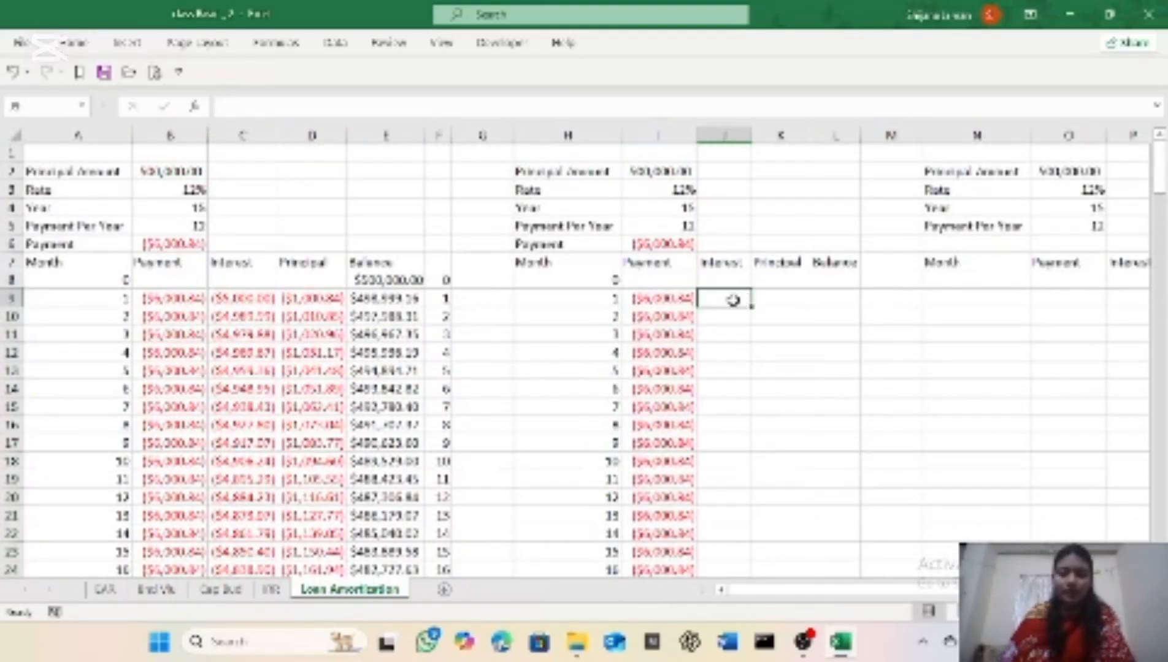
type("=ipmt")
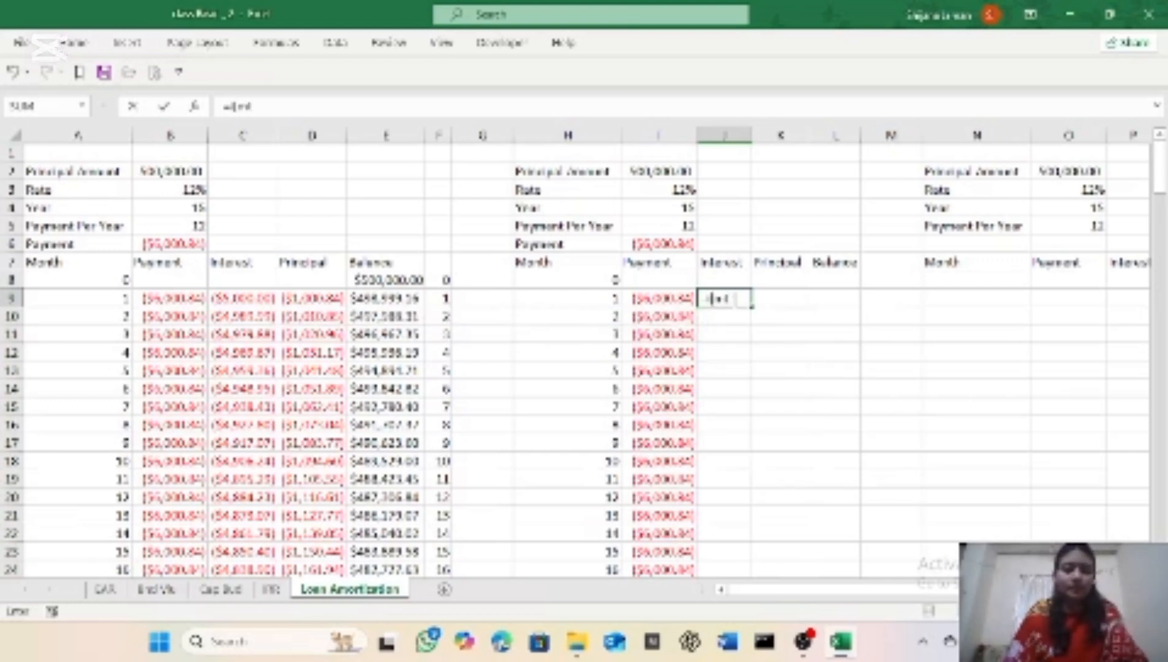
key("BackSpace")
key("BackSpace")
key("BackSpace")
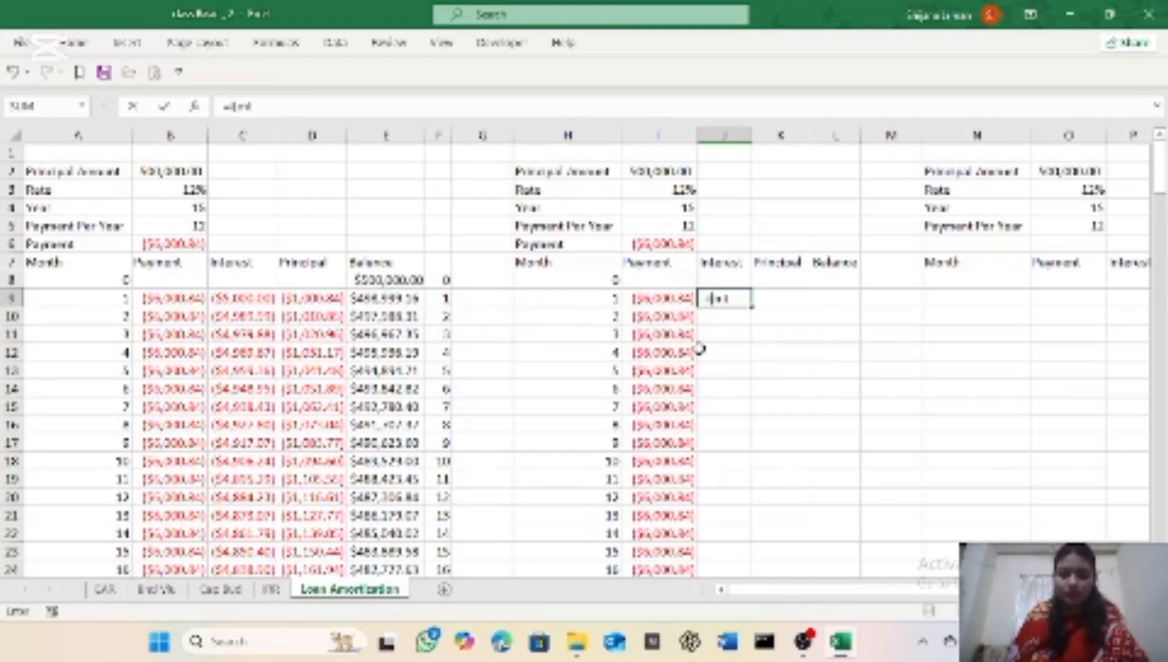
key("BackSpace")
type("pmt")
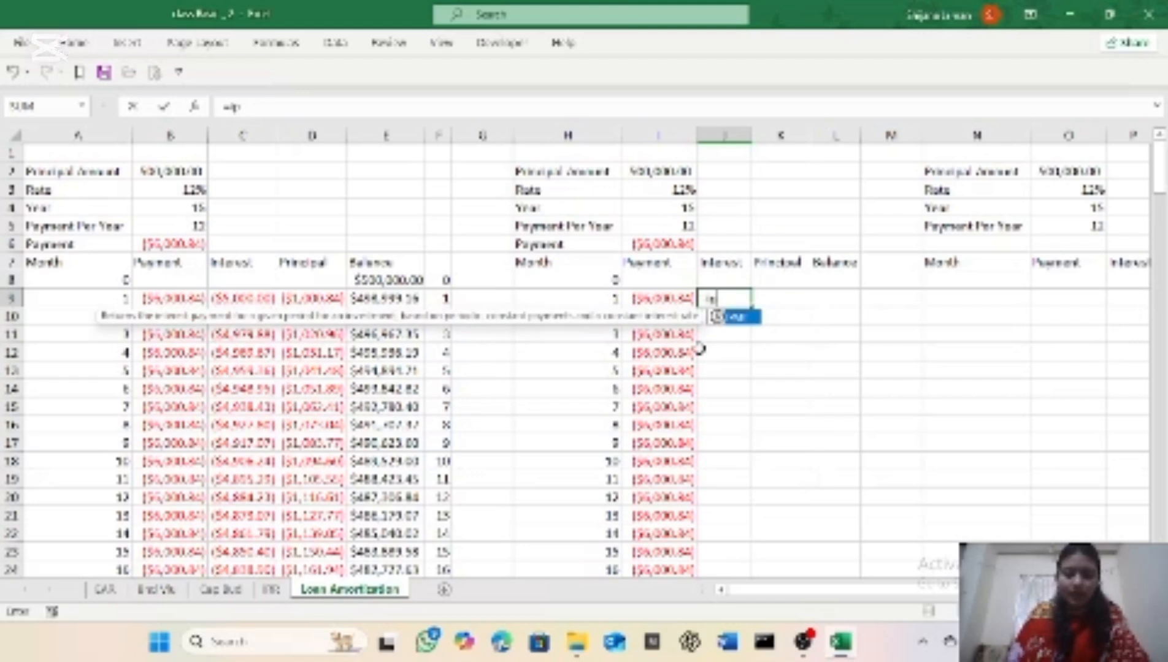
key("Tab")
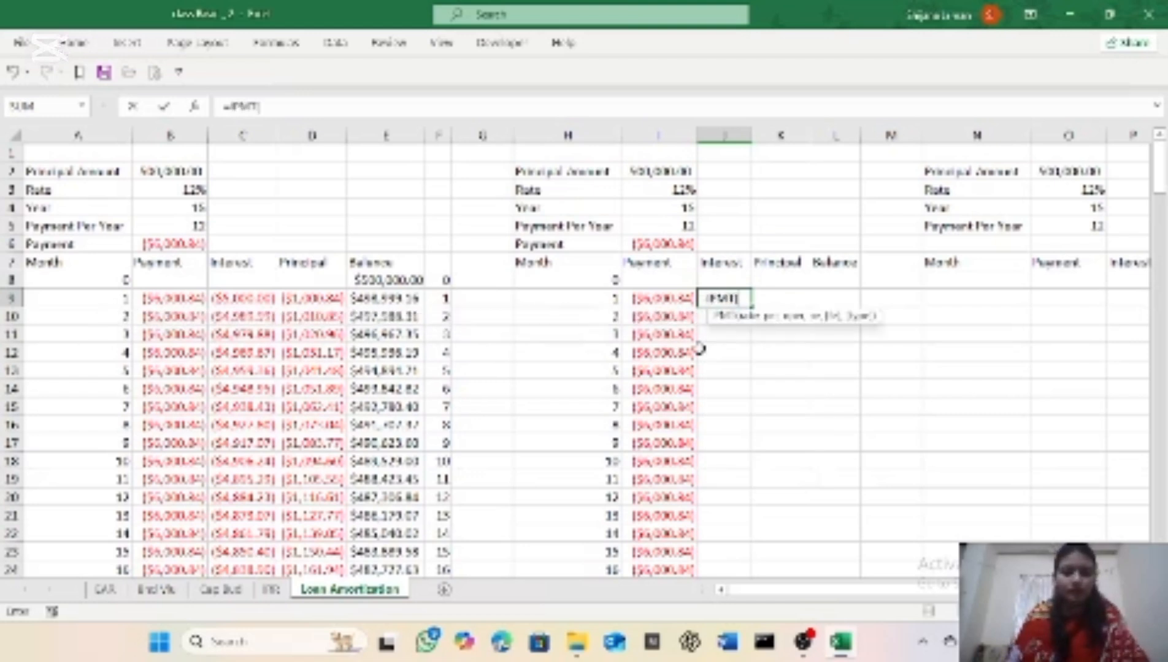
left_click(654, 187)
type("/")
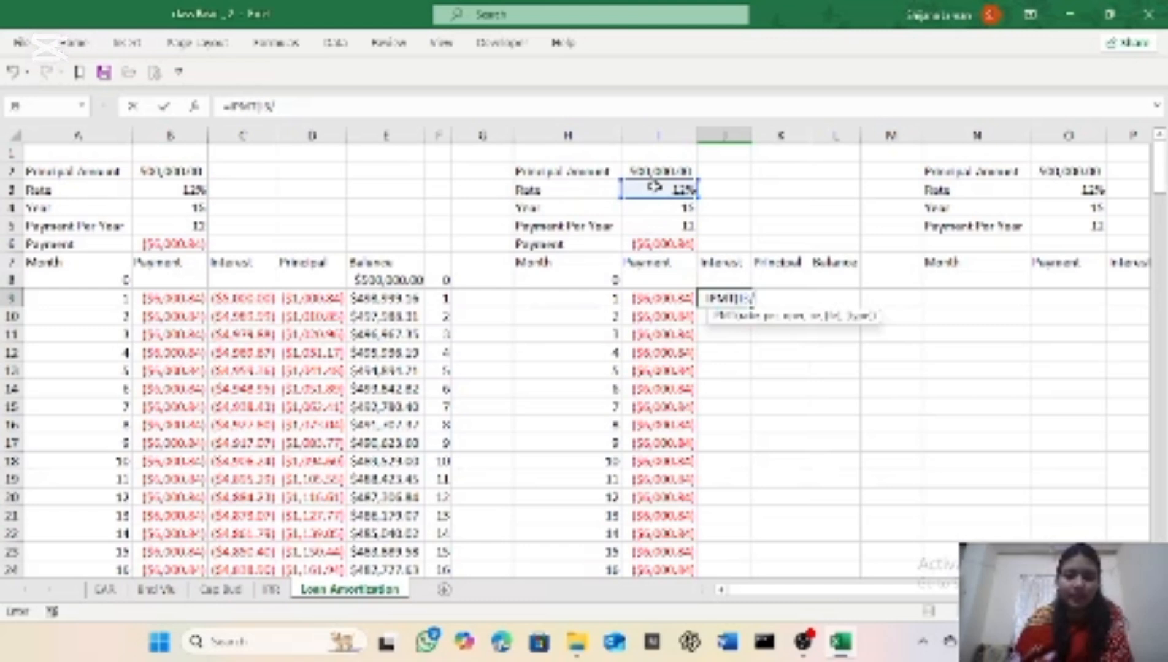
left_click(666, 228)
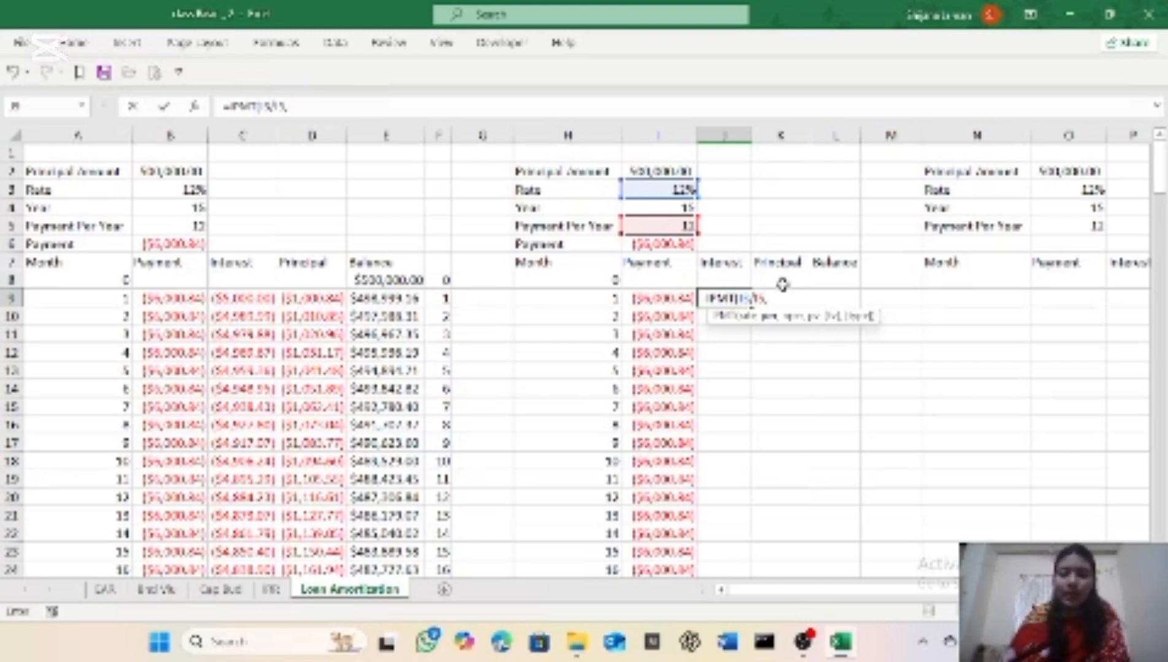
left_click(580, 295)
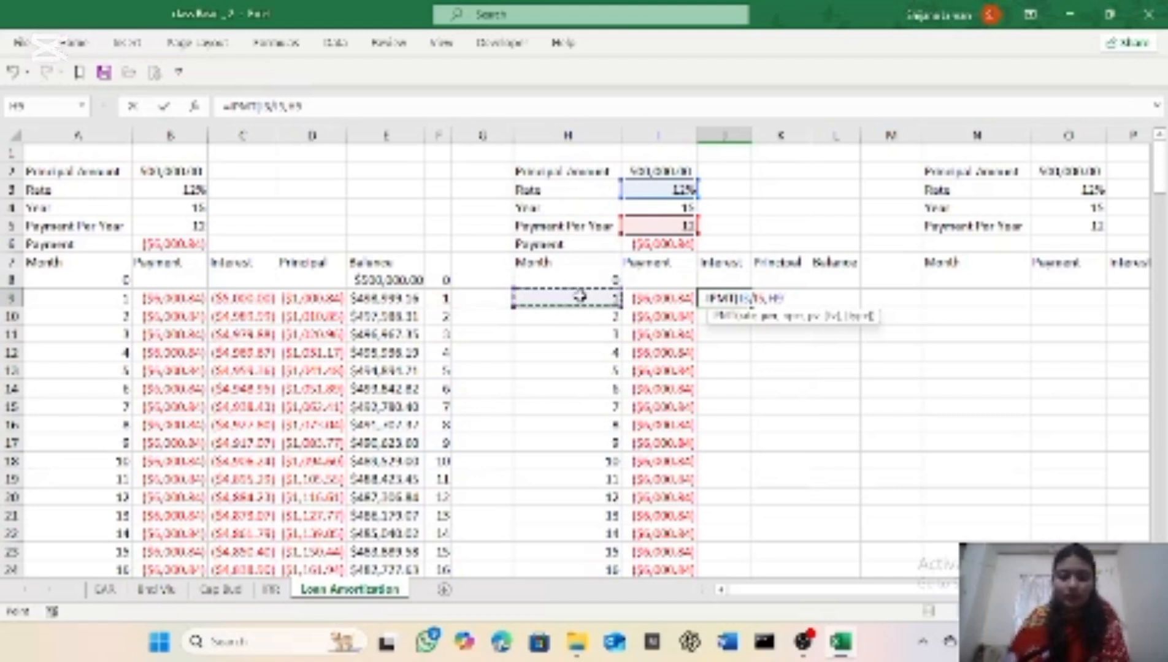
type(",")
left_click(638, 206)
type("*")
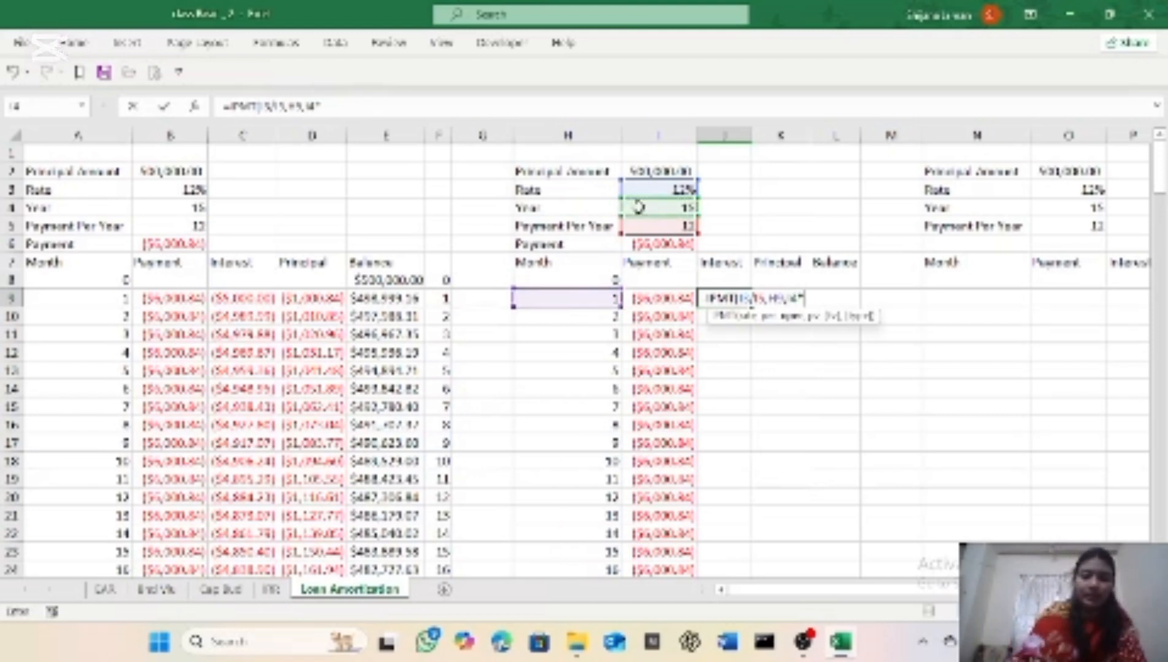
left_click(633, 227)
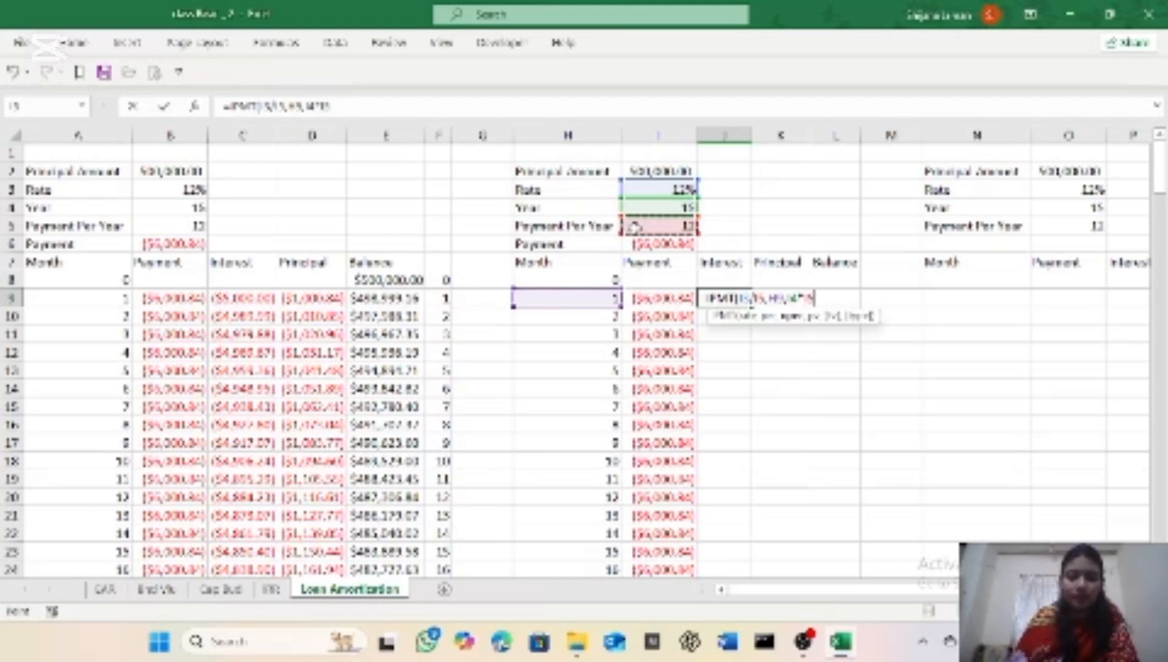
type(",")
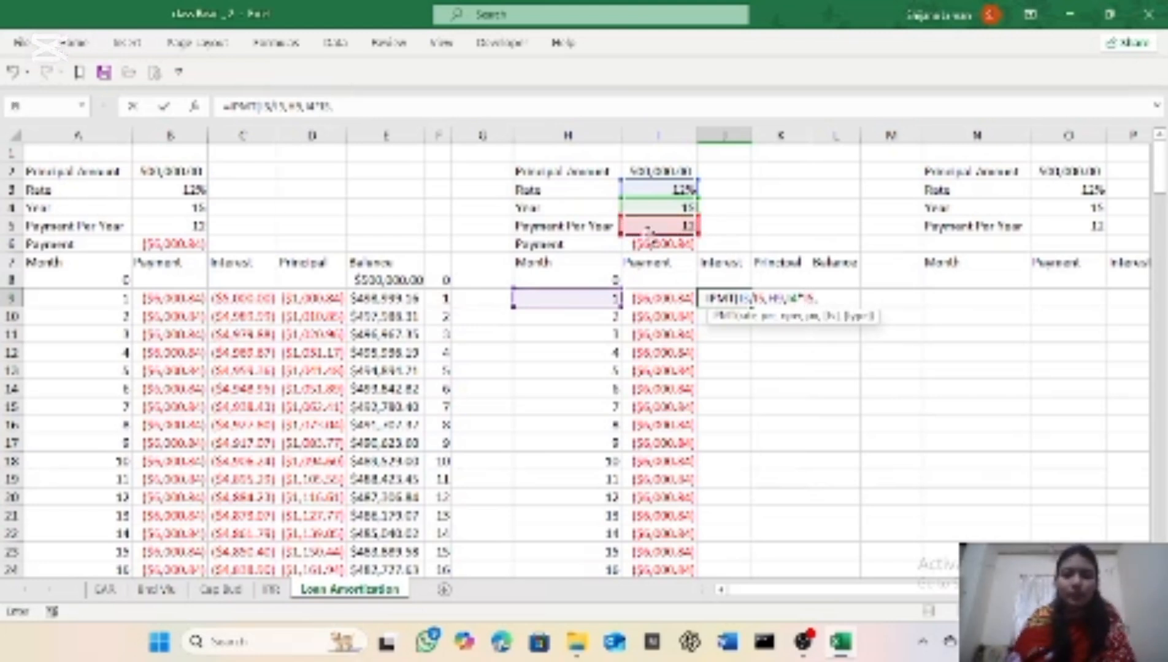
left_click(632, 172)
type(",")
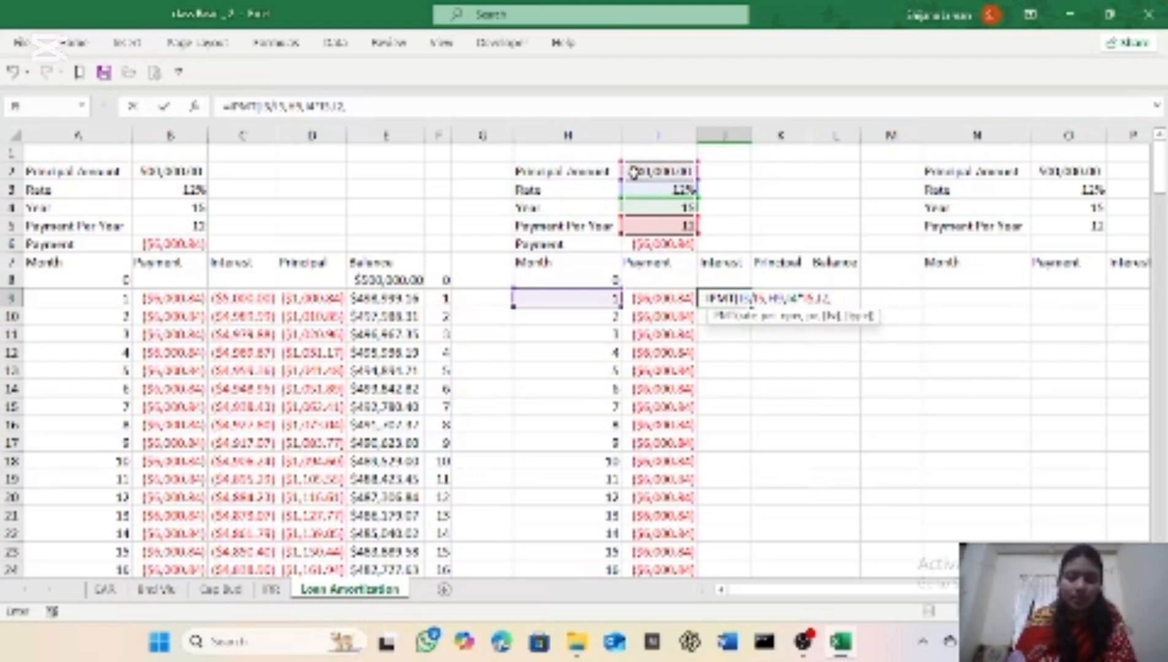
type("0")
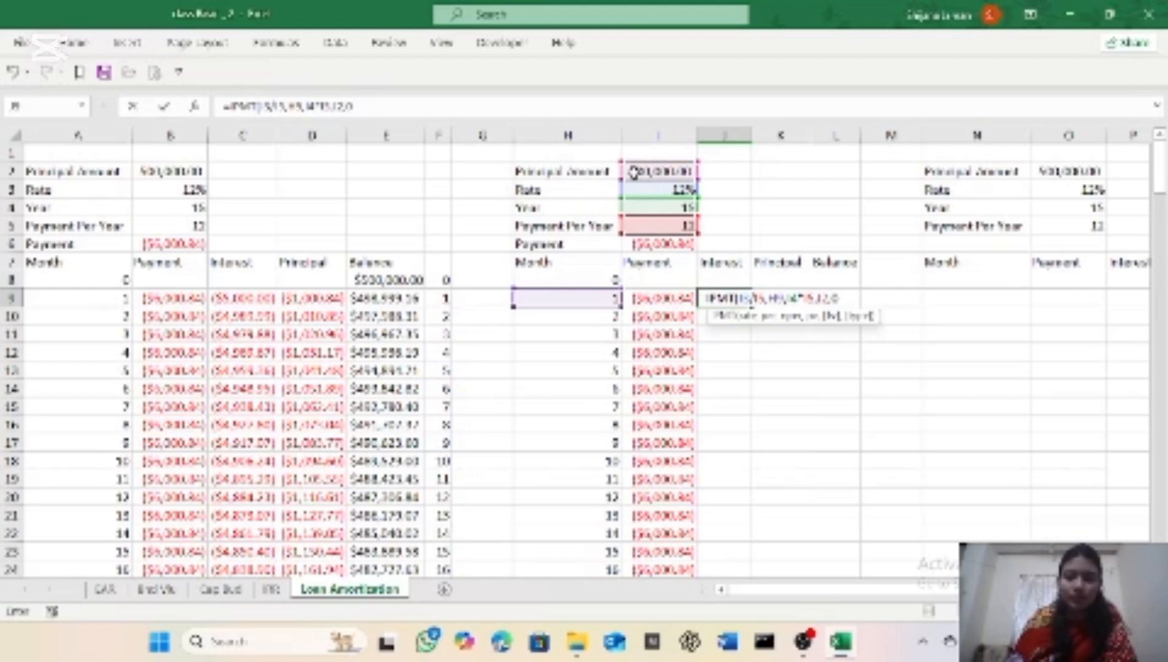
type(",")
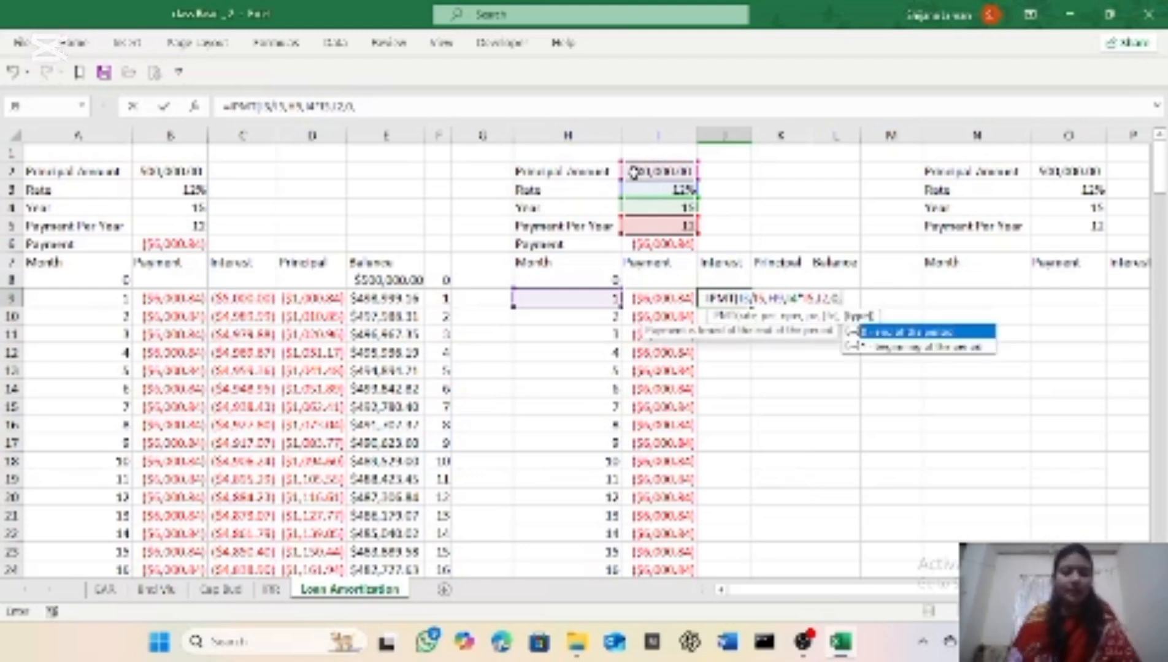
type("0")
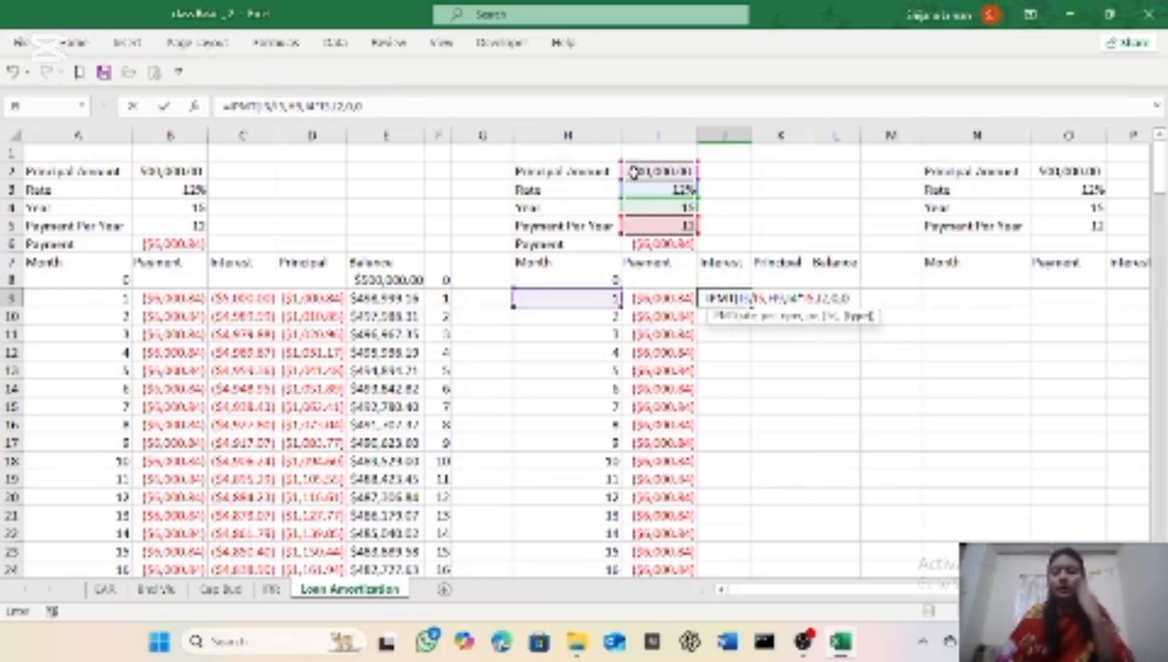
type(")")
key("Return")
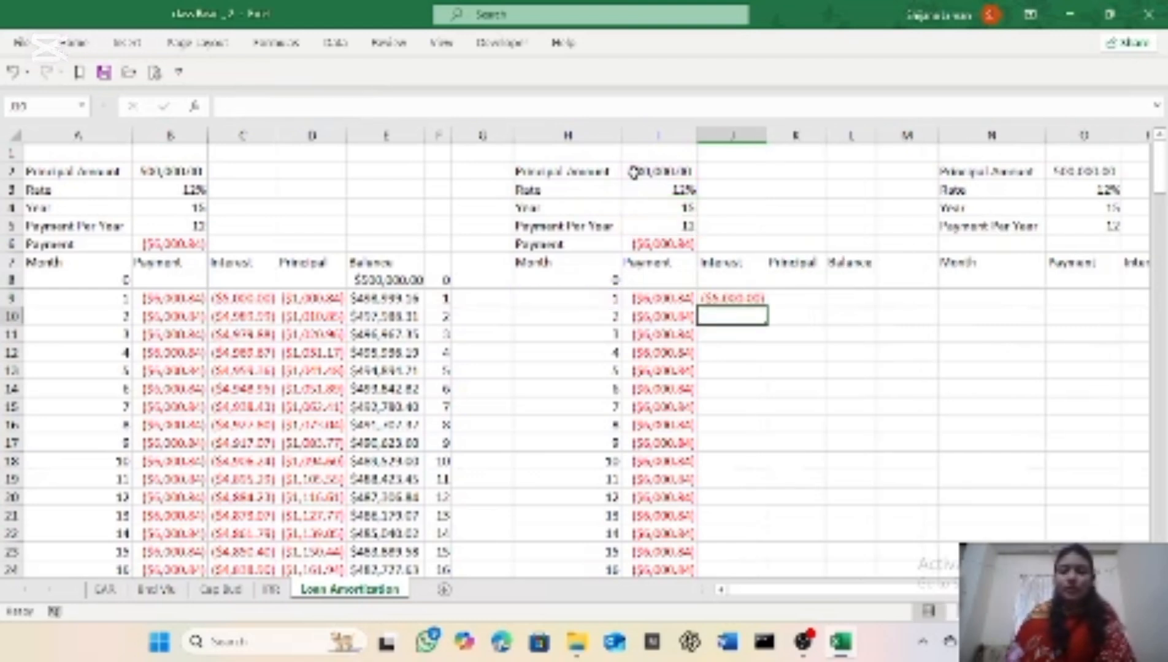
Step: Make J9's references absolute except the month, giving =IPMT($I$3/$I$5,H9,$I$4*$I$5,$I$2,0,0)
left_click(759, 299)
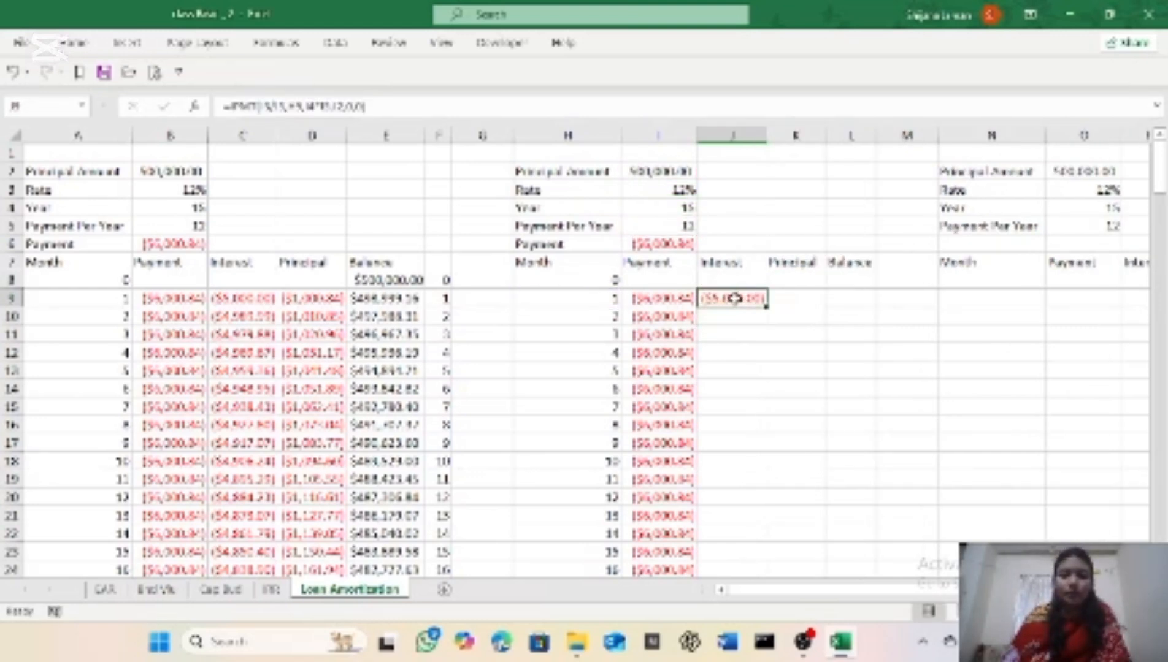
left_click(265, 106)
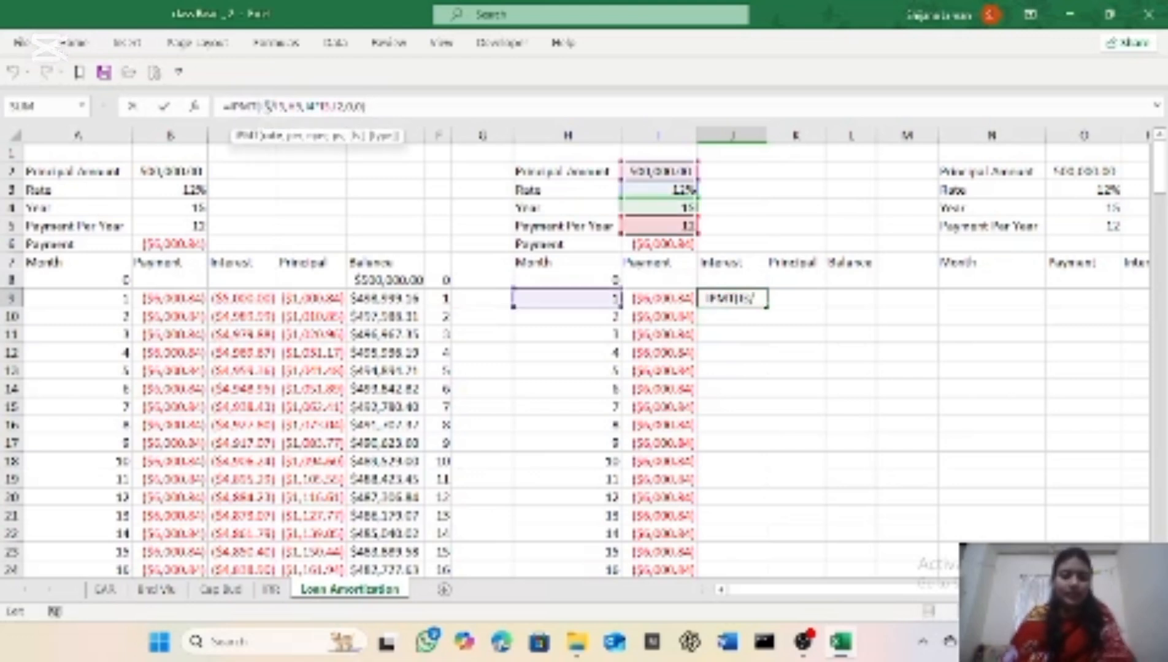
left_click_drag(262, 106, 285, 107)
key("Right")
key("Right")
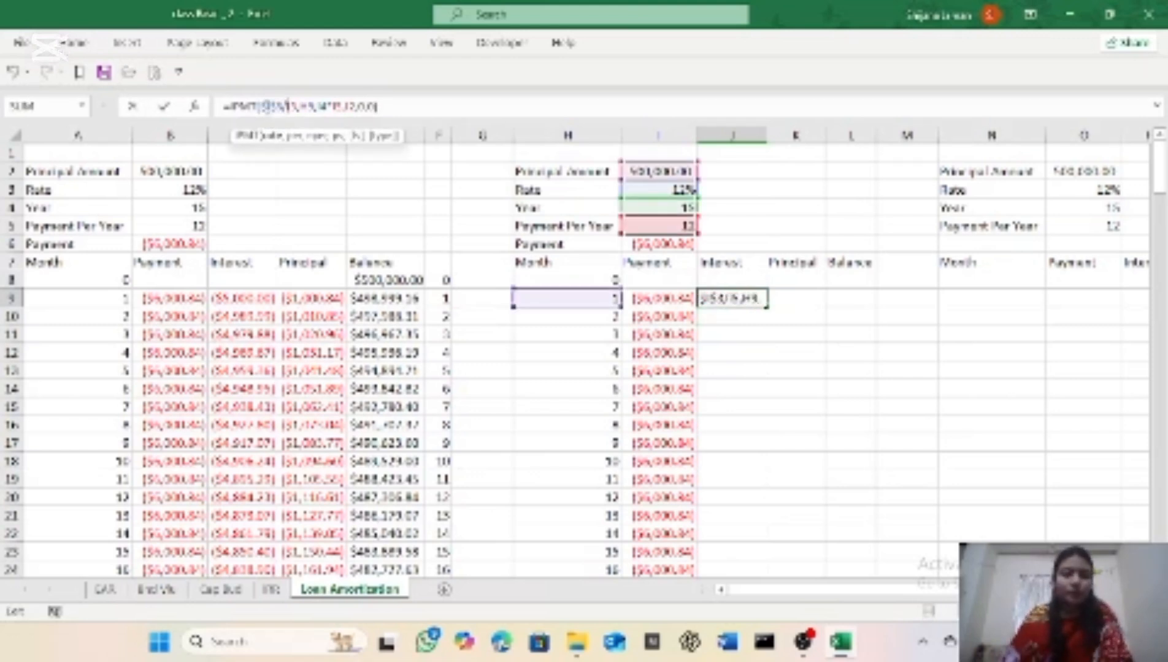
key("F4")
key("Right")
key("Right")
key("Right")
key("Right")
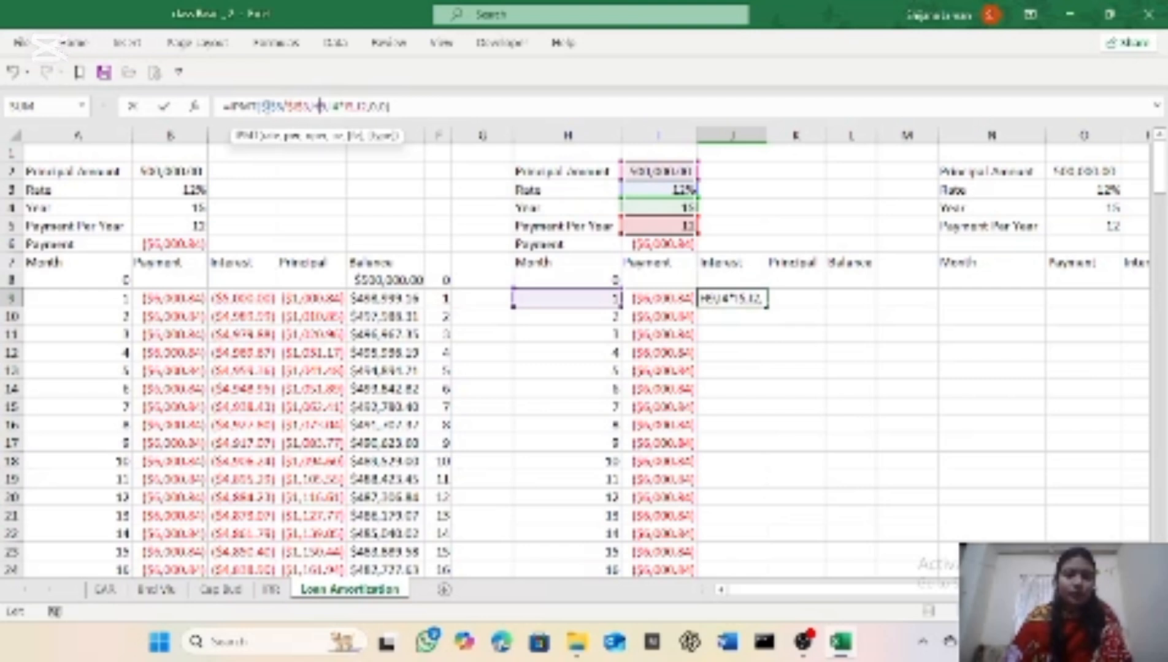
key("F4")
key("Right")
key("F4")
key("Right")
key("F4")
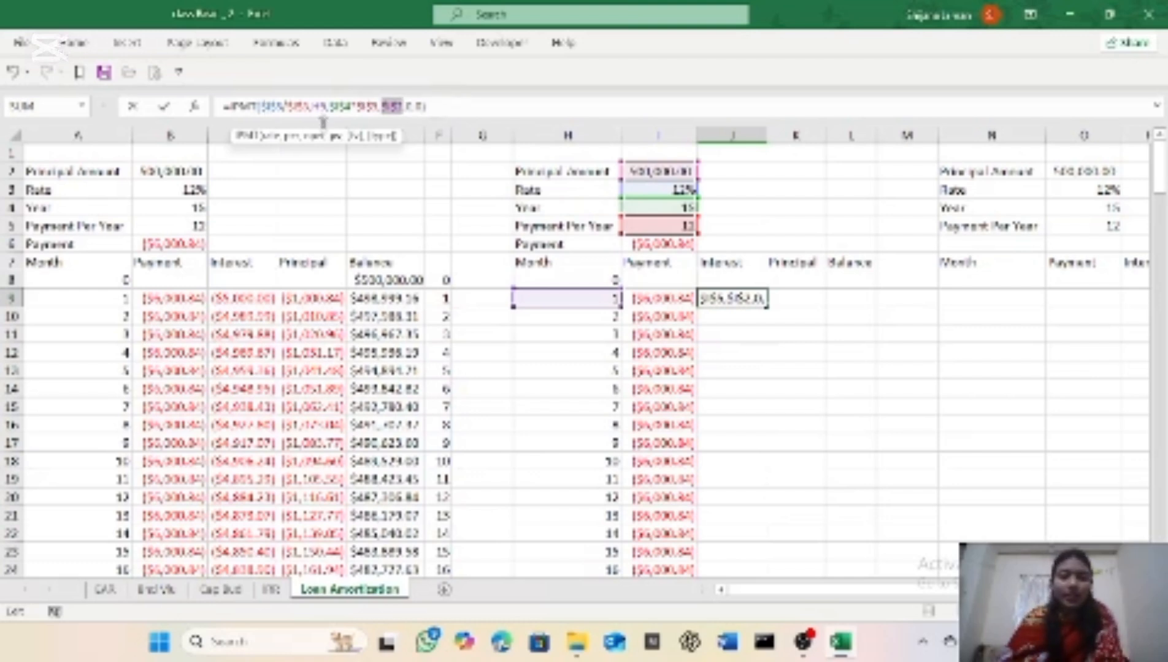
key("Return")
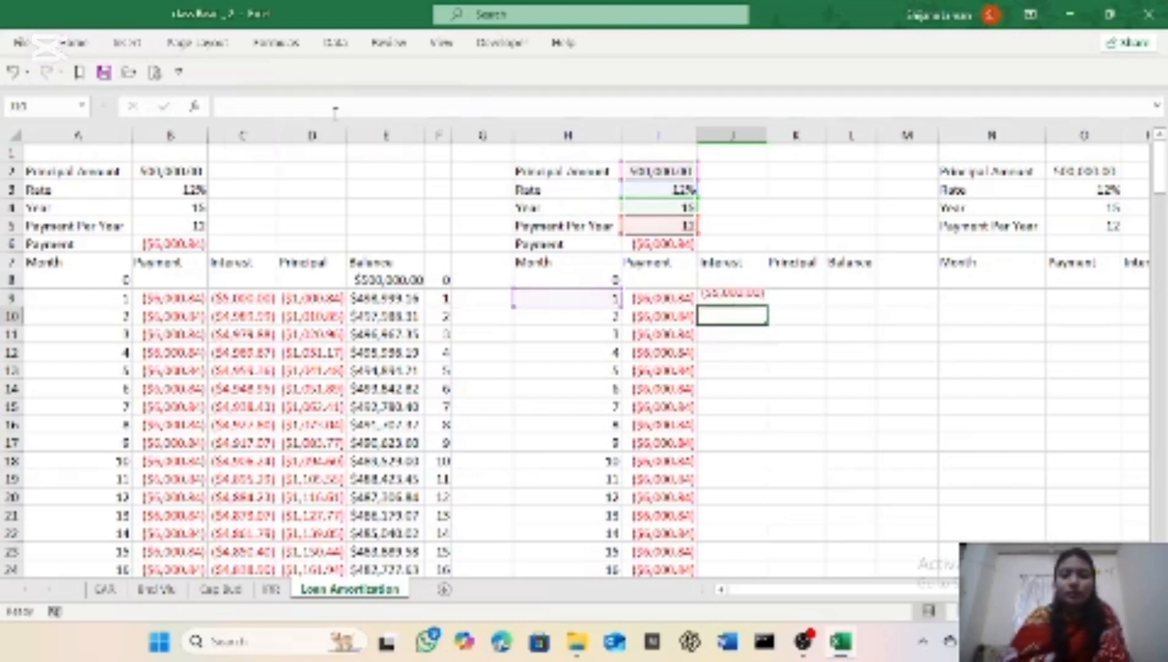
Step: Copy the interest formula from J9 down column J to month 180 in row 188
left_click(746, 299)
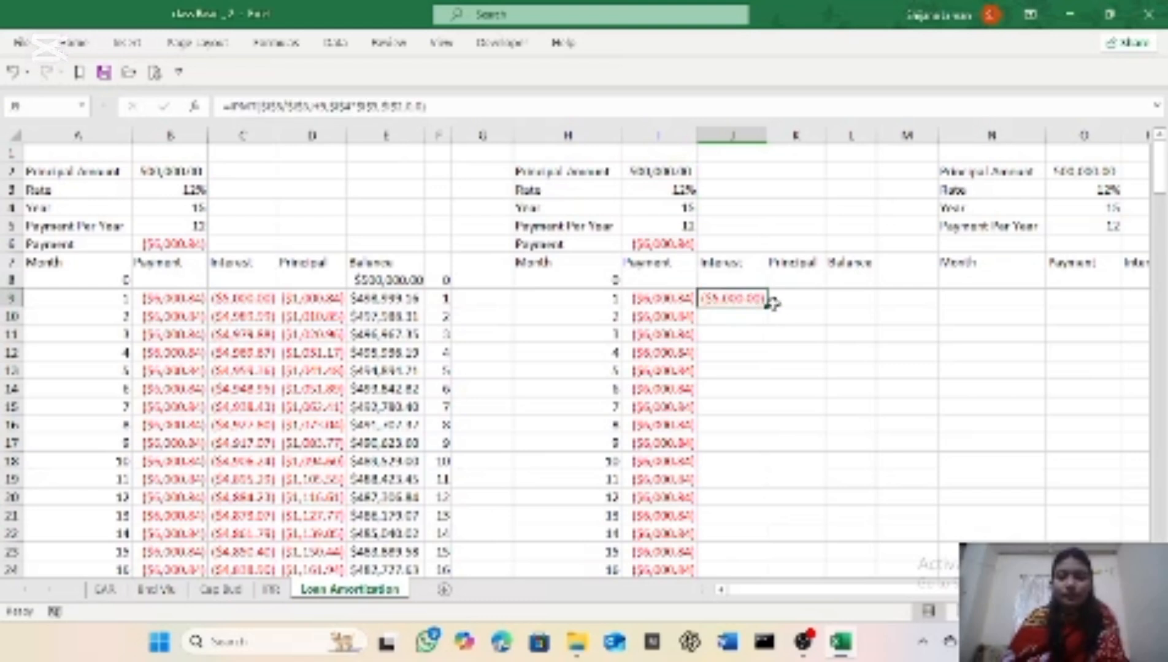
left_click_drag(765, 305, 744, 501)
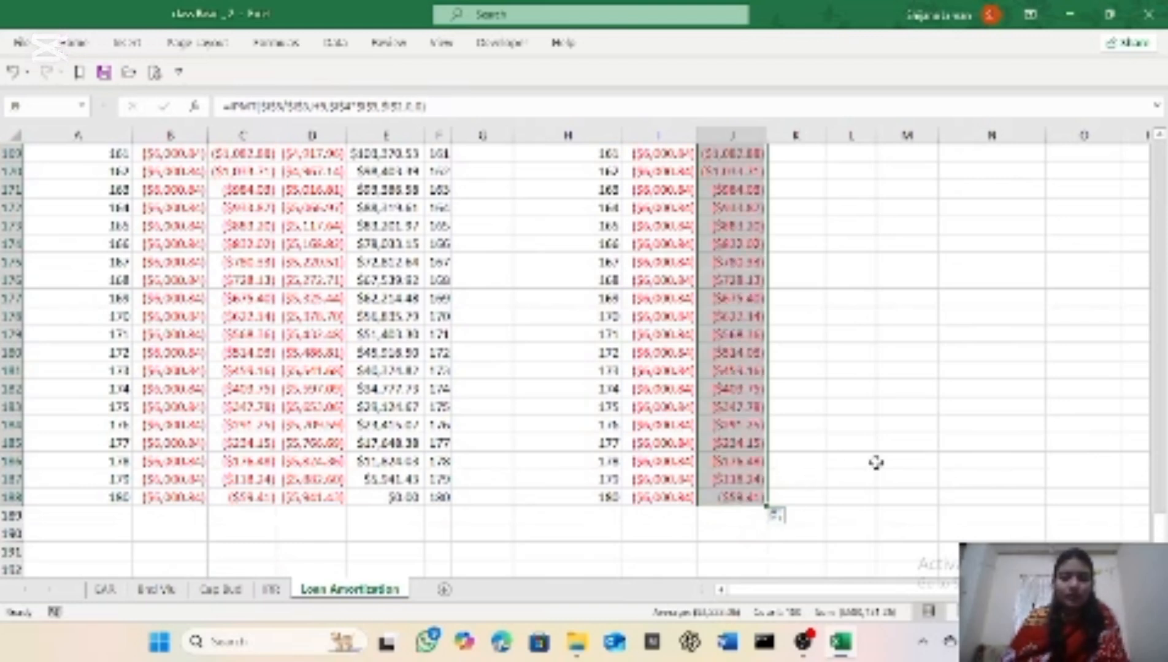
left_click_drag(1153, 535, 1161, 147)
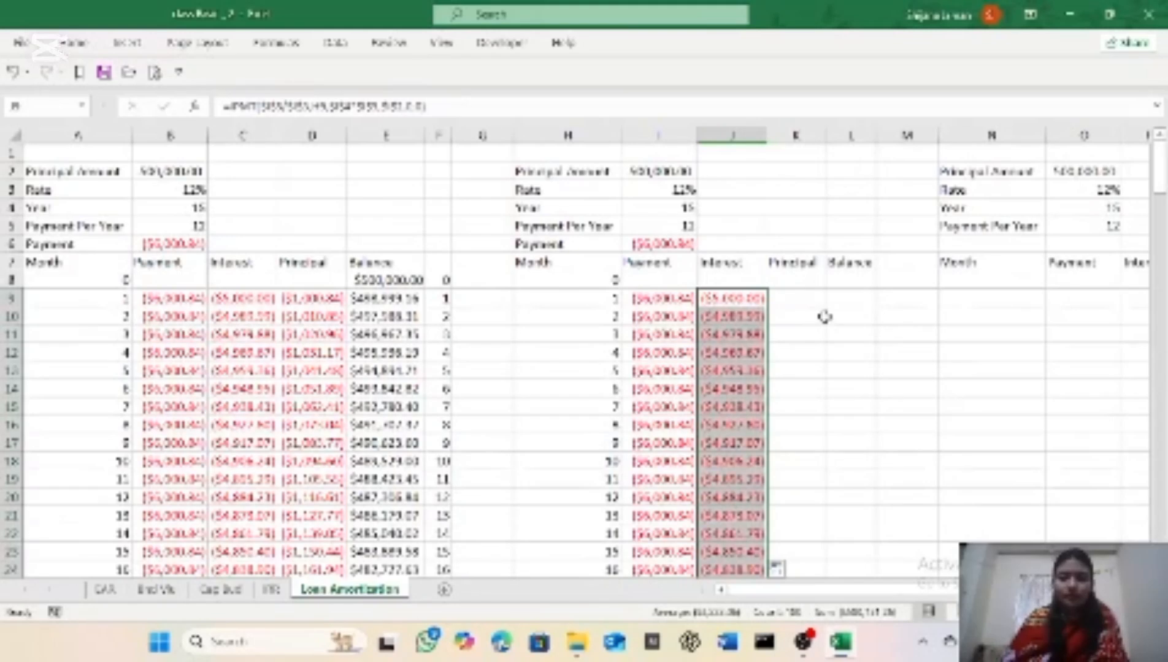
Step: Enter the formula =PPMT(I3/I5,H9,I4*I5,I2,0,0) in cell K9 to calculate the principal portion for month 1
left_click(798, 296)
type("=")
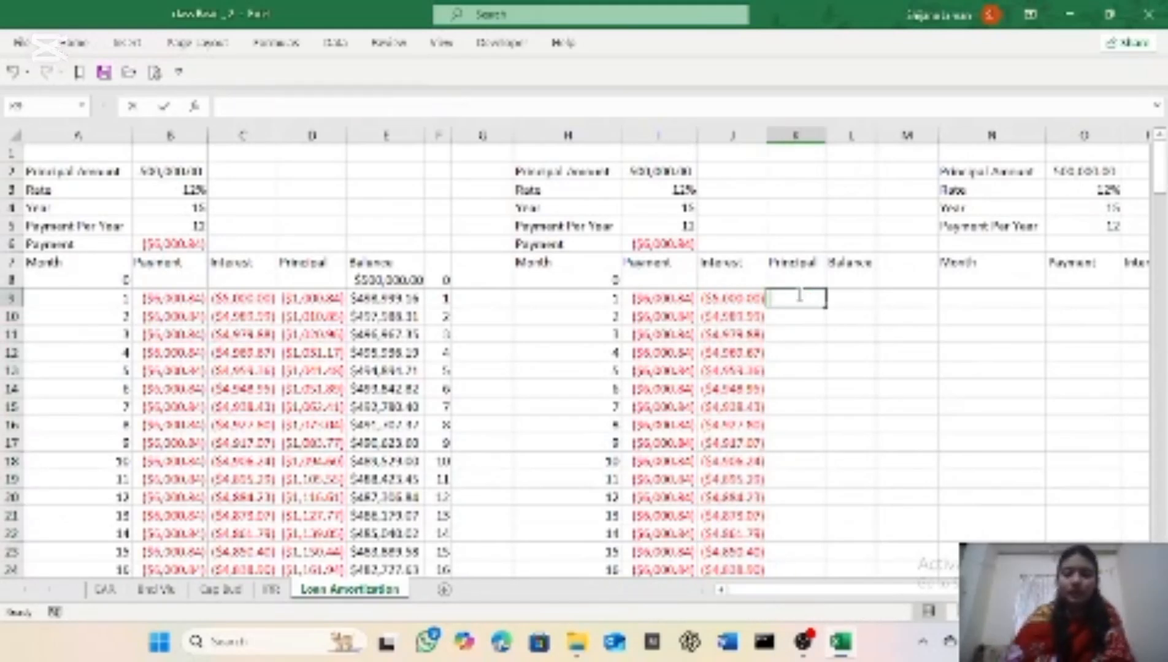
type("ppmt")
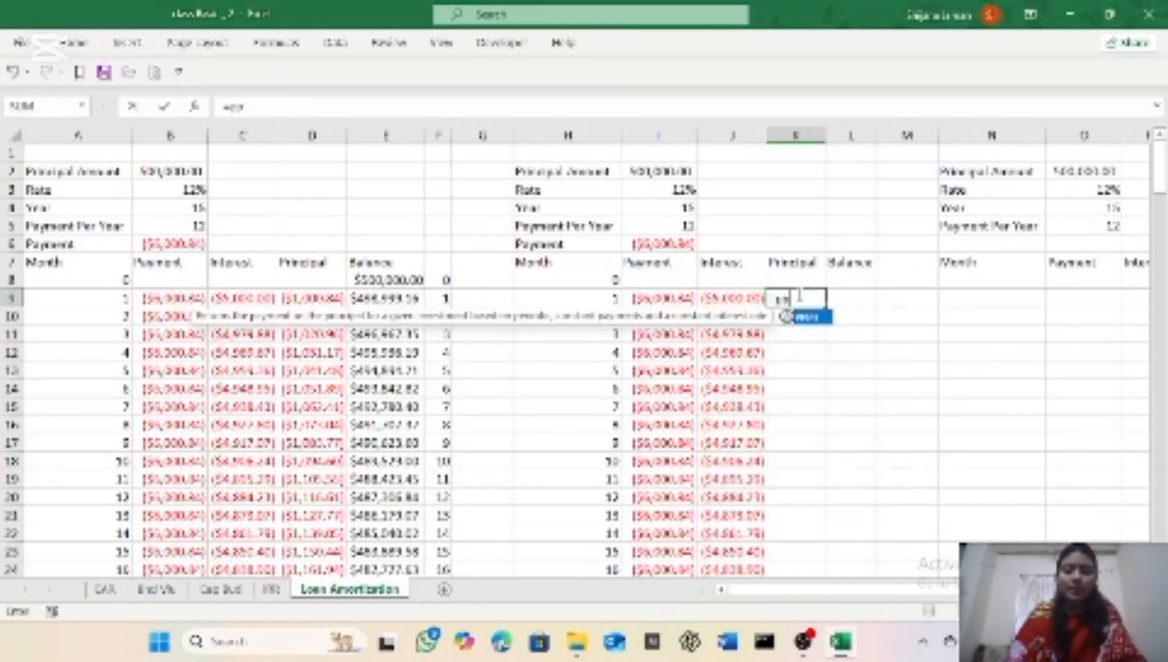
key("Tab")
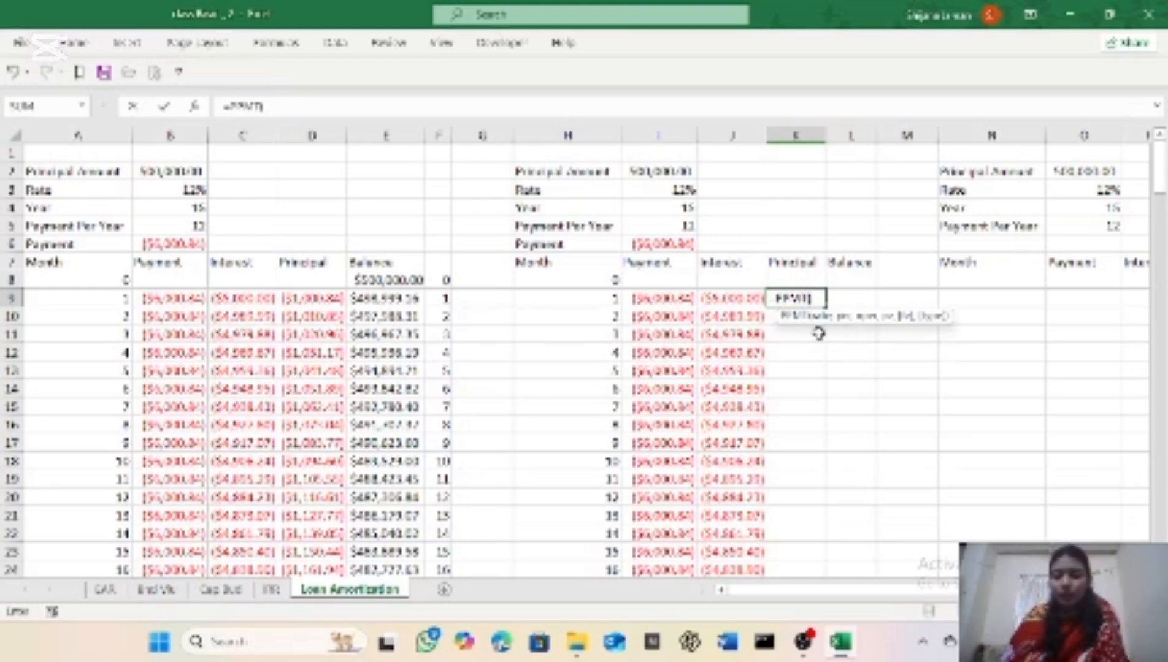
left_click(643, 193)
type("/")
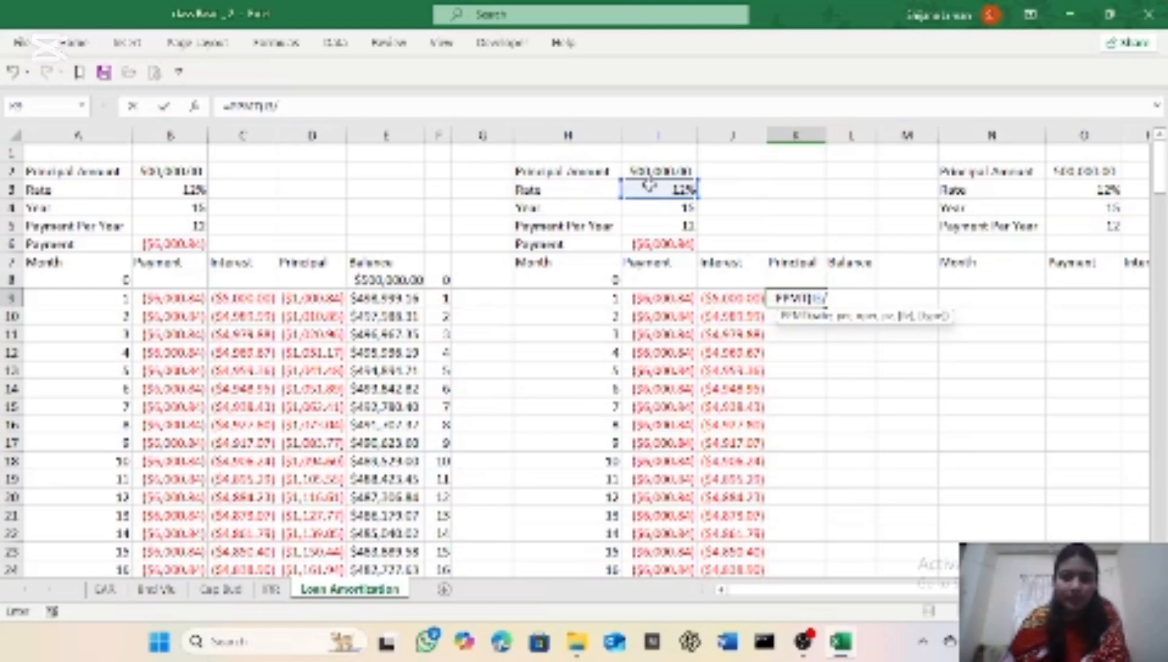
left_click(658, 226)
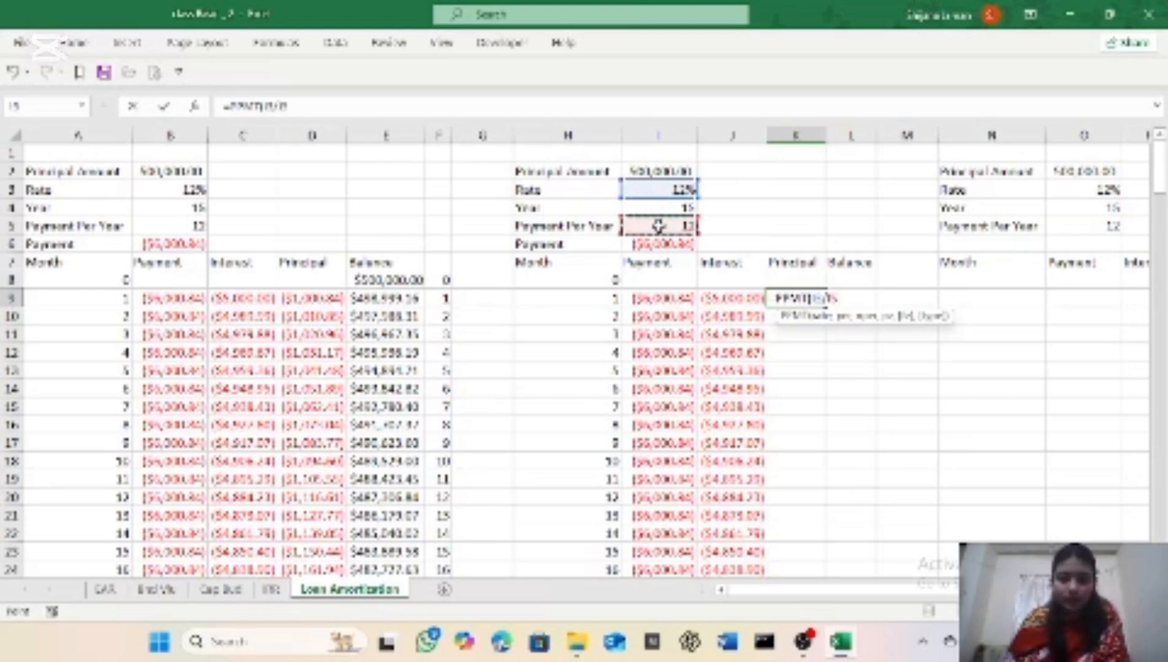
type(",")
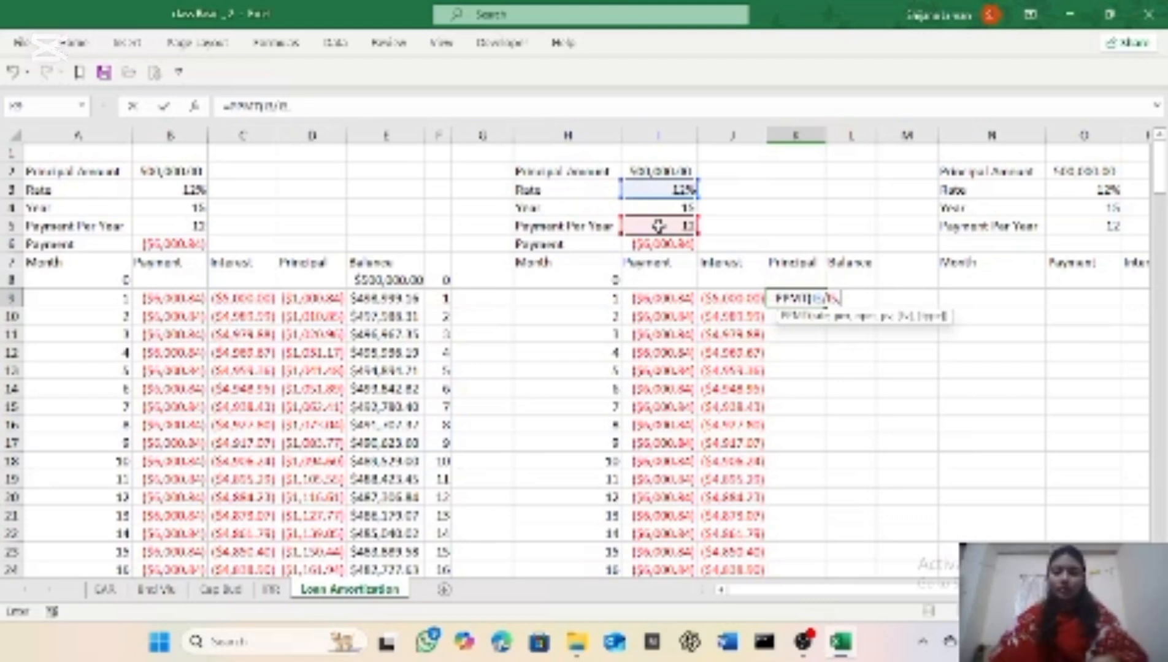
left_click(601, 298)
type(",")
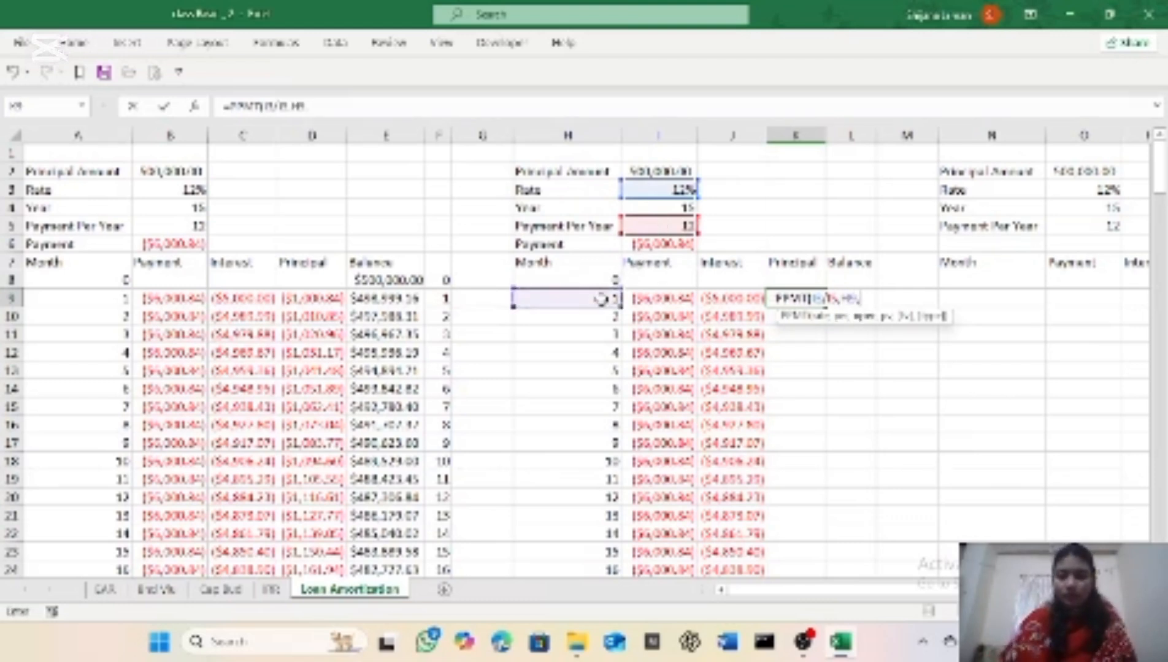
left_click(641, 207)
type("*")
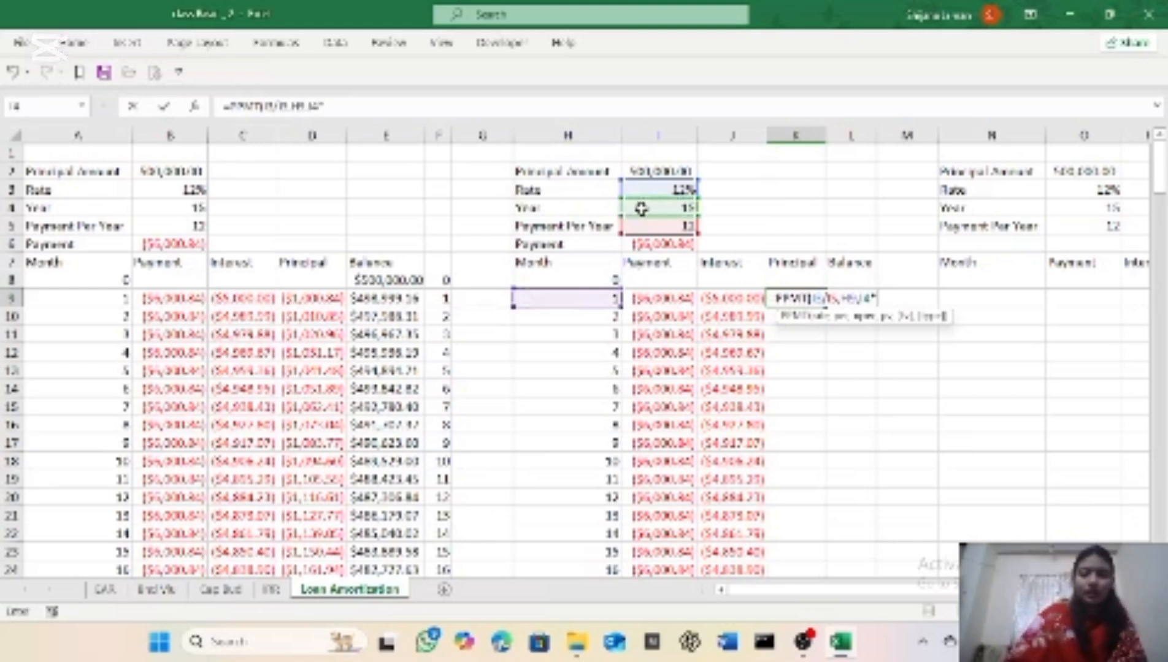
left_click(632, 225)
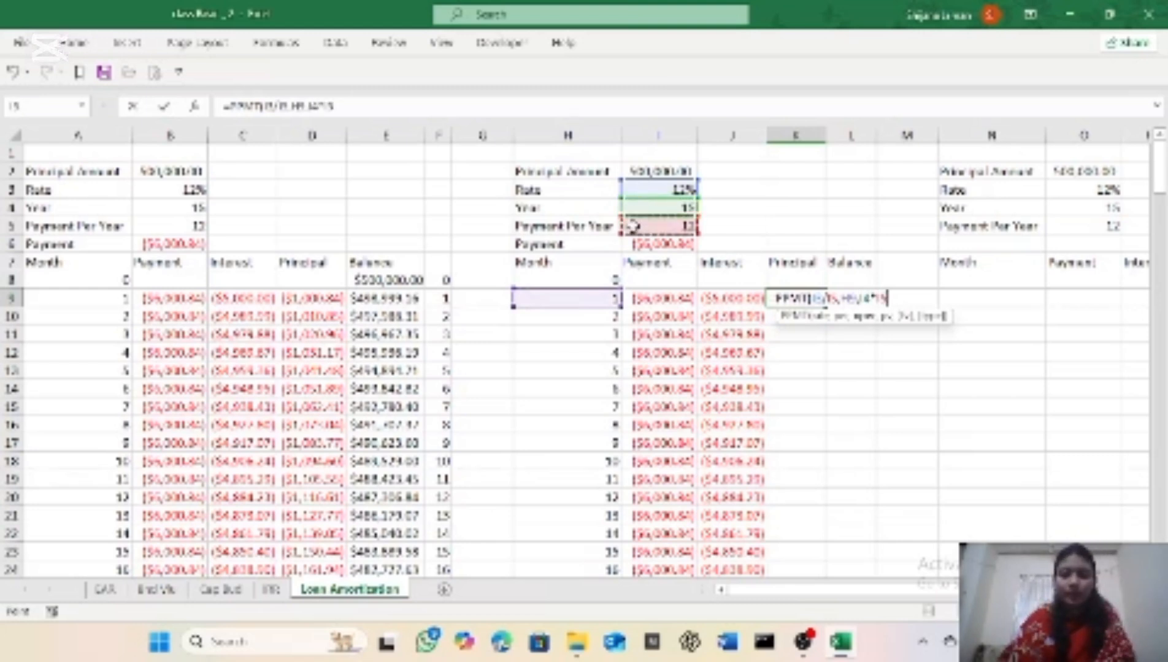
type(",")
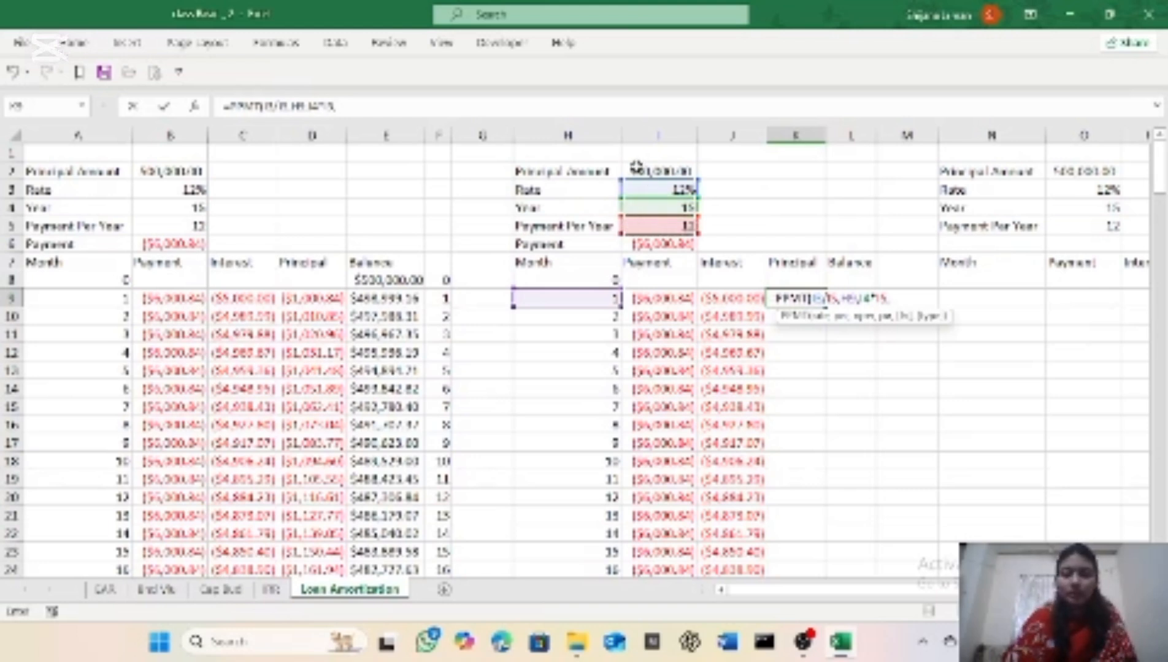
left_click(635, 168)
type(",")
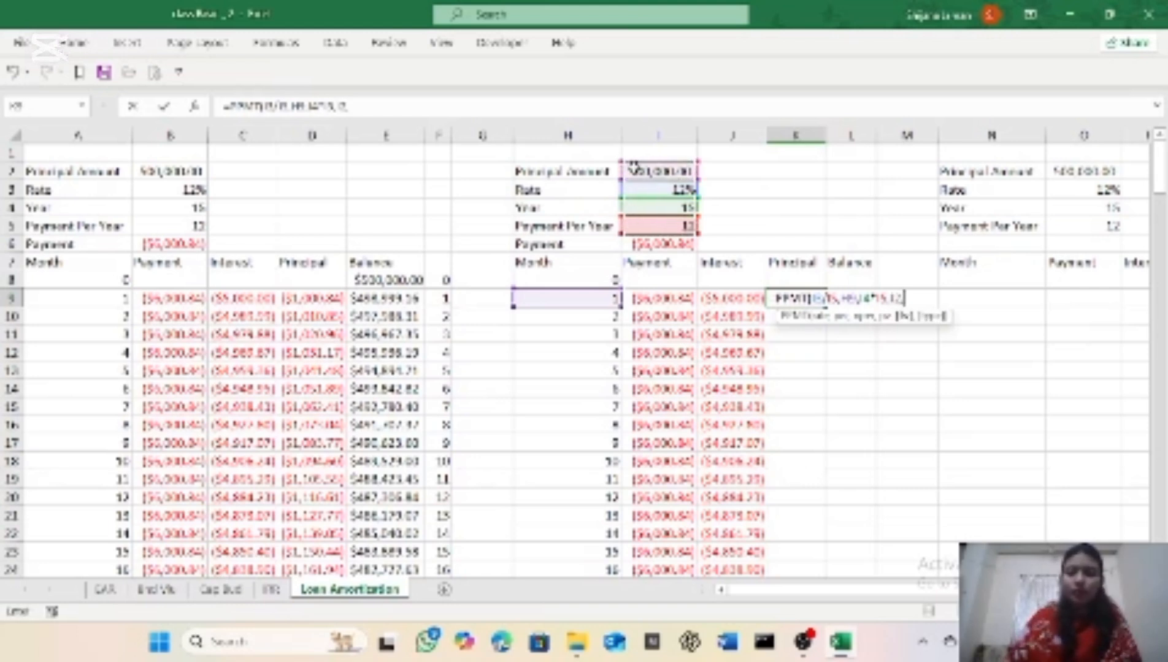
type("0")
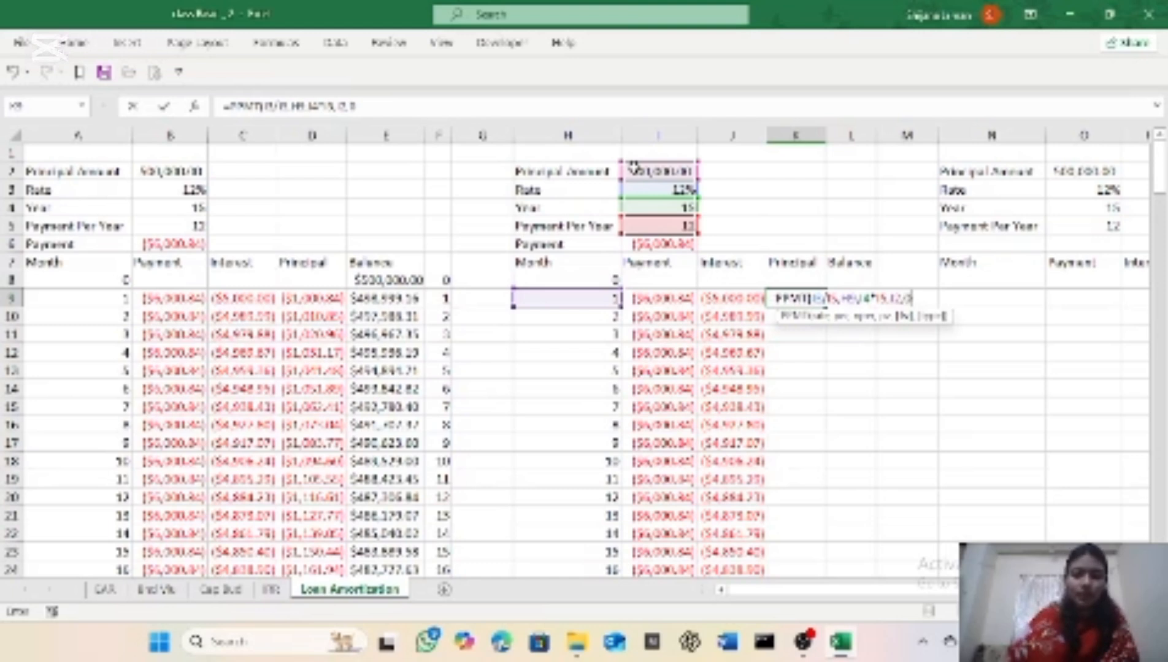
type(",")
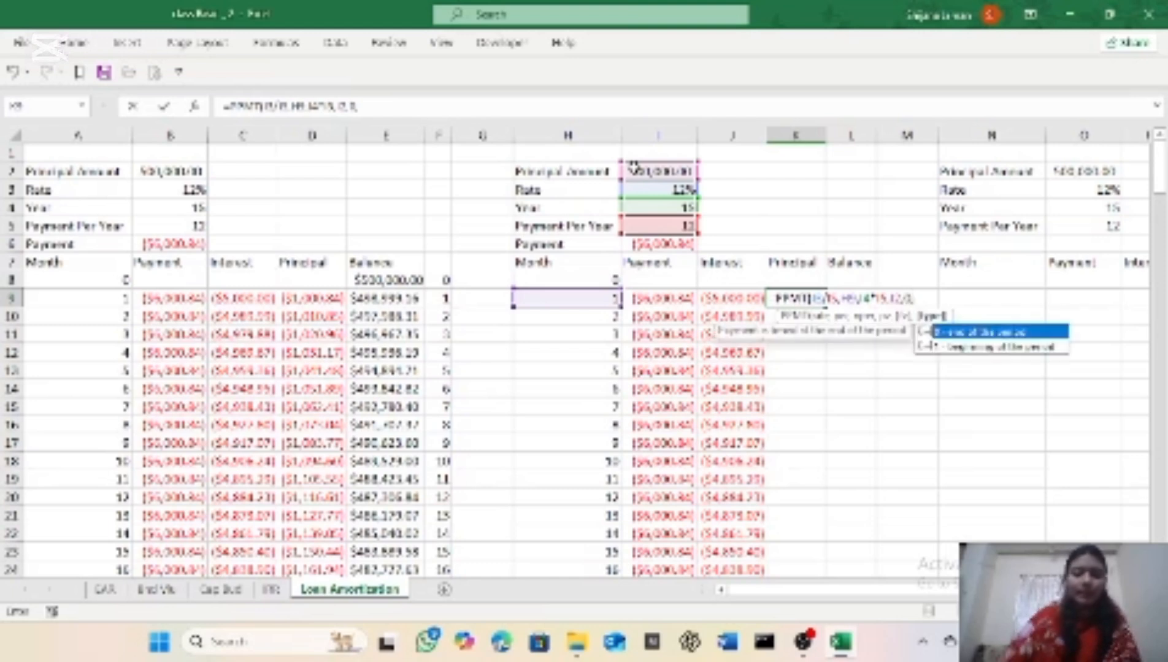
type("0")
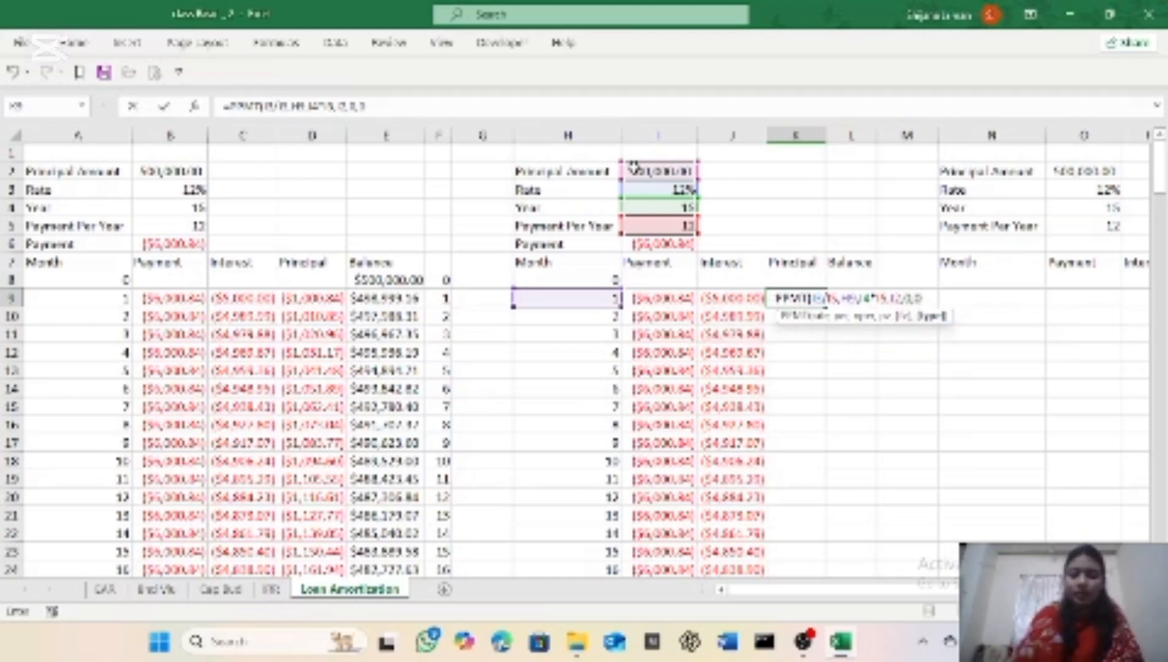
type(")")
key("Return")
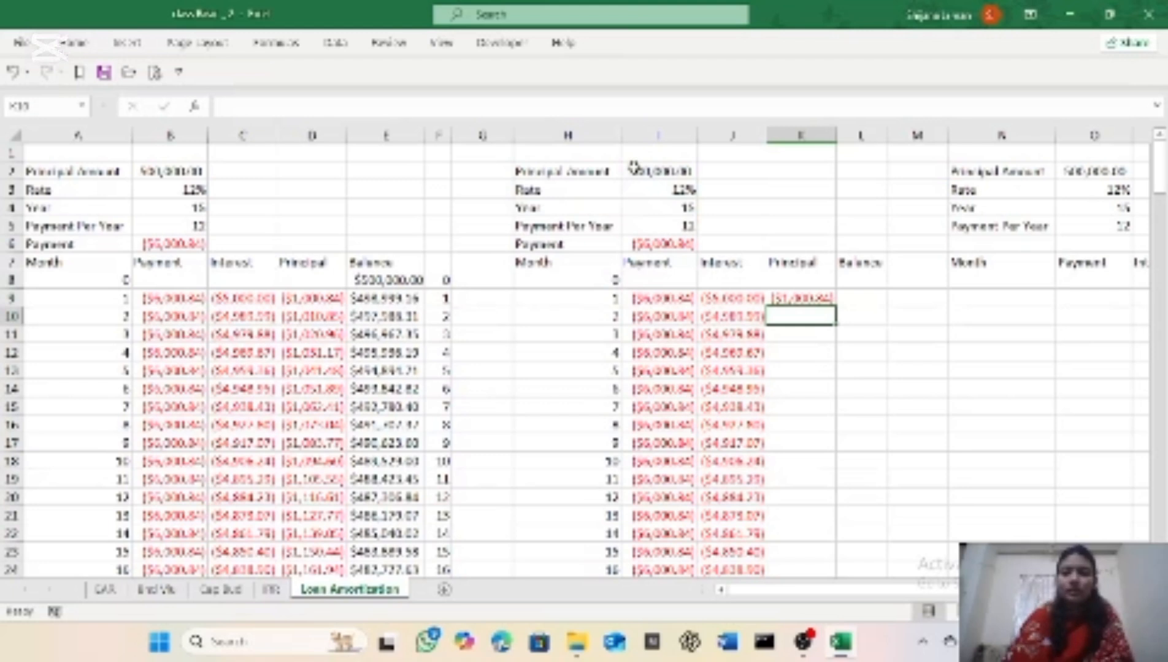
Step: Make K9's references absolute except the month, giving =PPMT($I$3/$I$5,H9,$I$4*$I$5,$I$2,0,0)
left_click(814, 301)
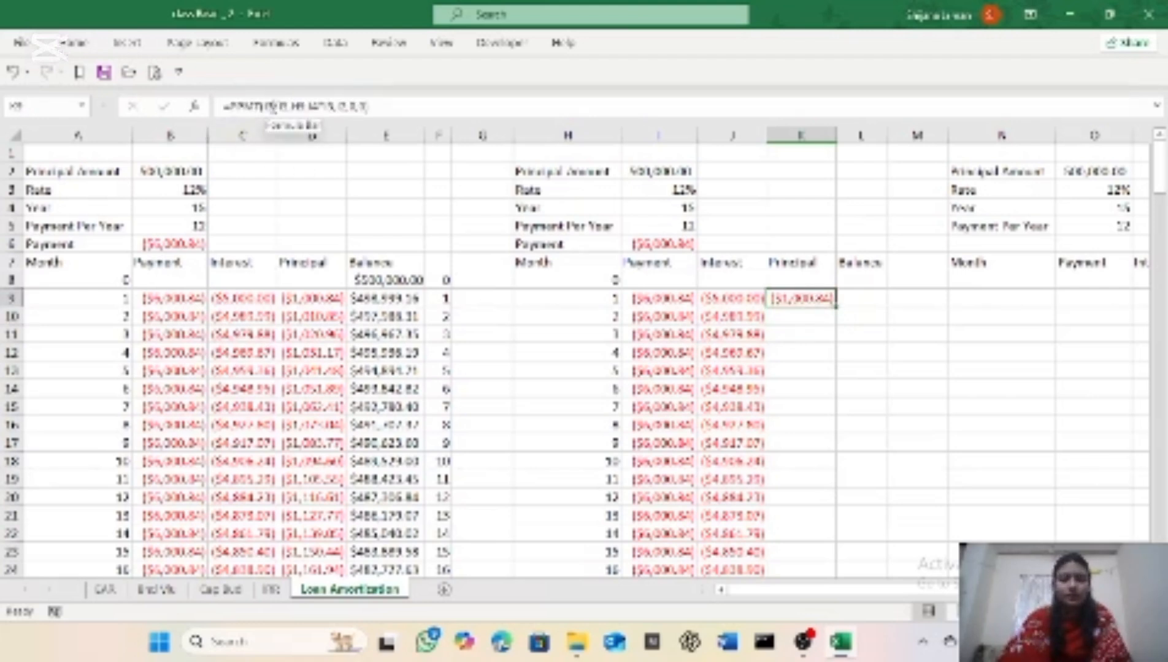
left_click(274, 106)
key("F4")
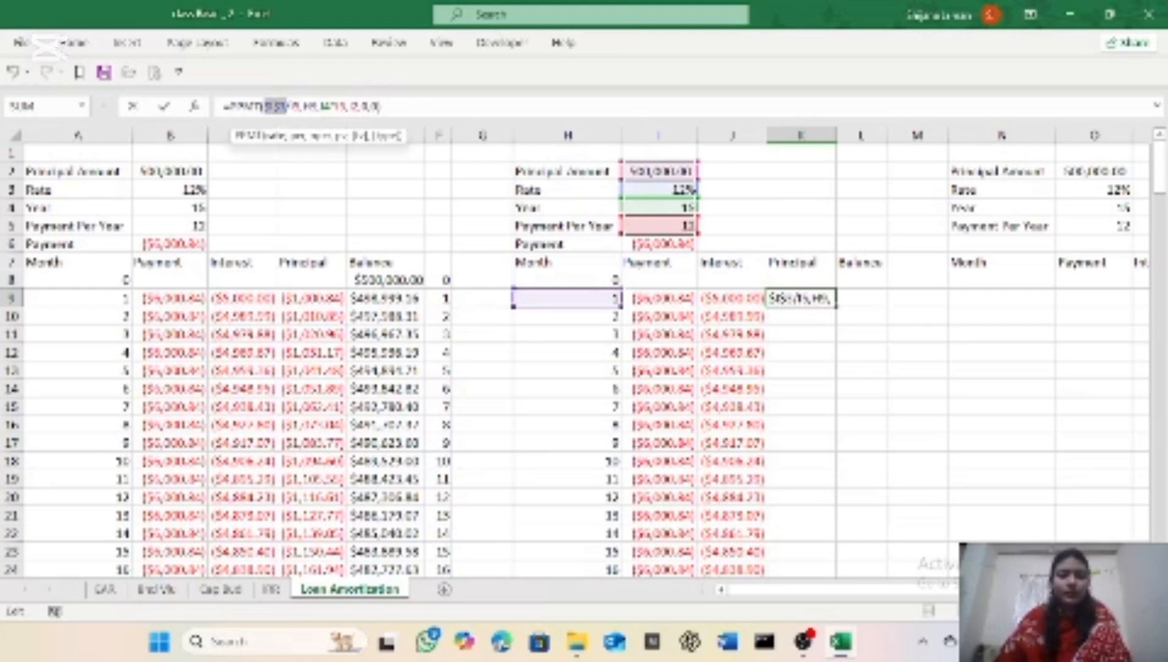
key("Right")
key("Right")
key("F4")
key("Right")
key("Right")
key("F4")
key("Right")
key("F4")
key("Right")
key("Right")
key("F4")
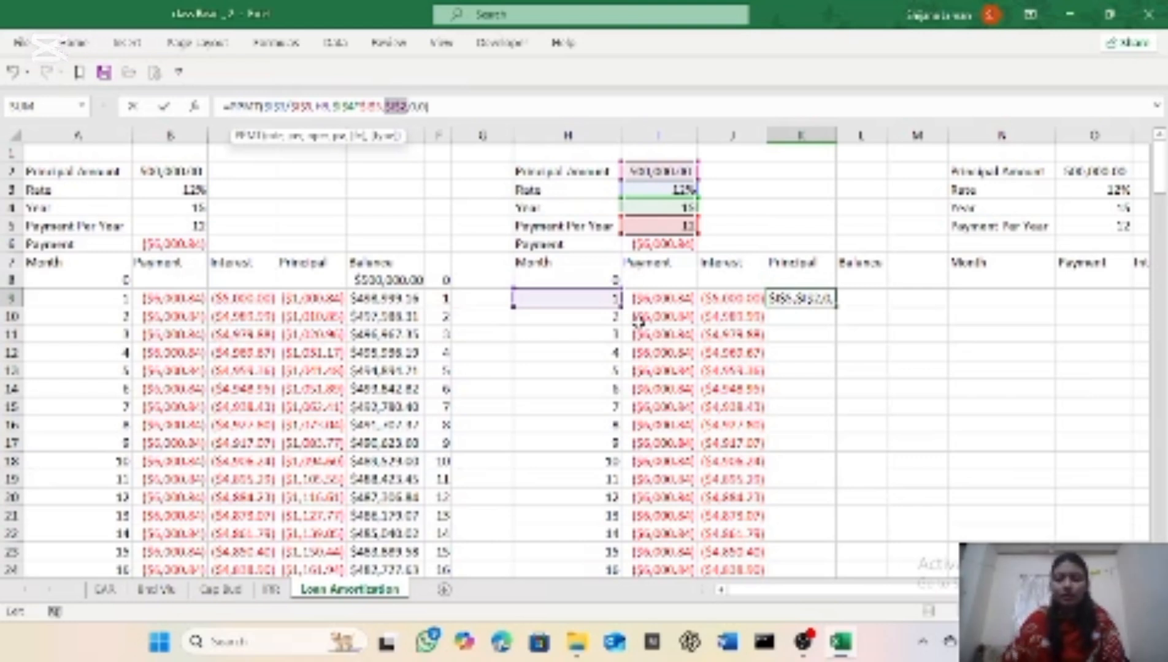
key("Return")
Step: Copy the principal formula from K9 down column K to month 180 in row 188
left_click(825, 299)
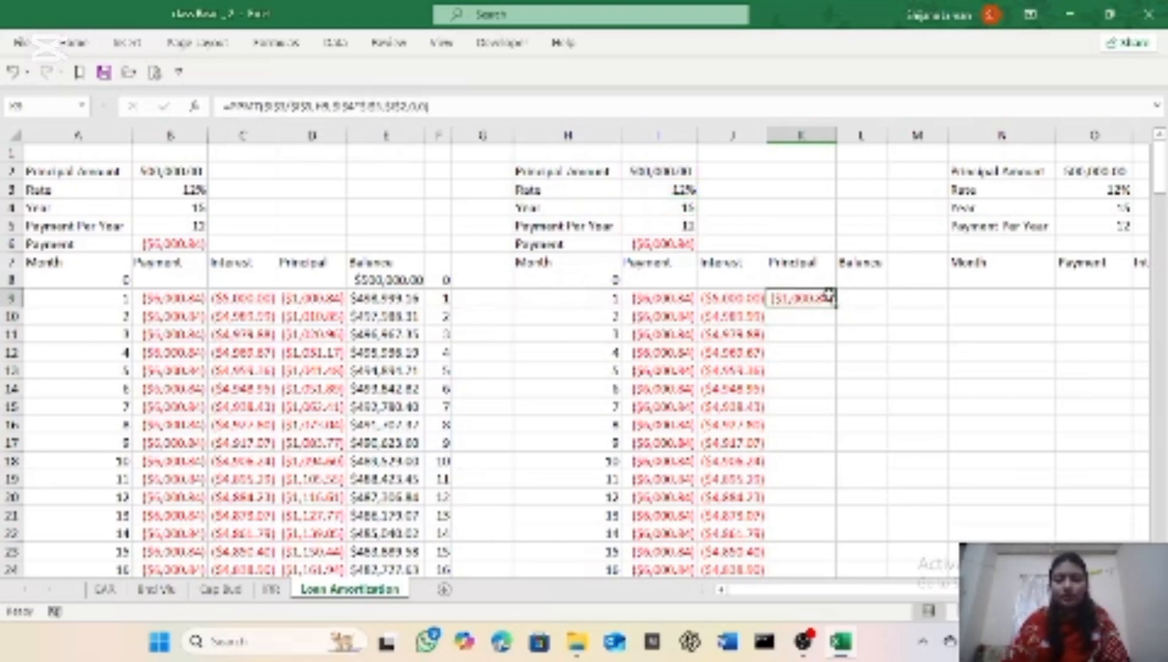
left_click_drag(835, 304, 844, 528)
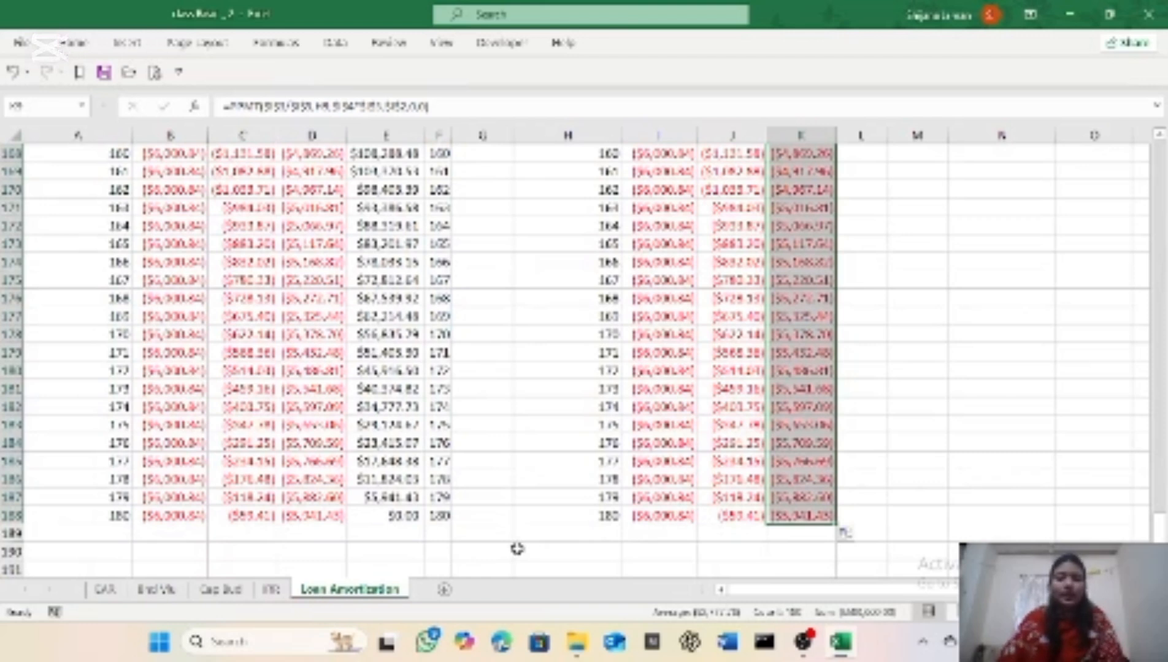
left_click_drag(1160, 528, 1159, 147)
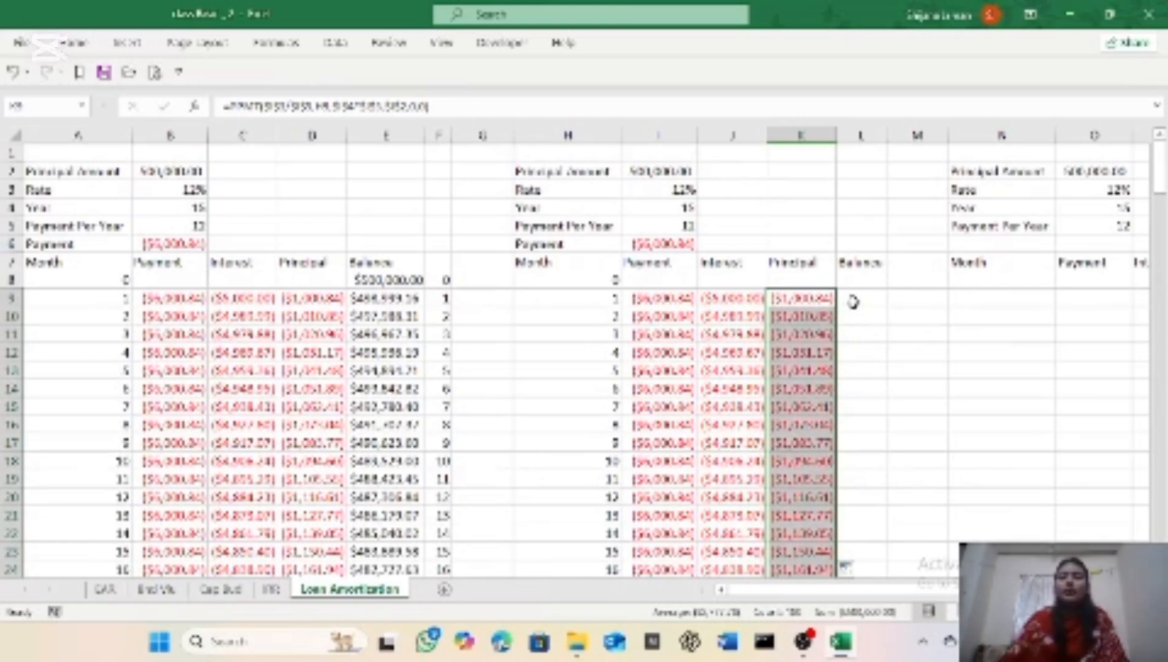
Step: Enter the opening balance of 500000 for month 0 in cell L8
left_click(853, 302)
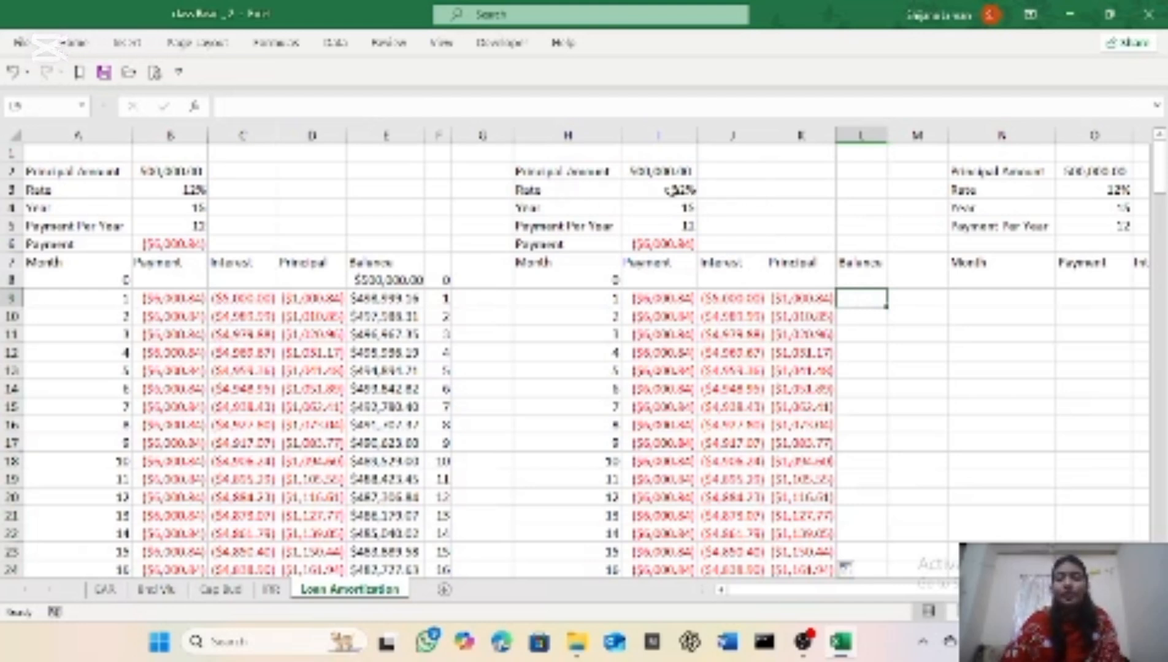
left_click(862, 280)
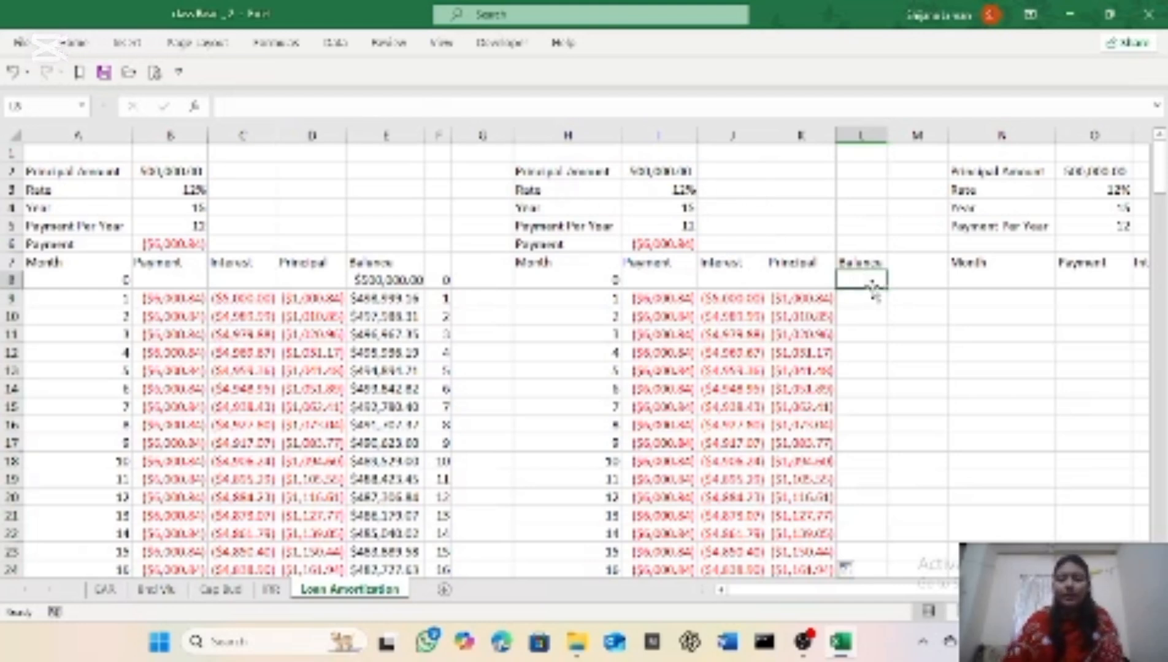
type("=")
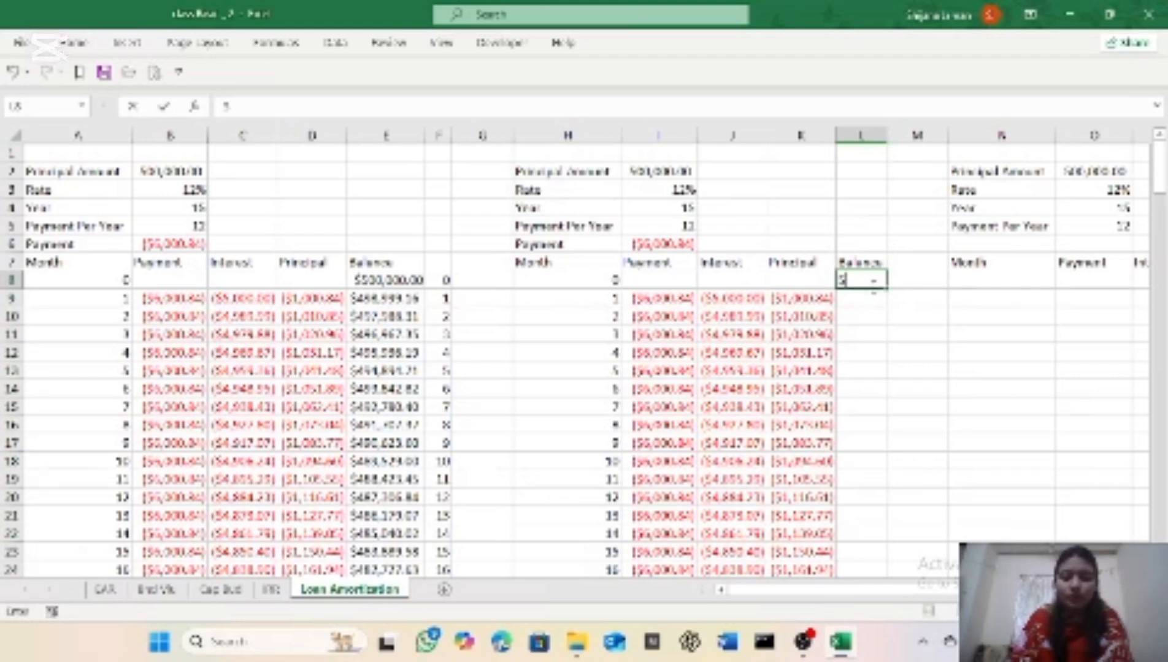
type("00000")
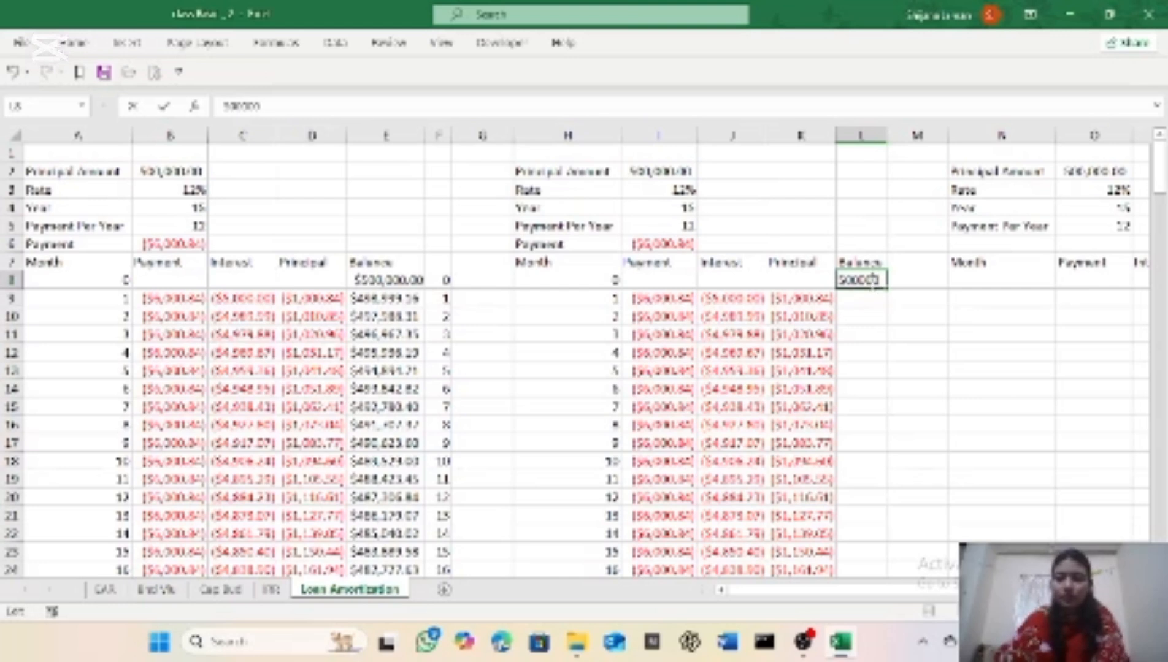
left_click(874, 406)
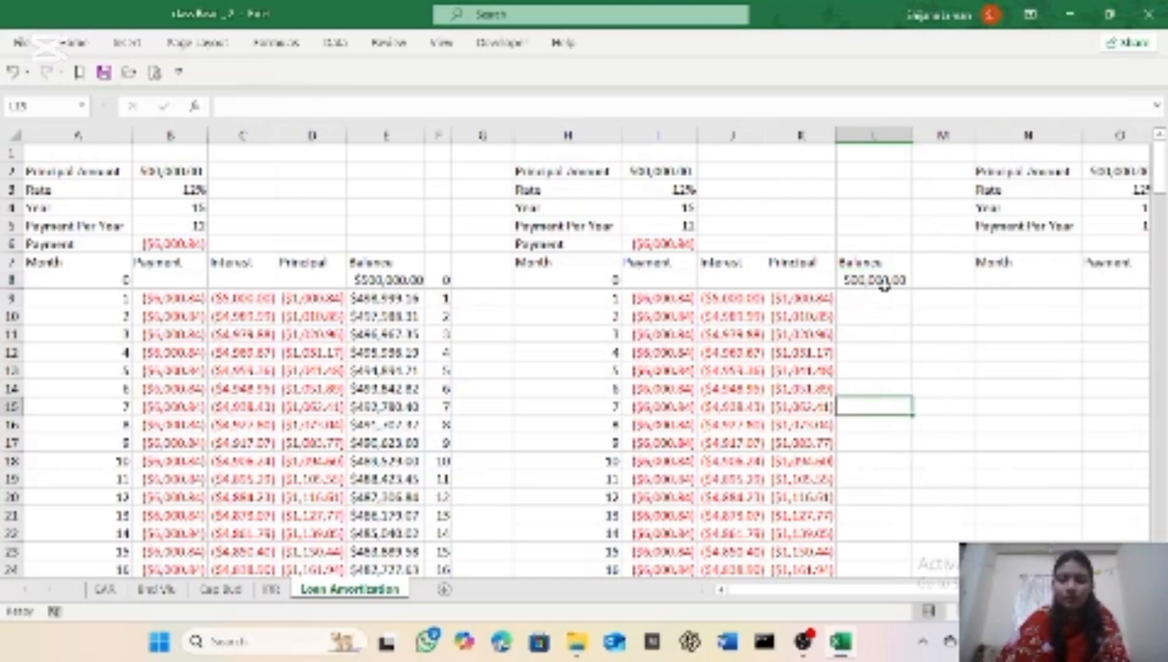
Step: Format the opening balance in cell L8 as Currency
left_click(891, 279)
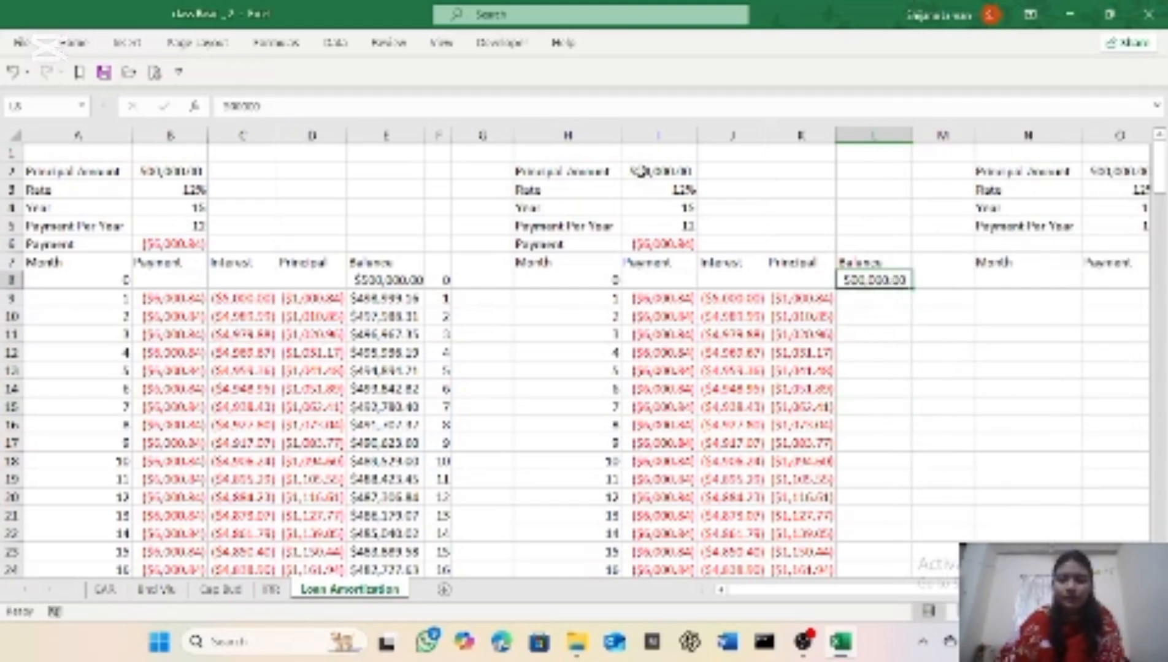
left_click(73, 43)
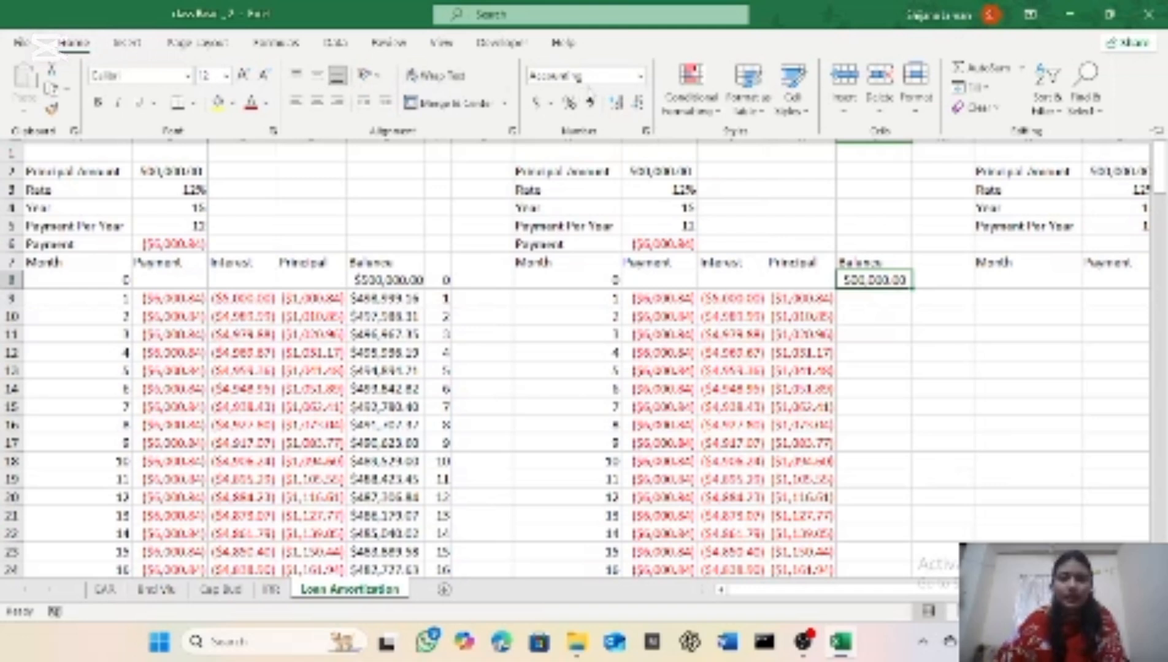
left_click(640, 76)
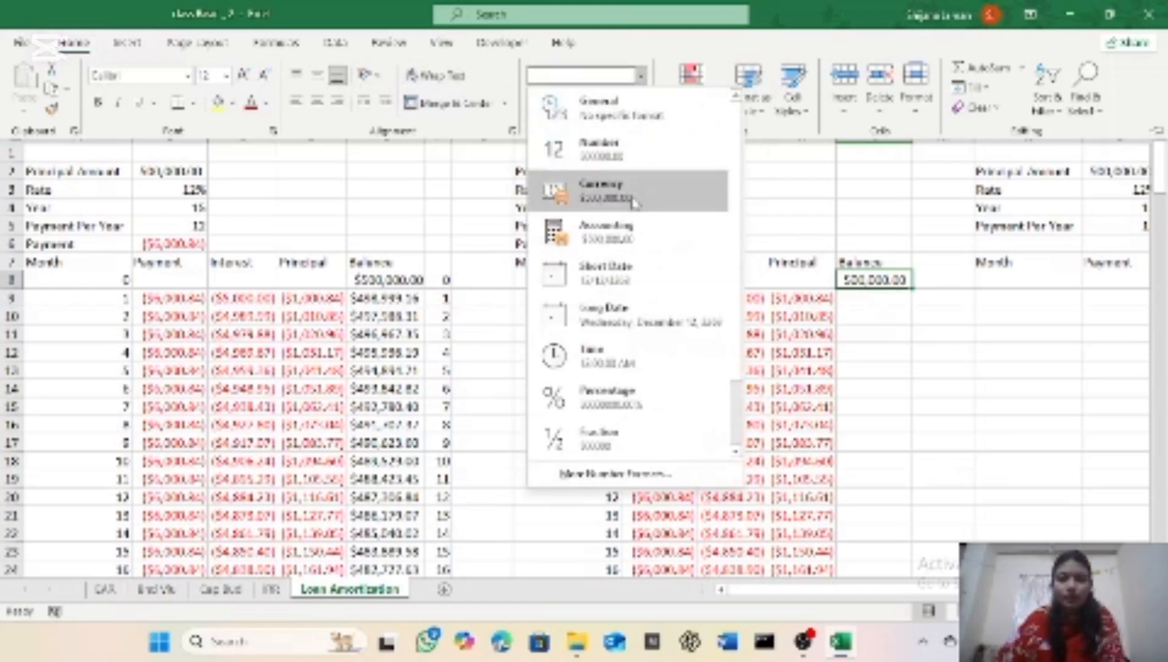
left_click(632, 196)
left_click(865, 303)
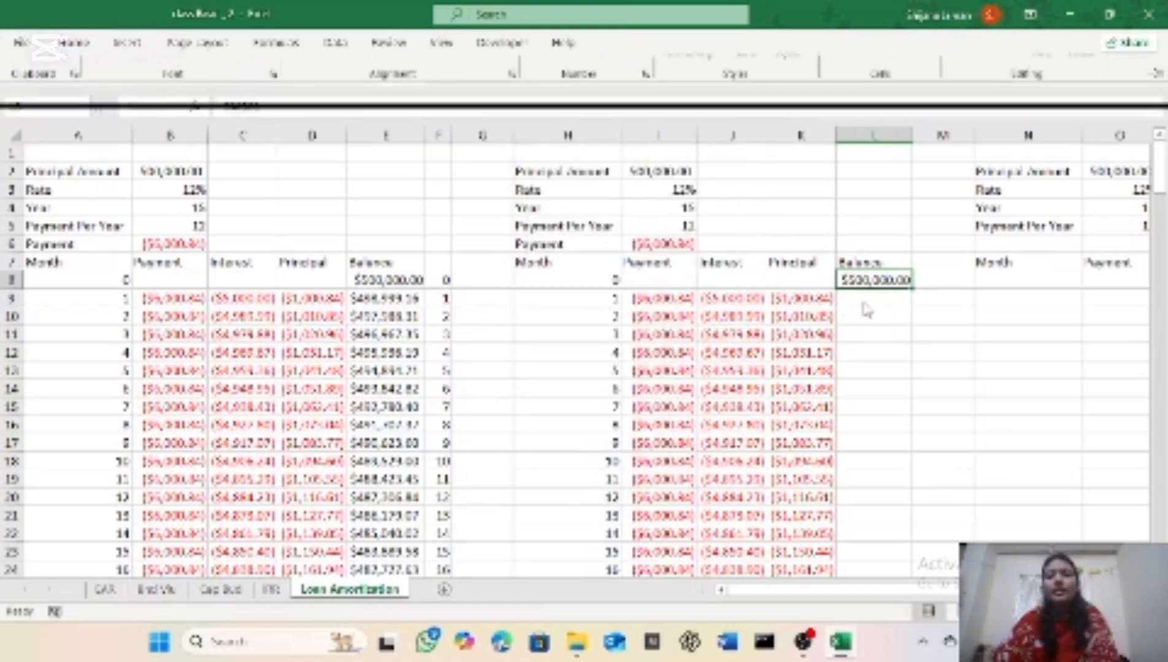
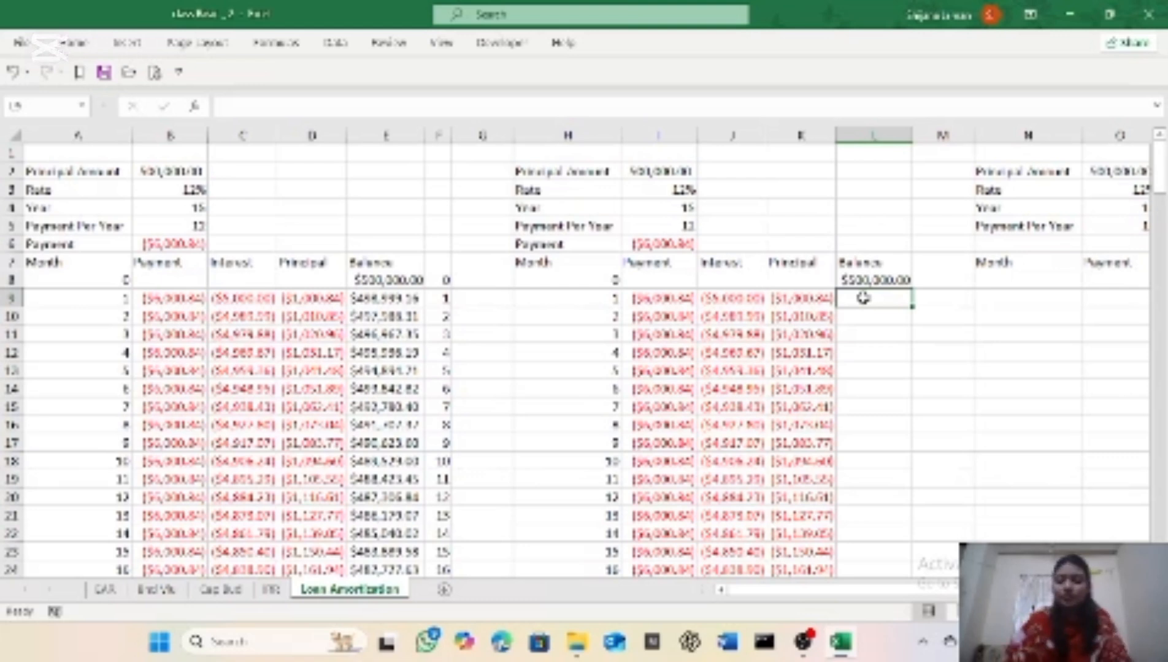
Step: Enter the month 1 balance formula =L8-(-K9) in cell L9
type("=")
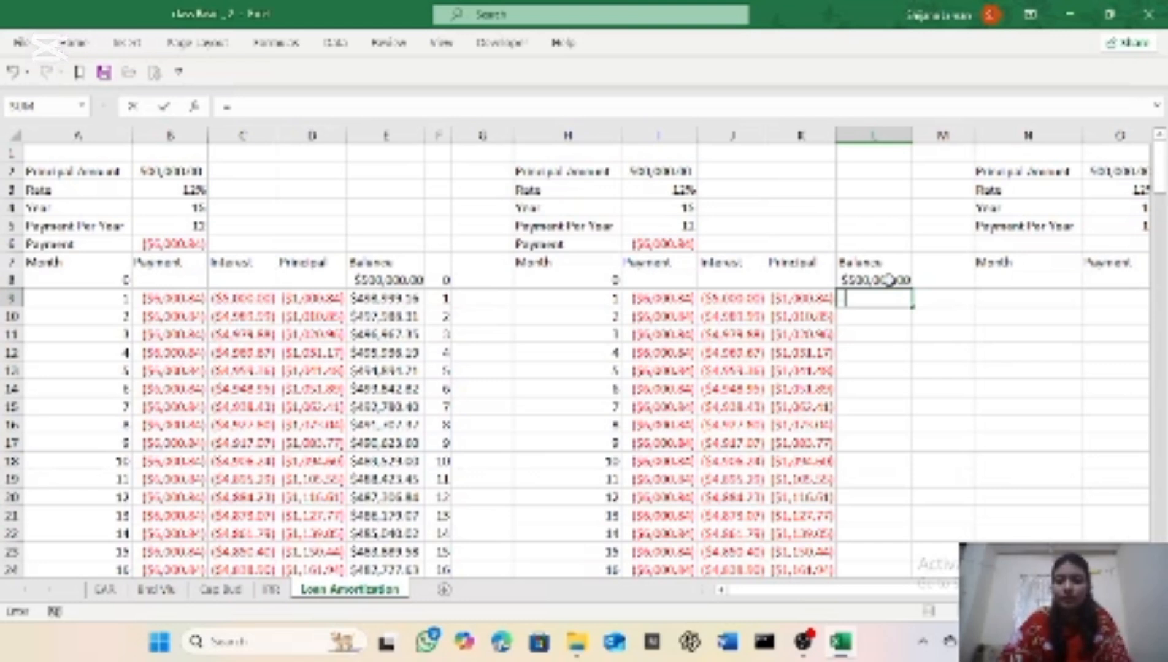
left_click(888, 280)
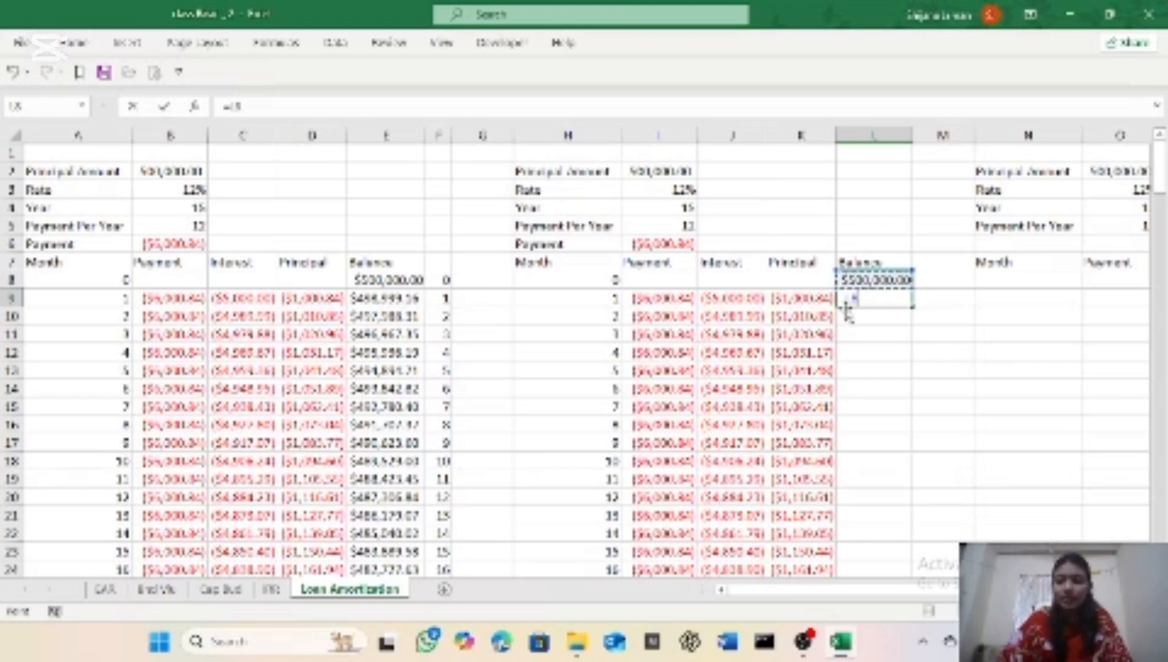
type("+")
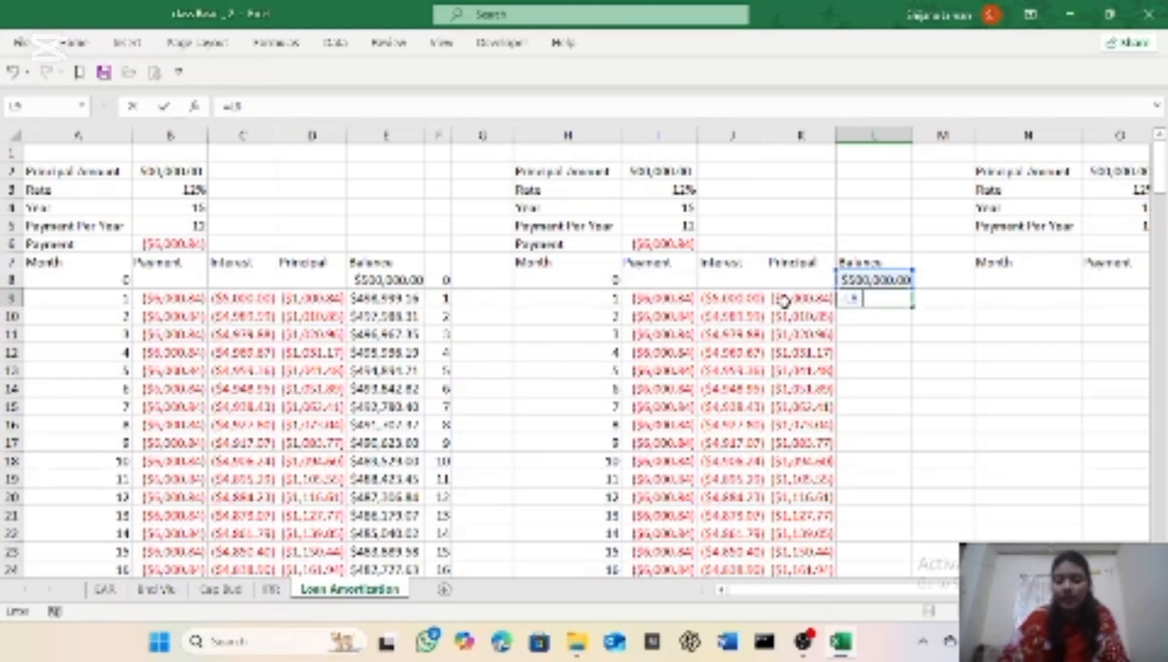
type("+")
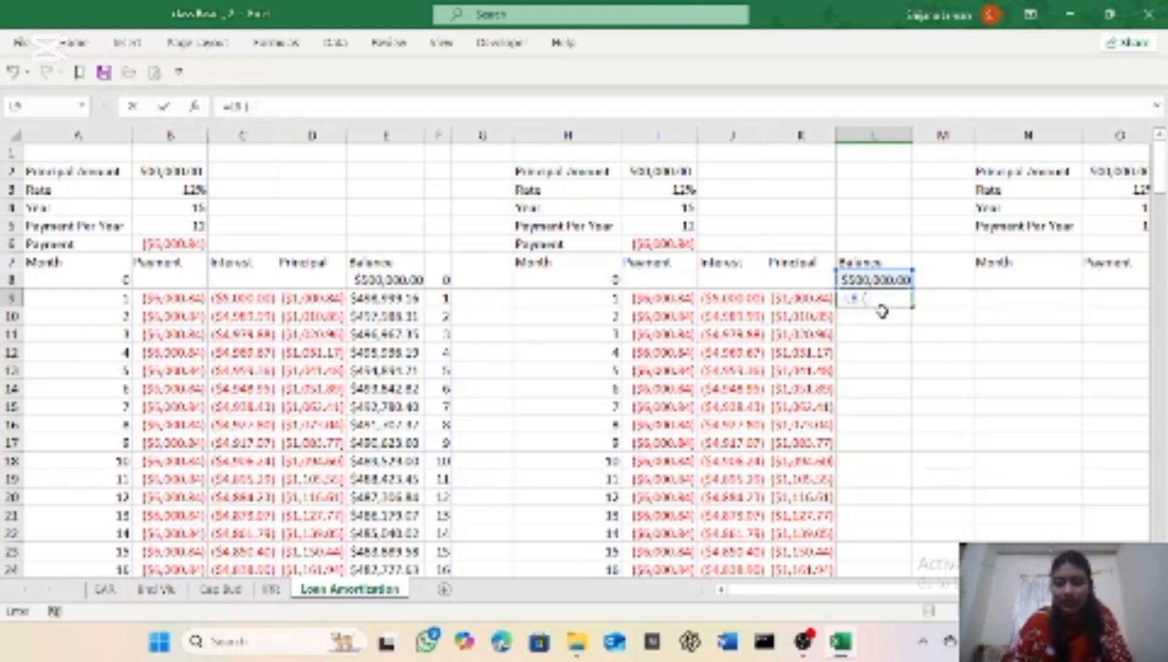
left_click(795, 299)
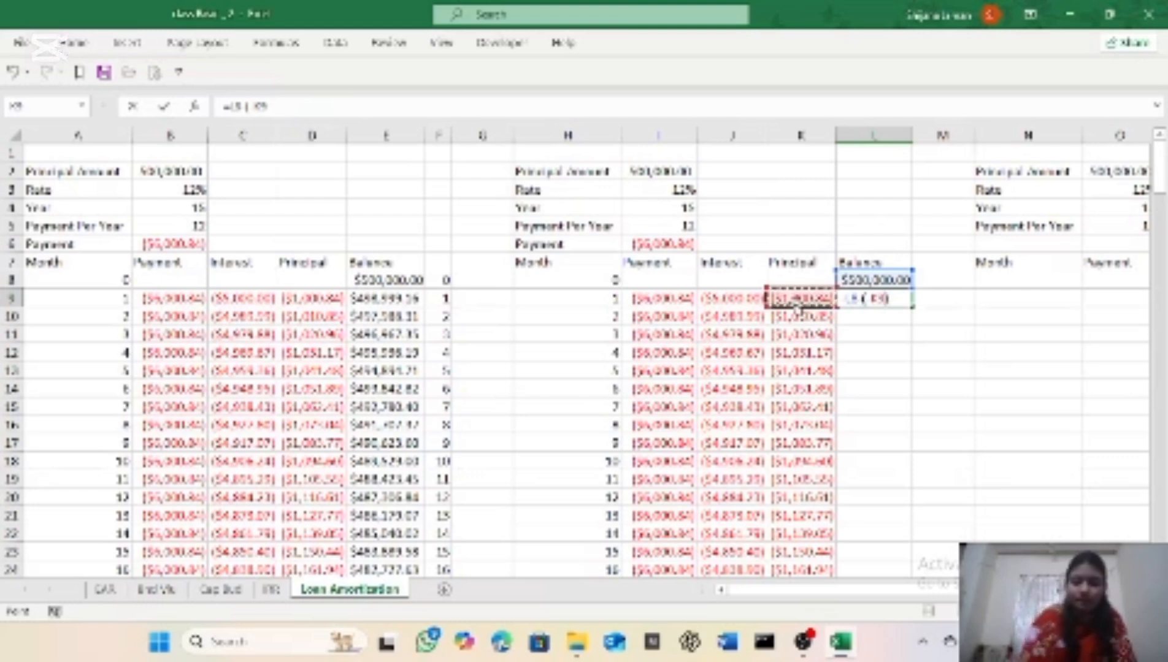
key("Return")
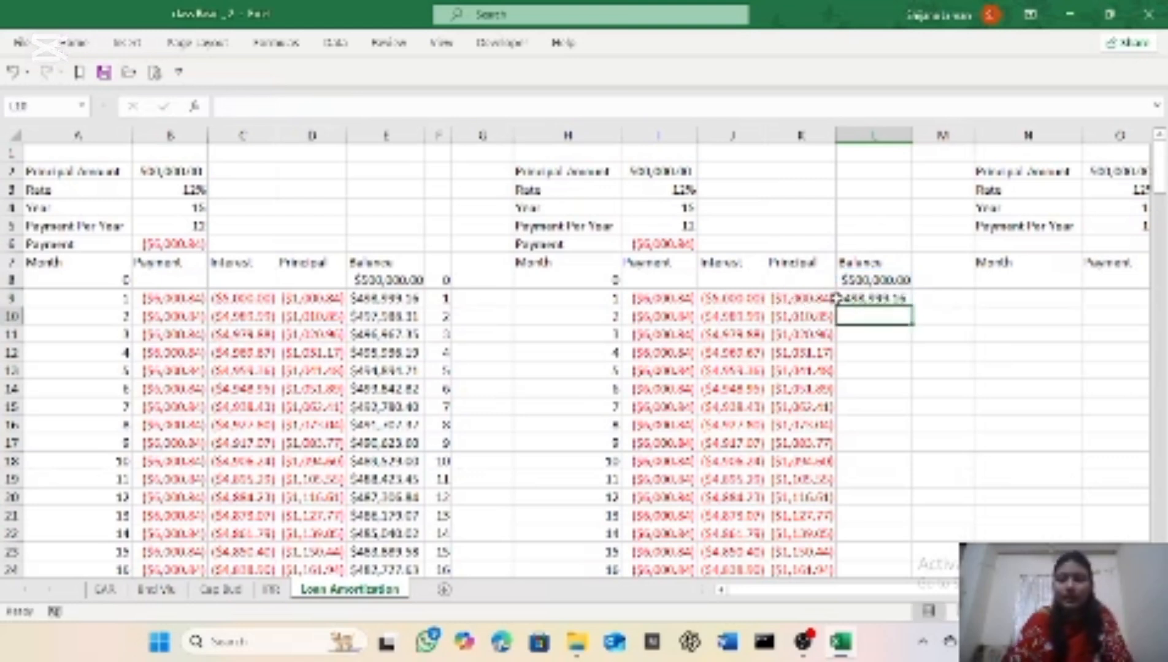
Step: Format the month 1 balance in cell L9 as Currency
left_click(904, 299)
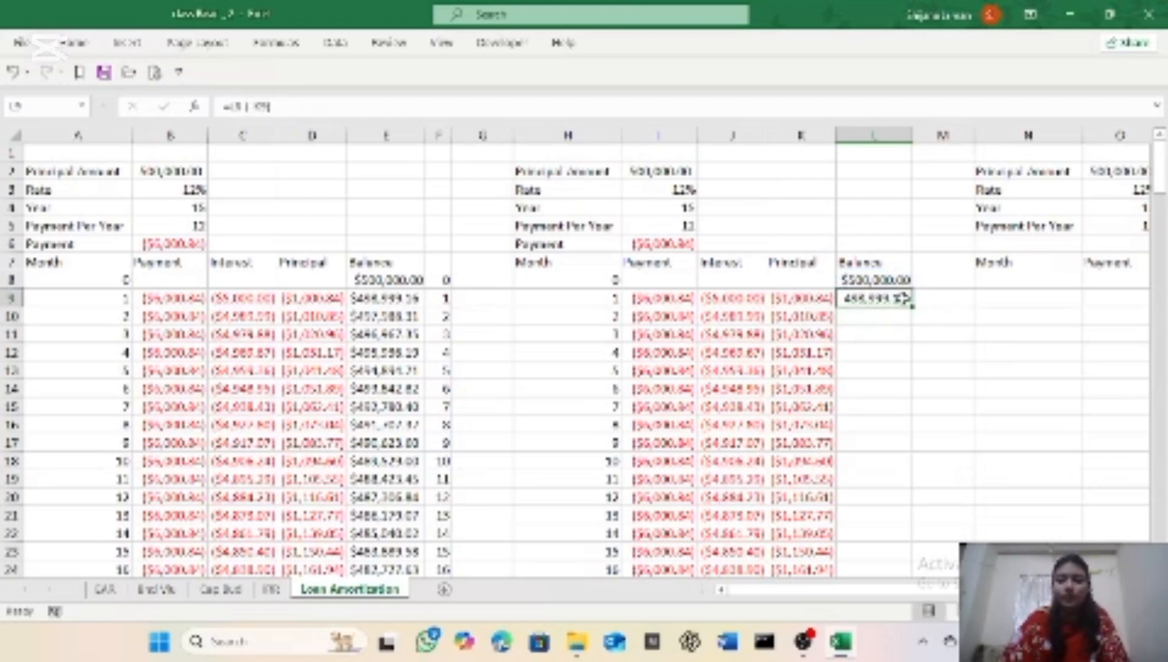
left_click(80, 43)
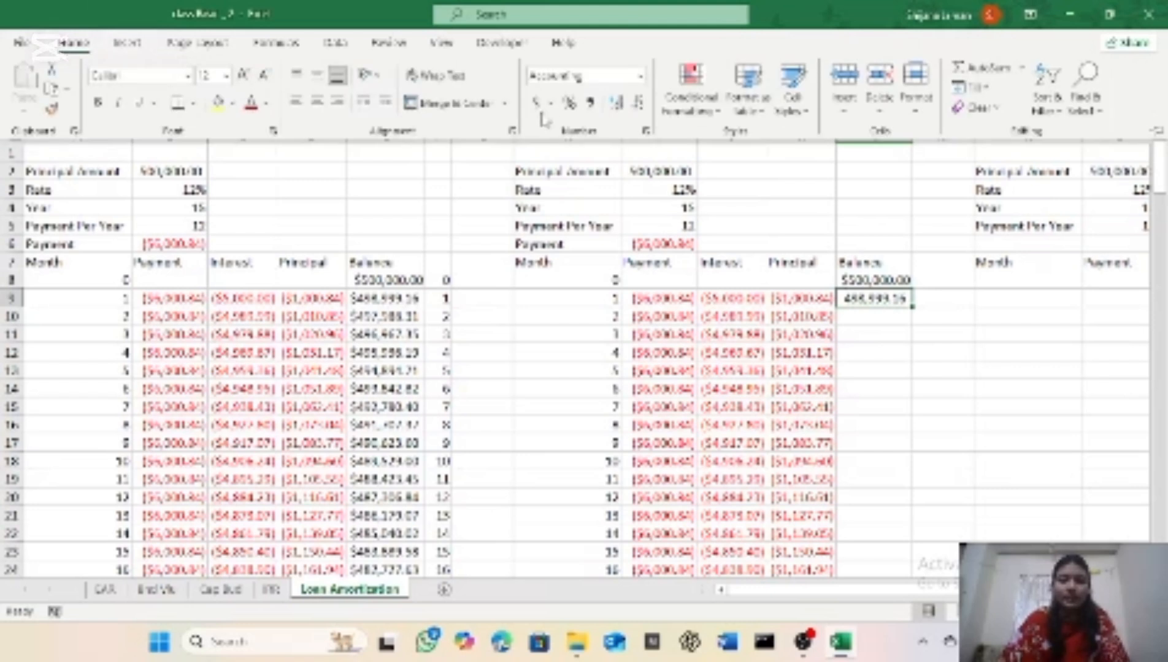
left_click(641, 77)
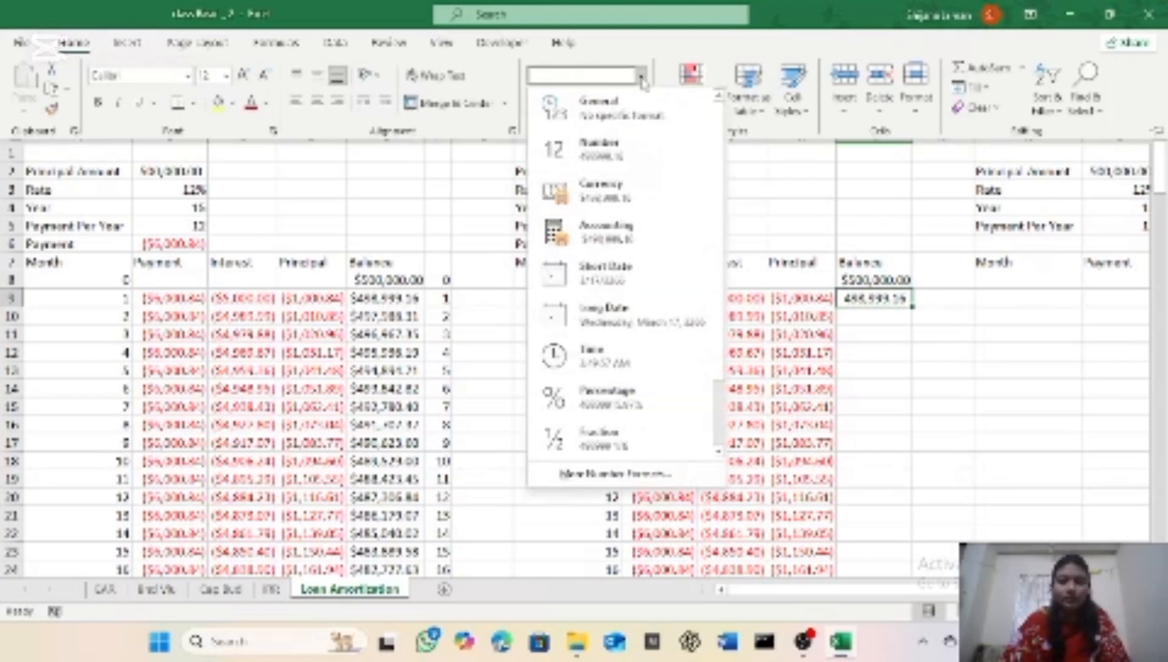
left_click(596, 195)
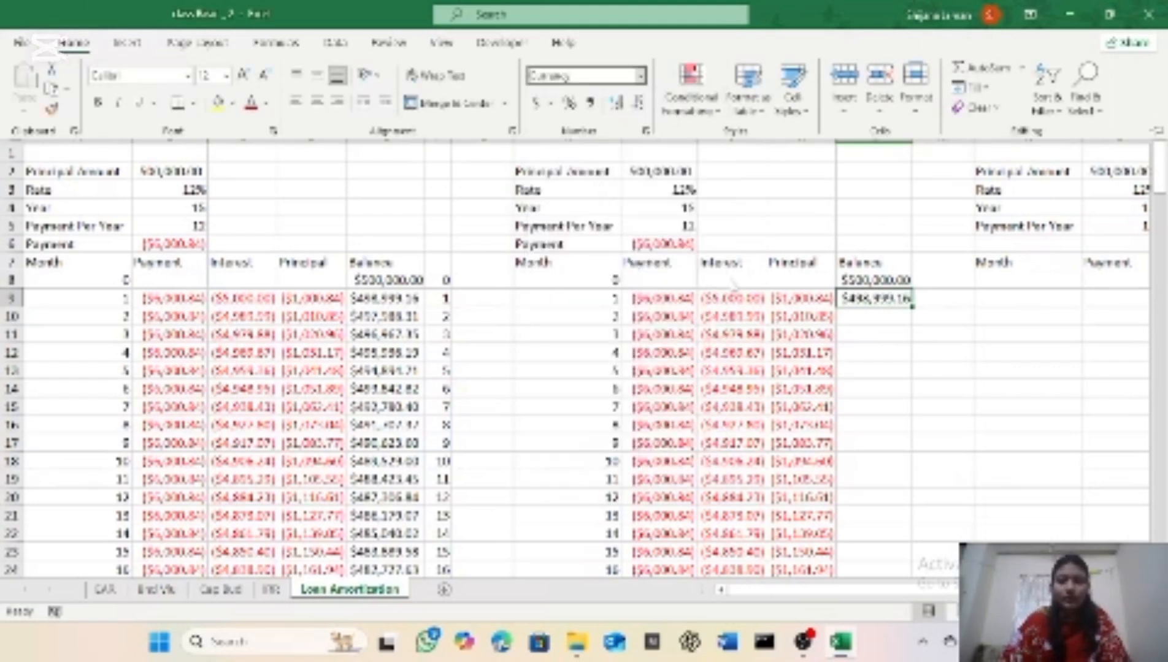
left_click(875, 320)
Step: Enter the month 2 balance formula =L9-(-K10) in cell L10
left_click(872, 317)
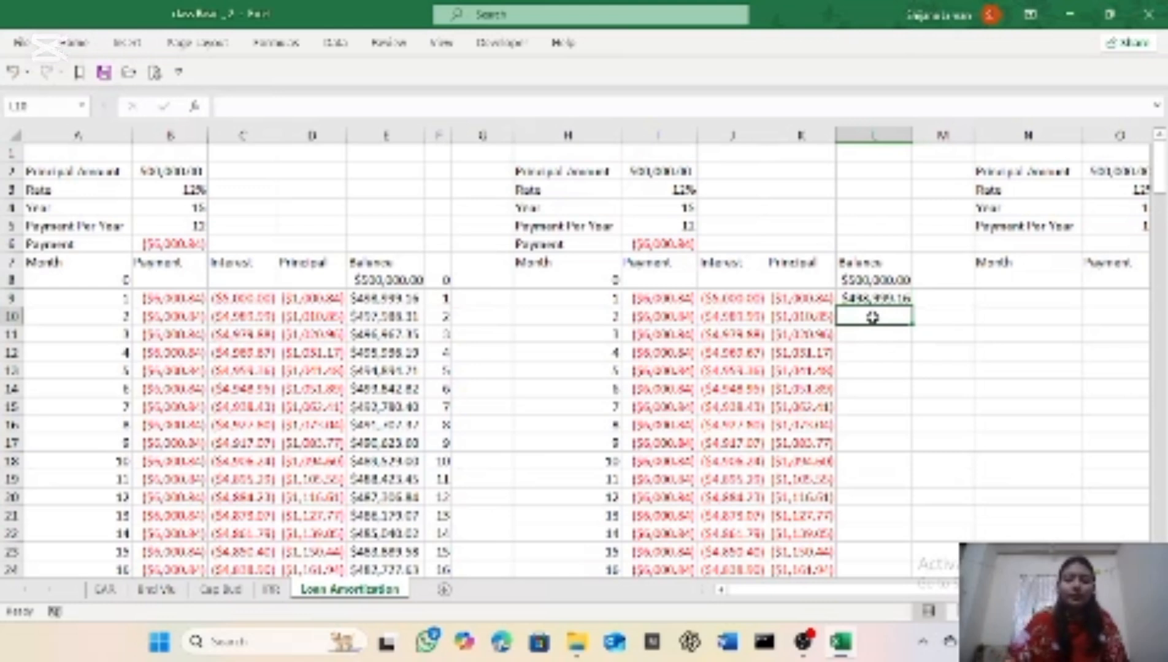
type("=")
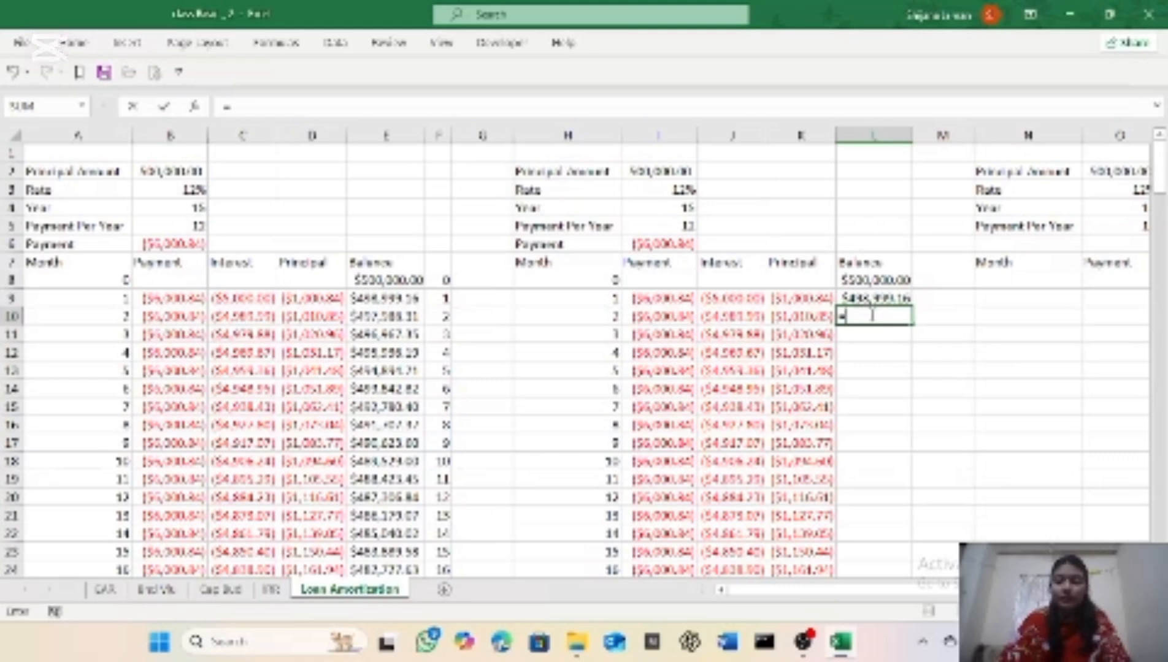
left_click(874, 300)
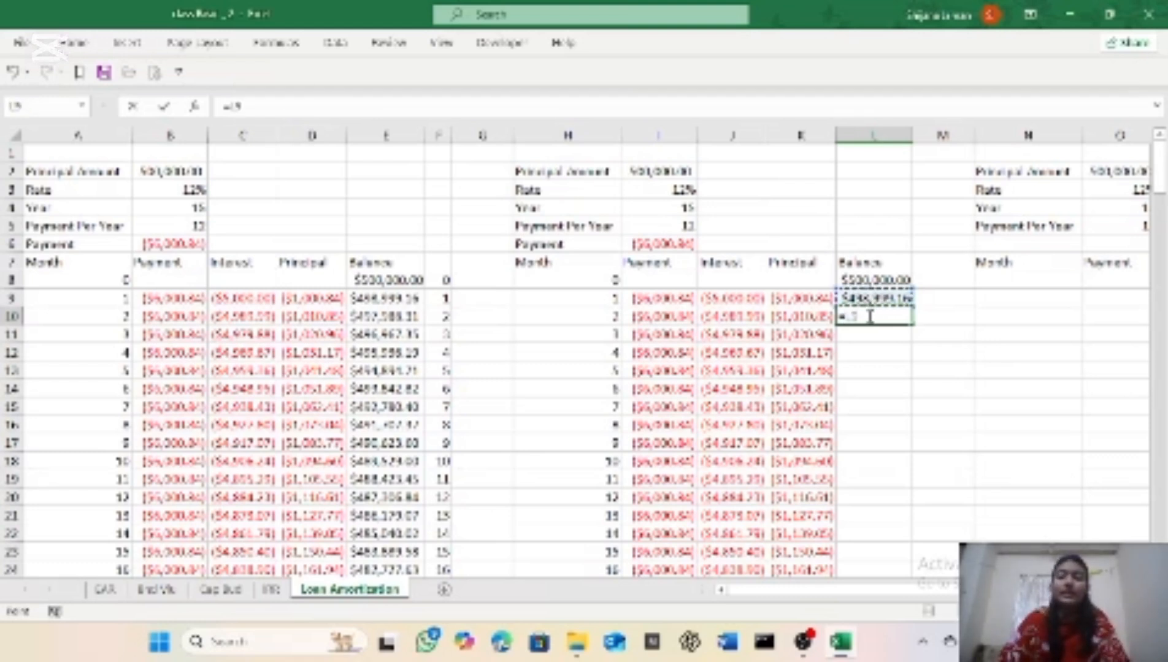
type("+")
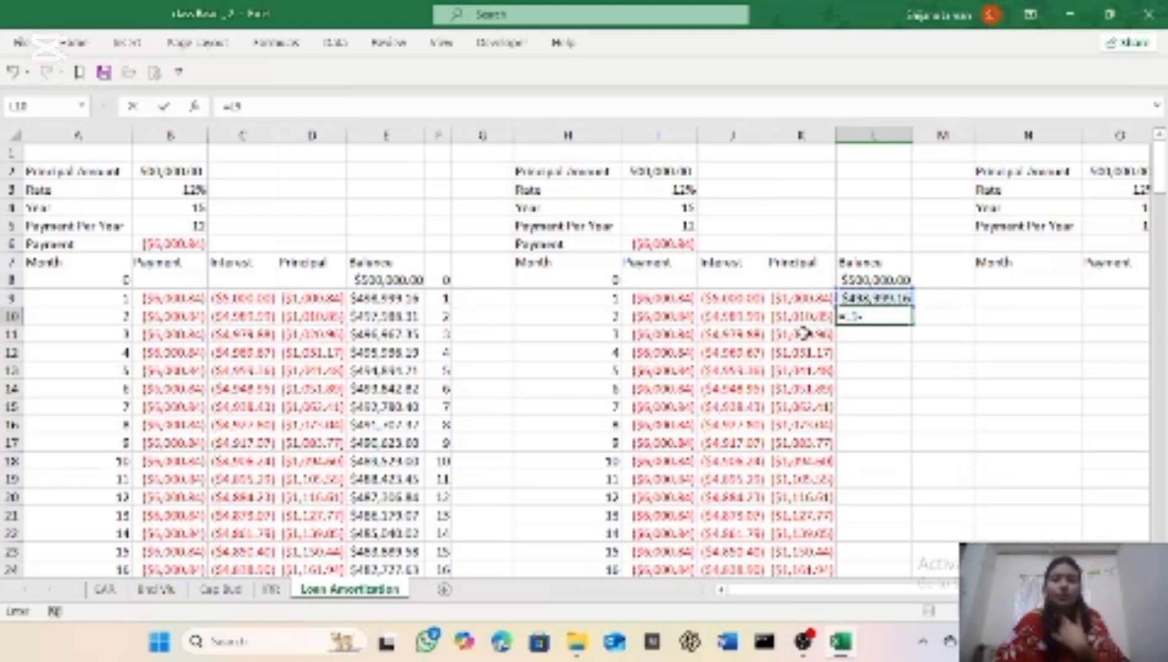
type("(")
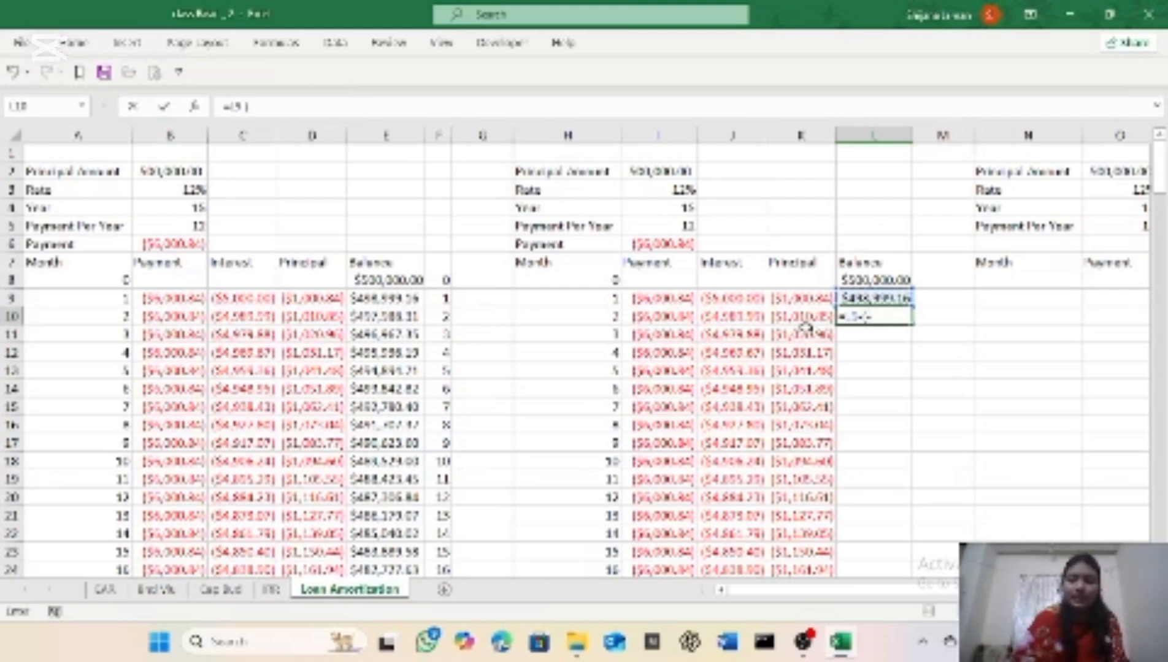
left_click(797, 315)
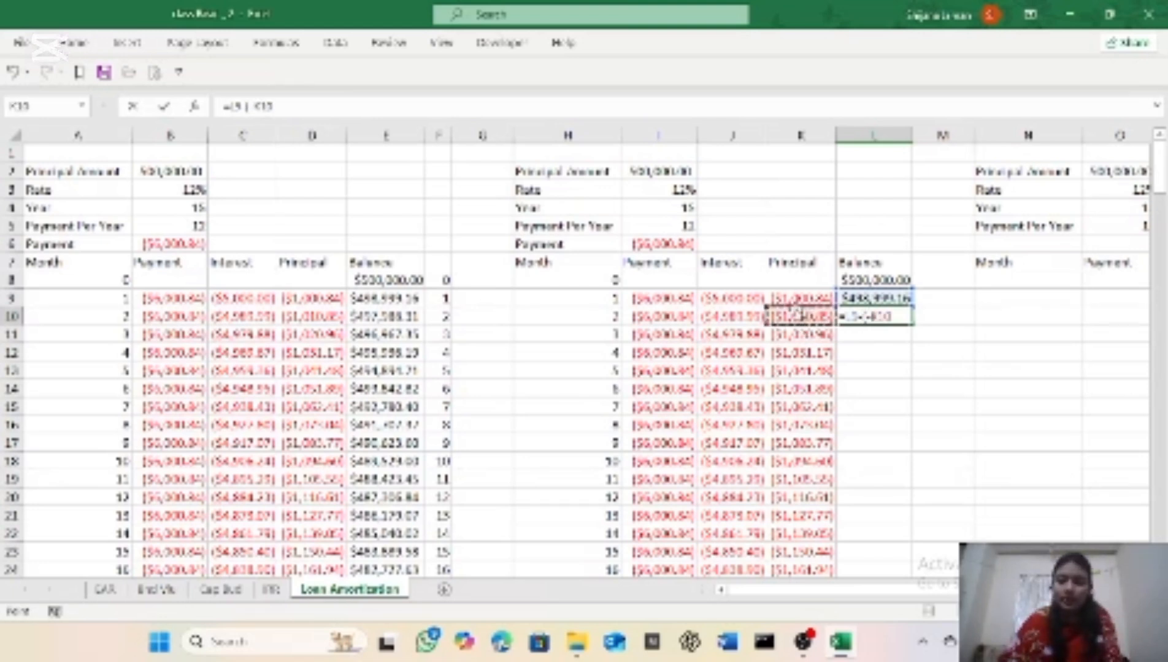
type(")")
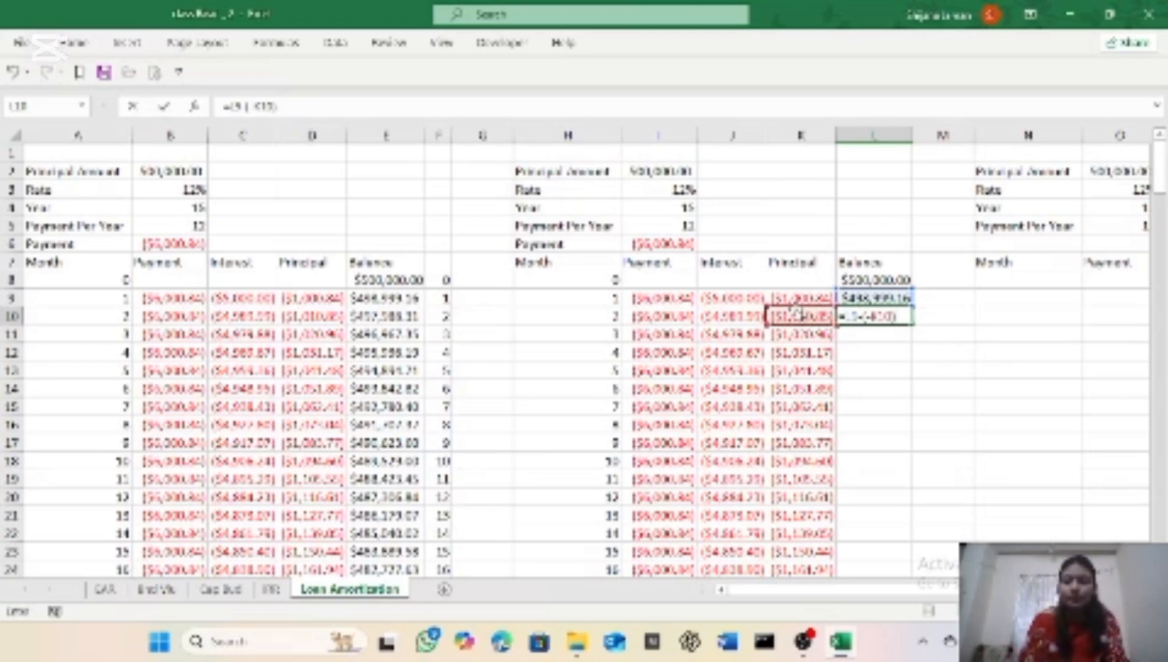
key("Return")
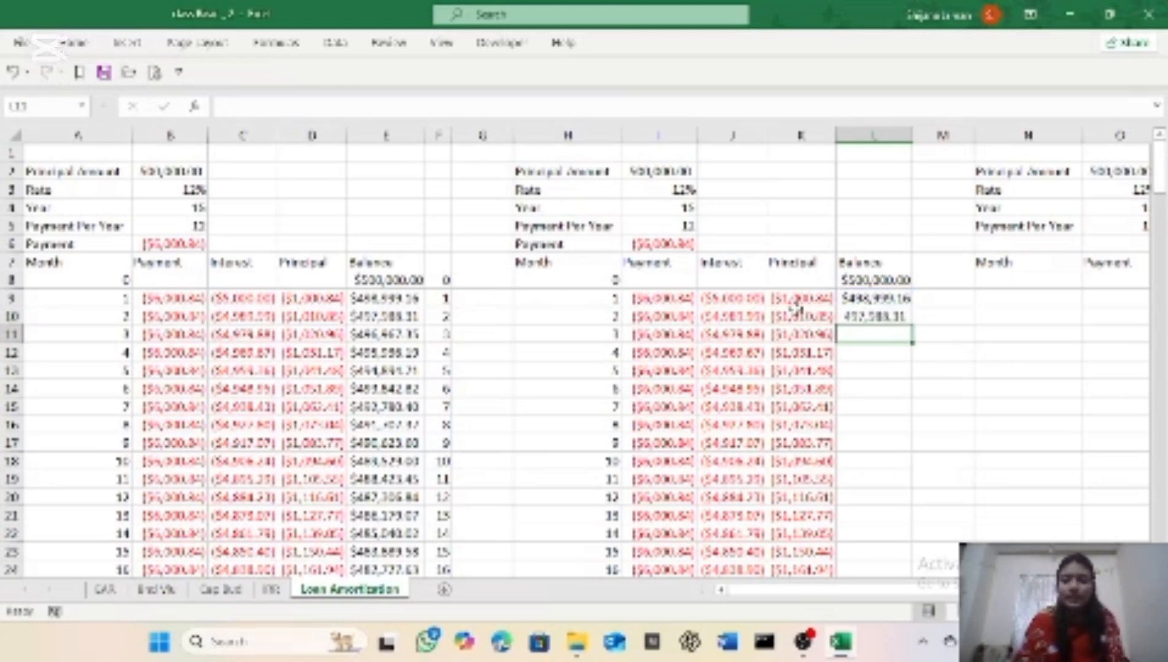
Step: Format the month 2 balance in cell L10 as Currency and move on to cell L11
left_click(862, 317)
left_click(91, 46)
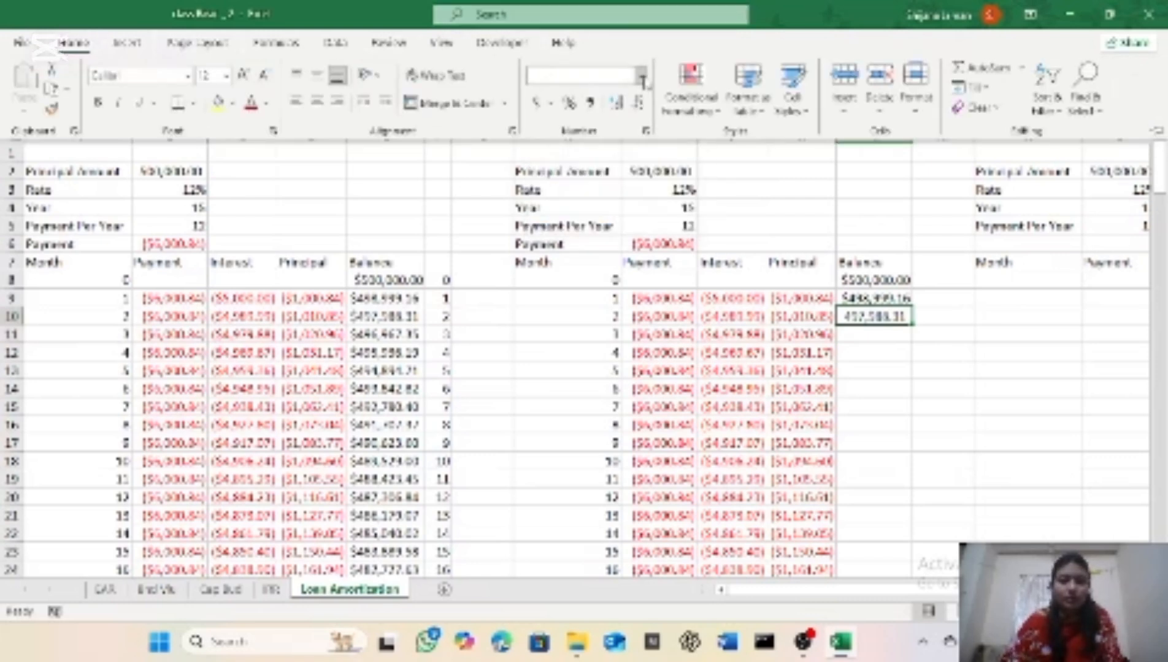
left_click(641, 76)
left_click(631, 205)
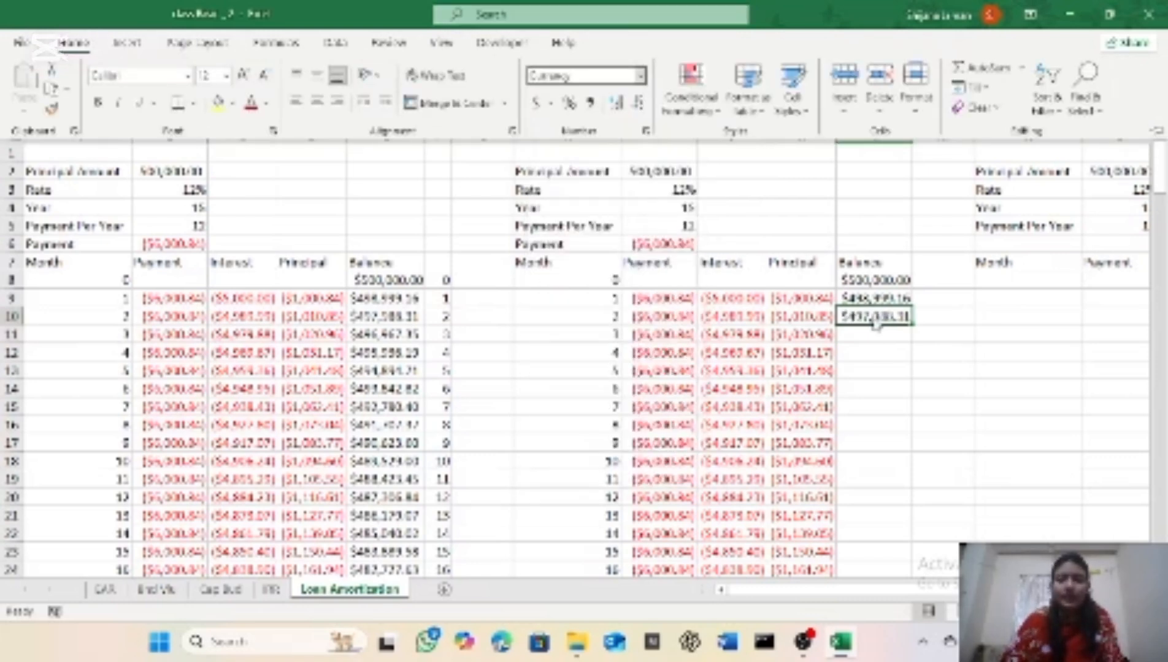
left_click(865, 338)
left_click(865, 334)
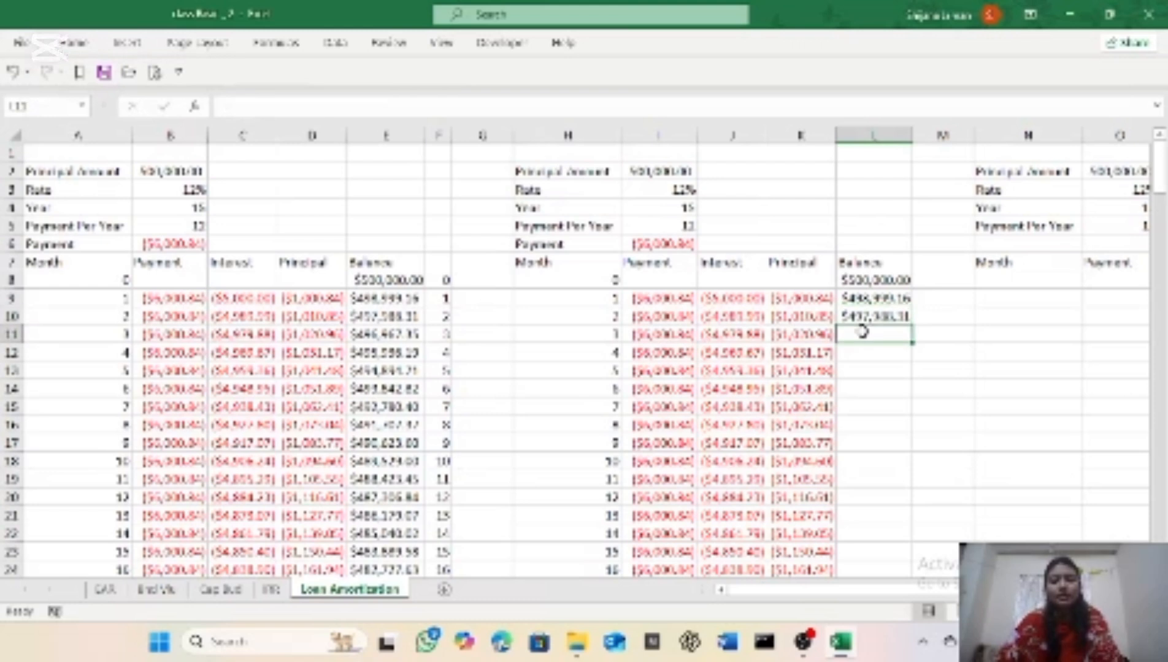